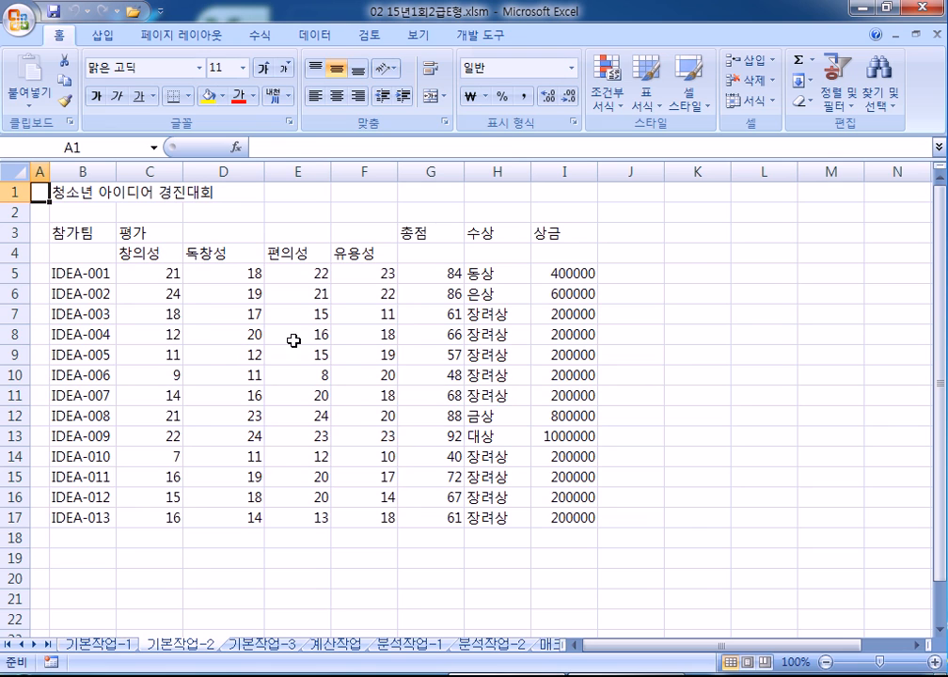
Step: On the 기본작업-2 sheet, merge and center the contest title across B1:I1
left_click(100, 645)
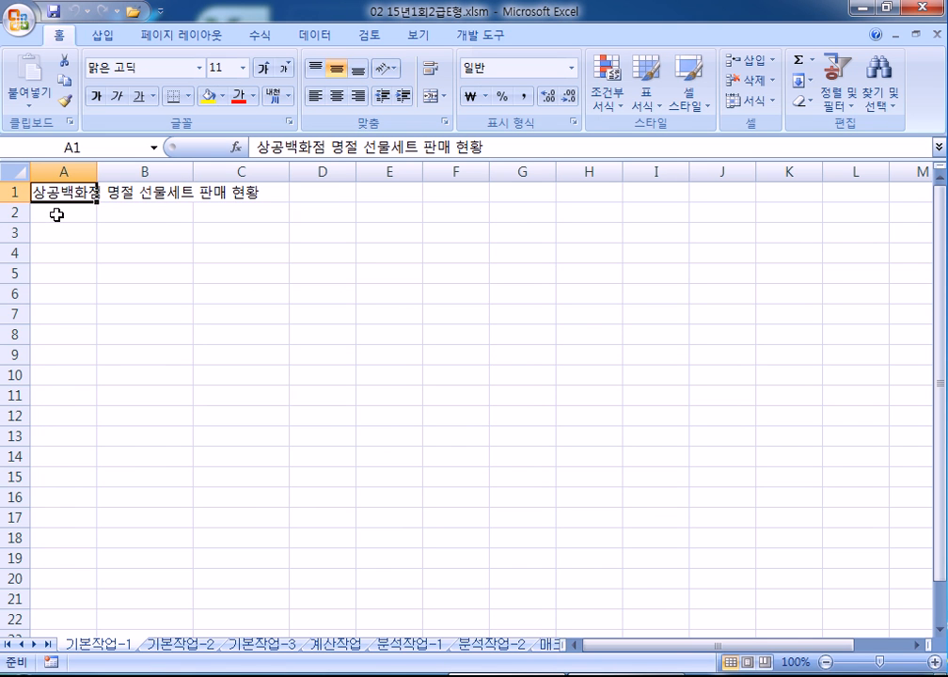
left_click(177, 645)
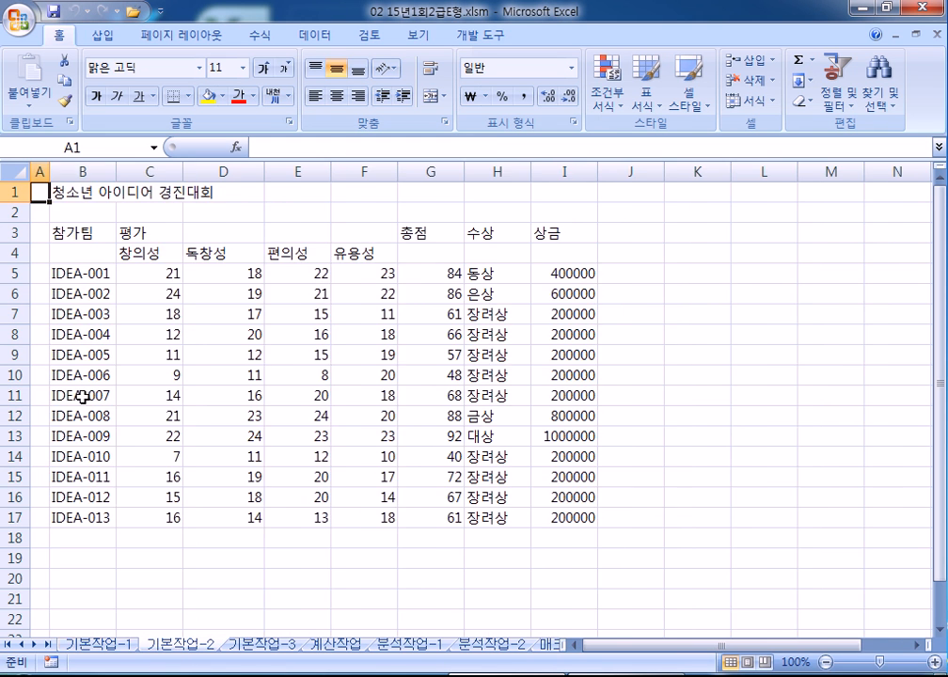
scroll(68, 297, "up", 2)
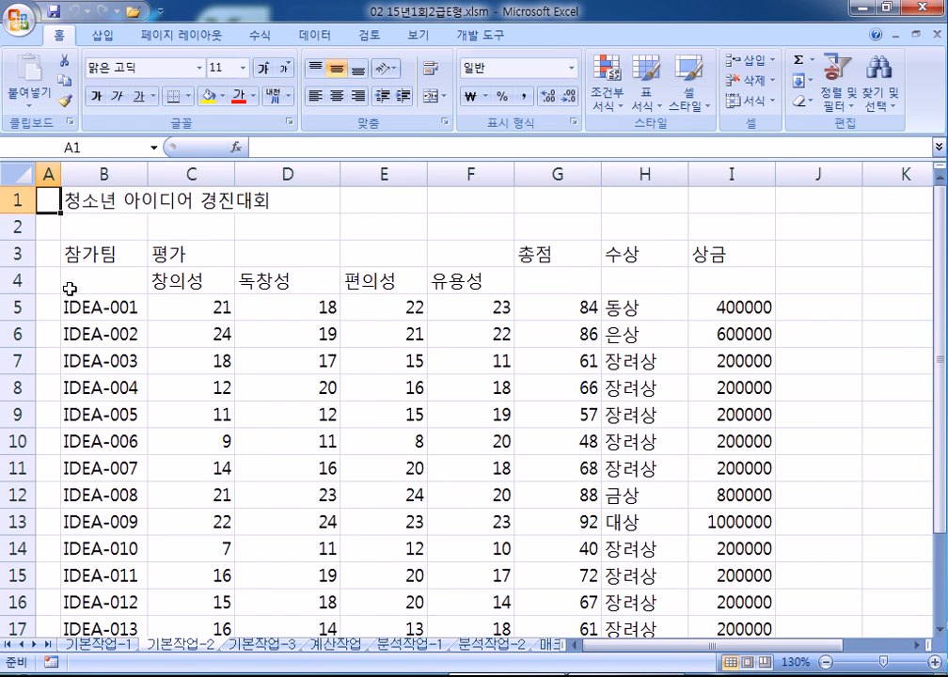
left_click_drag(84, 201, 719, 189)
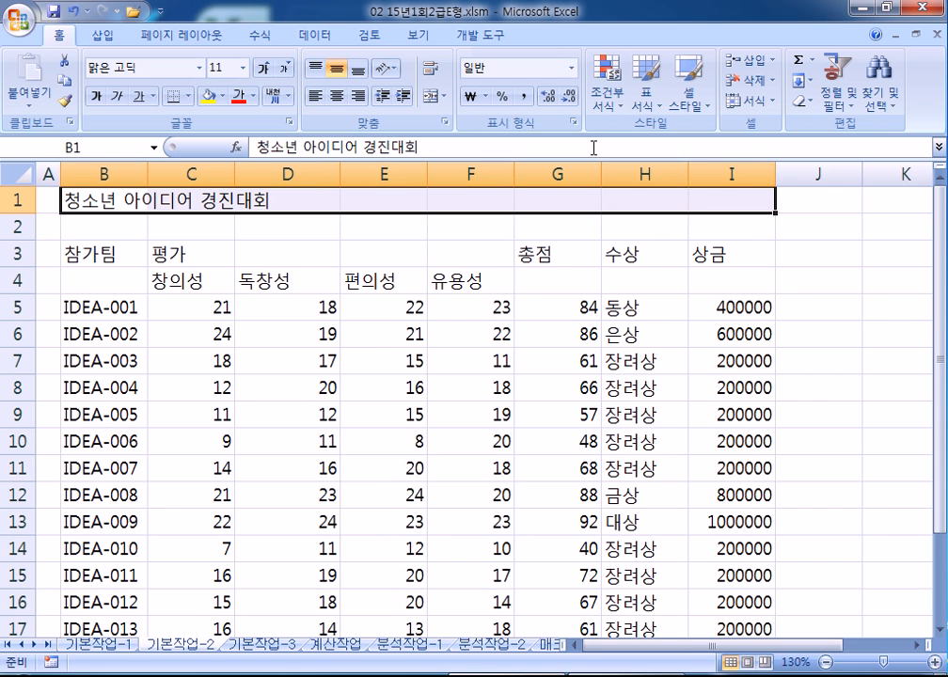
left_click(431, 98)
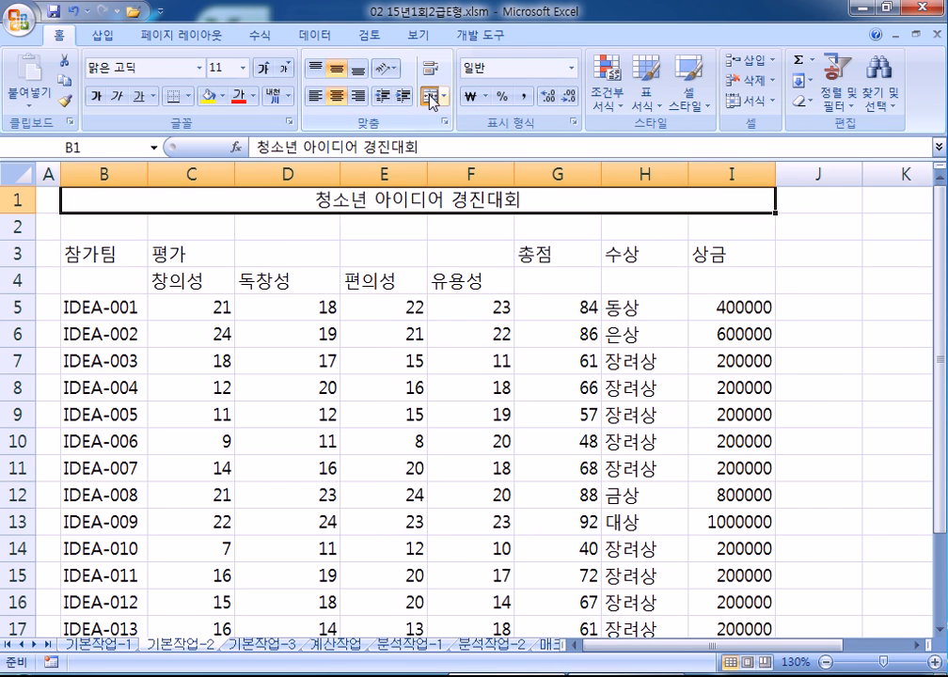
Step: Set the title font to 굴림체 at size 18
left_click(200, 68)
scroll(189, 365, "down", 10)
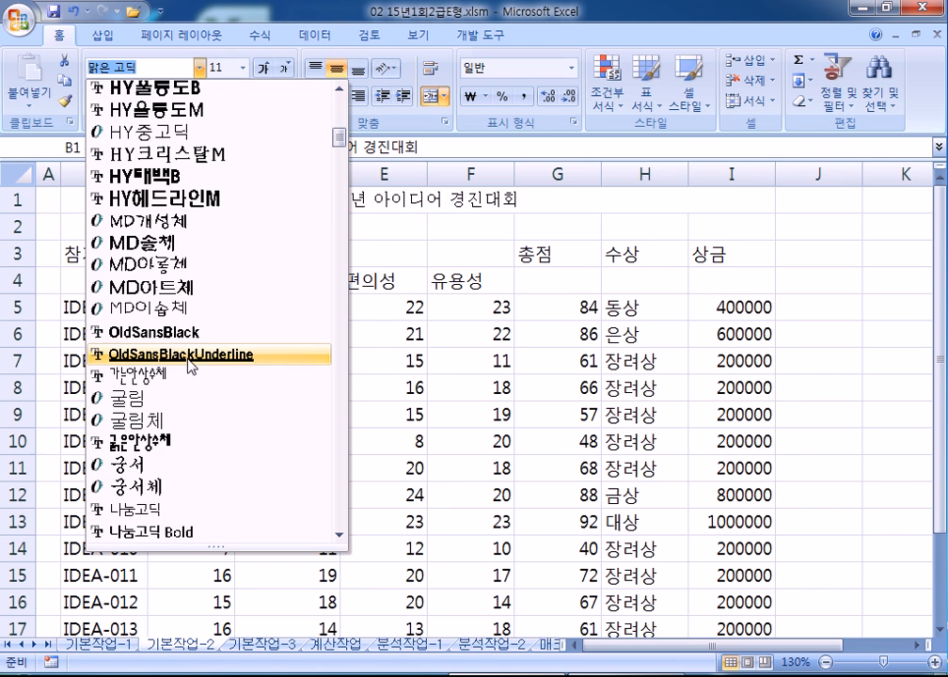
scroll(189, 366, "down", 6)
scroll(135, 150, "up", 2)
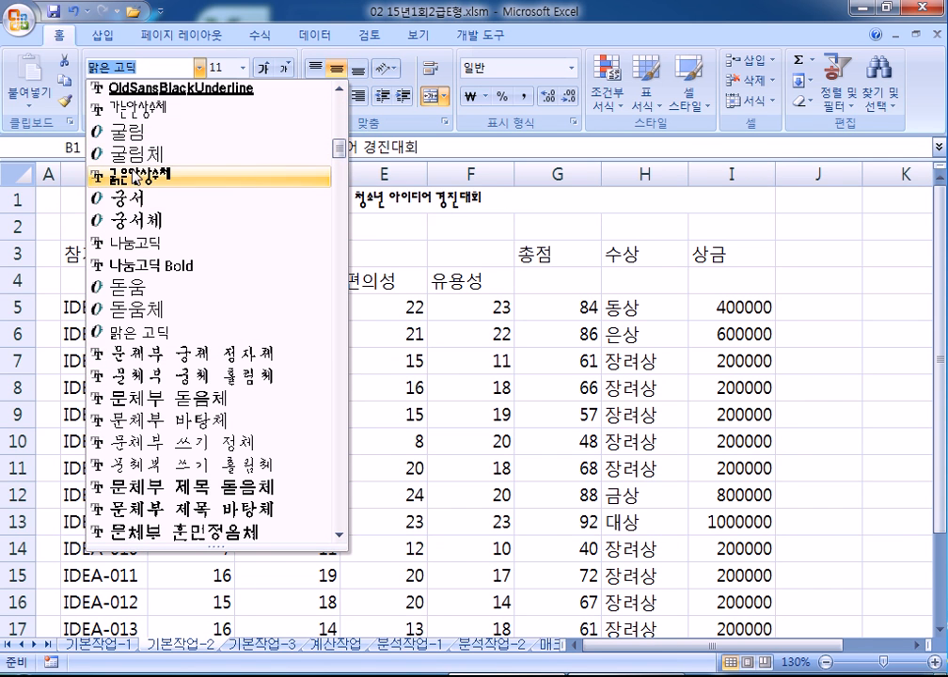
left_click(141, 153)
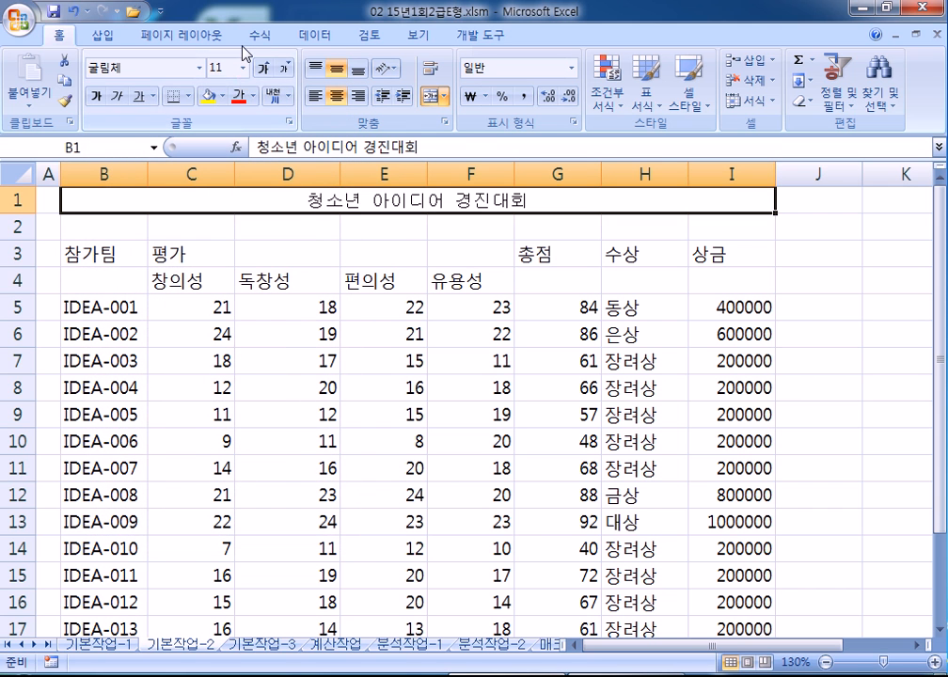
left_click(264, 67)
left_click(264, 68)
left_click(264, 68)
left_click(264, 67)
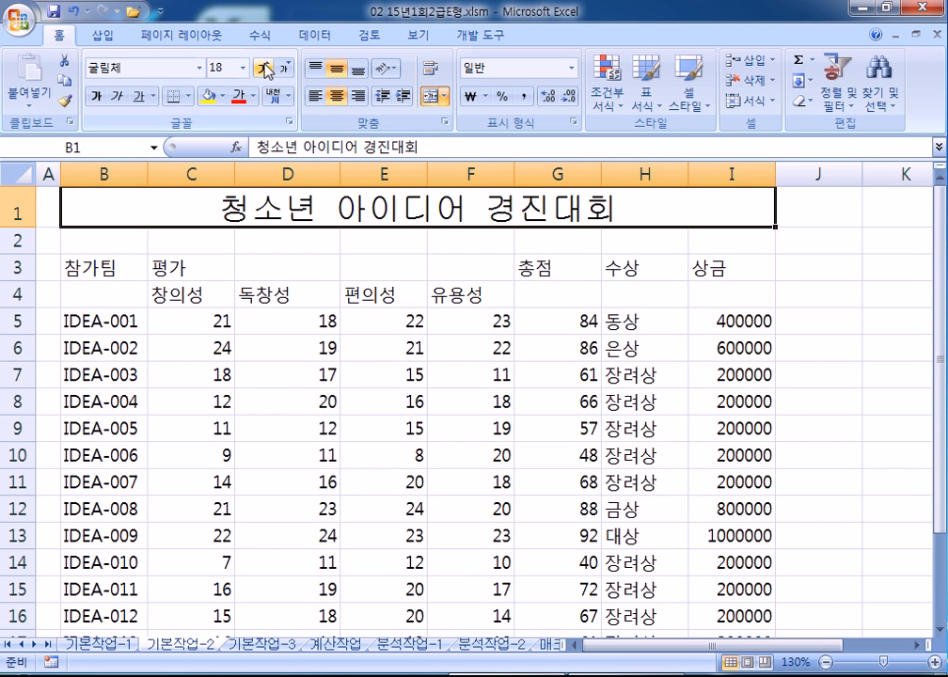
left_click(287, 72)
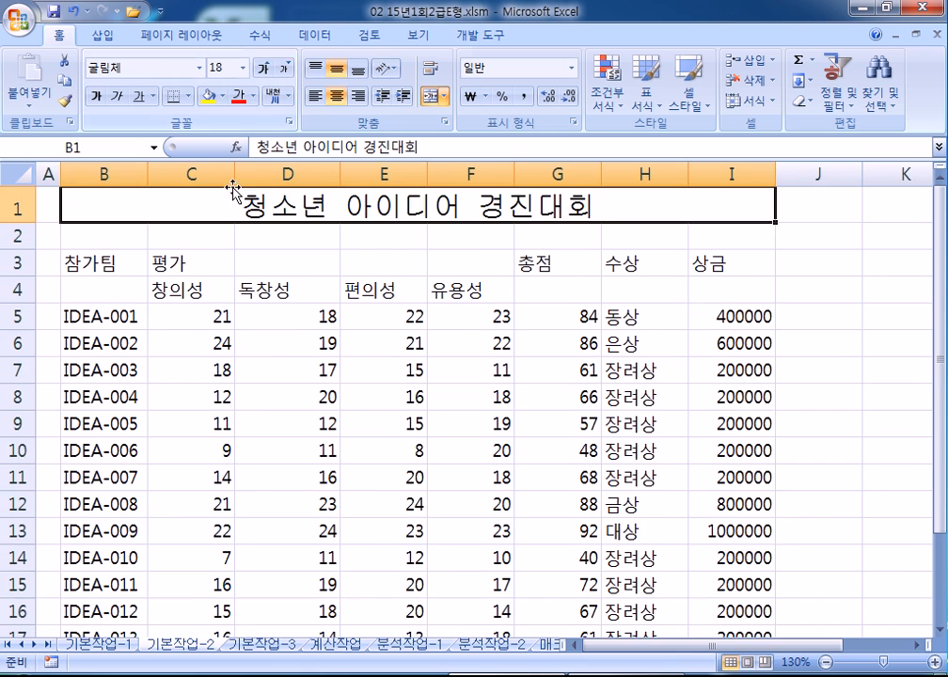
Step: Select the header blocks B3:B4, C3:F3, G3:G4, H3:H4 and I3:I4 together, merge them, then undo the merge
scroll(209, 307, "down", 1)
left_click(99, 252)
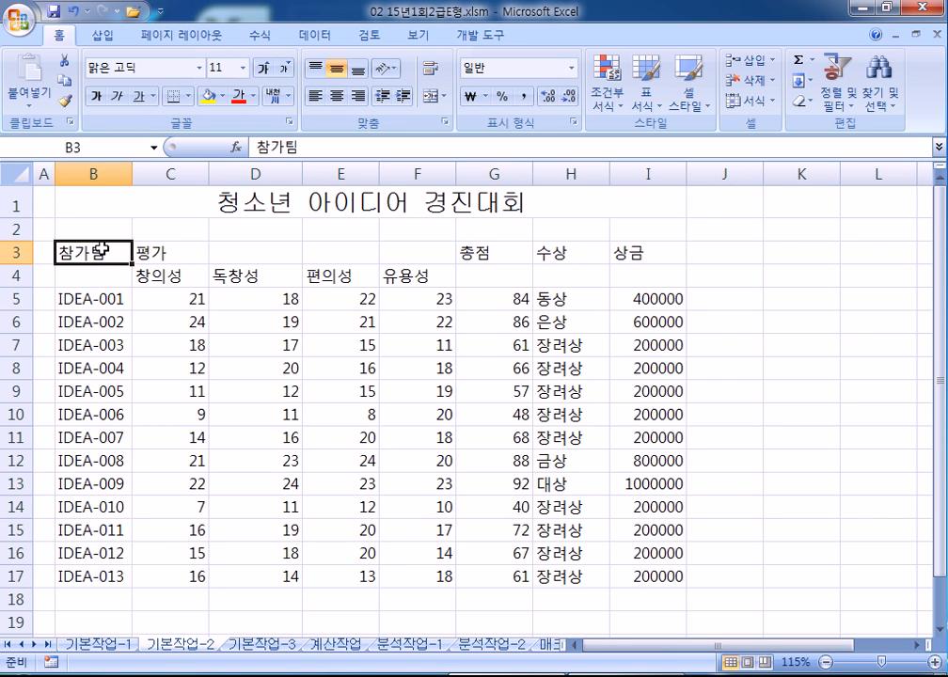
left_click_drag(100, 252, 496, 277)
left_click_drag(553, 254, 567, 279)
left_click_drag(663, 254, 640, 278)
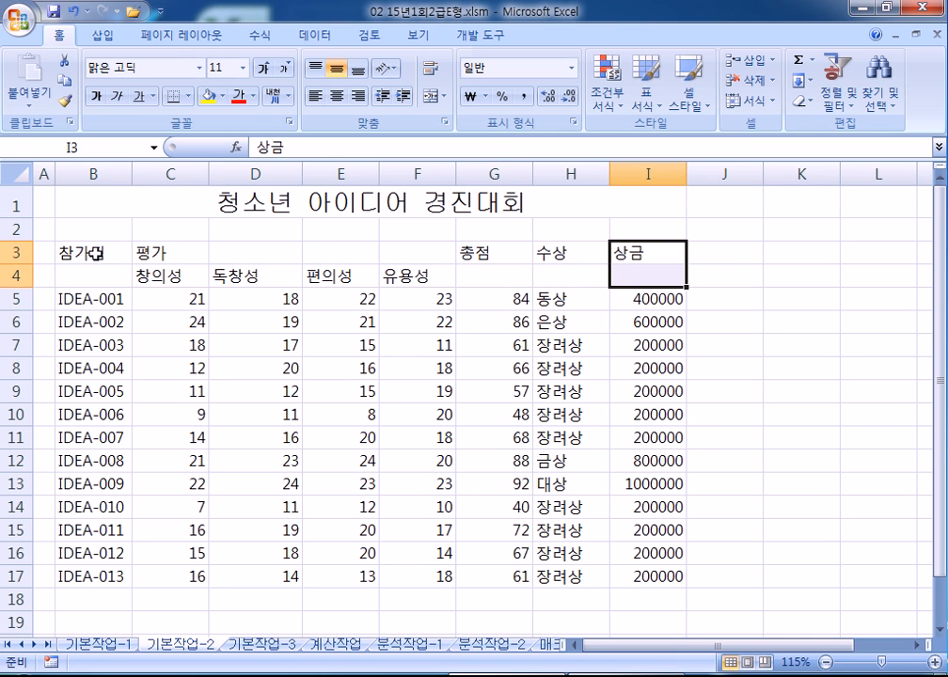
left_click_drag(95, 252, 93, 278)
left_click_drag(179, 252, 423, 252)
left_click_drag(482, 254, 484, 278)
left_click_drag(553, 254, 564, 277)
left_click_drag(615, 254, 618, 278)
left_click(431, 96)
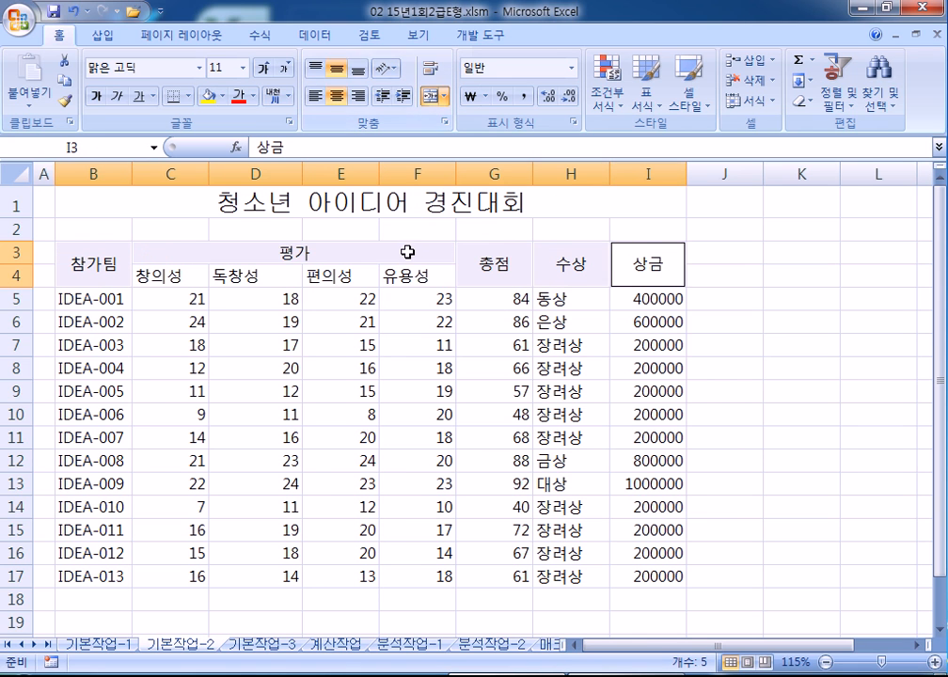
key("ctrl+z")
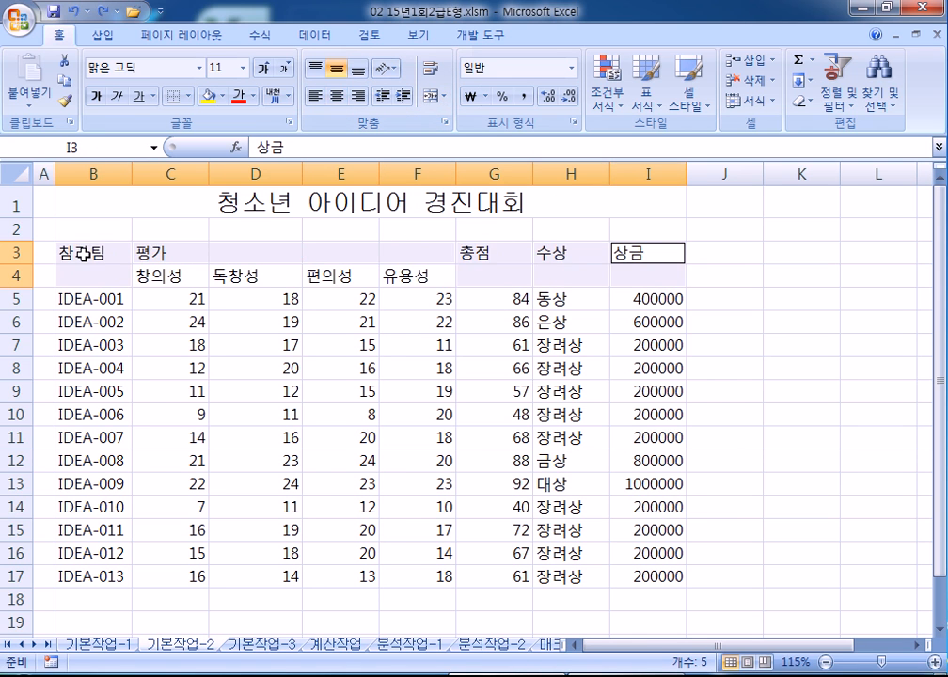
Step: Merge and center each header block: B3:B4, C3:F3, G3:G4, H3:H4, I3:I4
left_click_drag(93, 254, 81, 272)
left_click(432, 96)
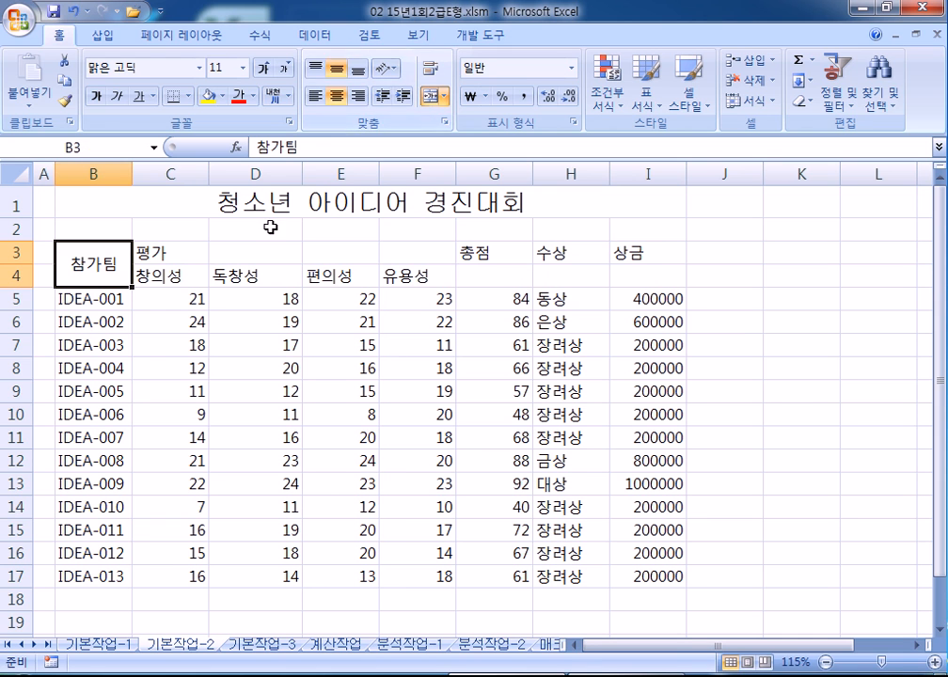
left_click_drag(150, 252, 423, 252)
left_click(432, 96)
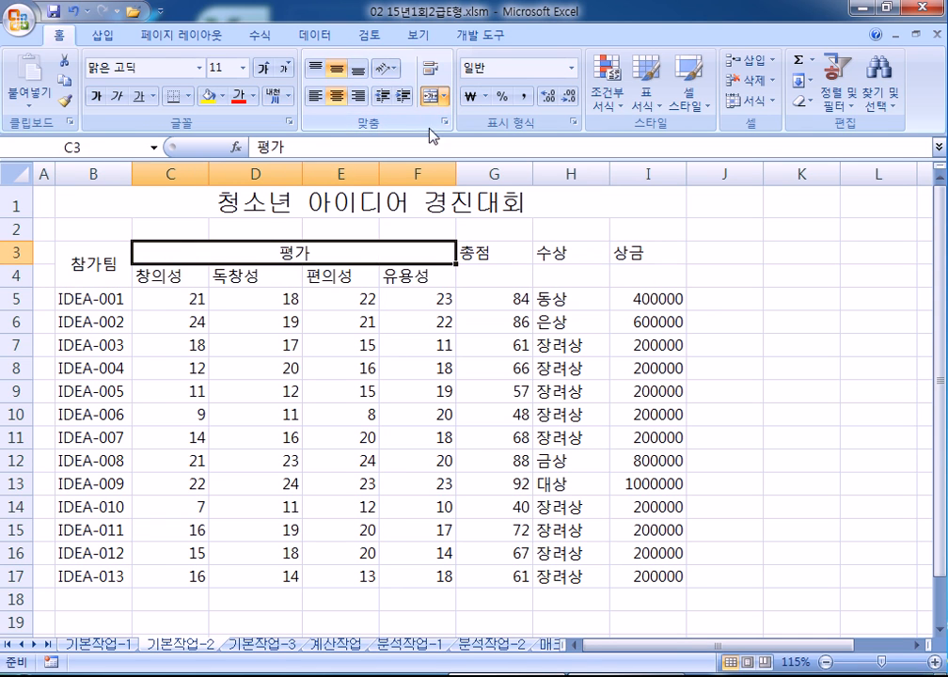
left_click_drag(491, 253, 492, 273)
left_click(432, 96)
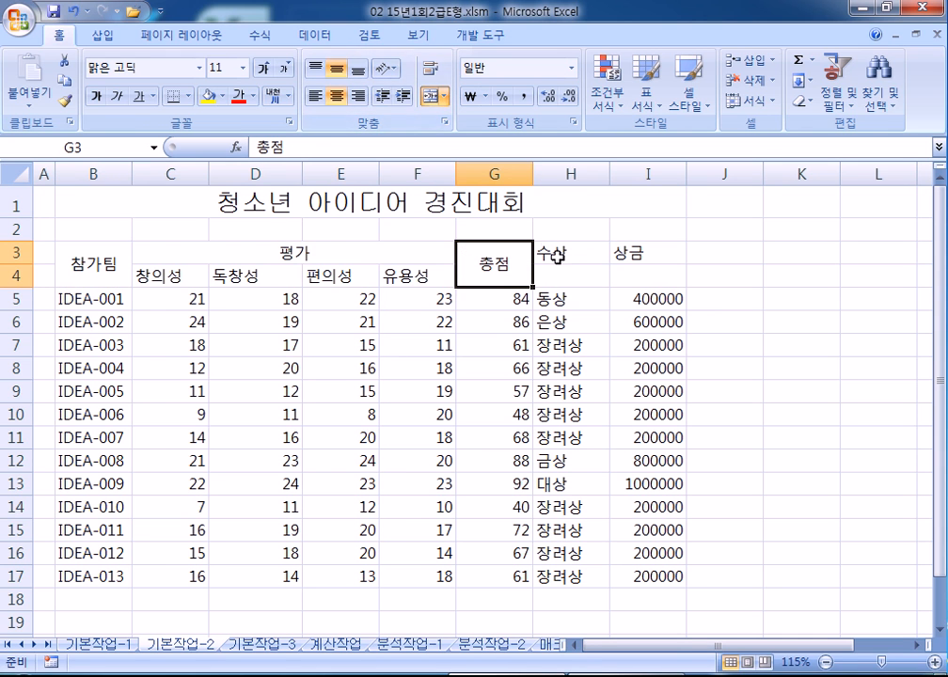
left_click_drag(550, 254, 552, 273)
left_click(429, 98)
left_click_drag(628, 252, 628, 272)
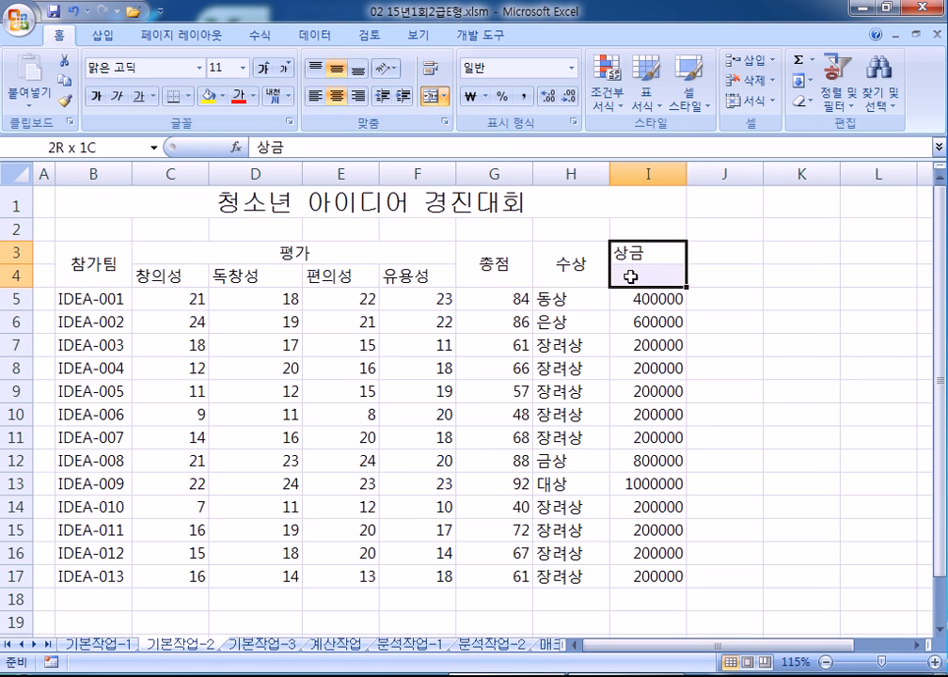
left_click(430, 98)
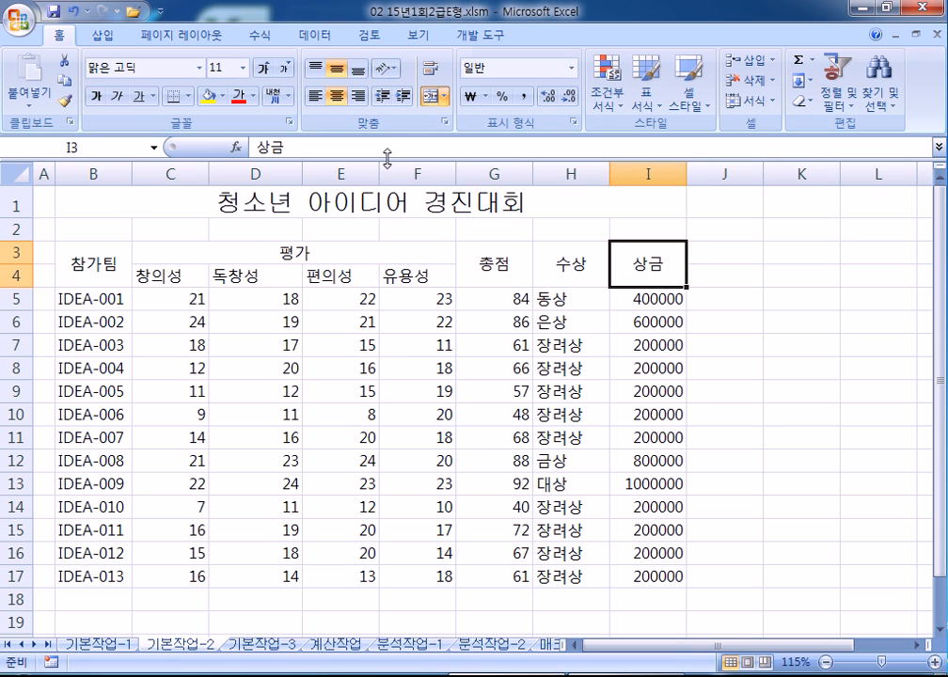
Step: Fill the header rows B3:I4 with yellow
left_click_drag(77, 262, 645, 267)
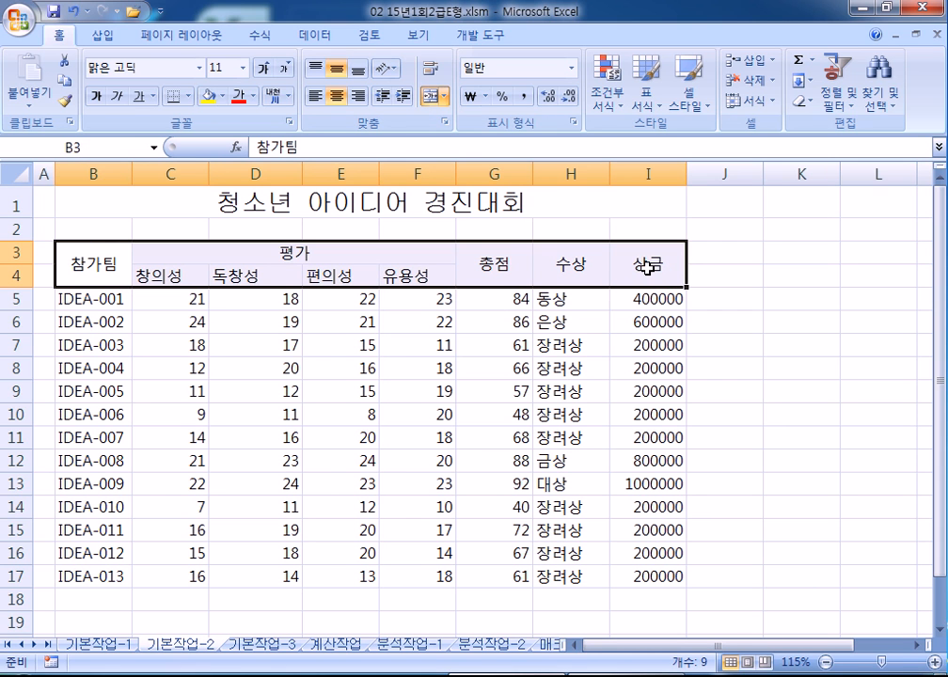
left_click(222, 96)
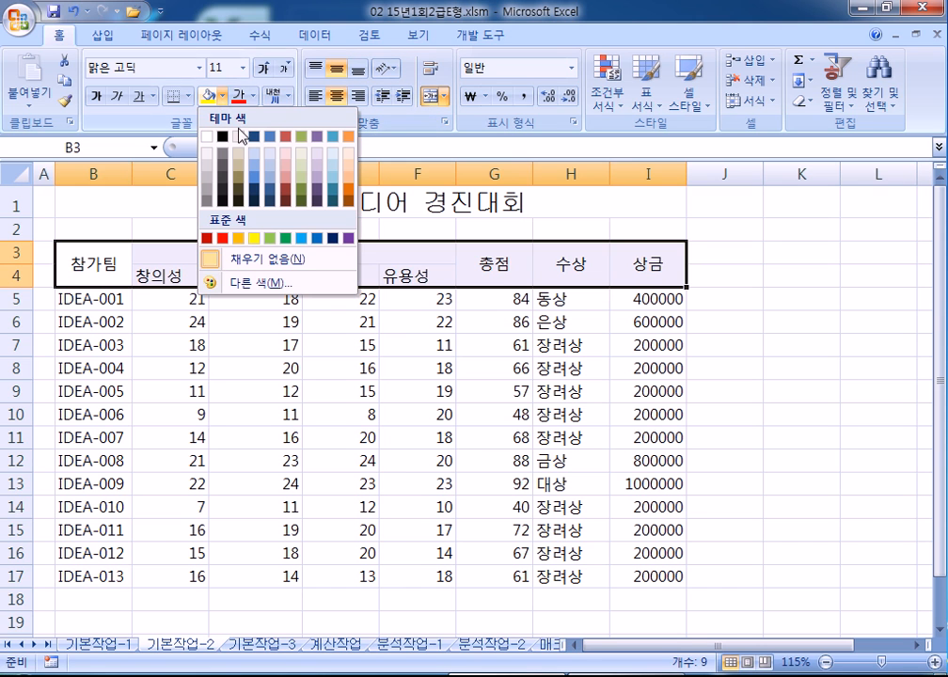
left_click(254, 240)
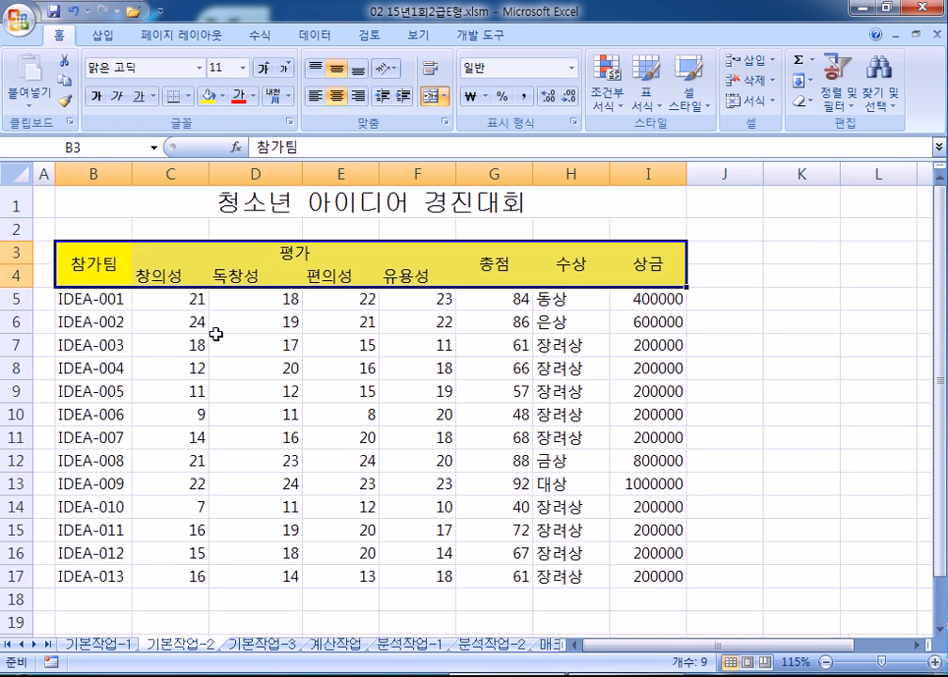
left_click_drag(643, 304, 645, 565)
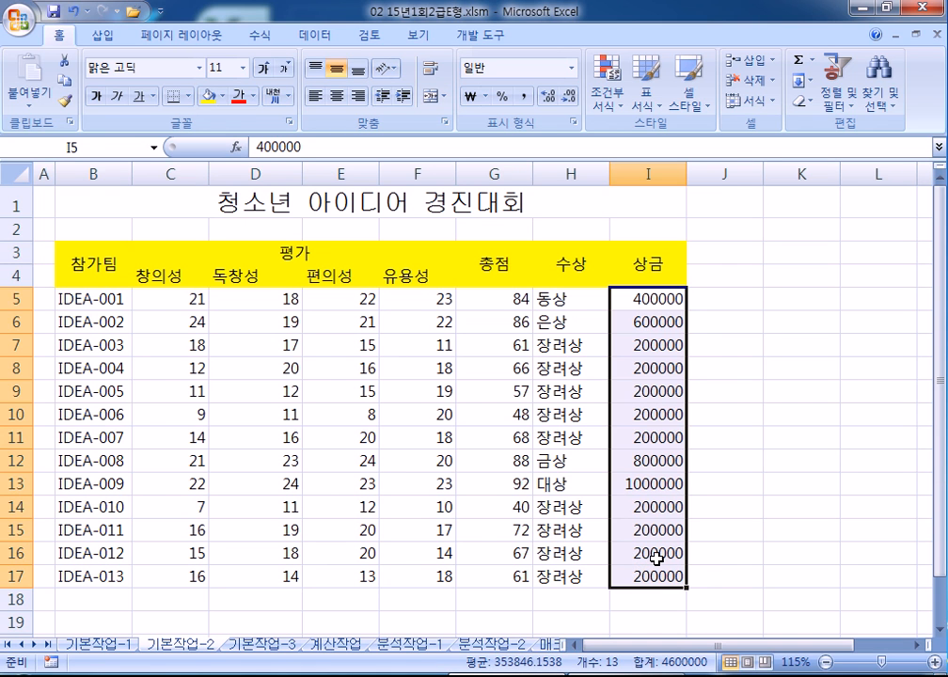
Step: Apply the custom number format #,##0원 to the prize amounts in I5:I17
key("ctrl+1")
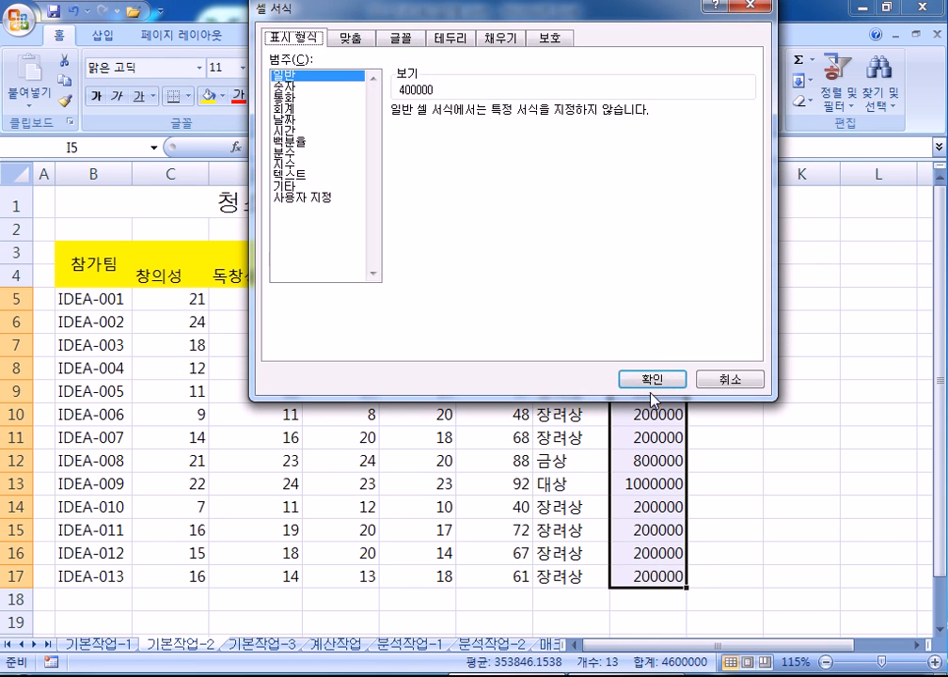
left_click(306, 198)
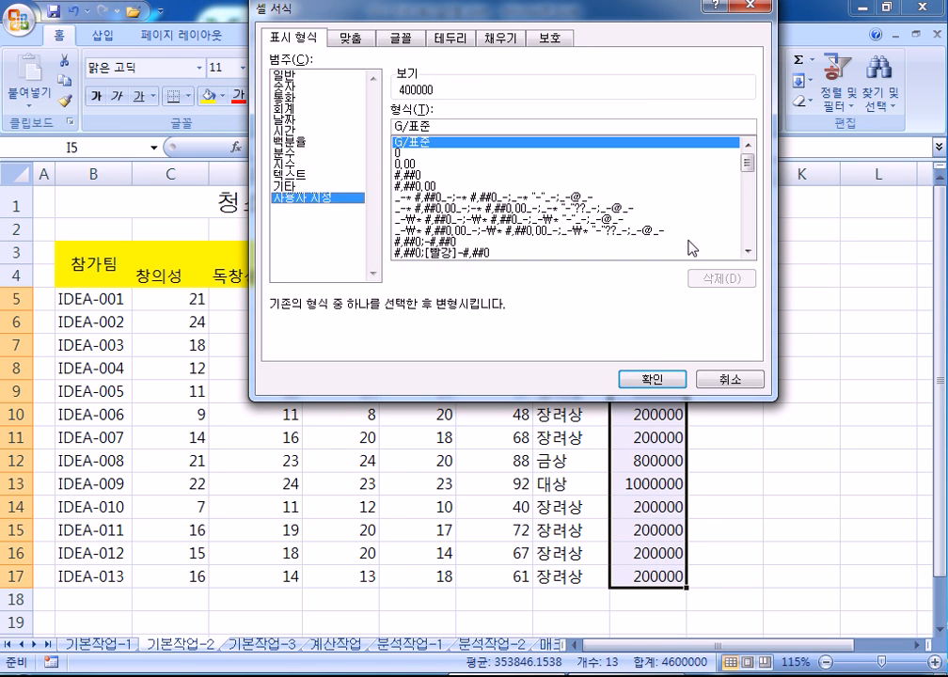
left_click(406, 176)
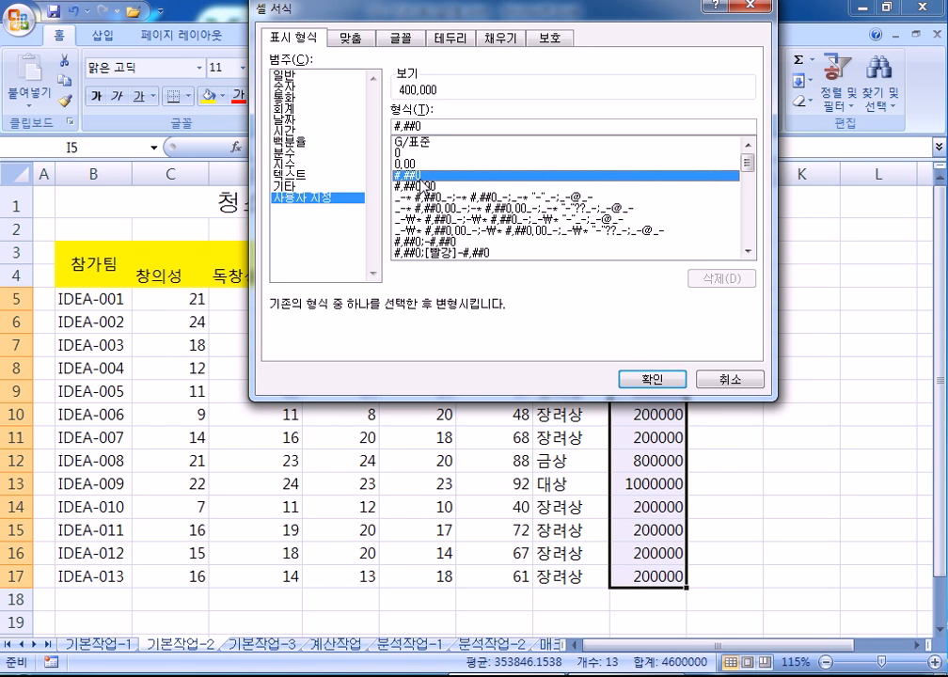
left_click(448, 128)
type("dn")
key("BackSpace")
key("BackSpace")
key("Hangul")
type("우")
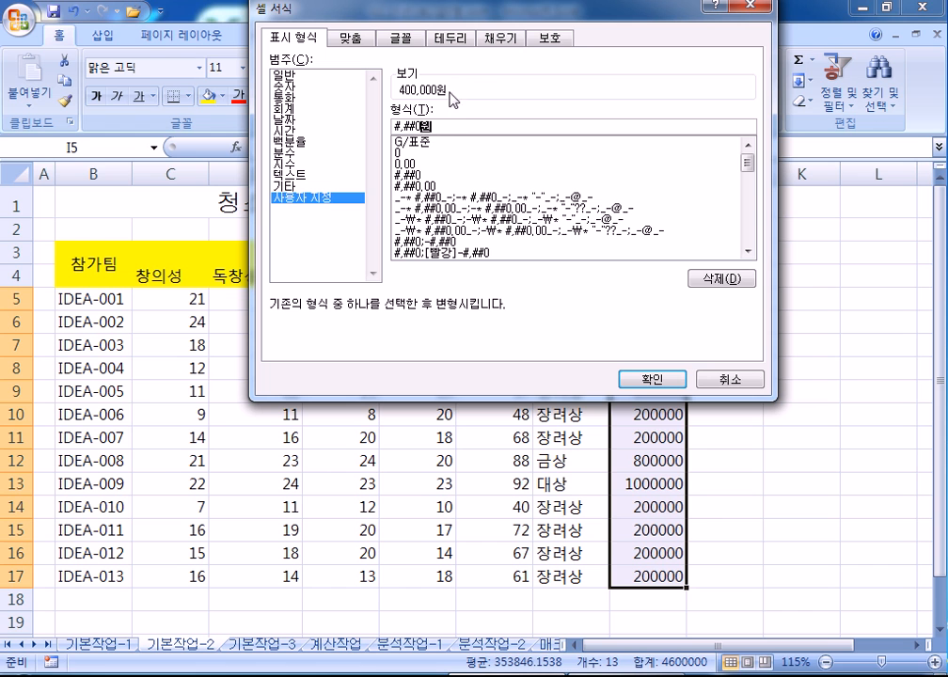
left_click(639, 381)
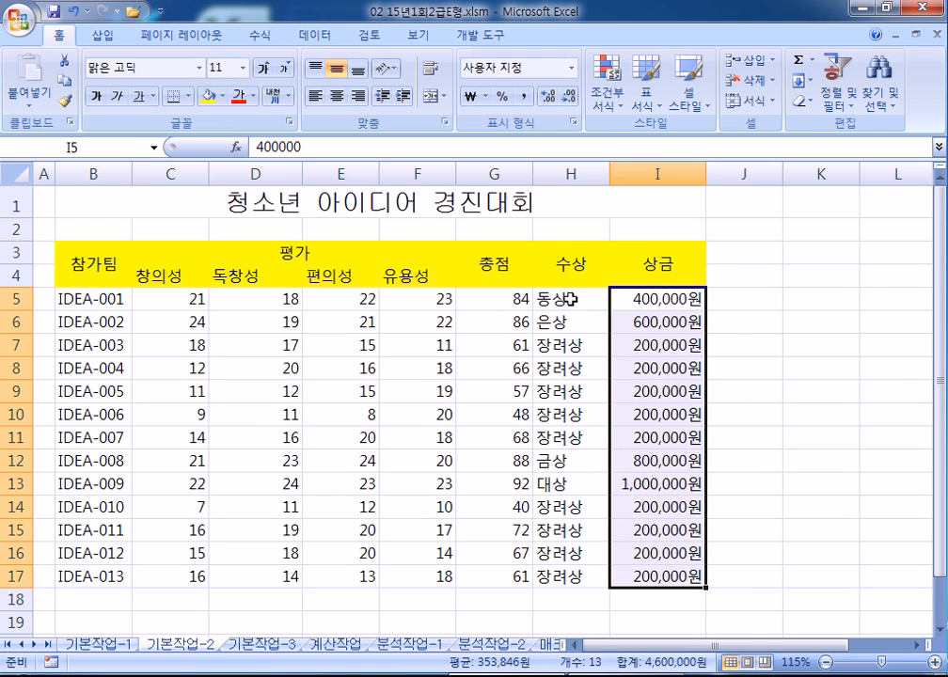
left_click(80, 483)
scroll(98, 364, "down", 3)
Step: Add a comment to B13 reading 아이디어 경진대회 대상팀
right_click(103, 266)
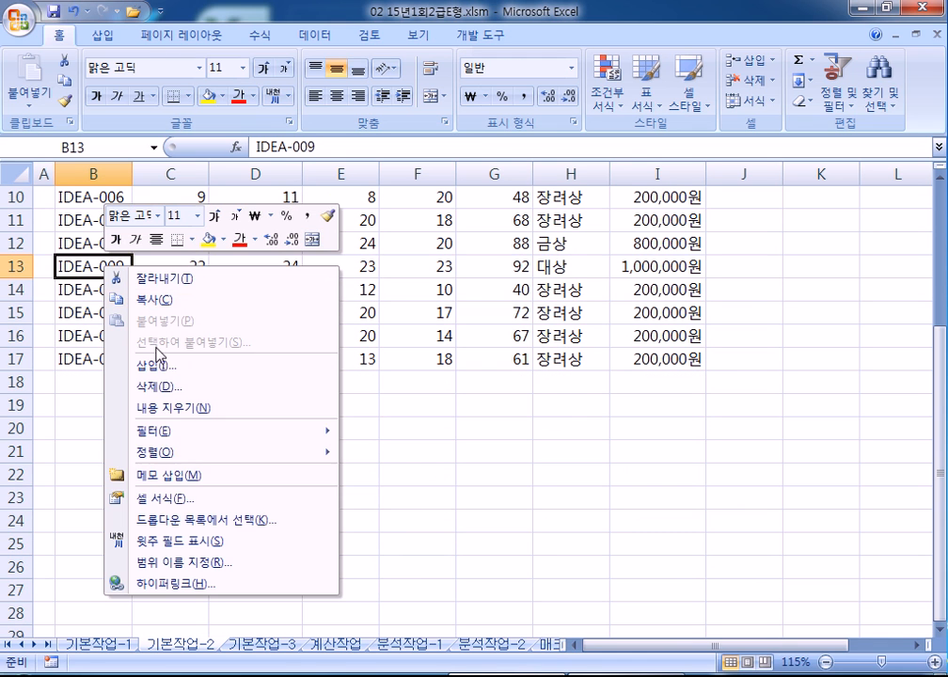
left_click(156, 476)
left_click_drag(237, 308, 101, 213)
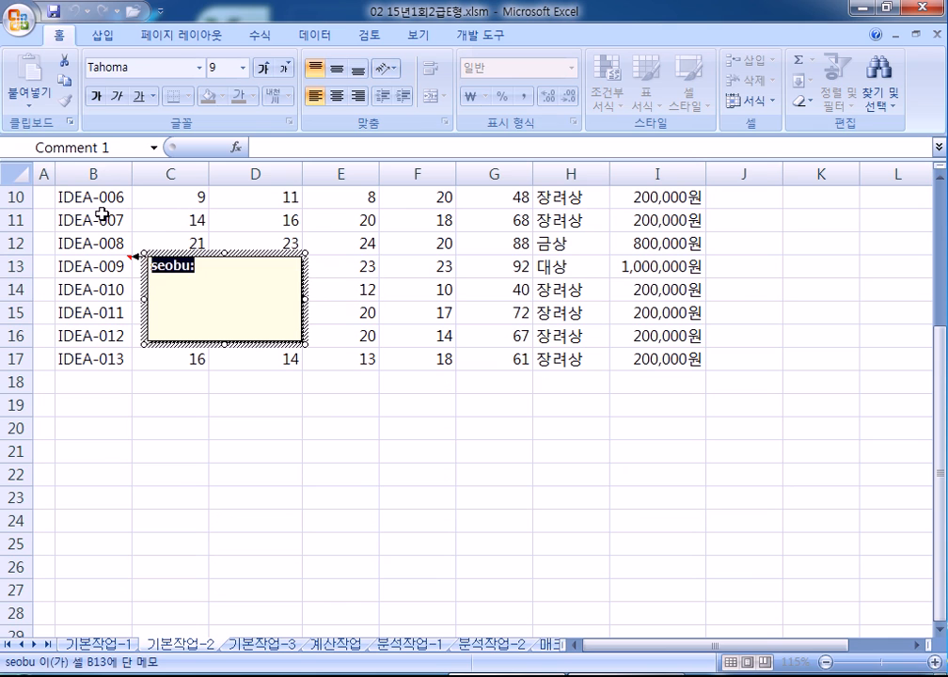
type("ㄹ아")
key("BackSpace")
key("BackSpace")
type("아")
type("이디어")
type(" 경진대회")
type(" 대상ㅊ")
key("BackSpace")
type("ㅌ")
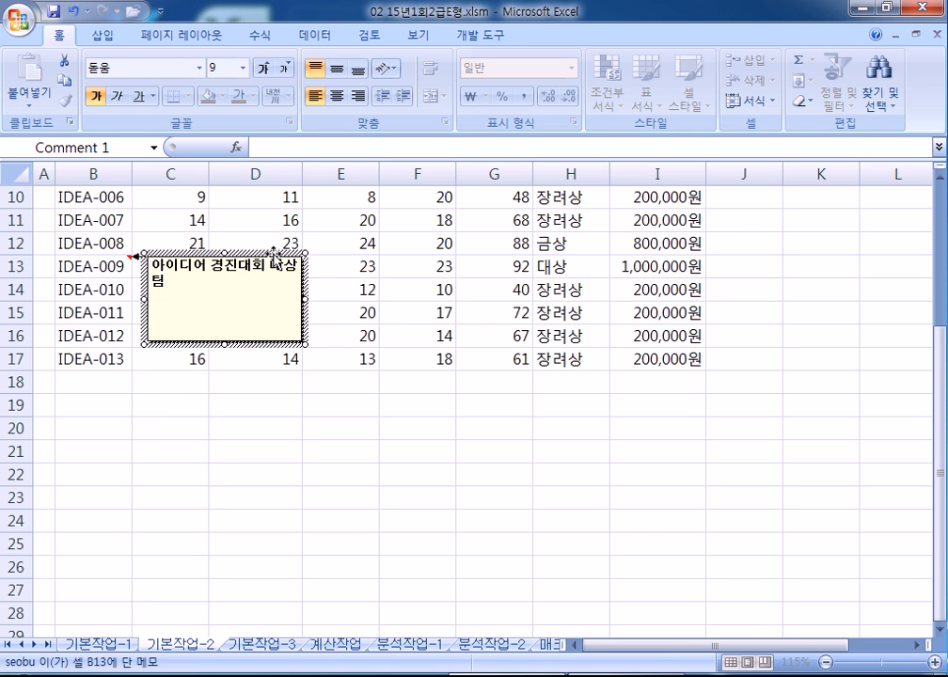
left_click(259, 340)
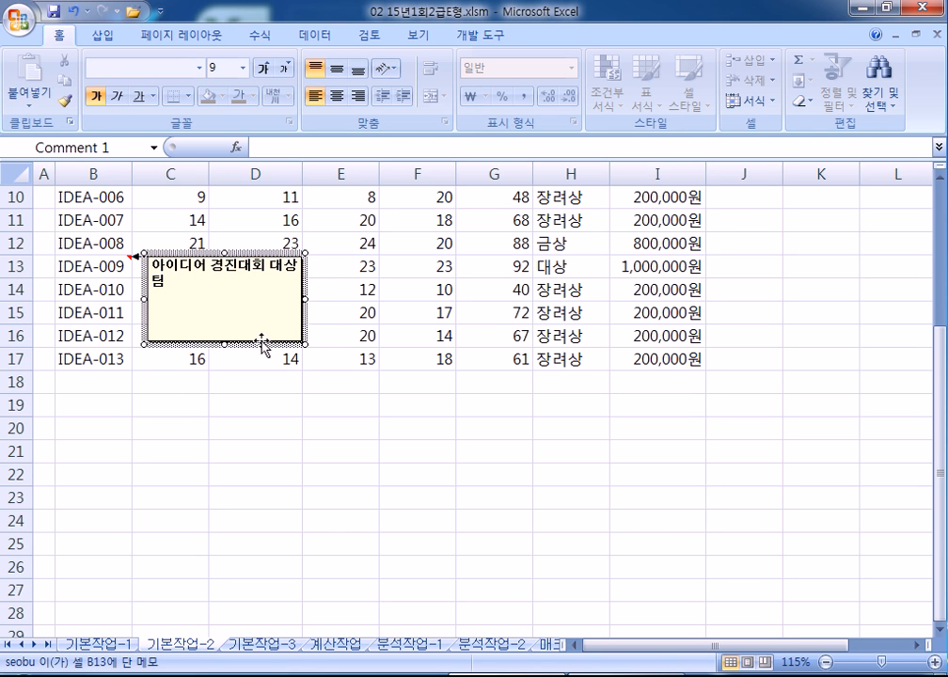
Step: Turn on automatic sizing in the comment's alignment settings
double_click(263, 345)
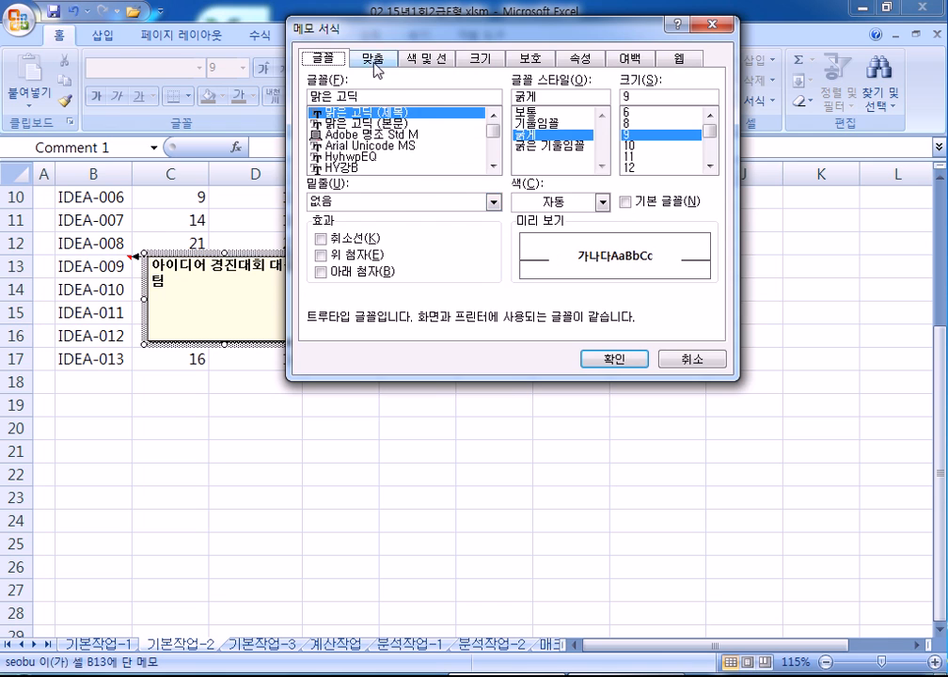
left_click(373, 57)
left_click_drag(395, 42, 508, 50)
left_click(467, 162)
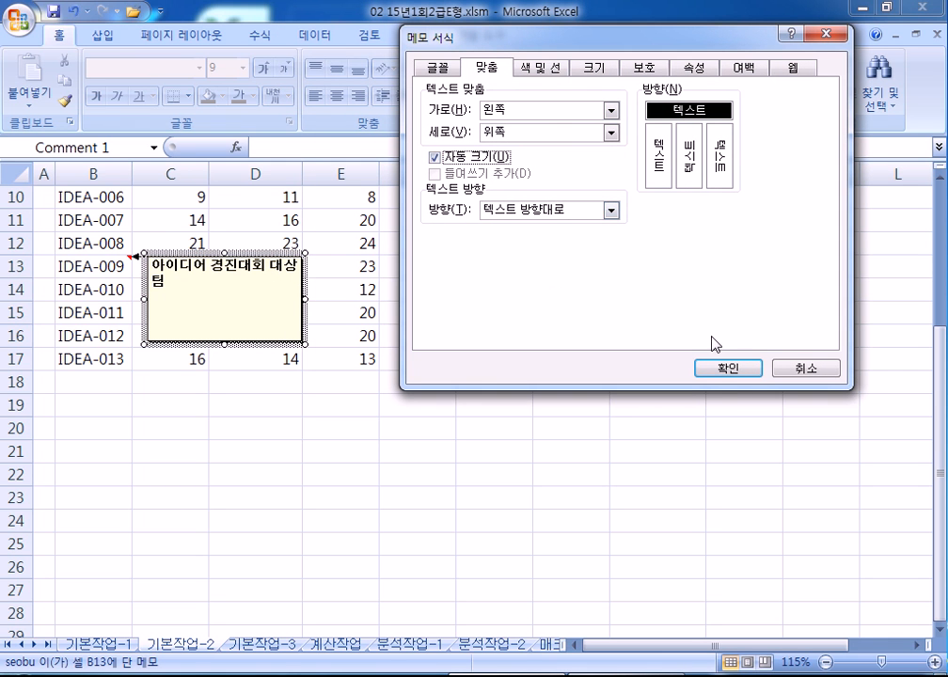
left_click(726, 370)
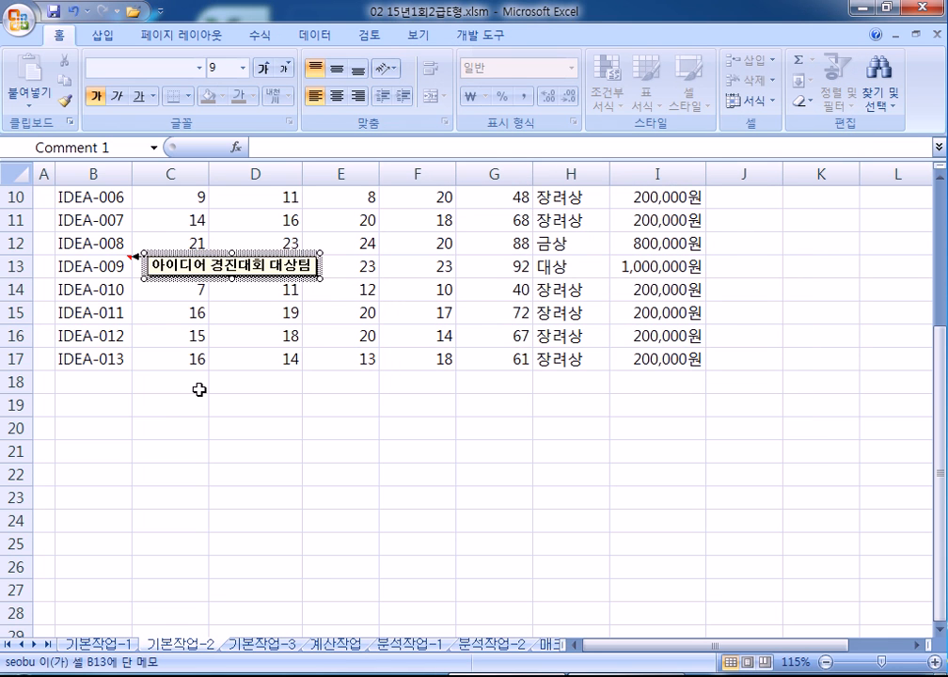
left_click(83, 335)
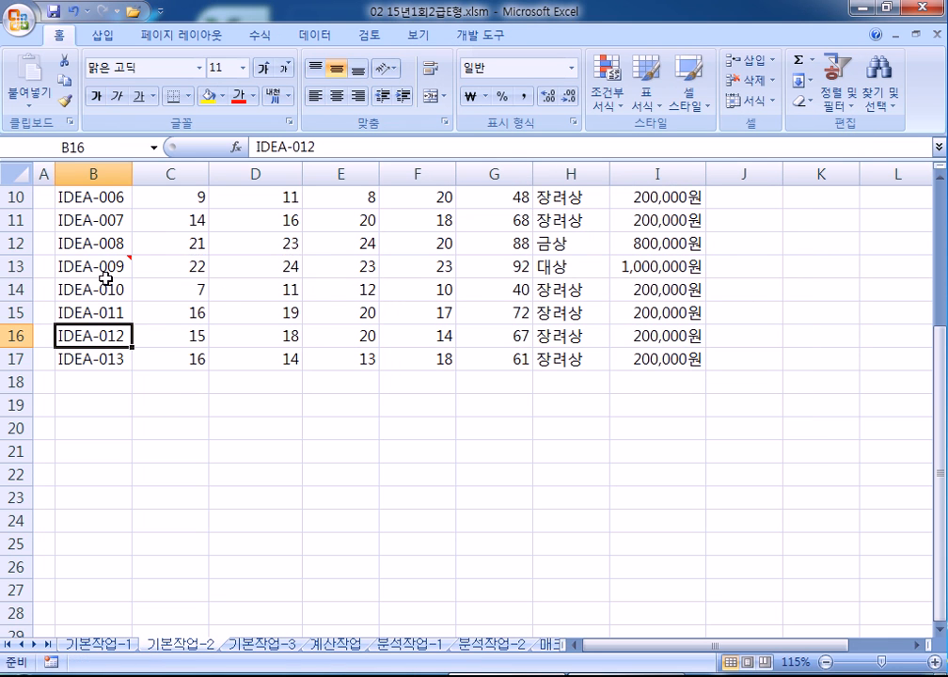
Step: Make B13's comment always visible
right_click(103, 266)
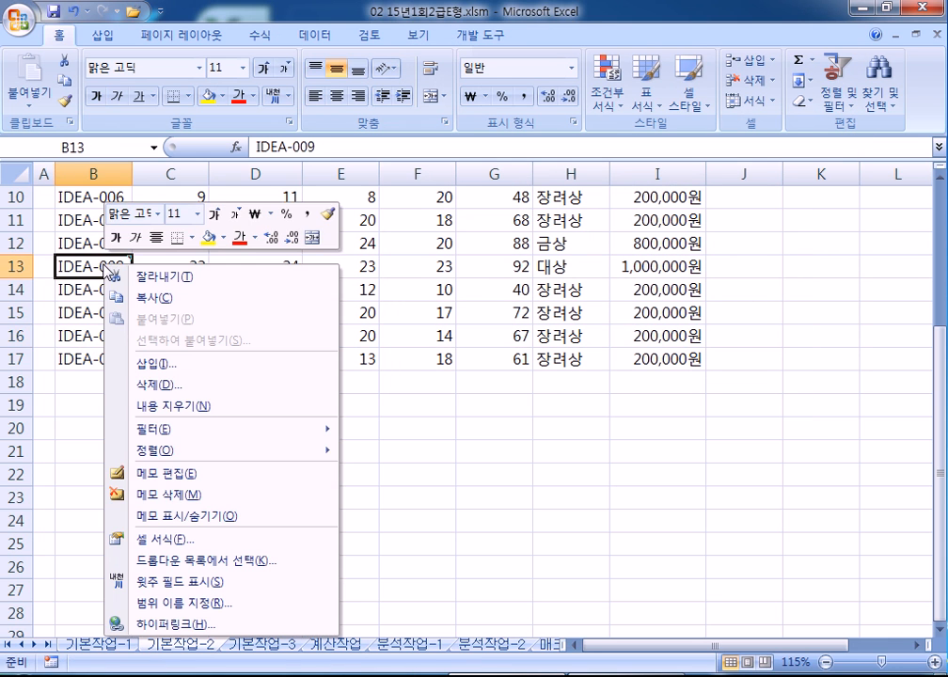
left_click(167, 517)
left_click(110, 427)
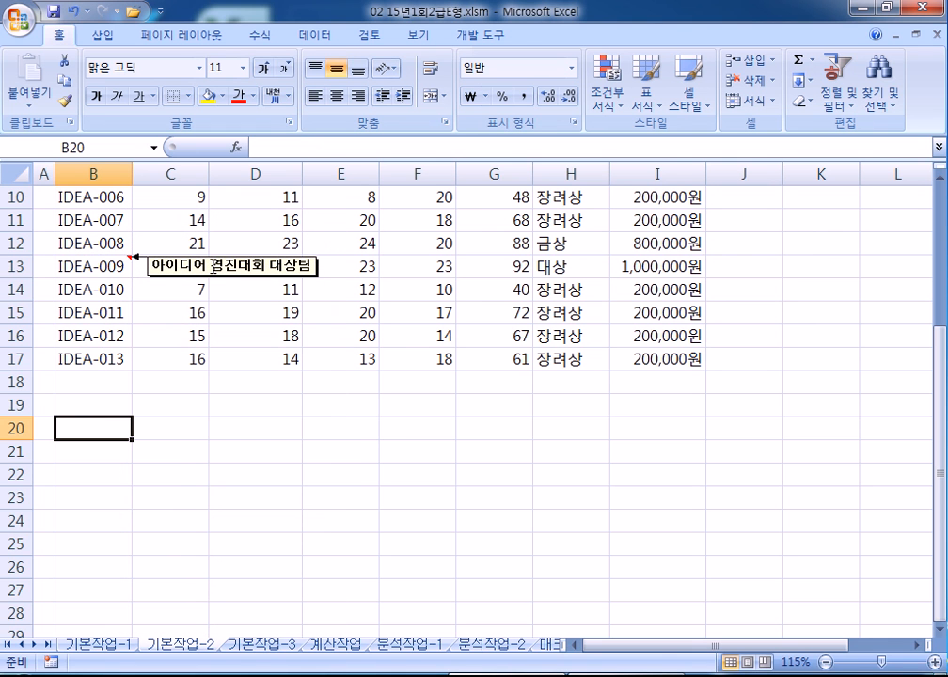
scroll(211, 350, "down", 2)
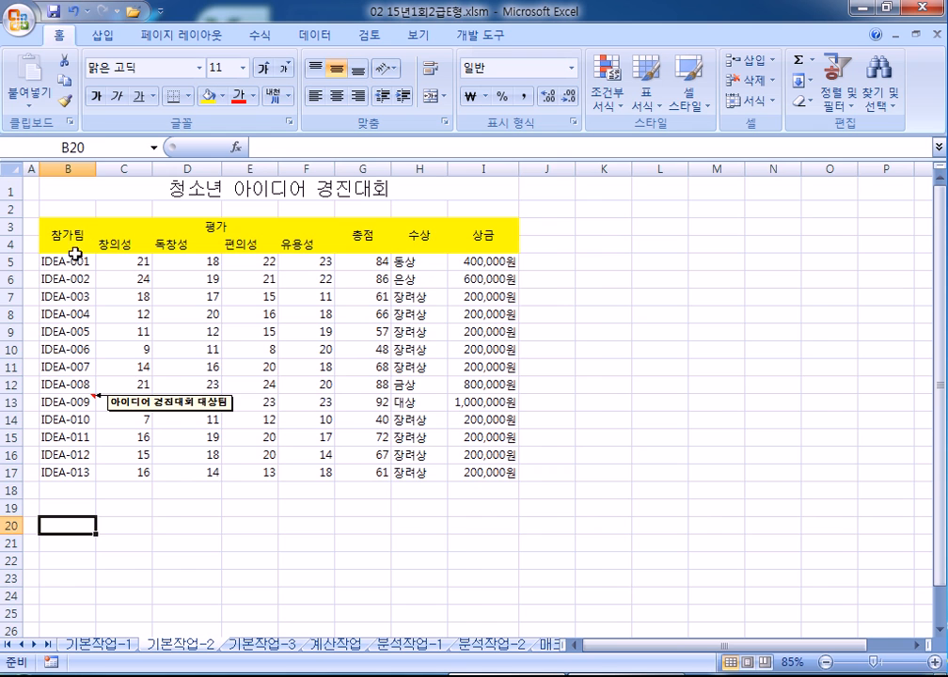
Step: Apply all borders, then a thick outside border, to the table B3:I17
scroll(91, 261, "up", 1)
mouse_move(86, 255)
left_mouse_down()
mouse_move(482, 448)
mouse_move(564, 524)
left_mouse_up()
left_click(187, 96)
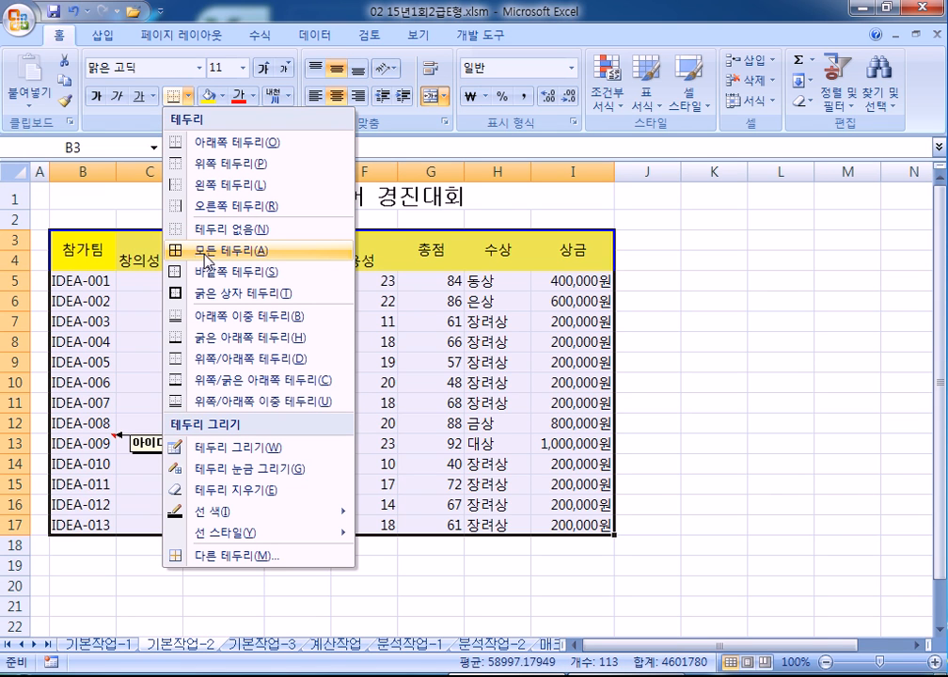
left_click(207, 251)
left_click(188, 95)
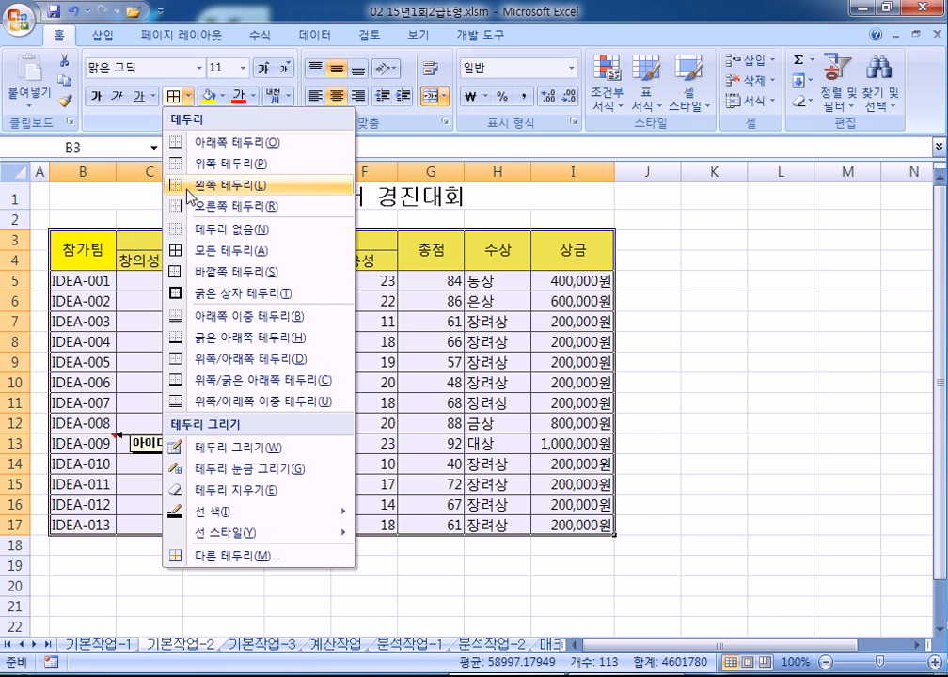
left_click(189, 299)
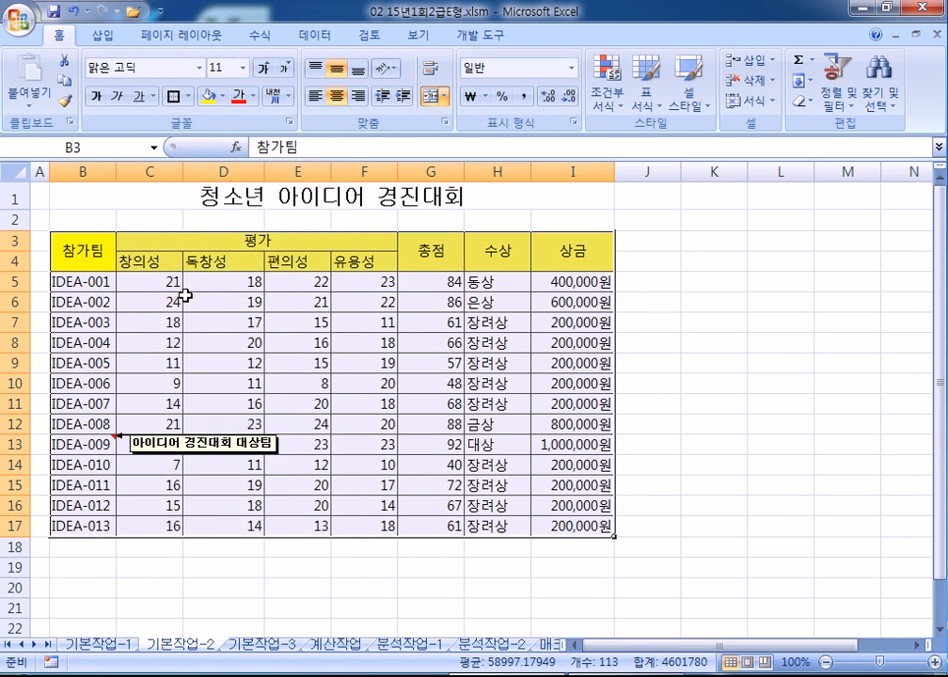
left_click(857, 506)
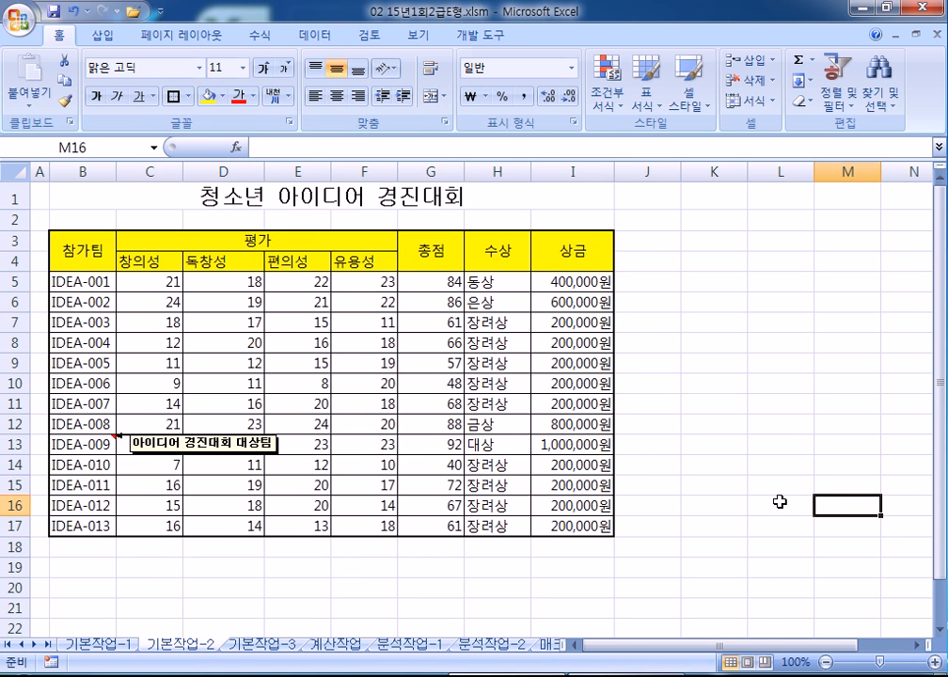
key("ctrl+z")
key("ctrl+z")
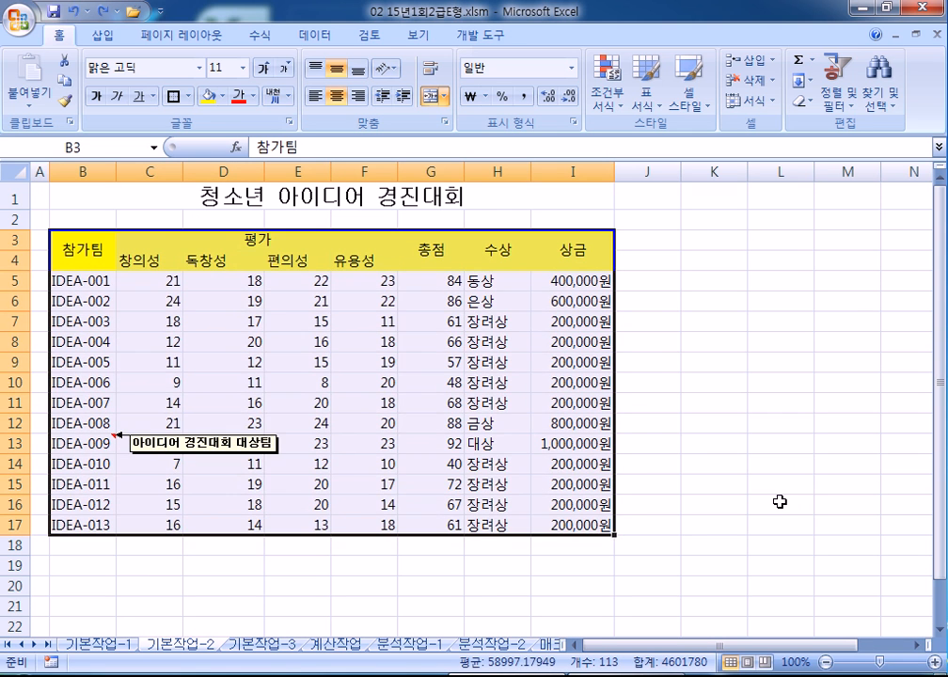
left_click_drag(70, 252, 564, 522)
key("ctrl+1")
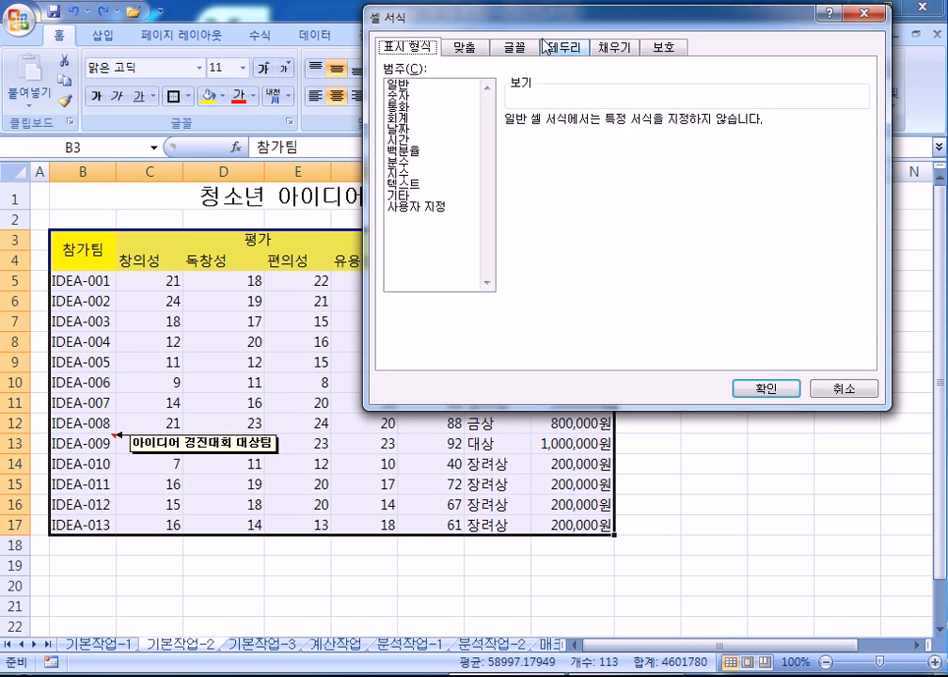
left_click(564, 46)
left_click(630, 96)
left_click(691, 95)
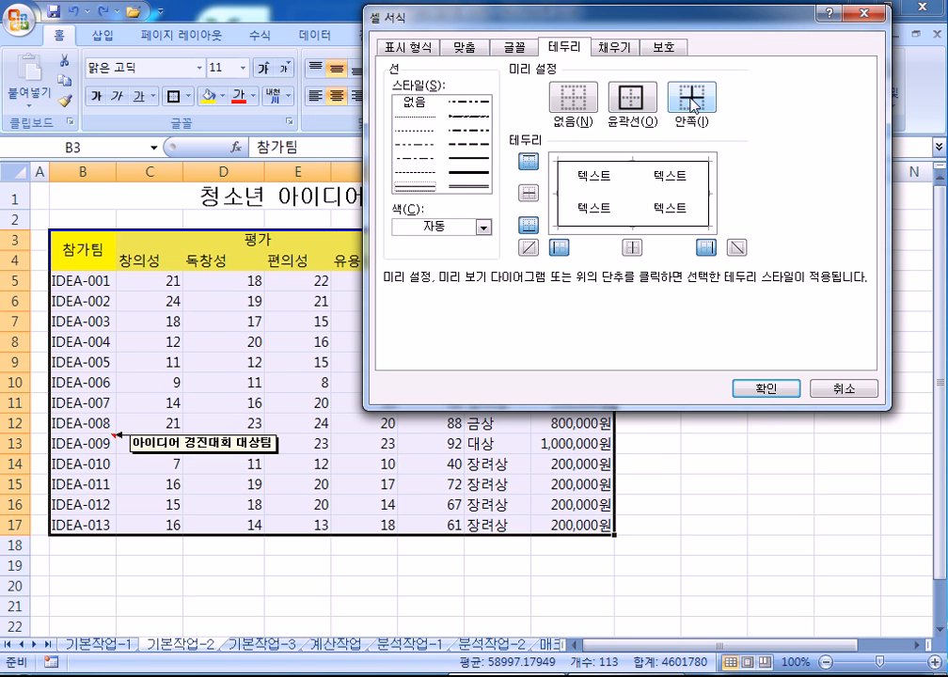
left_click(790, 391)
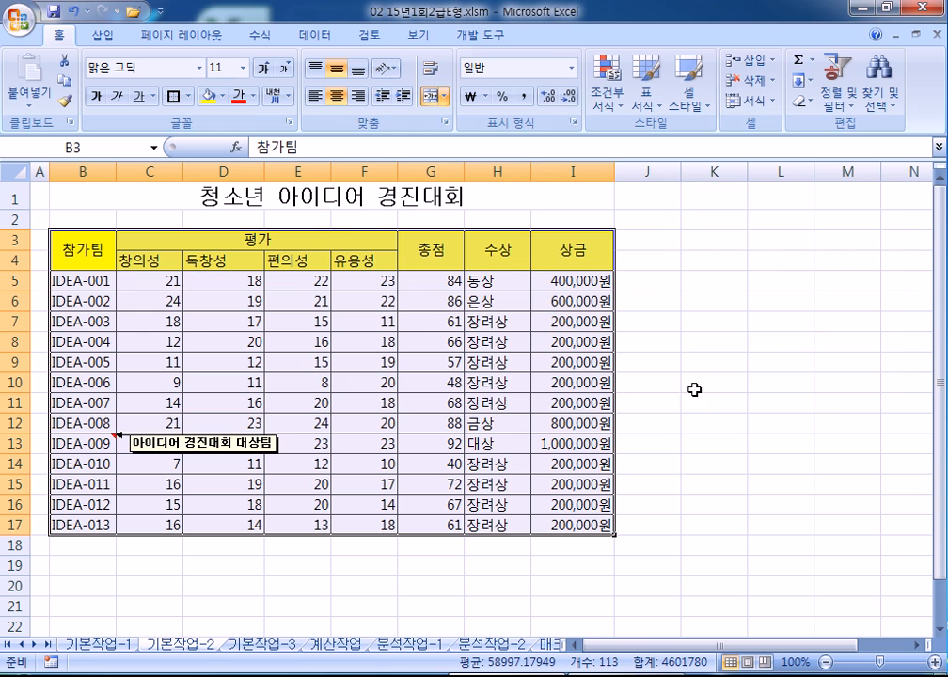
key("ctrl+1")
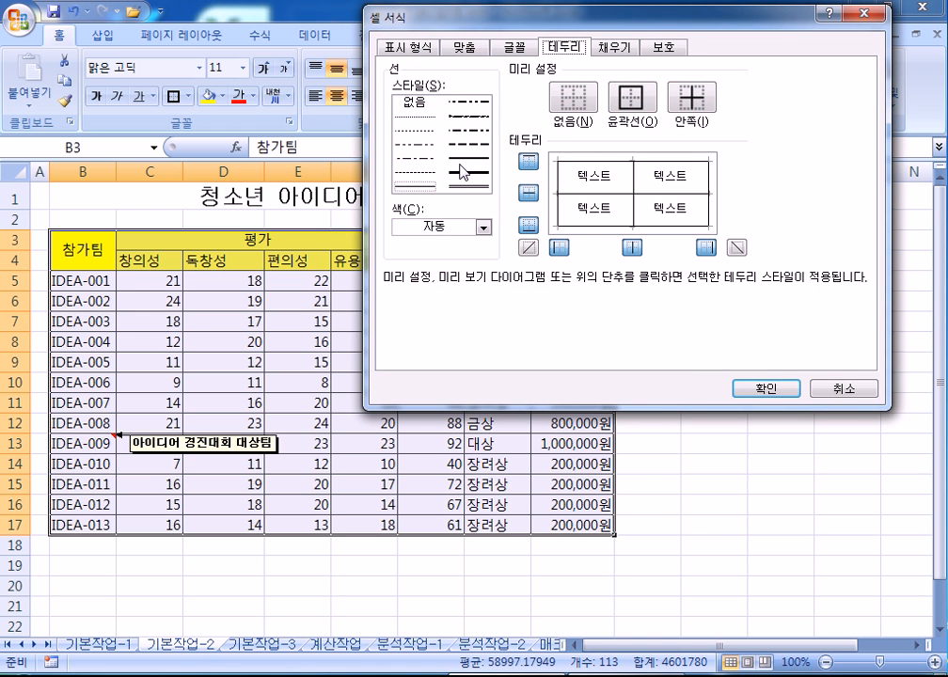
left_click(469, 162)
left_click(633, 99)
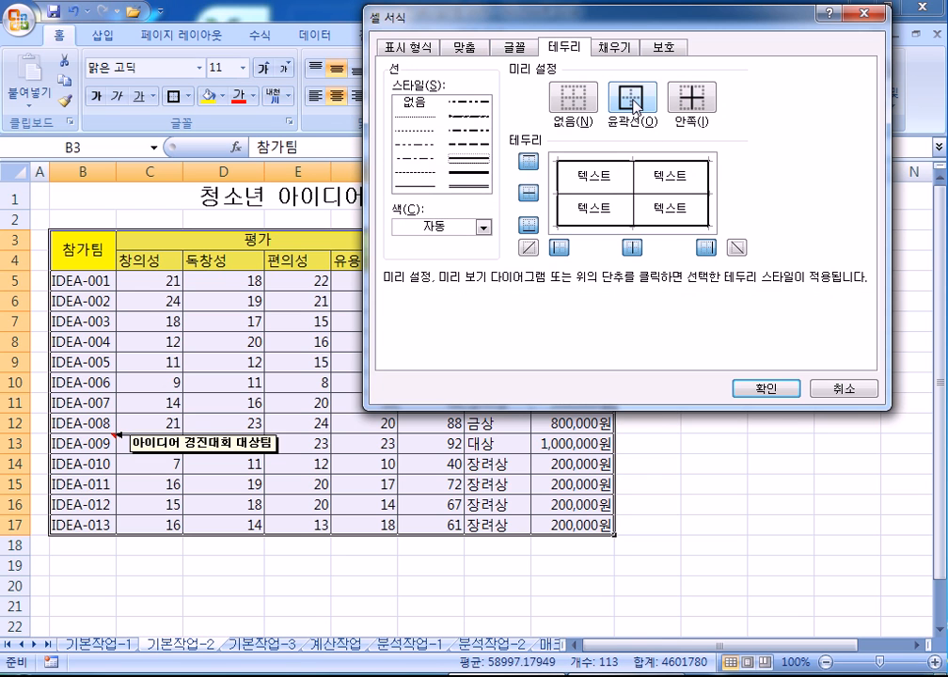
left_click(752, 389)
left_click(781, 526)
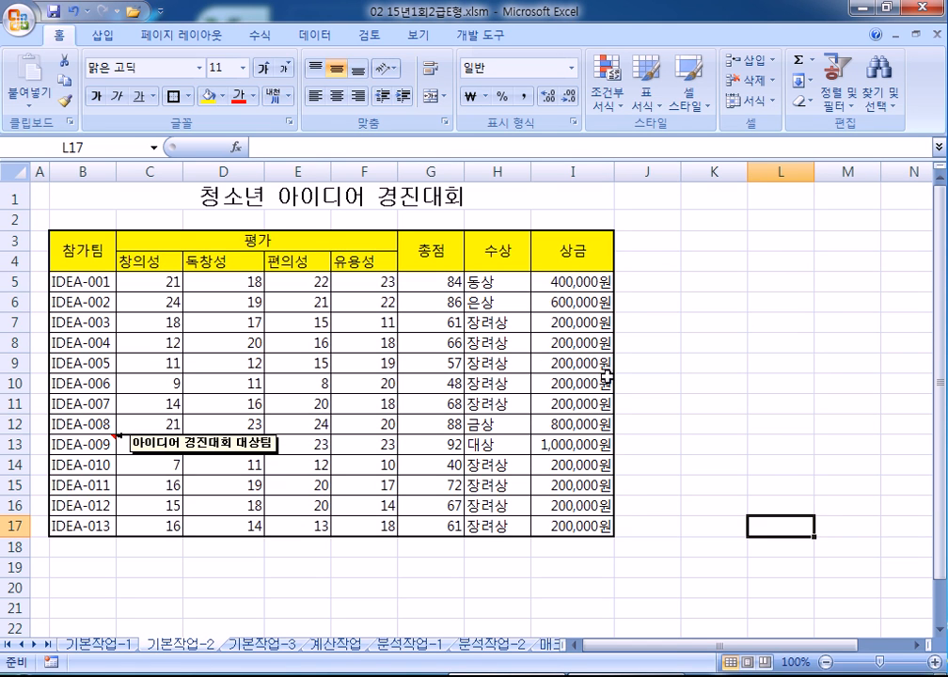
Step: Open the 기본작업-3 sheet and select the salary rows A4:H18
left_click(252, 645)
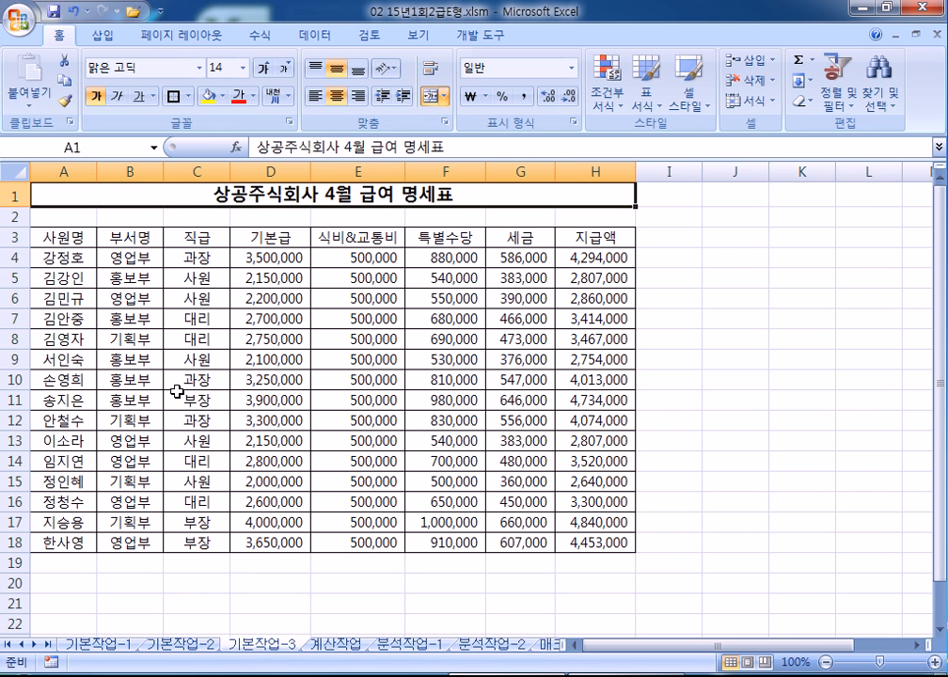
left_click(49, 260)
left_click_drag(51, 261, 591, 397)
left_click_drag(591, 558, 591, 547)
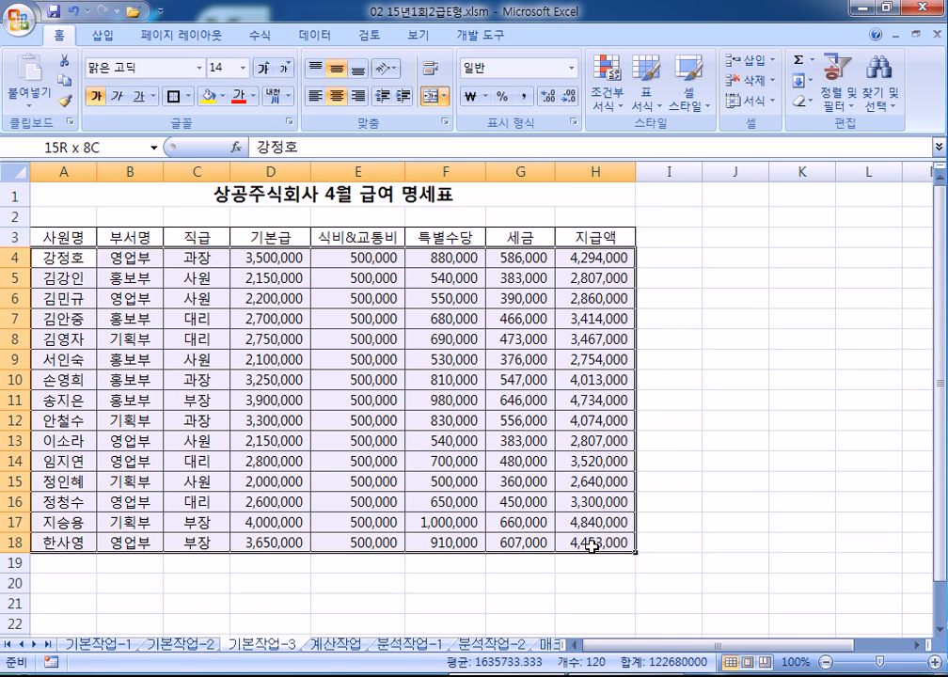
left_click_drag(591, 546, 598, 543)
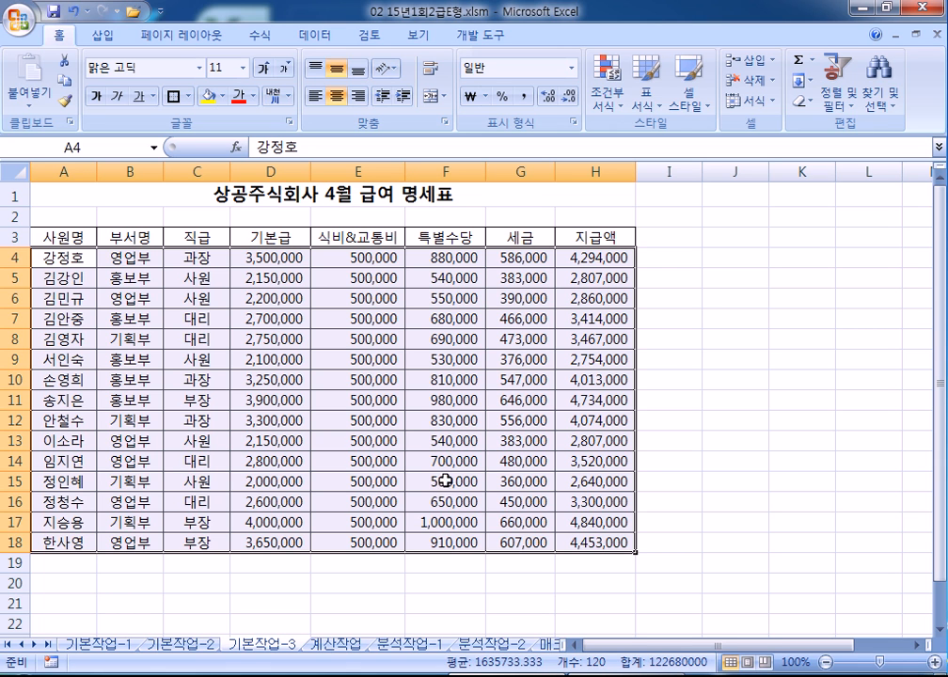
Step: Create a formula-based conditional formatting rule with red font, then open a blank Notepad
left_click(605, 100)
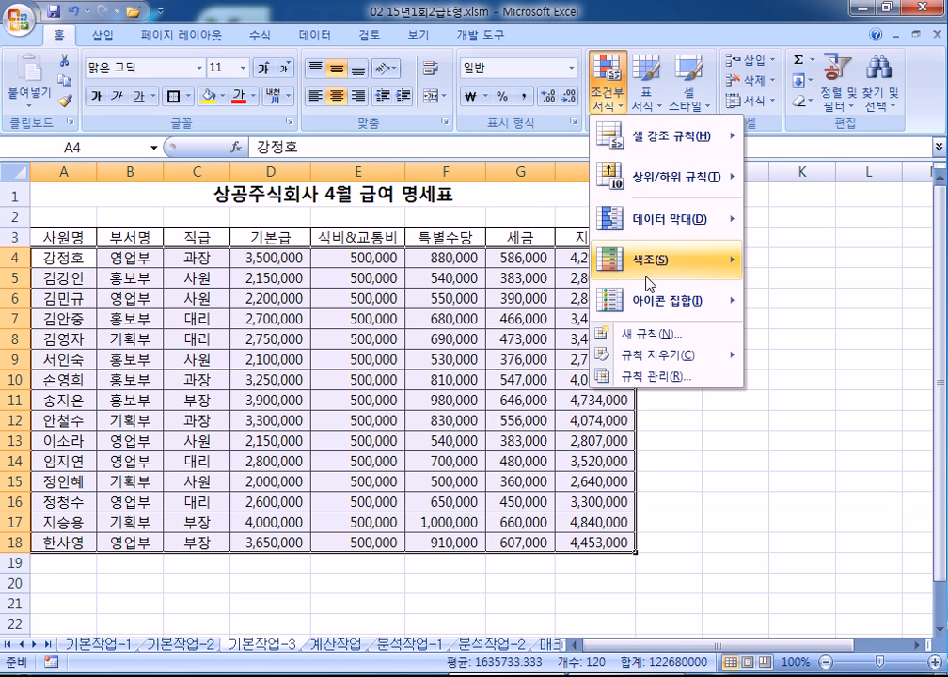
left_click(624, 333)
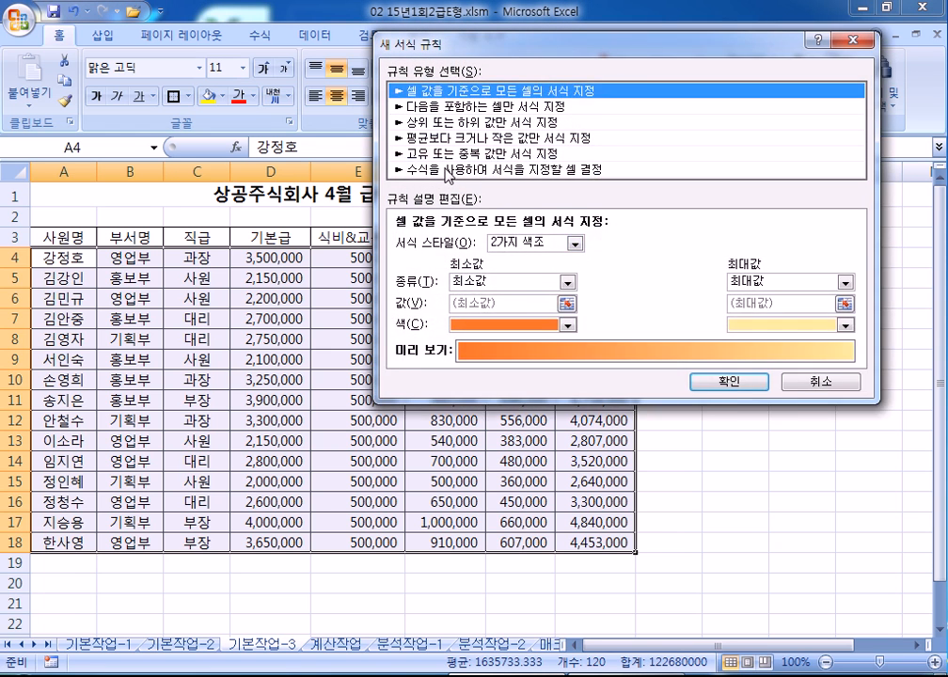
left_click(489, 169)
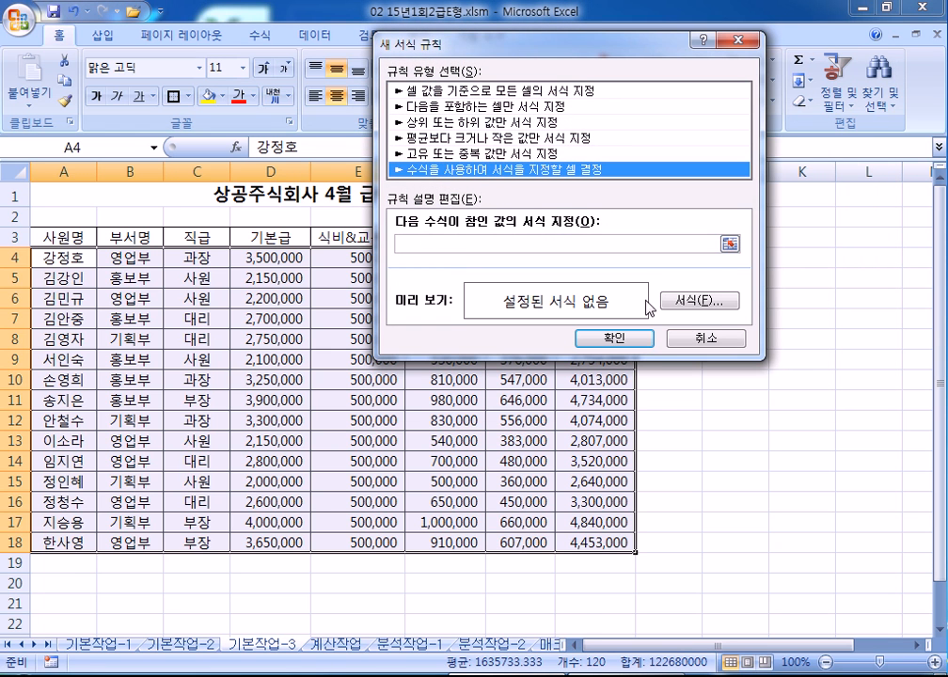
left_click(697, 302)
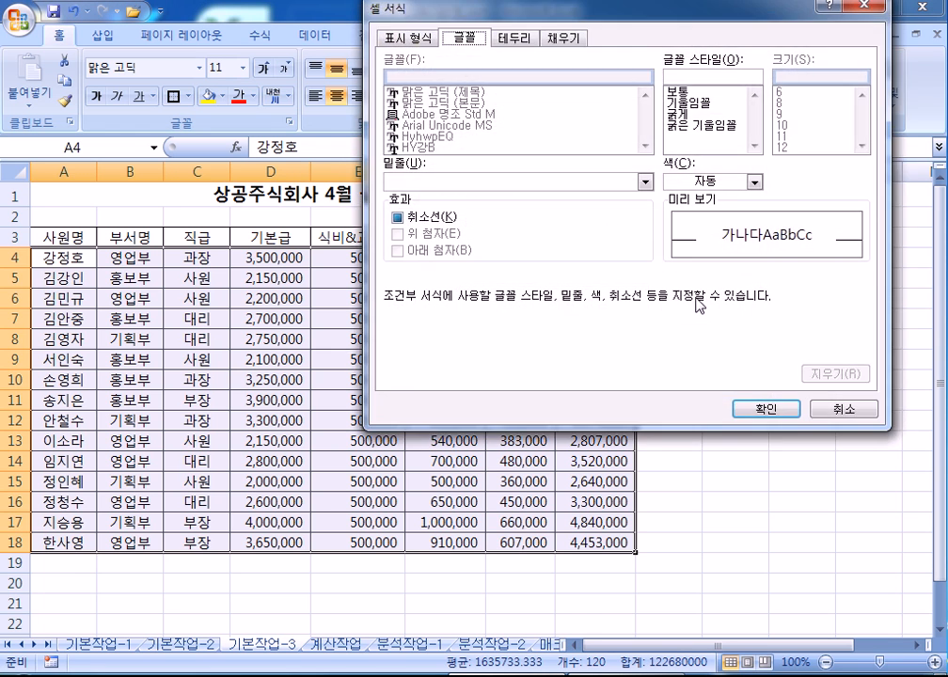
left_click(689, 181)
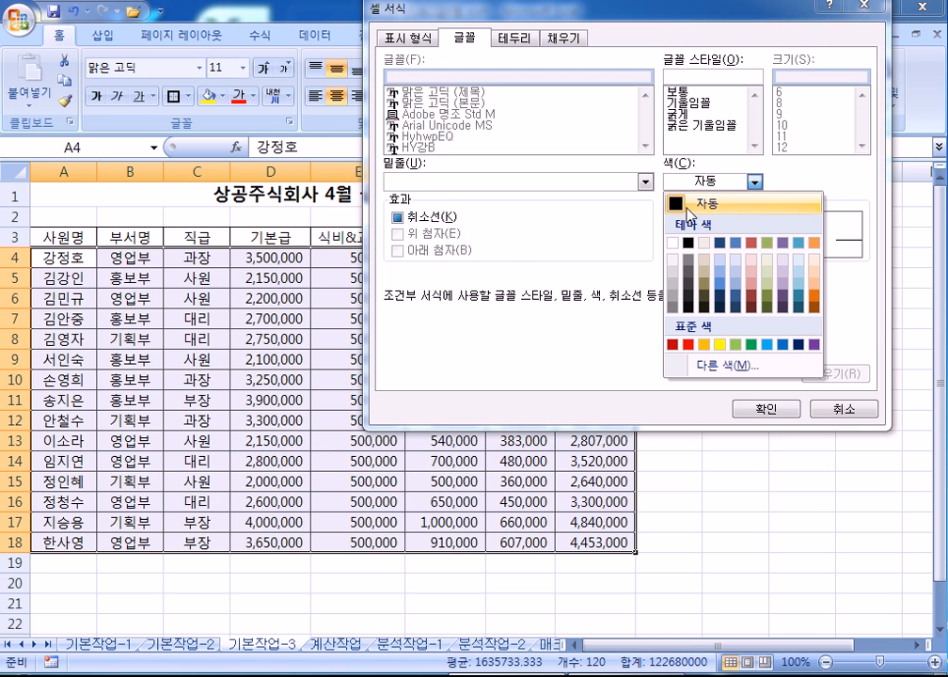
left_click(691, 345)
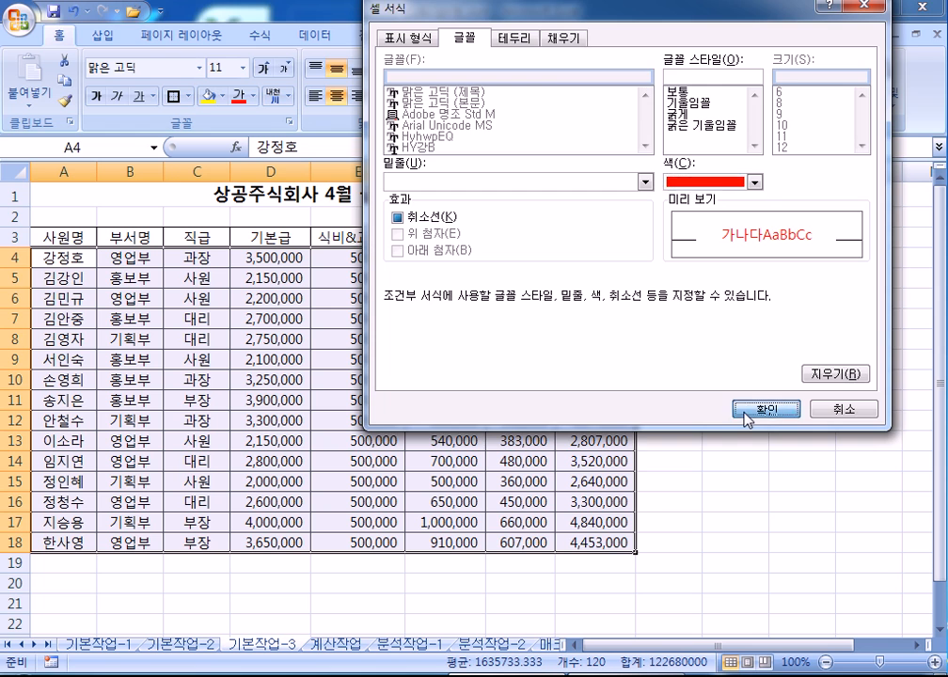
left_click(764, 409)
left_click(520, 245)
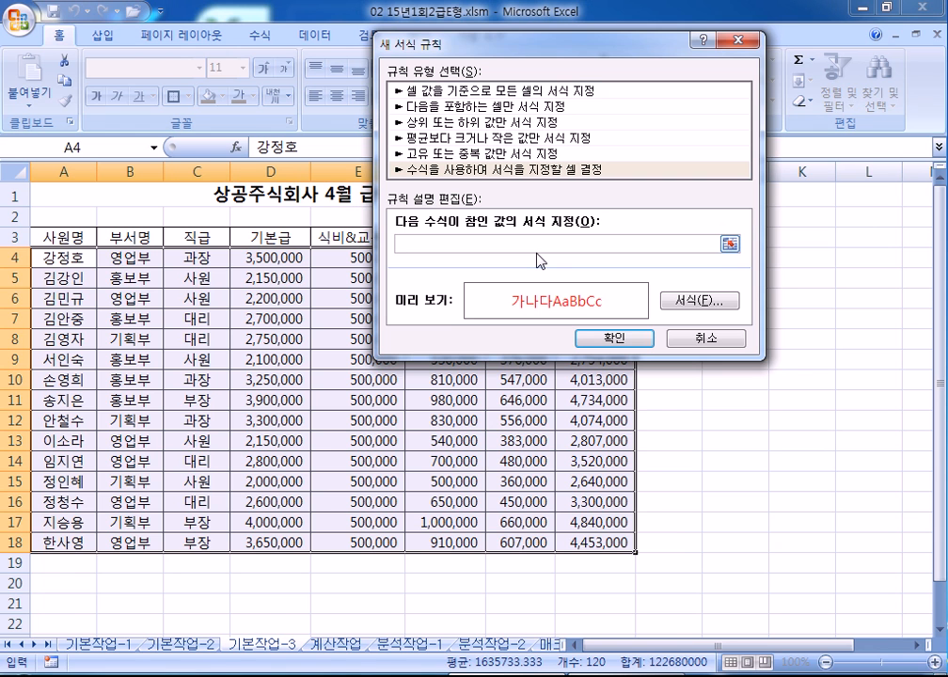
left_click(171, 676)
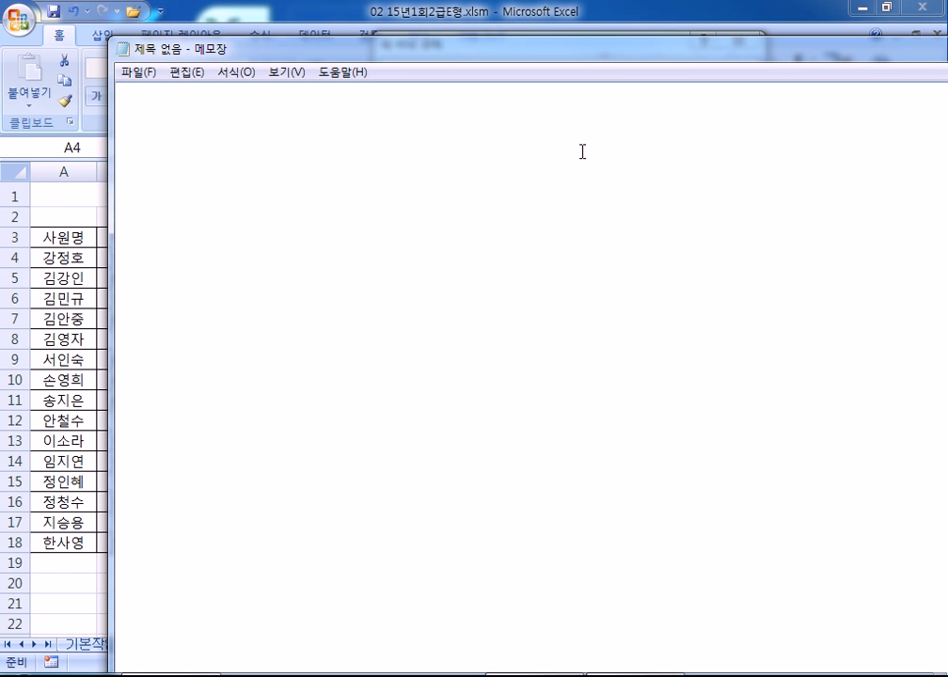
Step: In Notepad, write AND(직급="사원",지급액>=2800000)
type("직급=")
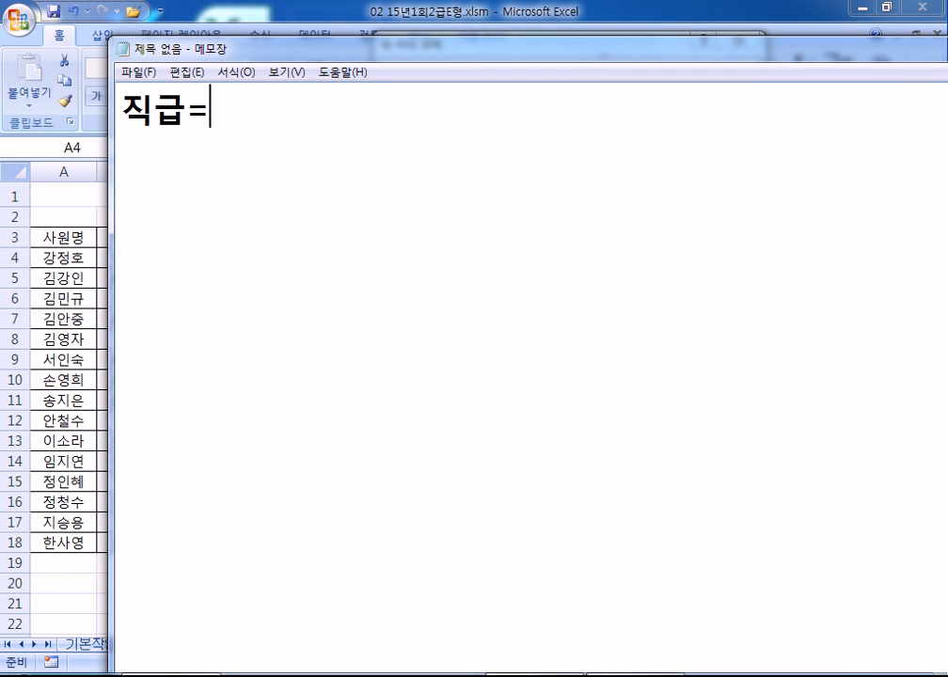
type("\"사원")
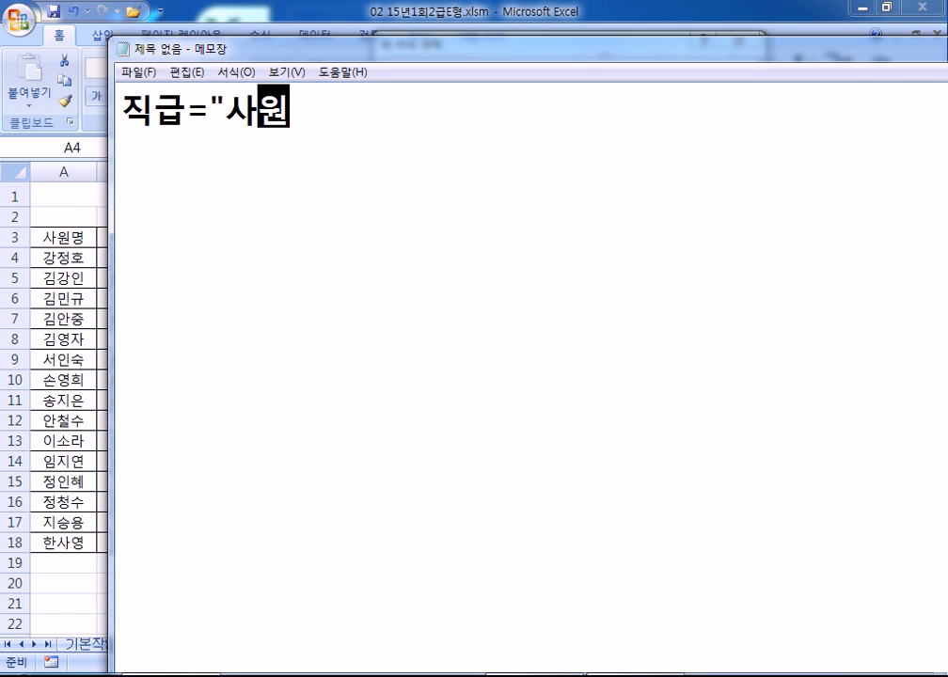
type("\",")
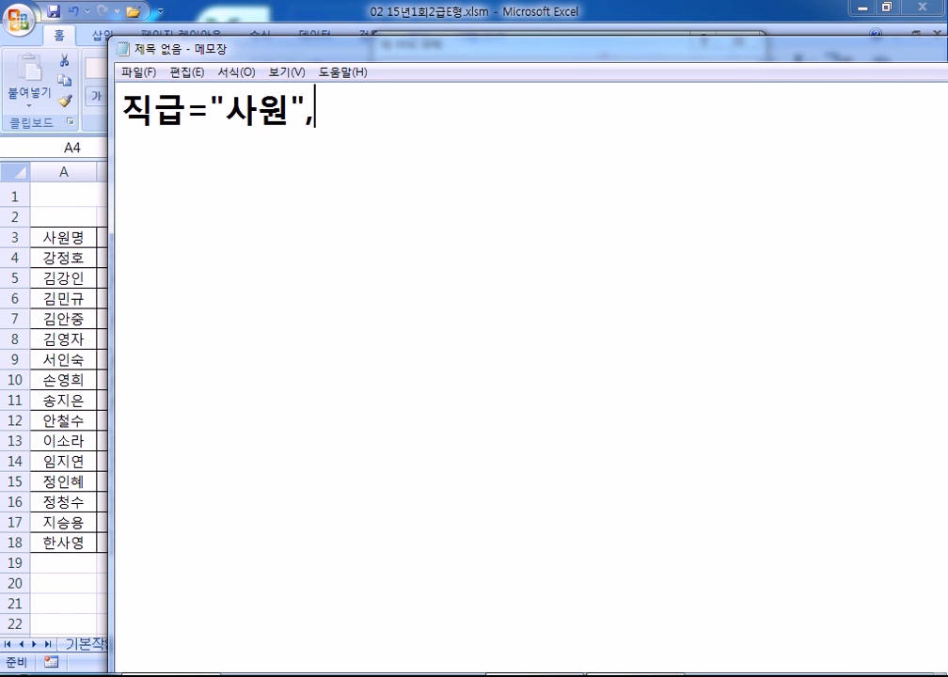
type("wlrmqdor>-")
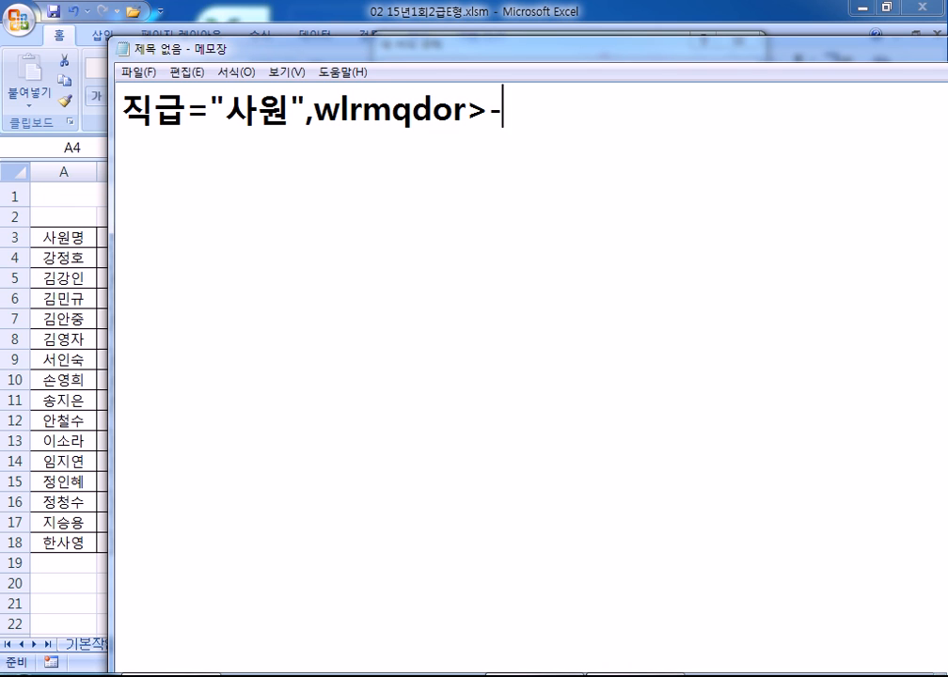
key("BackSpace")
type("=2800000")
key("Left")
key("Left")
key("Left")
key("Left")
key("Left")
key("Left")
key("Left")
key("Left")
key("Left")
key("Left")
key("Left")
key("Right")
key("Right")
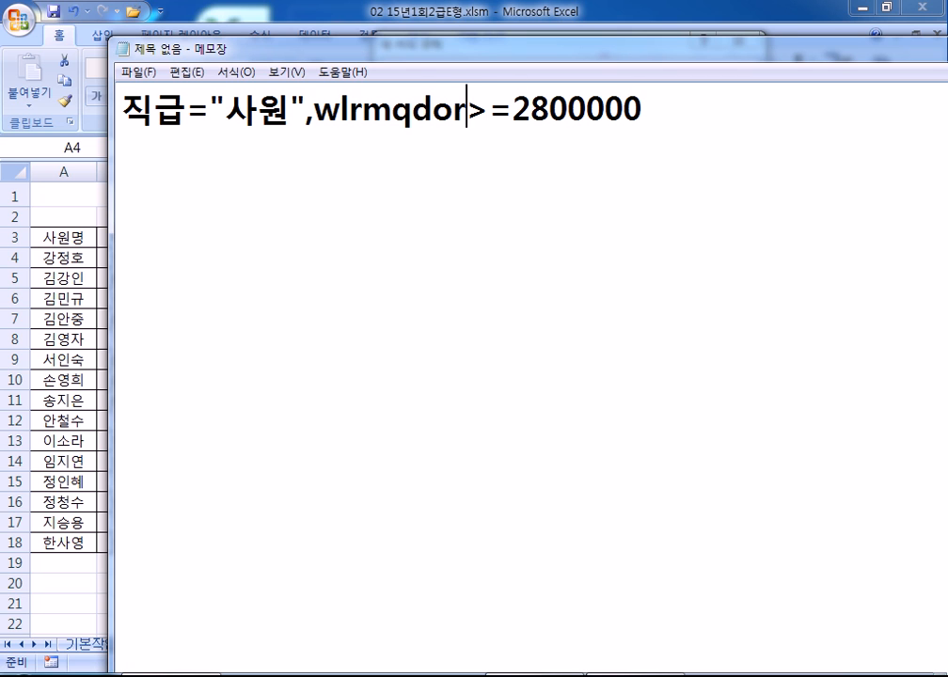
key("shift+Left")
key("shift+Left")
key("shift+Left")
key("shift+Left")
key("shift+Left")
key("shift+Left")
key("shift+Left")
key("shift+Left")
type("지급액")
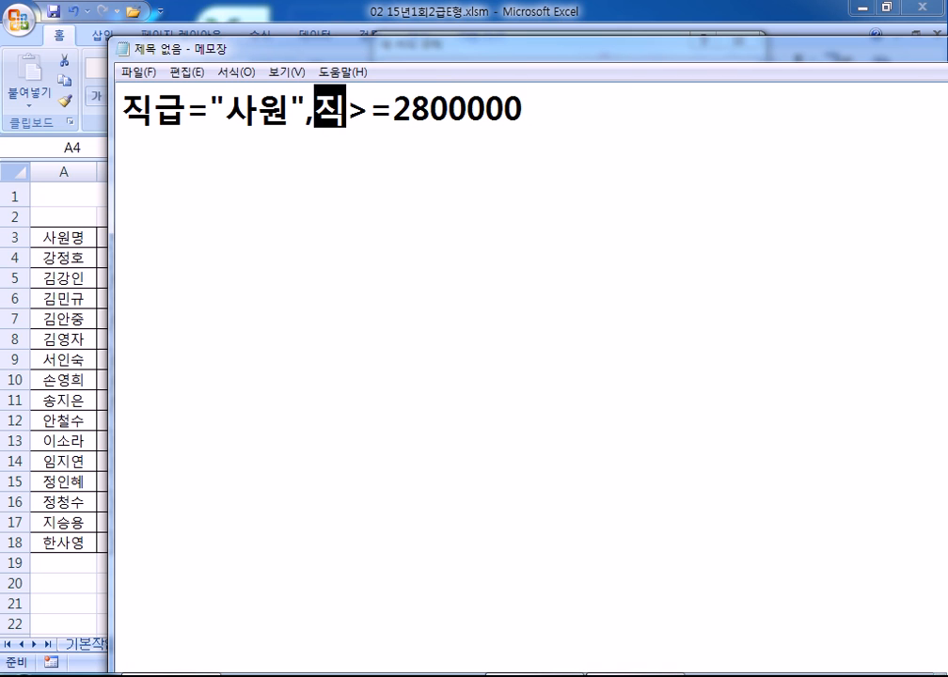
key("Home")
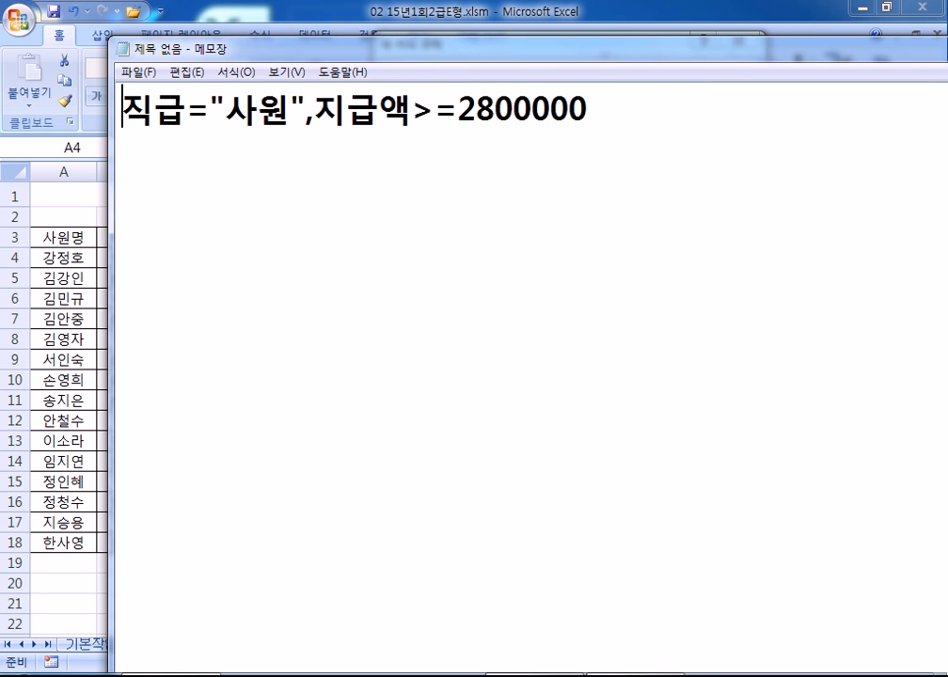
type("and")
key("BackSpace")
key("BackSpace")
key("BackSpace")
type("AND(")
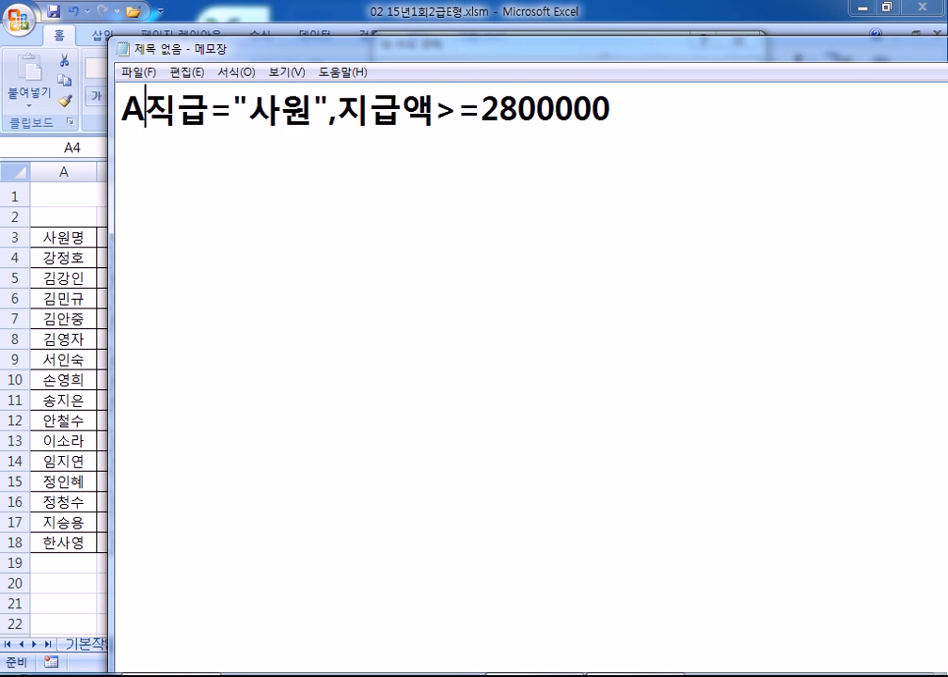
key("End")
type(")")
Step: Duplicate the line with 직급 replaced by $C4, then return to Excel
left_click_drag(513, 57, 635, 285)
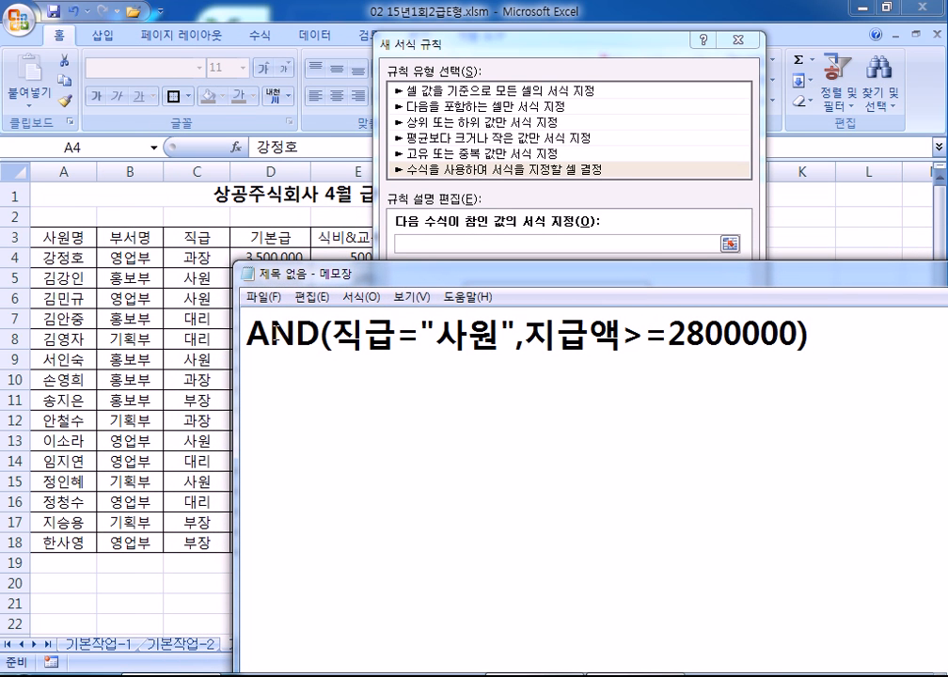
key("ctrl+a")
key("ctrl+c")
key("Right")
key("ctrl+v")
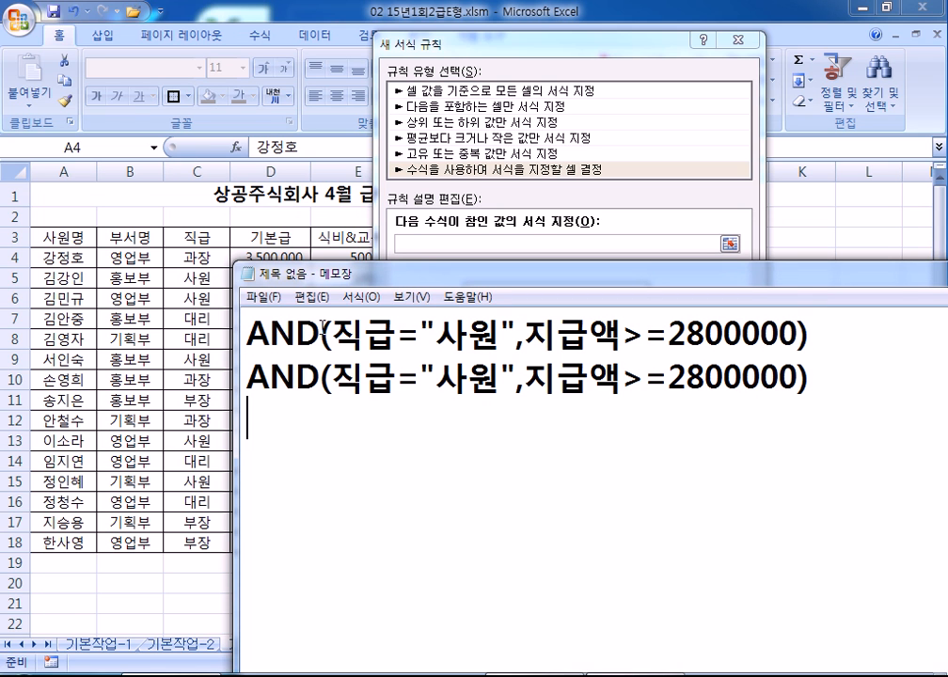
left_click(336, 378)
left_click_drag(337, 378, 389, 378)
type("C")
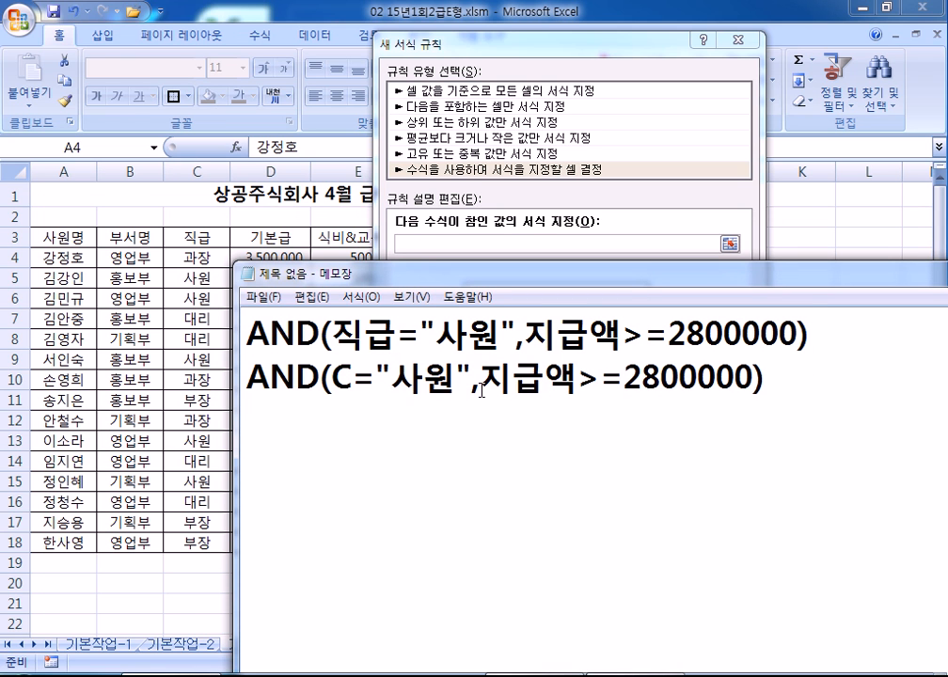
type("4")
left_click(334, 380)
type("$")
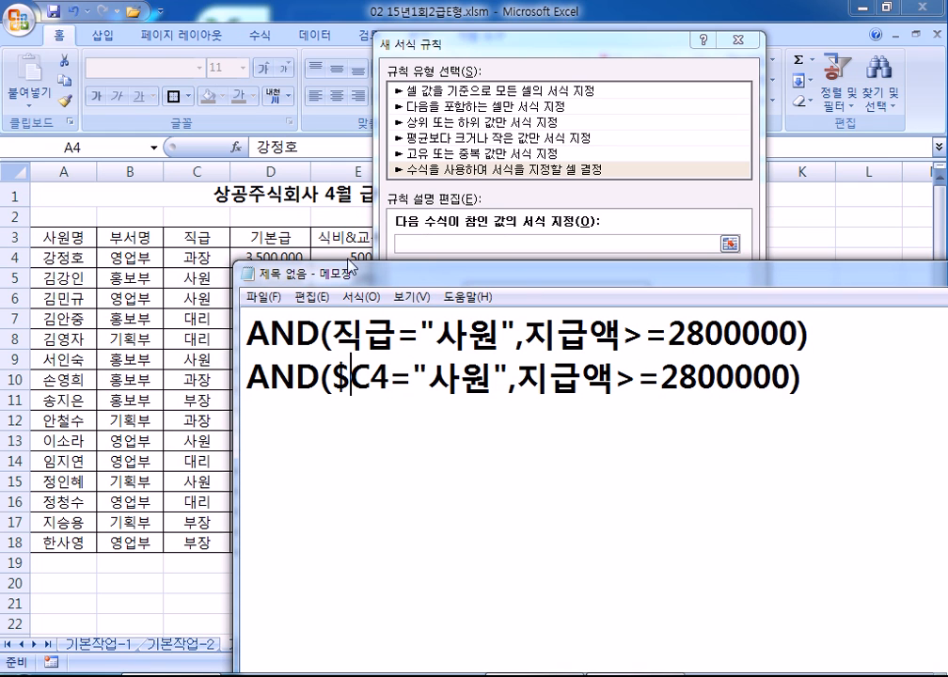
key("alt+Tab")
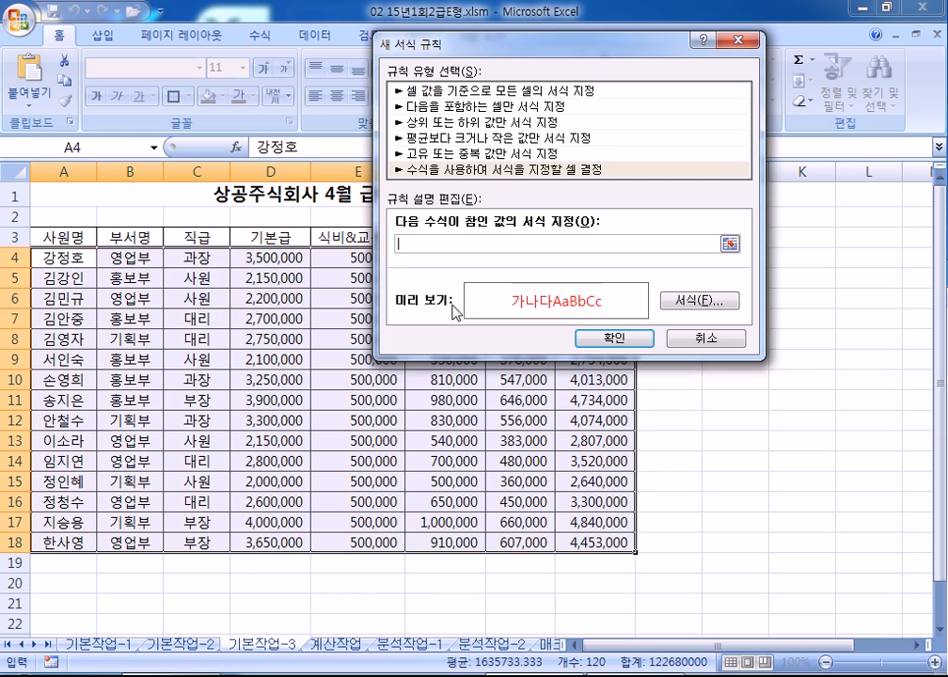
Step: In the Notepad draft, replace 지급액 with $H4 in the second AND line
left_click_drag(586, 46, 664, 42)
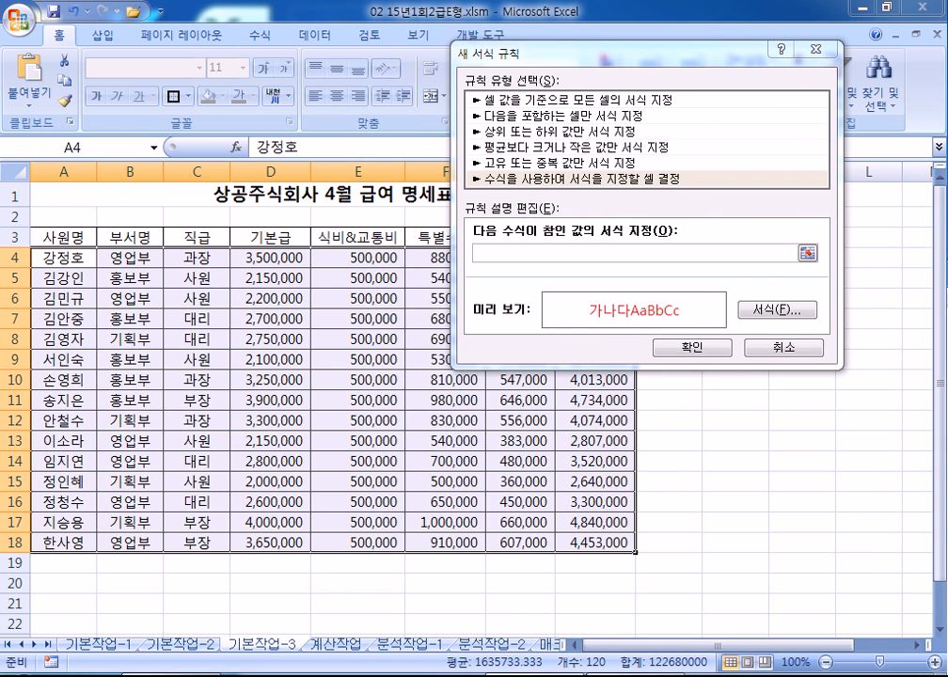
key("alt+Tab")
left_click_drag(517, 379, 607, 379)
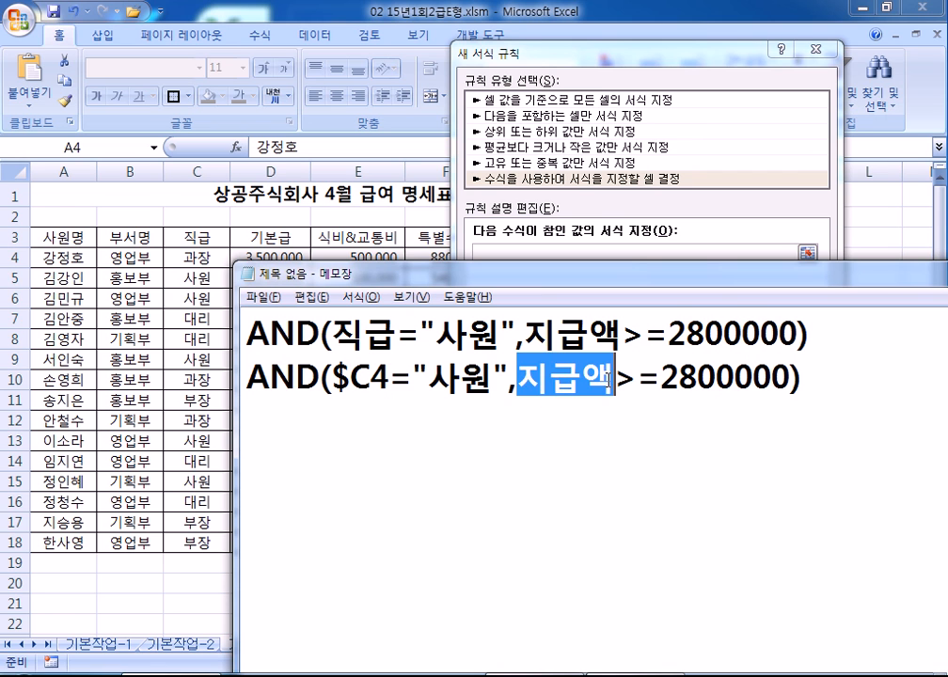
type("H4")
left_click(518, 379)
type("$")
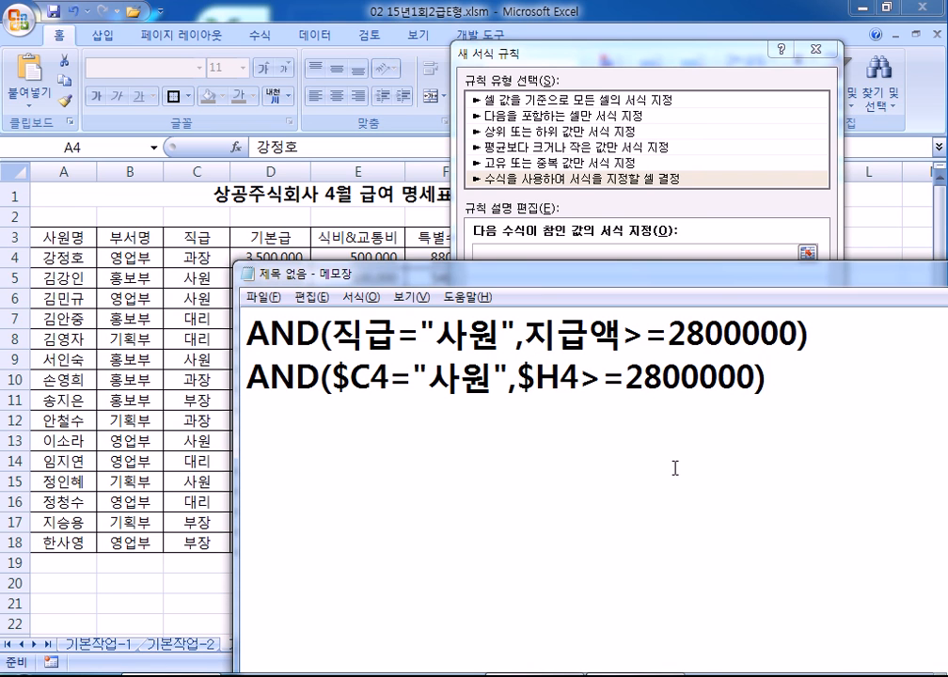
left_click_drag(505, 287, 521, 315)
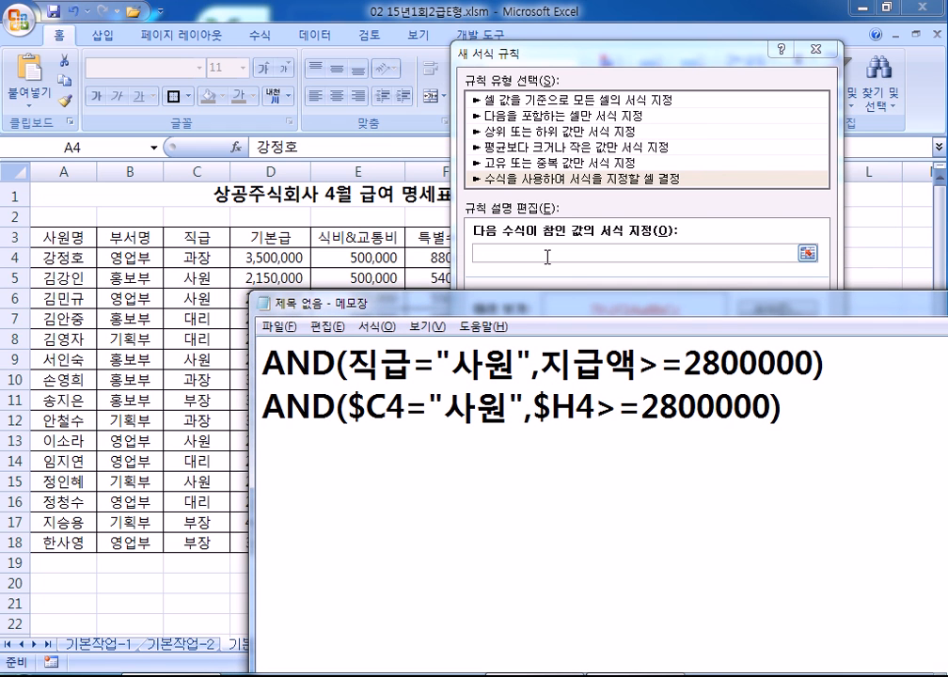
Step: Start the rule formula as =AND($C4="사원" with a column-locked C4 reference
left_click(581, 251)
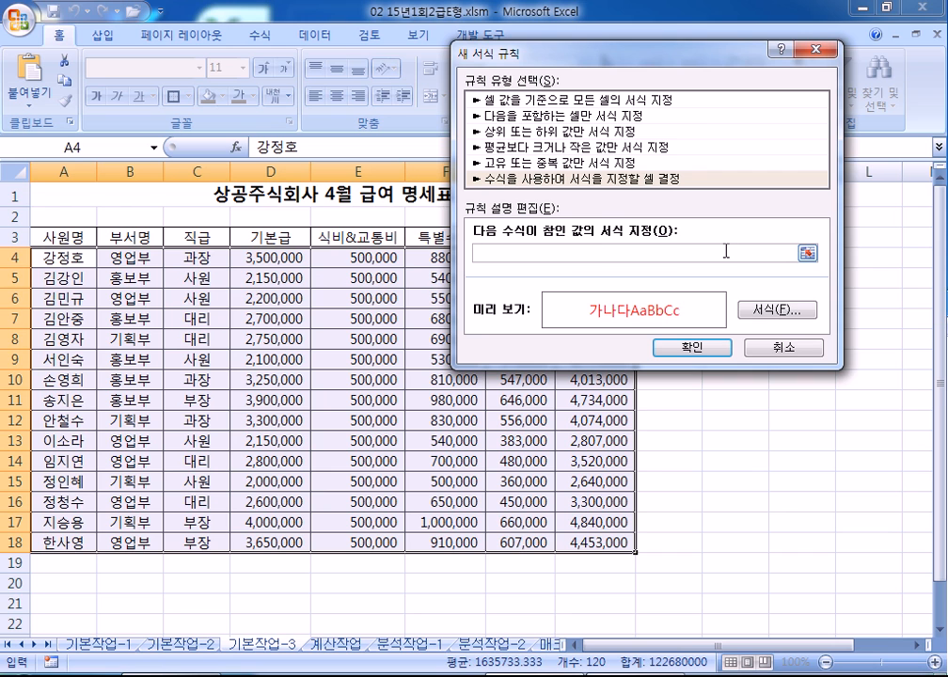
type("=몽(")
key("BackSpace")
type("=AND(")
left_click(205, 256)
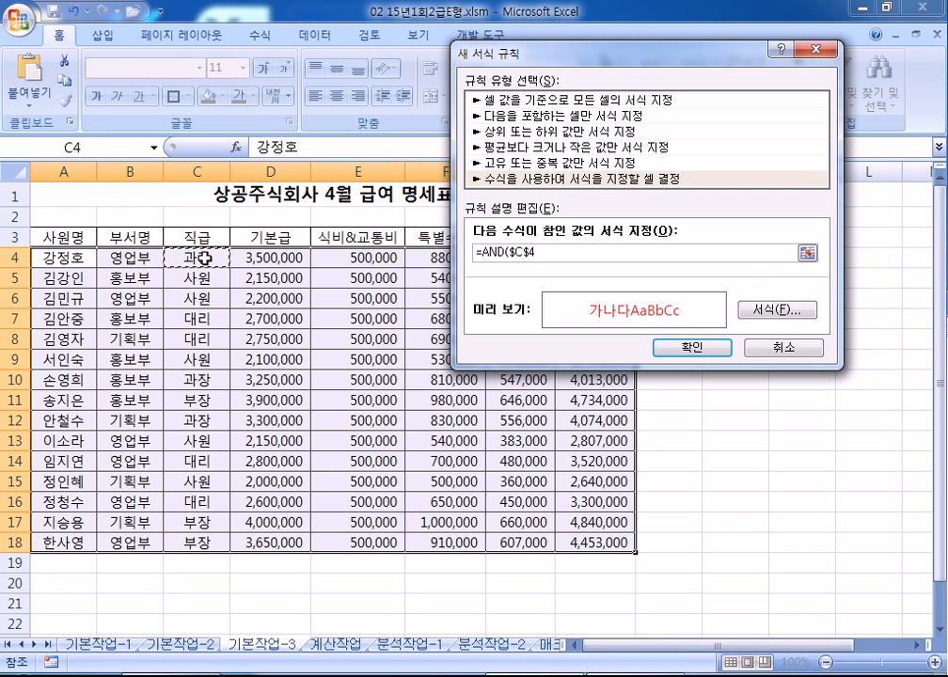
key("F4")
key("F4")
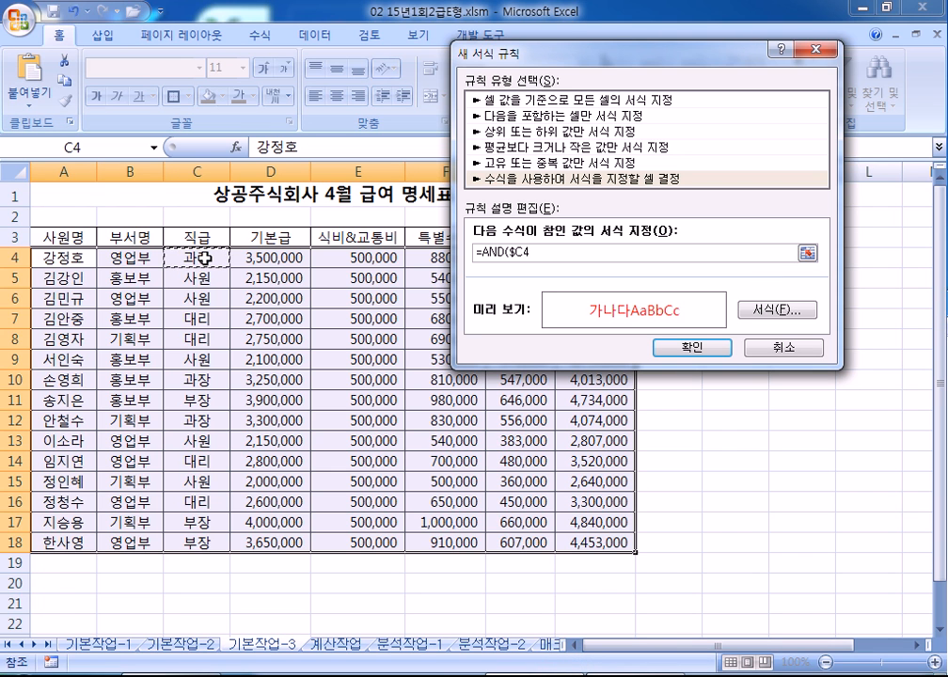
type("='")
type("사원")
type("\",")
Step: Add the $H4> pay-amount condition and confirm the red formatting rule
left_click_drag(537, 54, 511, 303)
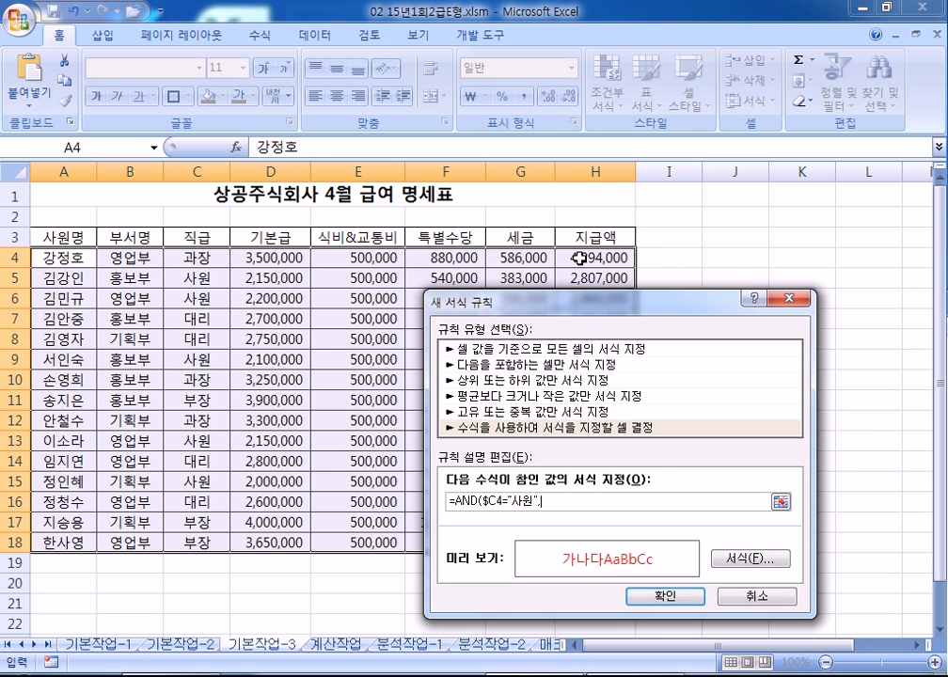
left_click(580, 258)
left_click_drag(596, 305, 692, 66)
key("F4")
key("F4")
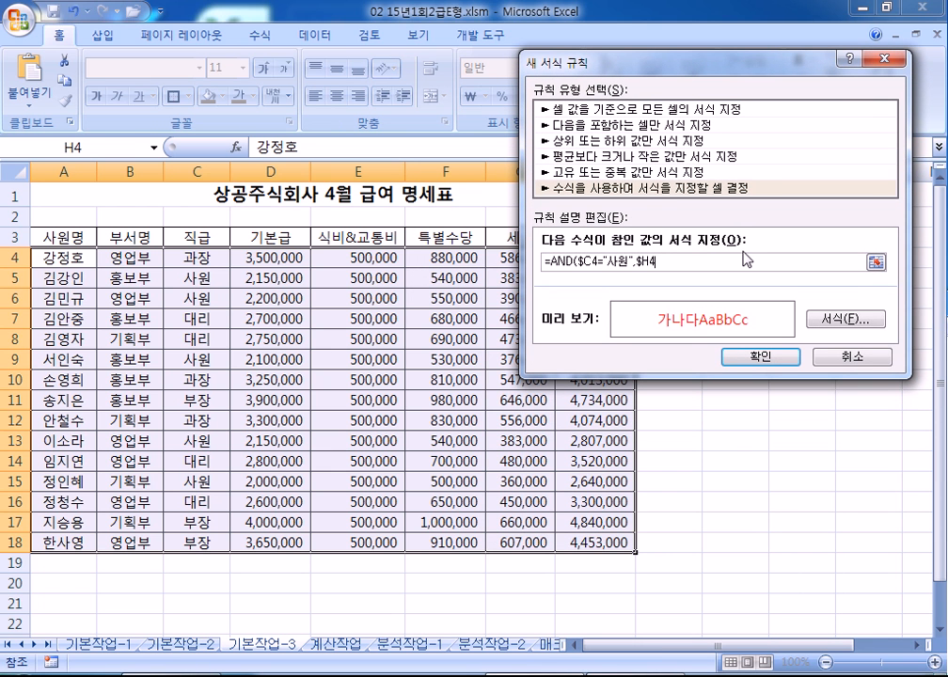
type(">=2800000")
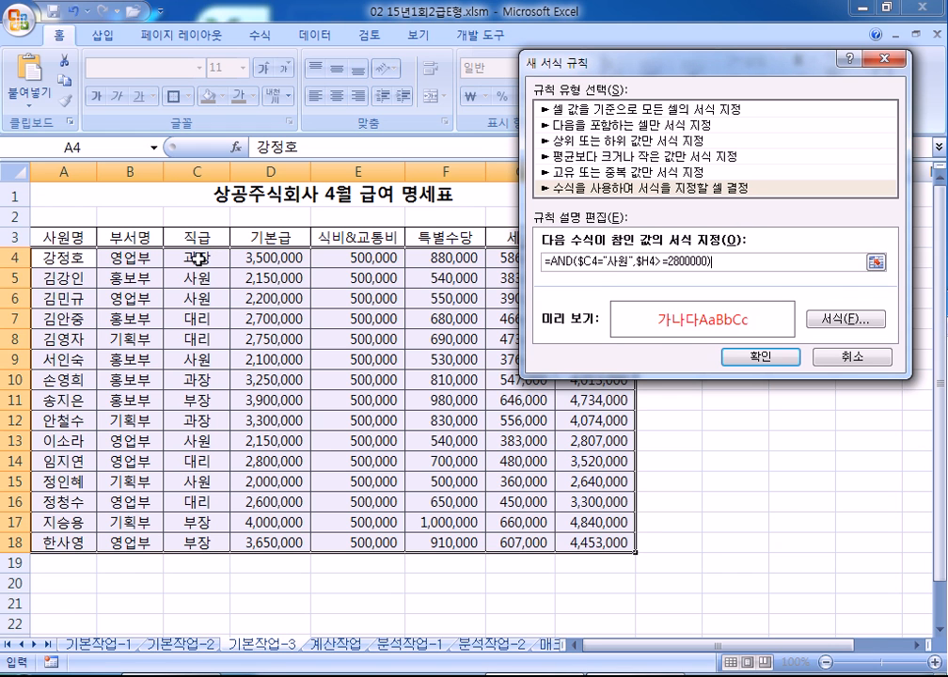
left_click_drag(702, 79, 680, 66)
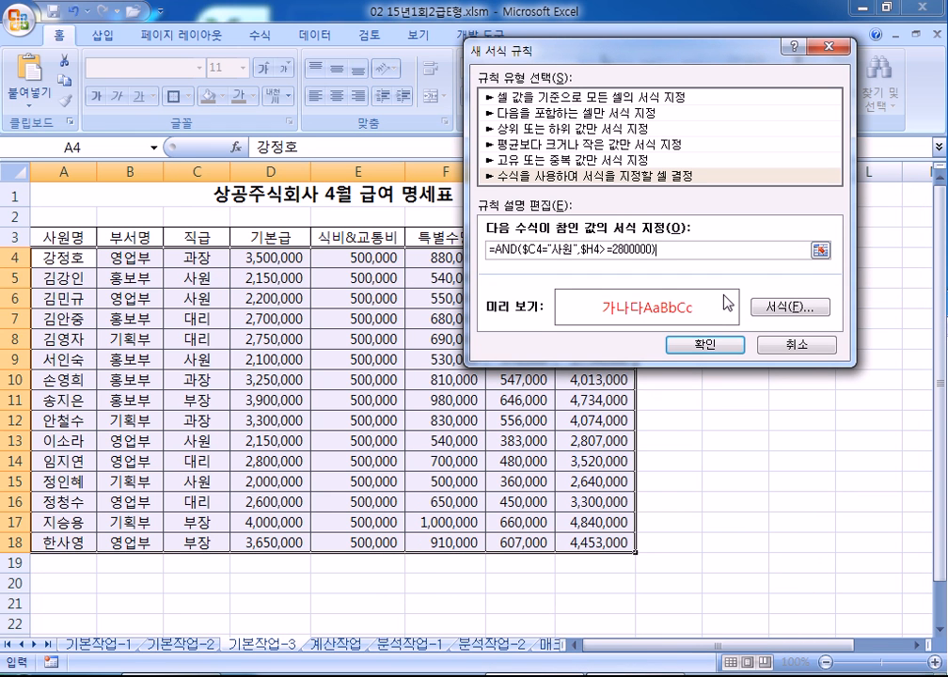
left_click(712, 348)
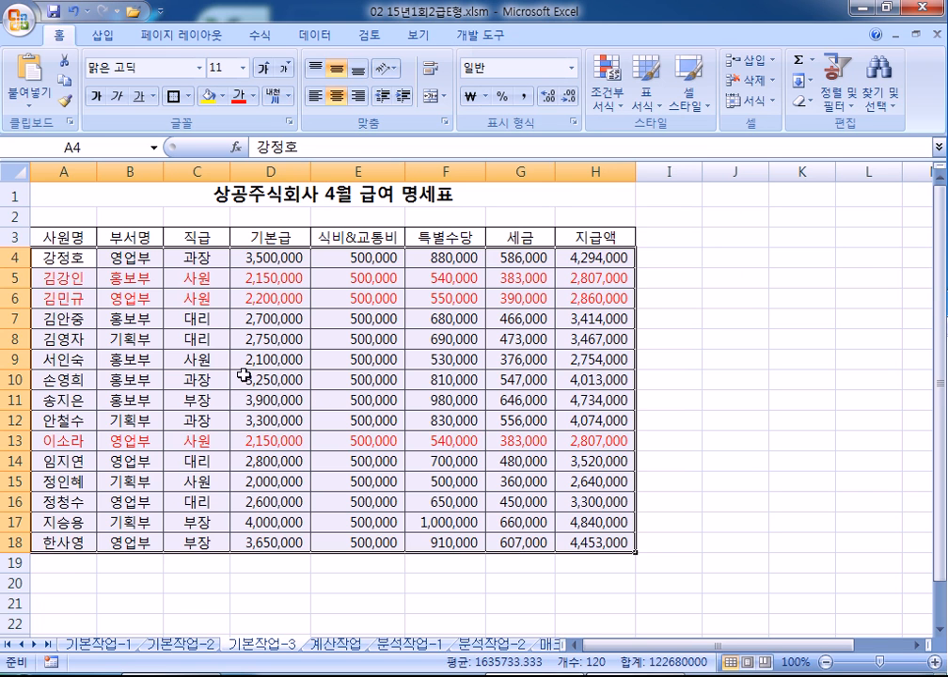
Step: Check the position and pay amount in rows 9 and 15 against the highlighting
left_click(200, 359)
left_click(590, 358)
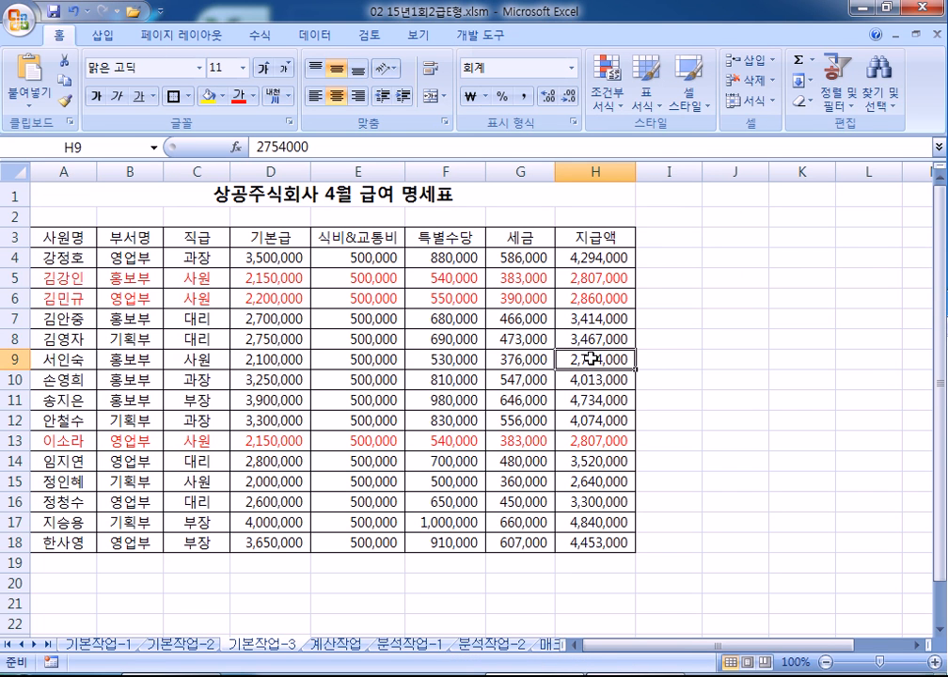
left_click(196, 482)
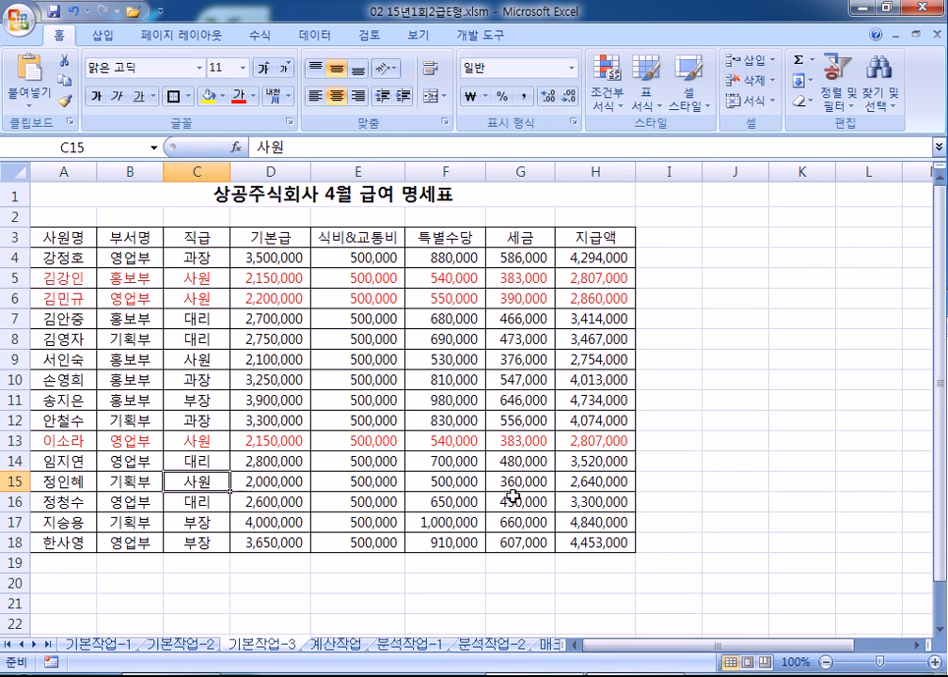
left_click(599, 484)
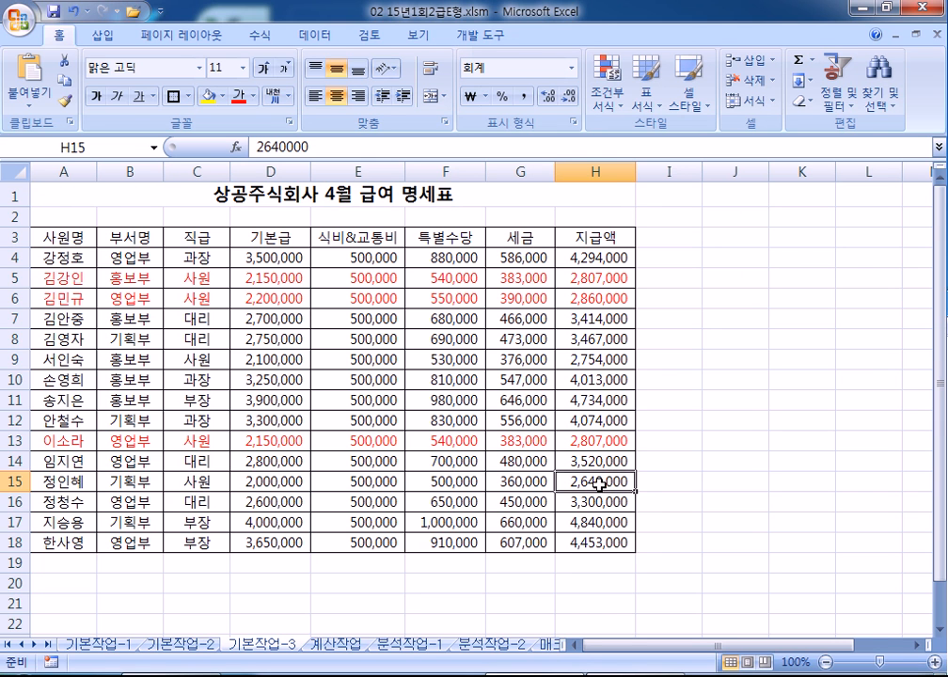
Step: On A4:H18, review a formula-based new rule, cancel it, and select H4
left_click_drag(85, 257, 576, 539)
left_click(607, 85)
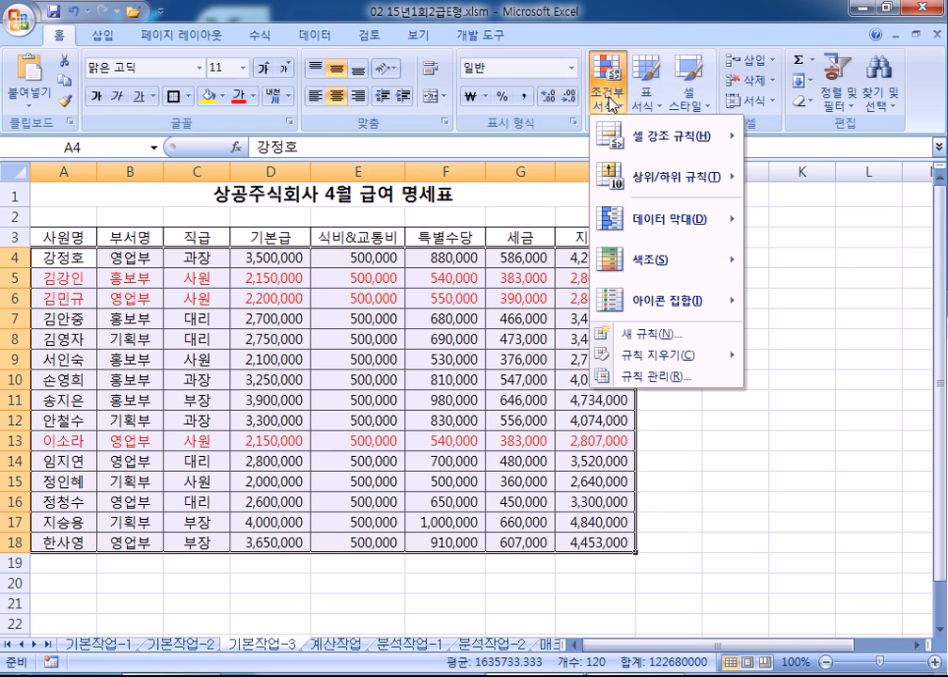
left_click(647, 332)
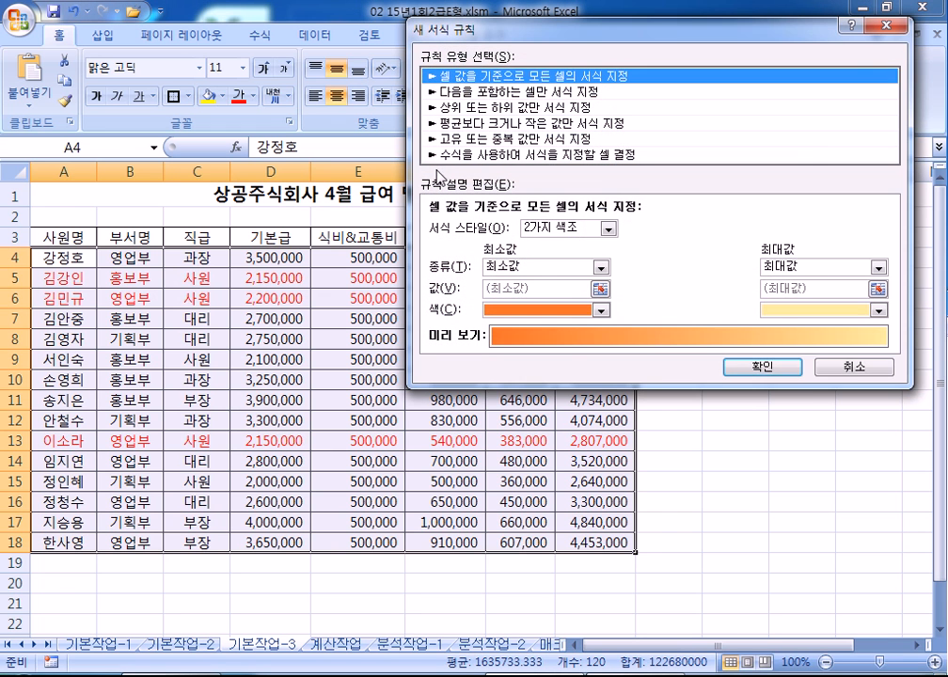
left_click(450, 156)
left_click(465, 228)
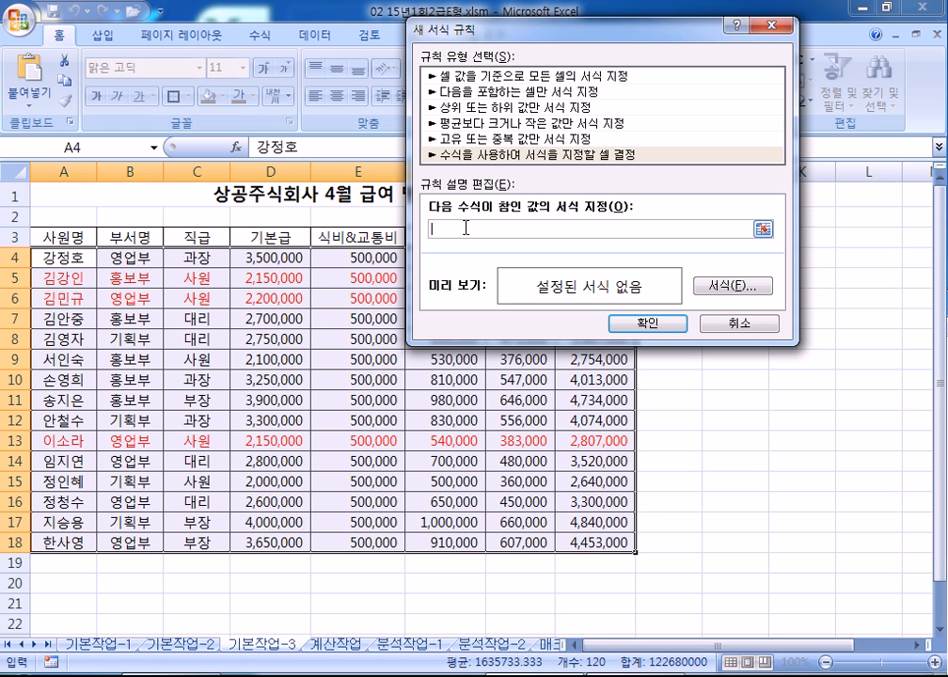
left_click(743, 322)
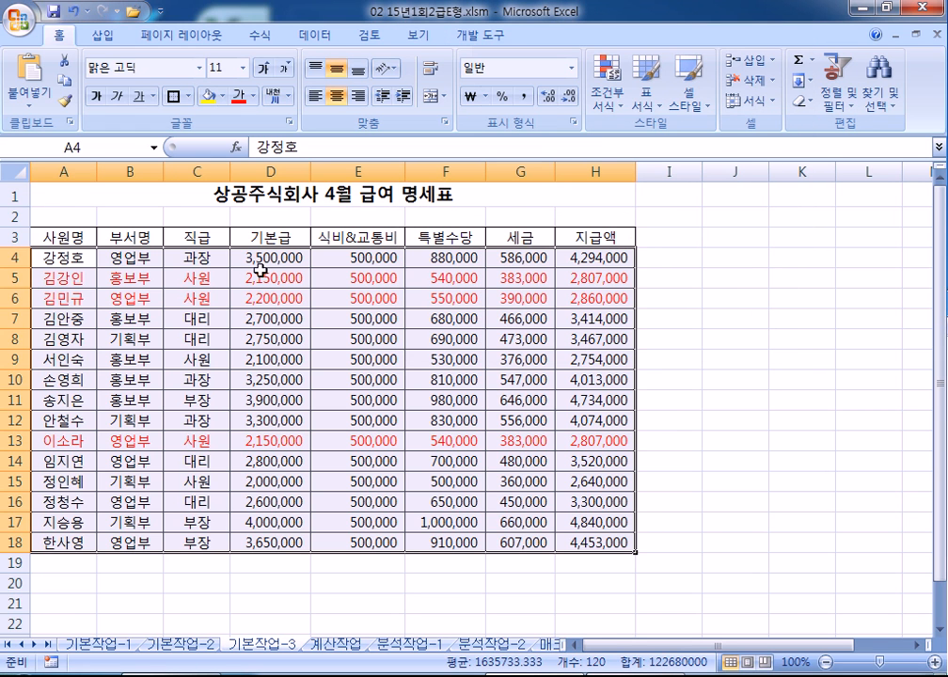
left_click(620, 261)
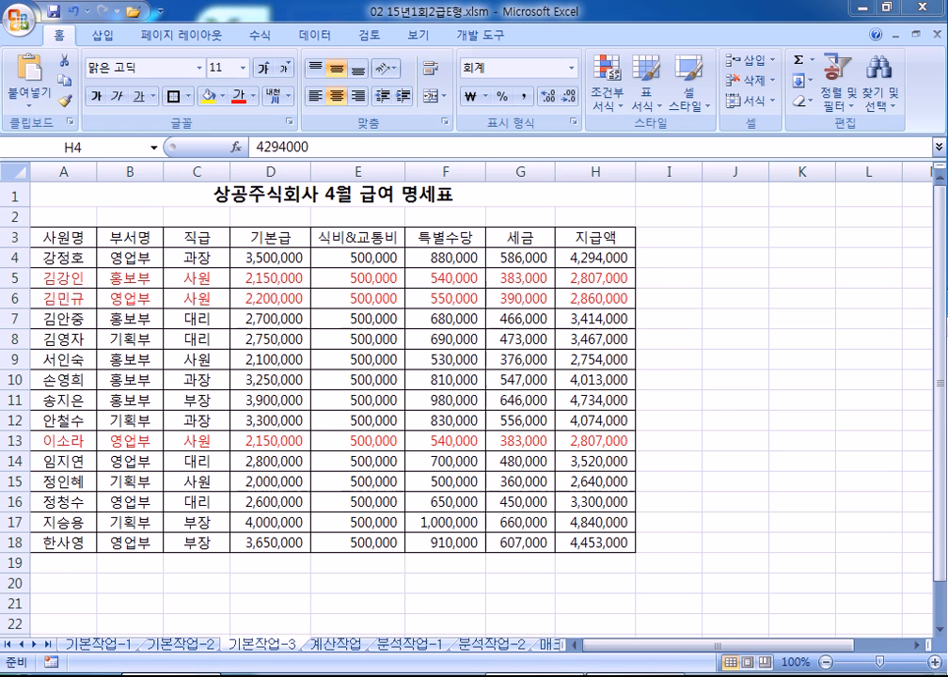
left_click(179, 675)
Step: Put an equals sign at the start of both AND formula lines in Notepad
left_click_drag(396, 306, 447, 20)
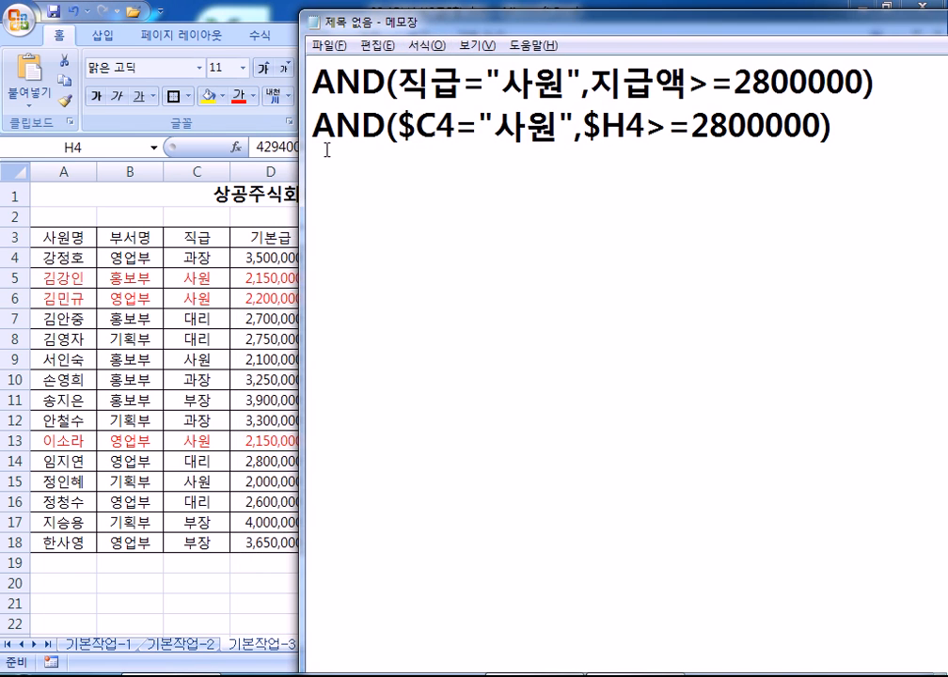
left_click(321, 126)
double_click(333, 125)
left_click(314, 126)
type("=")
left_click(315, 83)
type("=")
left_click_drag(320, 127, 868, 149)
left_click(820, 203)
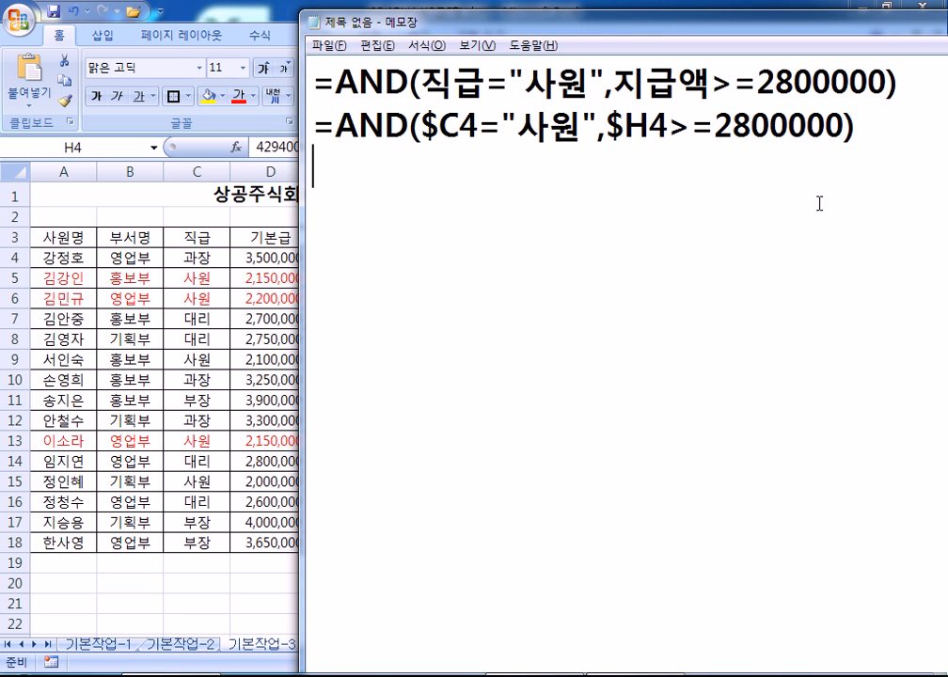
left_click_drag(419, 127, 440, 127)
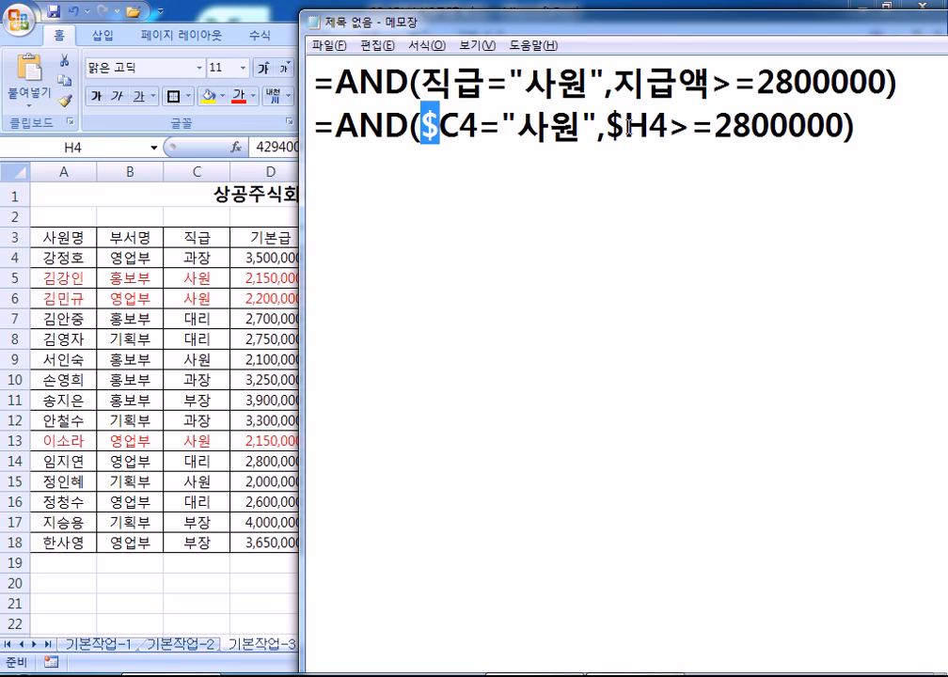
left_click_drag(627, 127, 606, 127)
left_click(470, 179)
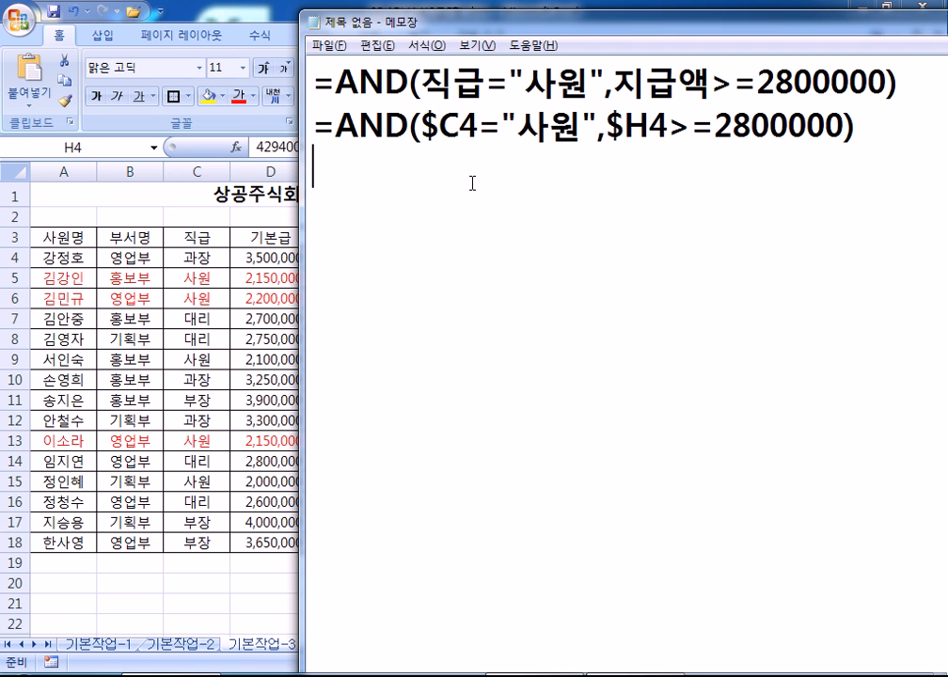
Step: Add the notes 138쪽 and 1번) on new lines, then return to Excel
key("Return")
type("138")
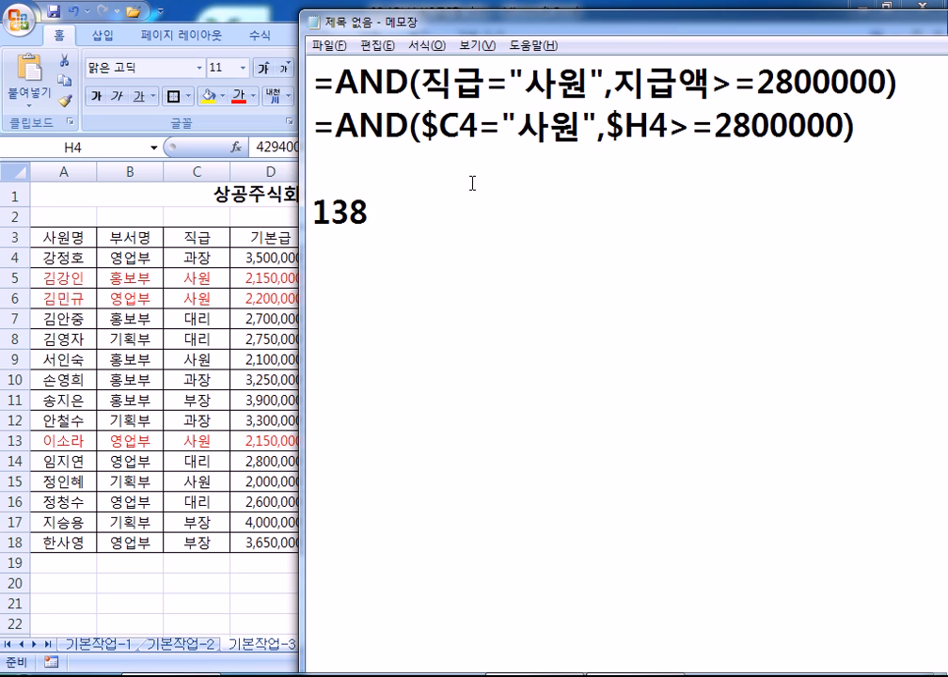
type("ㅉㅗㄱ")
key("Return")
type("1버ㄴ)")
key("Return")
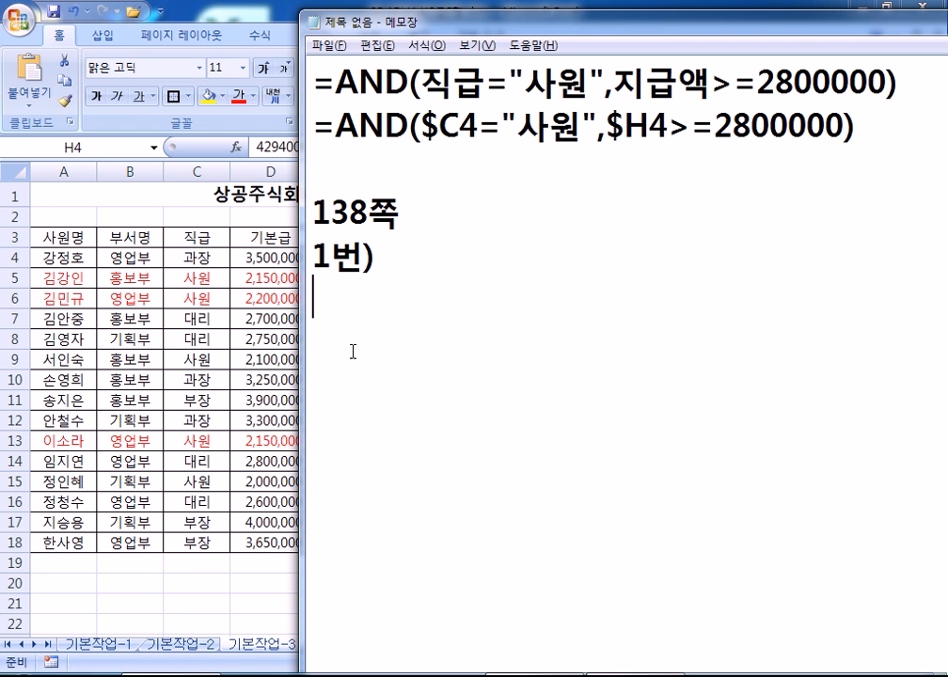
left_click(215, 428)
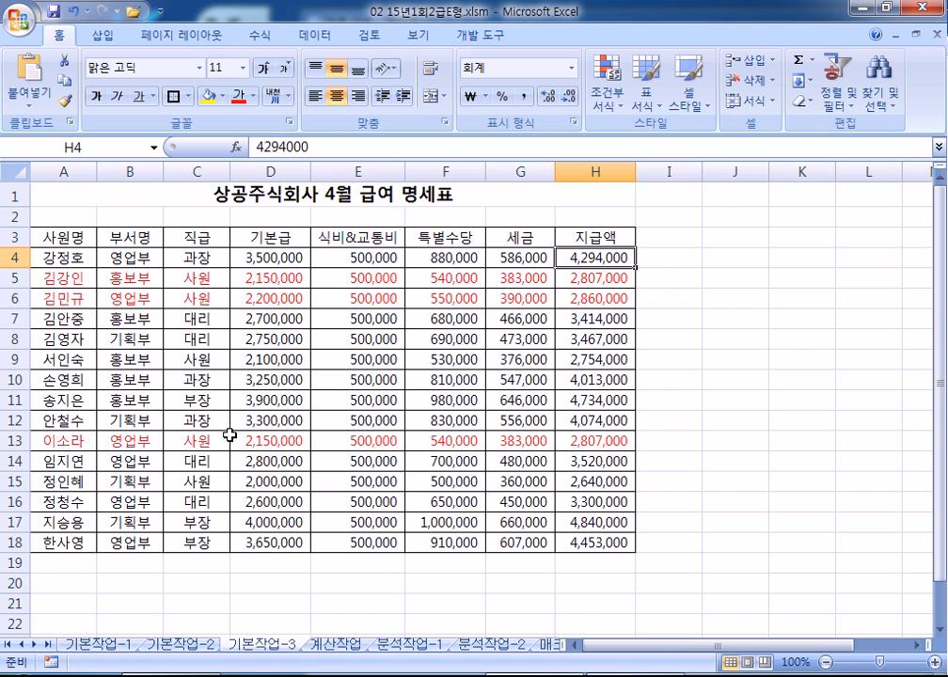
Step: Open the 계산작업 sheet with the ribbon collapsed, and make room below 1번) in Notepad
left_click(339, 647)
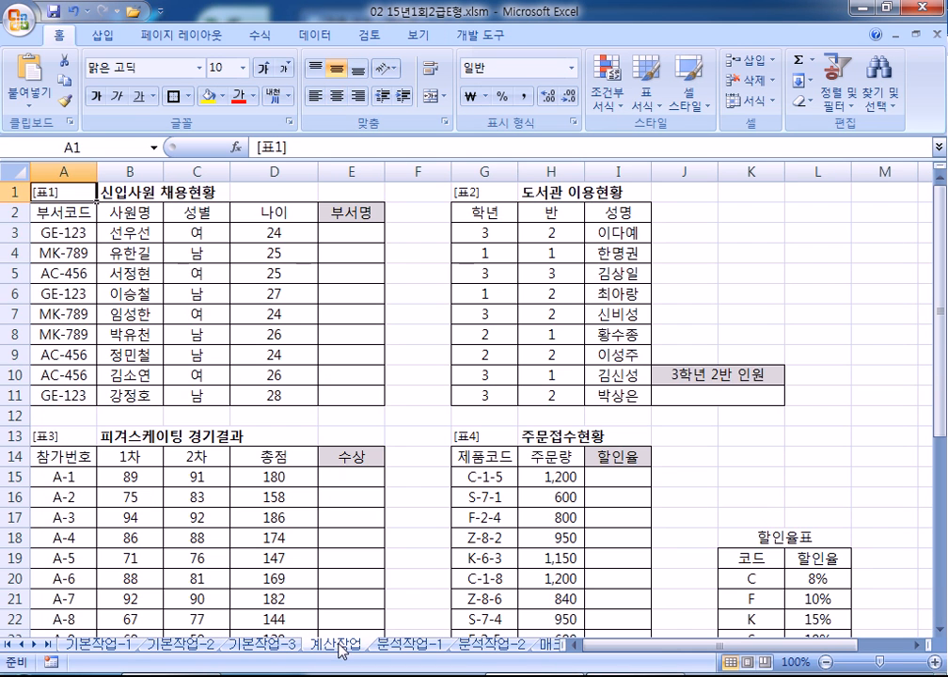
double_click(58, 35)
scroll(71, 124, "up", 1)
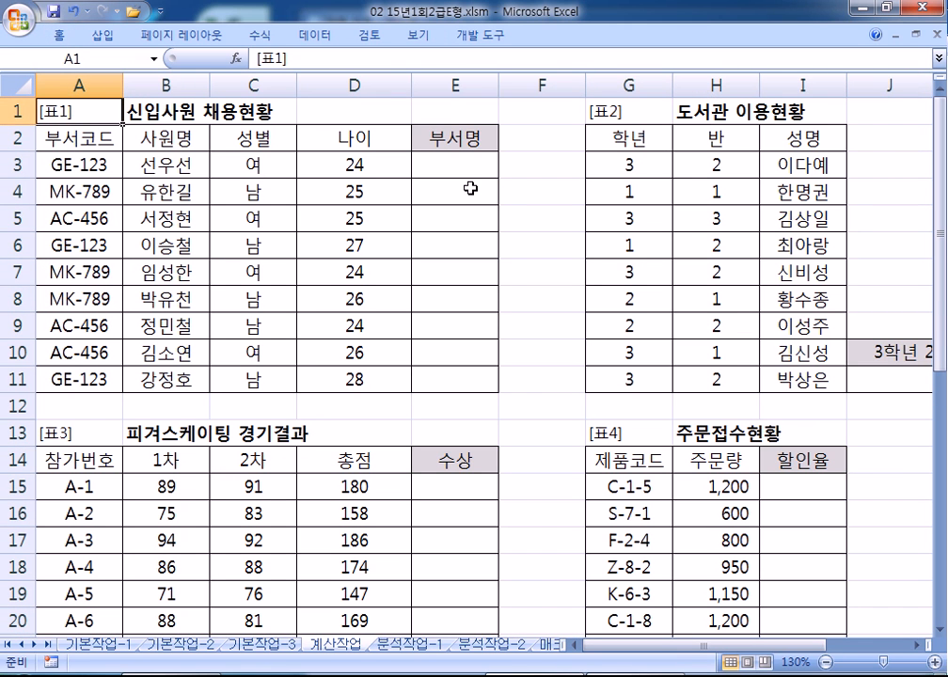
key("alt+Tab")
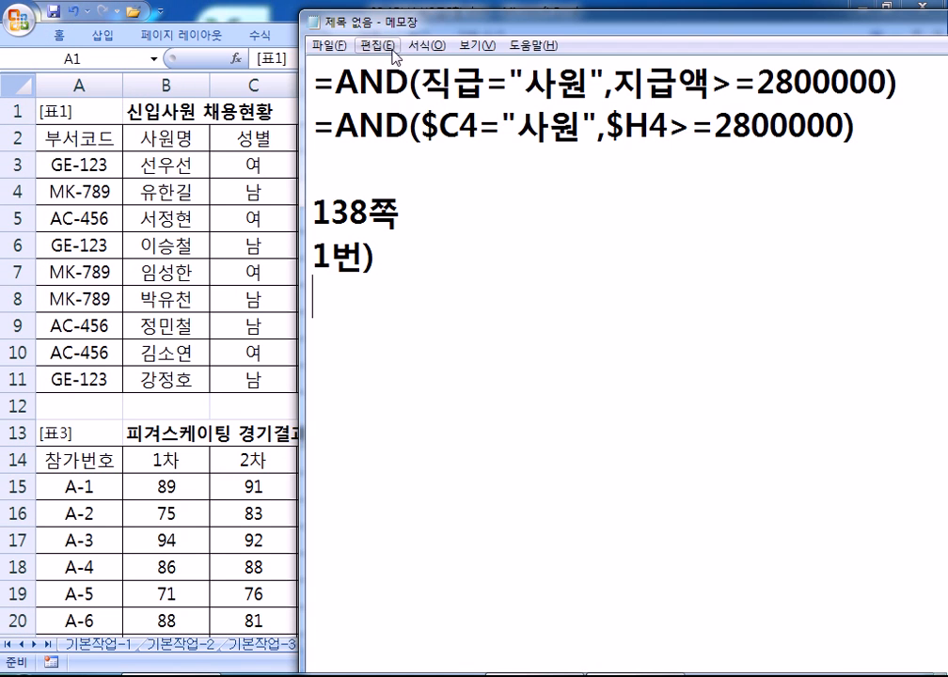
left_click_drag(424, 29, 223, 31)
left_click(268, 335)
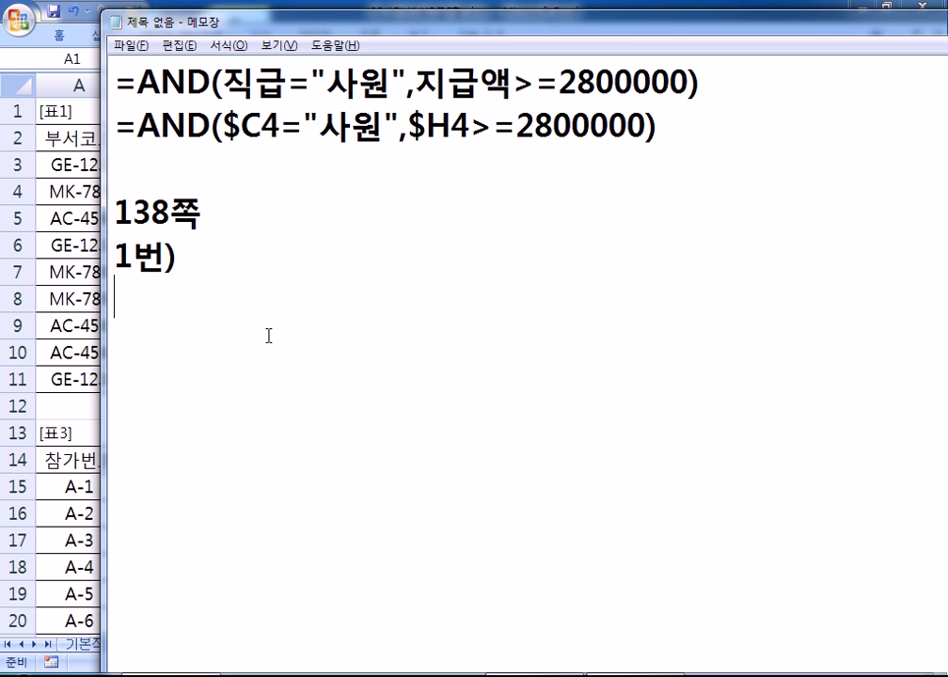
key("Return")
key("Return")
key("Return")
key("Return")
key("Return")
key("Return")
key("Return")
left_click(161, 295)
Step: Type 부서코드의 1, 2번째 문자가 "GE"이면 "총무부", "AC"이면 in Notepad
type("부서코드")
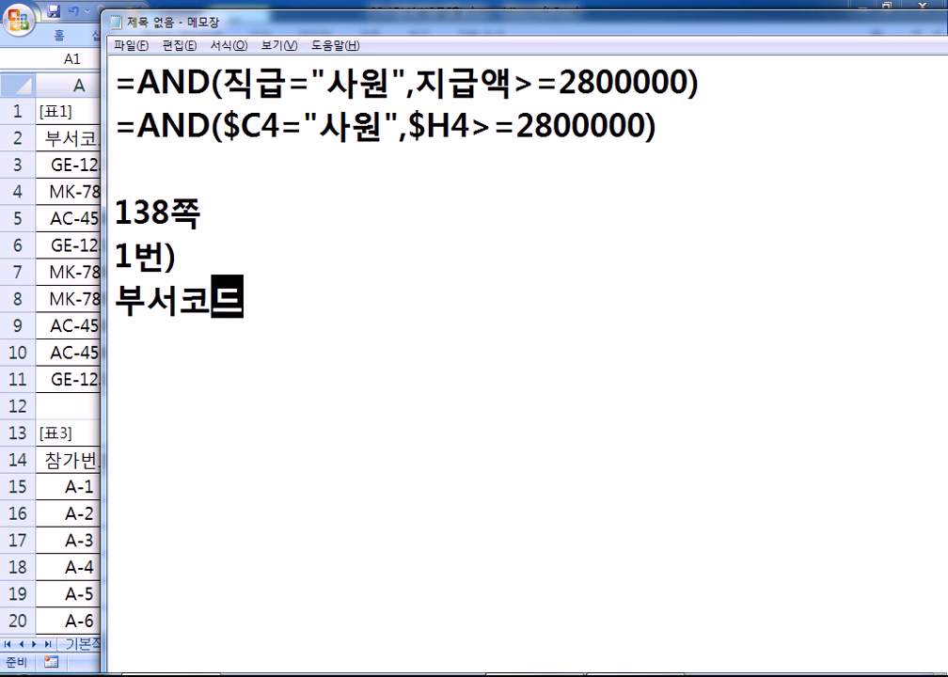
type("의 1, 2")
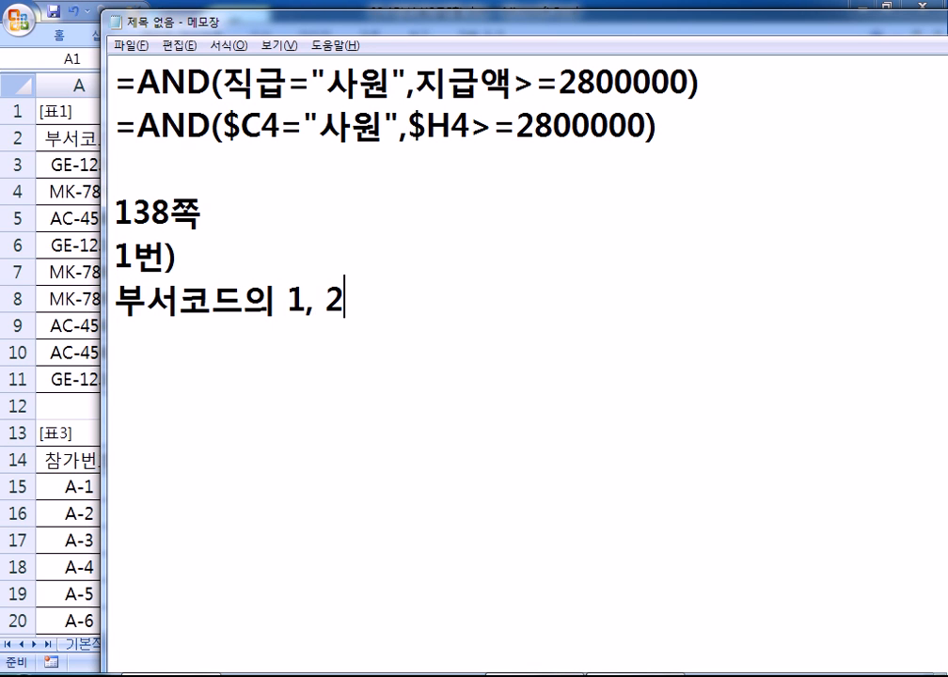
type("번")
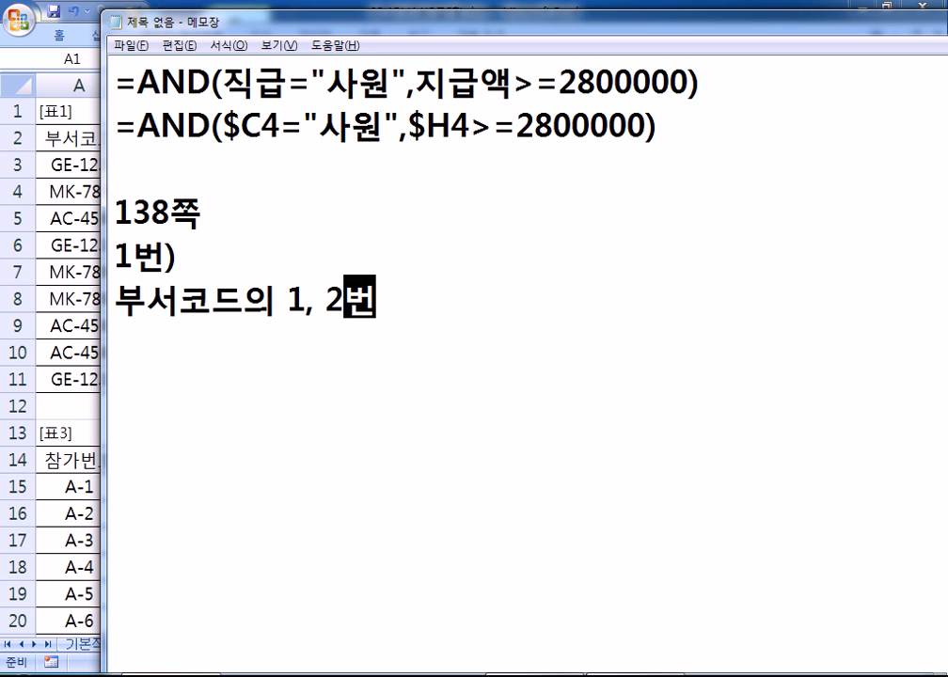
type("째 문자가 ")
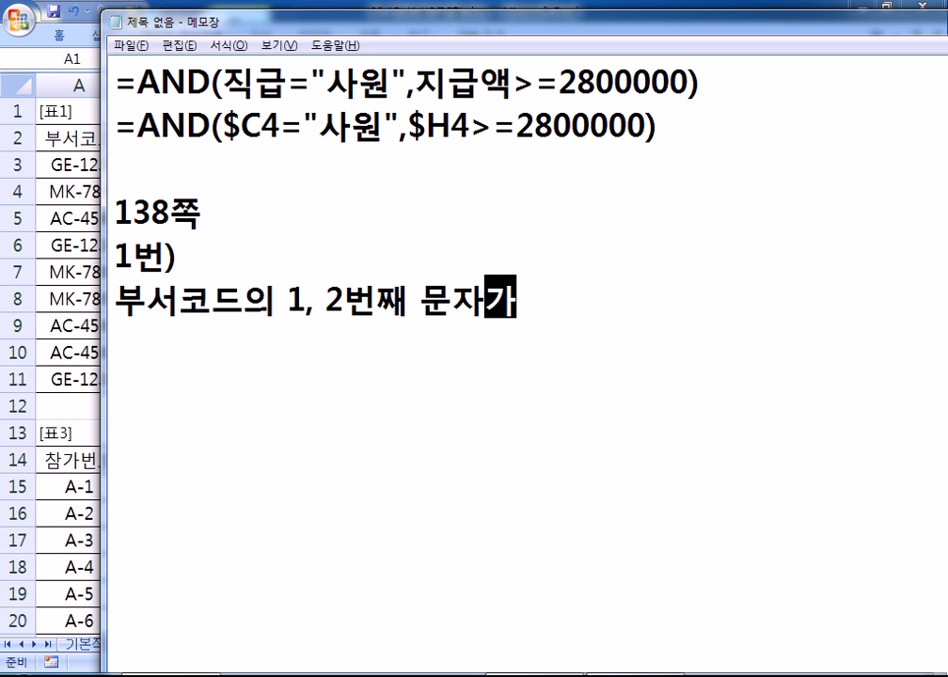
type("\"ge")
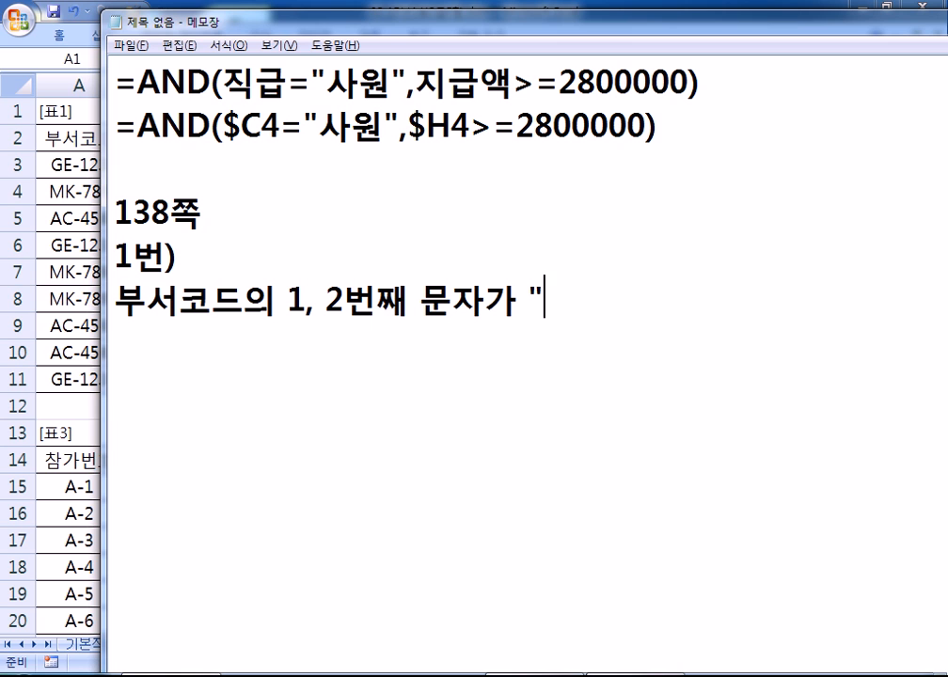
key("BackSpace")
key("BackSpace")
type("GE\"")
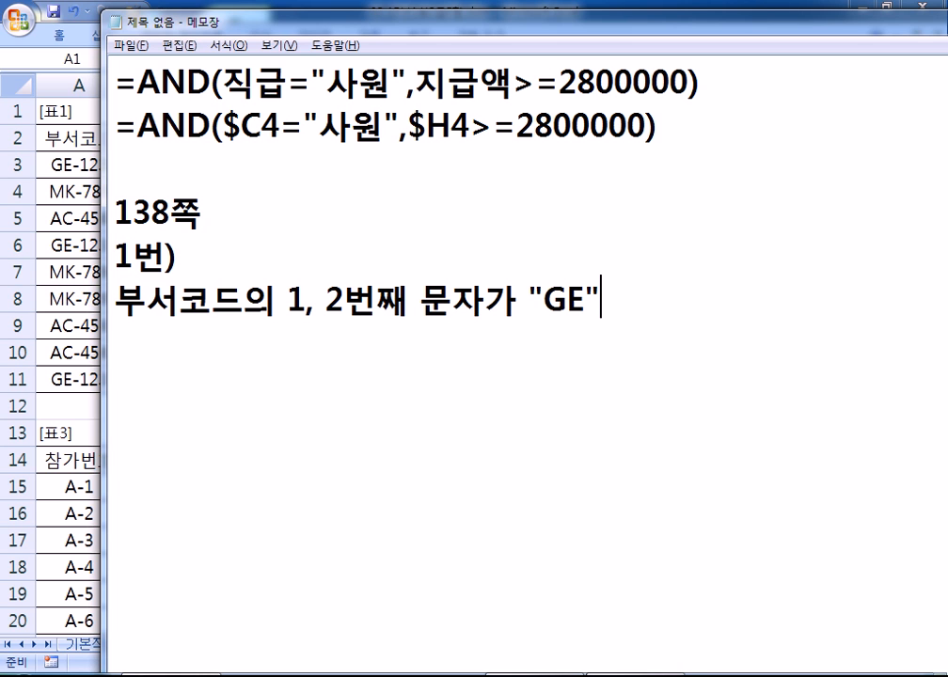
type("이면 \"CHJ")
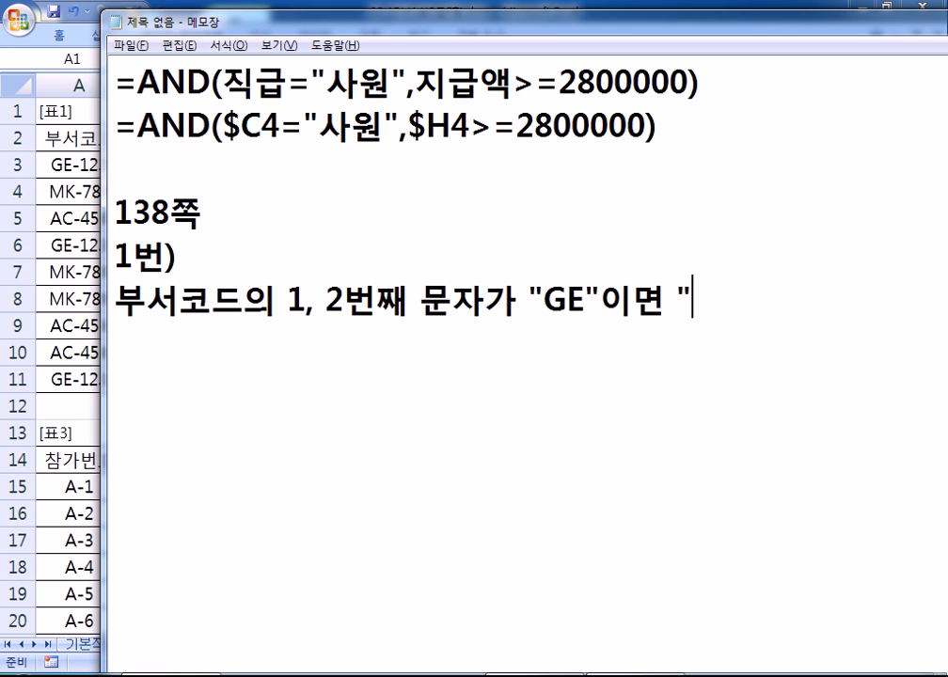
key("BackSpace")
key("BackSpace")
key("BackSpace")
type("총무")
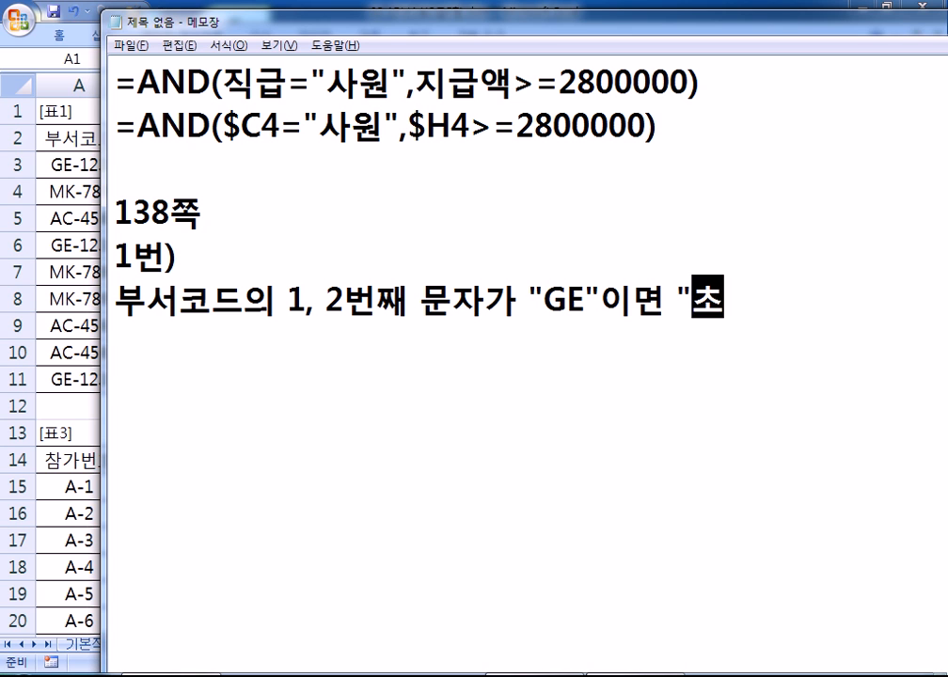
type("부\",")
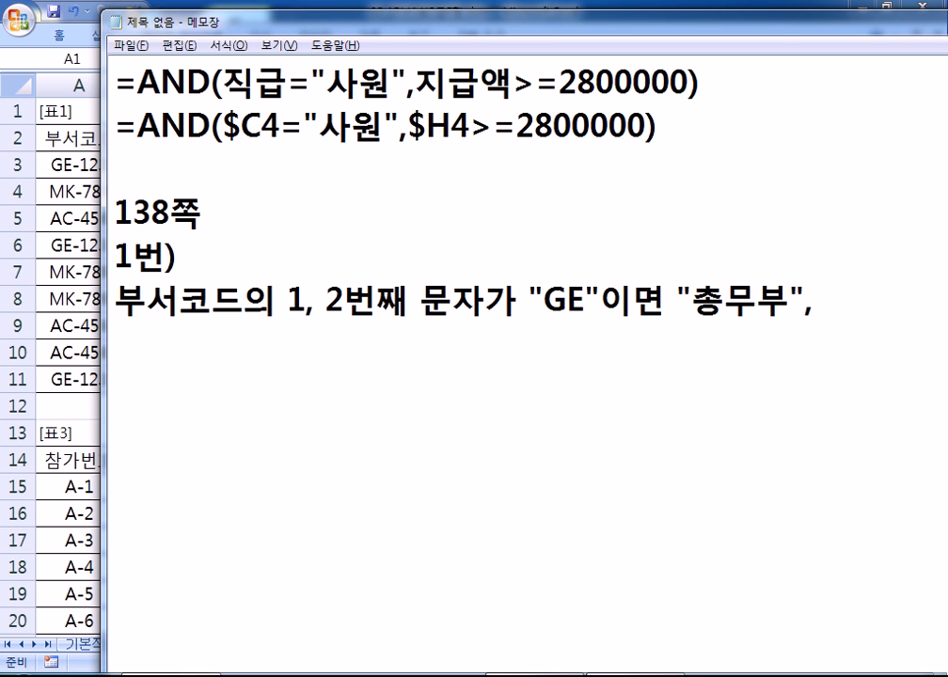
type(" \"AC\"이면")
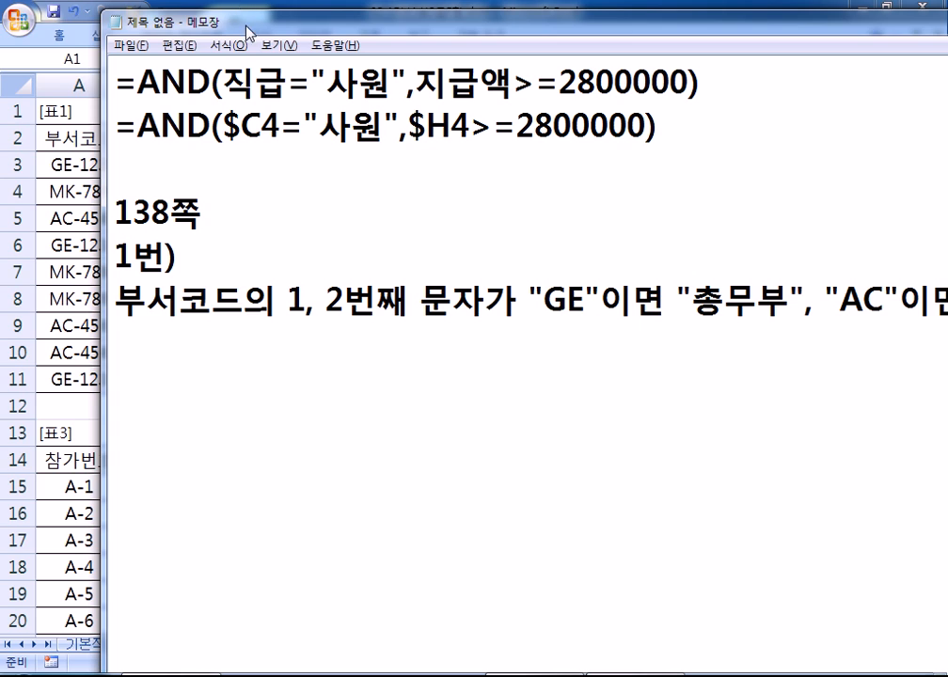
Step: Finish the note with "경리부", "MK"이면 "마케팅부" in a maximized Notepad
left_click_drag(193, 20, 111, 0)
left_click_drag(205, 1, 205, 0)
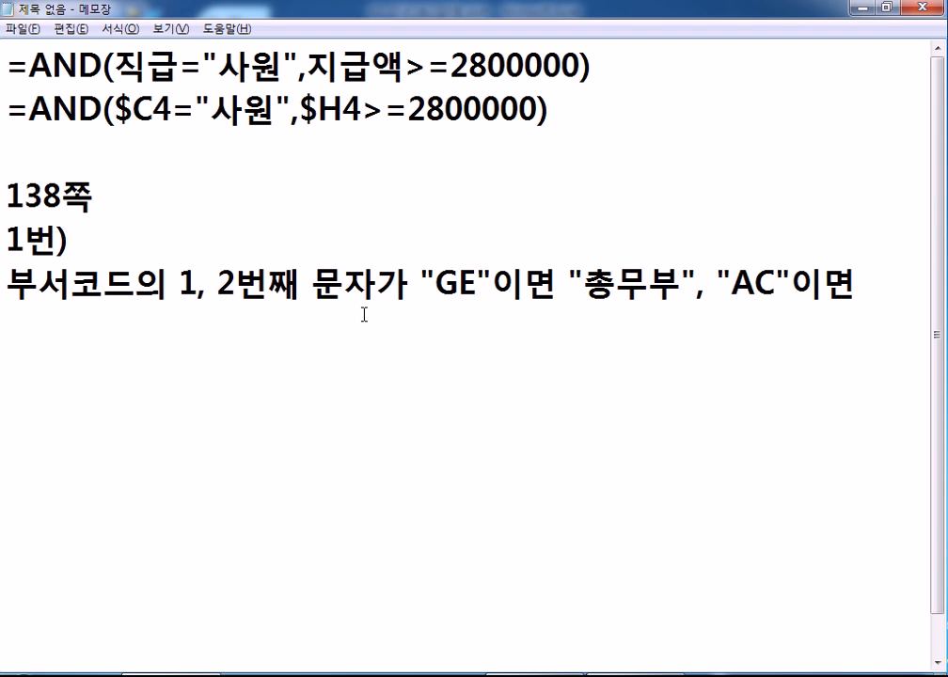
type("\"RUD")
key("BackSpace")
key("BackSpace")
key("BackSpace")
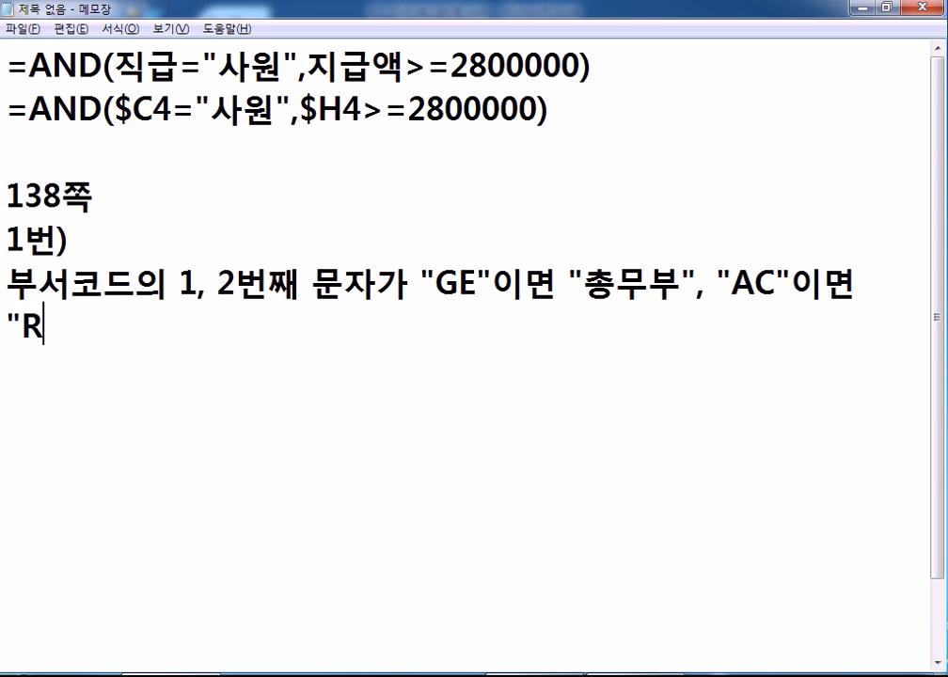
type("경리부")
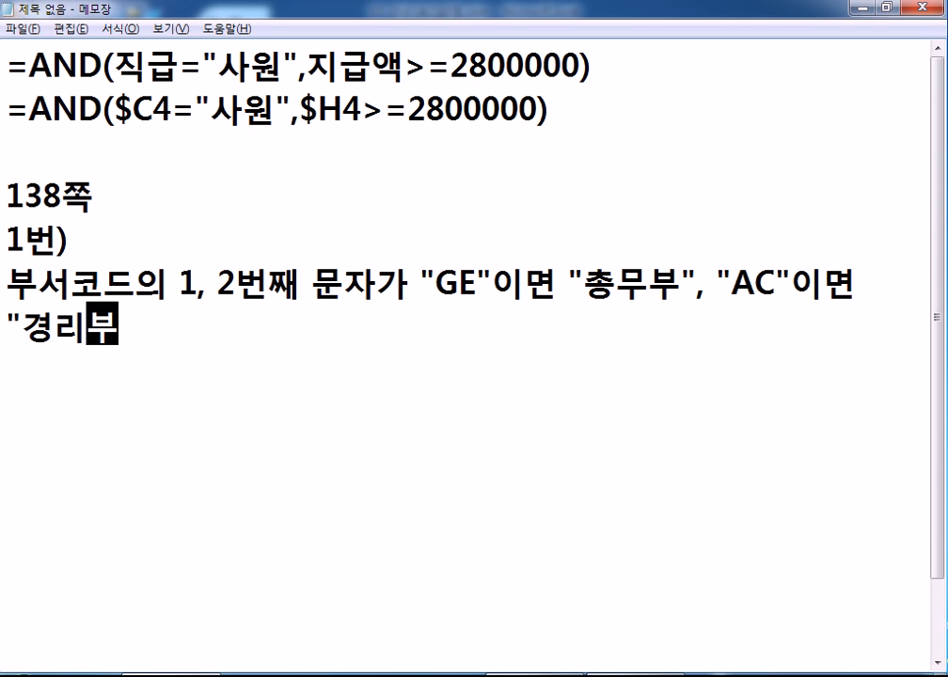
type("\",")
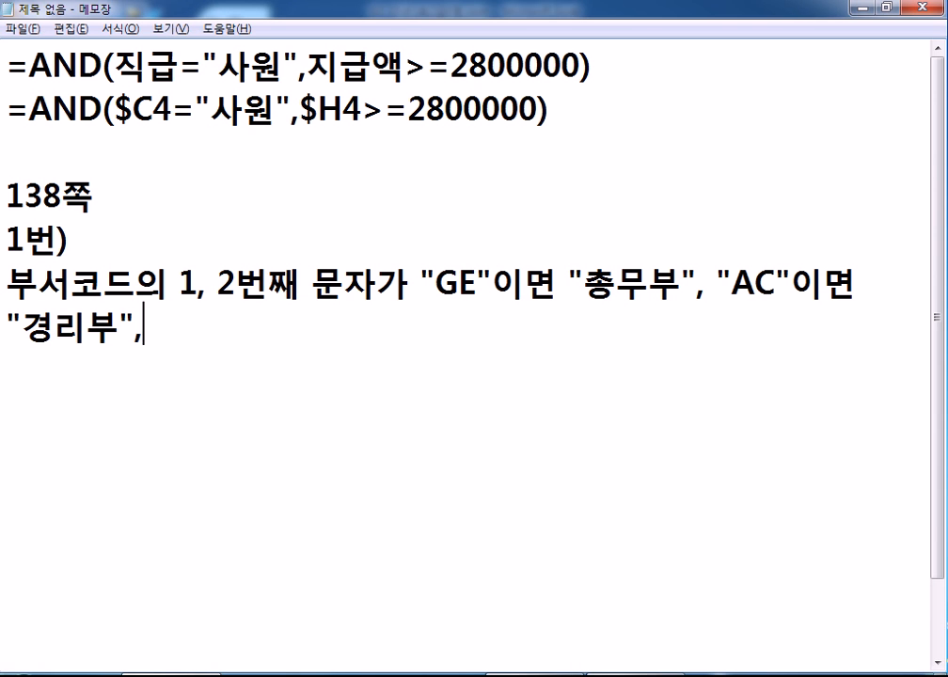
type(" \"MK\"DLAUS")
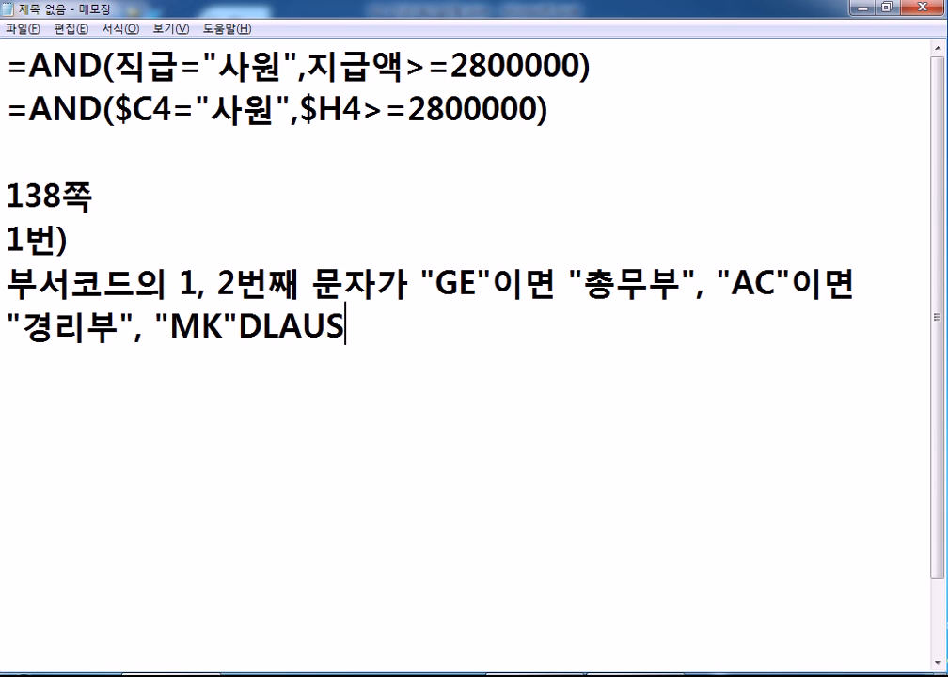
key("BackSpace")
key("BackSpace")
key("BackSpace")
key("BackSpace")
key("BackSpace")
key("Hangul")
type("이면 \"마케팅부\"")
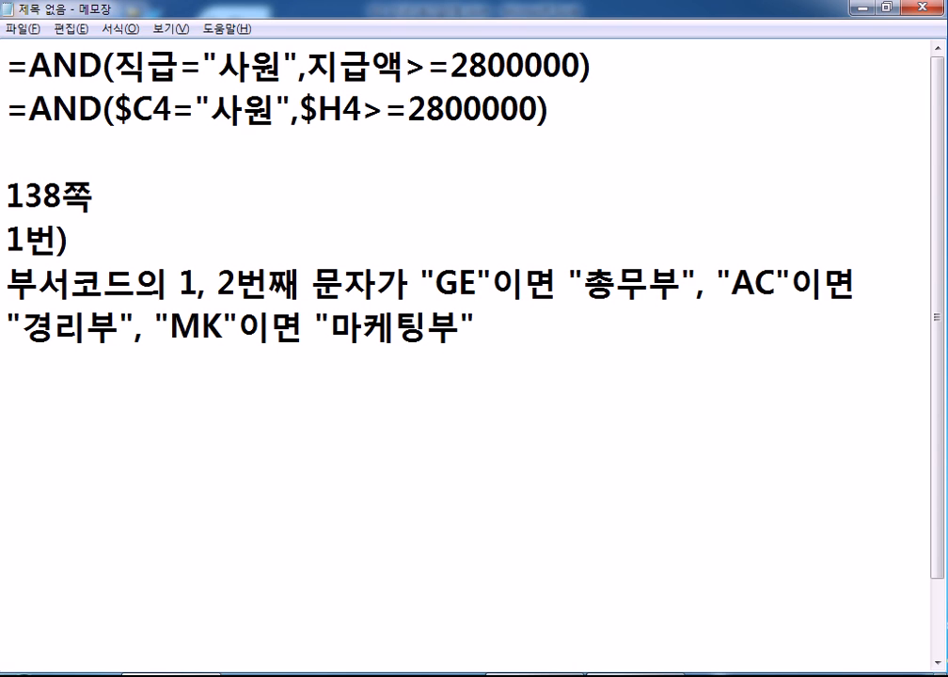
key("Return")
Step: Type the formula start =IF(LEFT(부서코드, 2)="GE", "총무부", IF(LEFT(부서코드, 2)="AC",
type("IF")
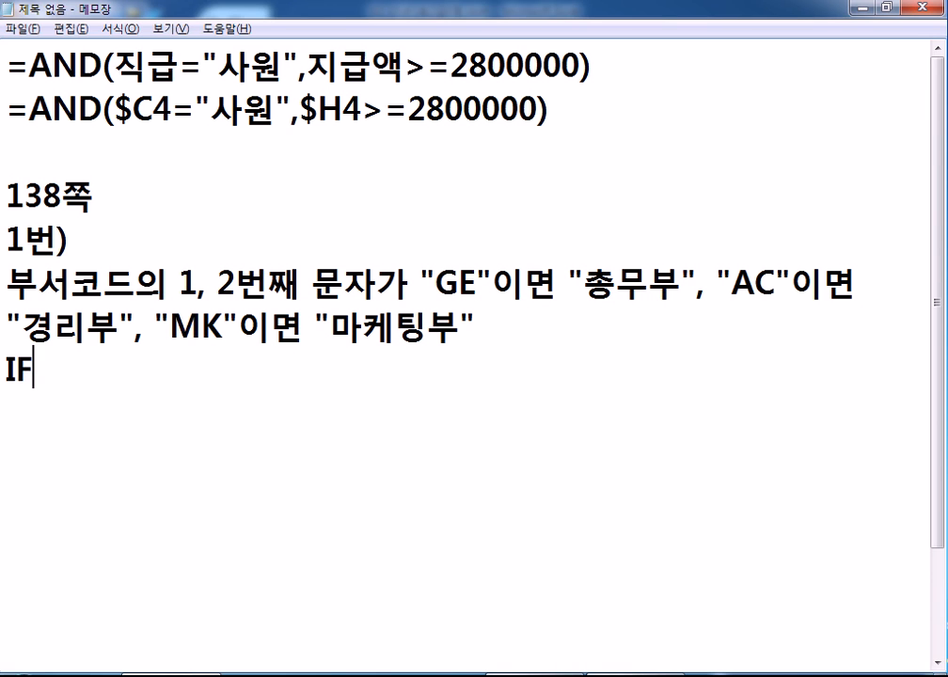
type("=")
key("End")
type("(")
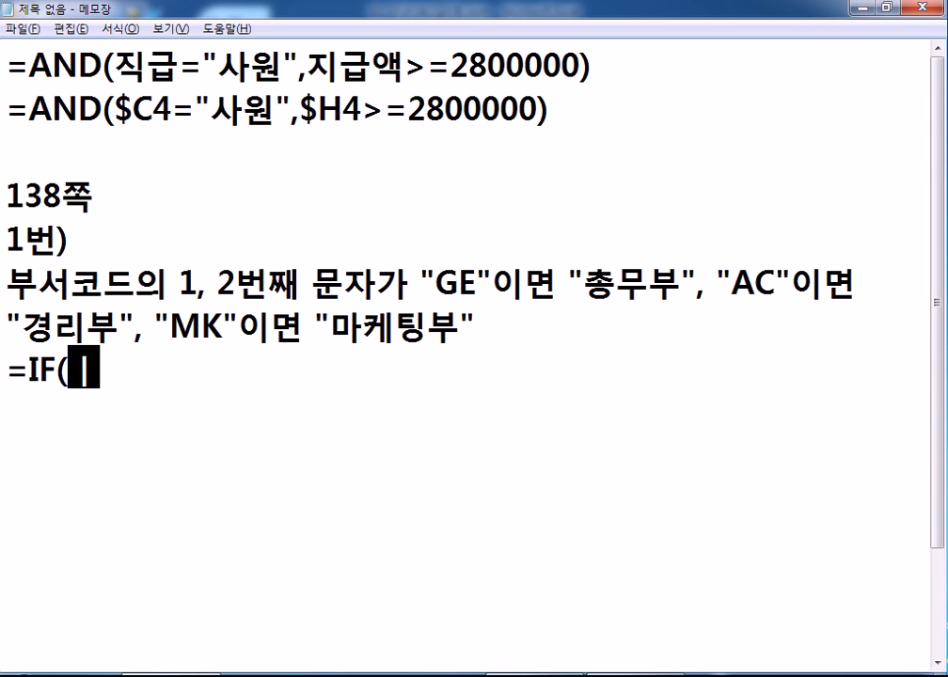
type("LEFT(")
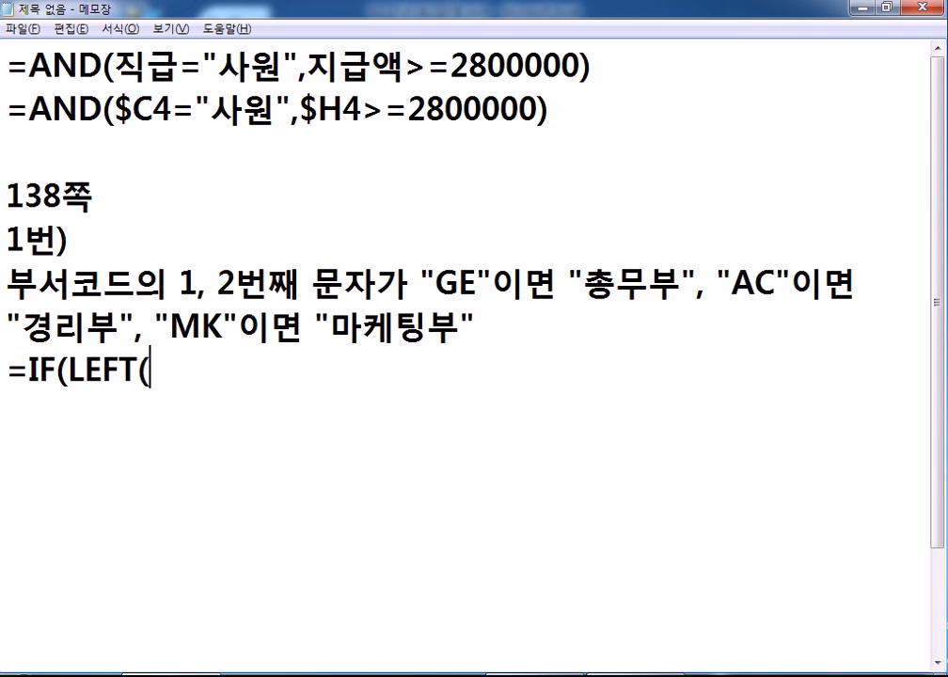
key("Hangul")
type("겨")
key("BackSpace")
key("BackSpace")
type("ㅂ부서코드")
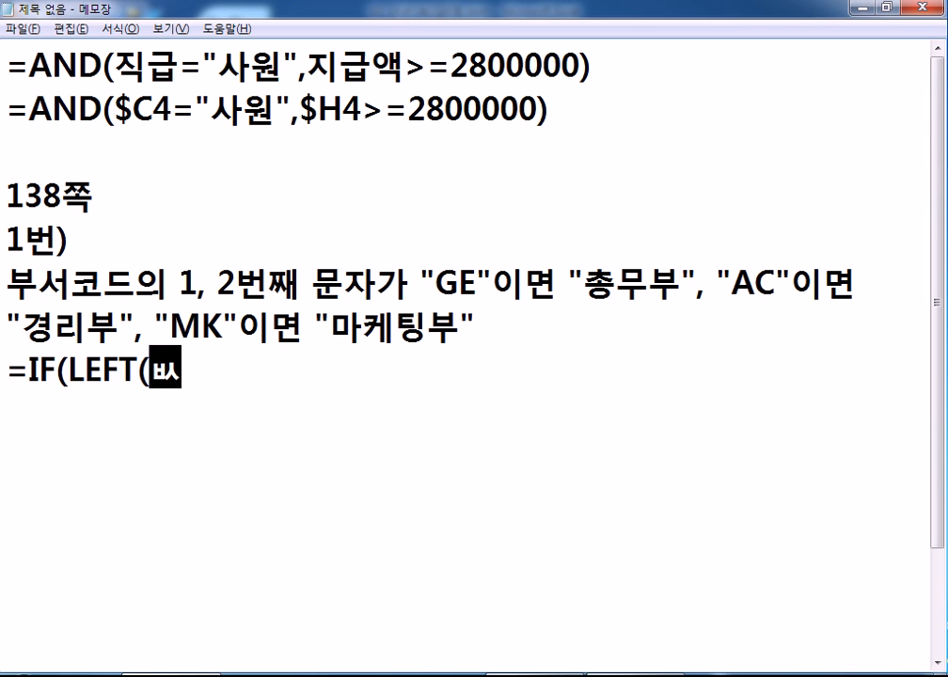
type(", 2)")
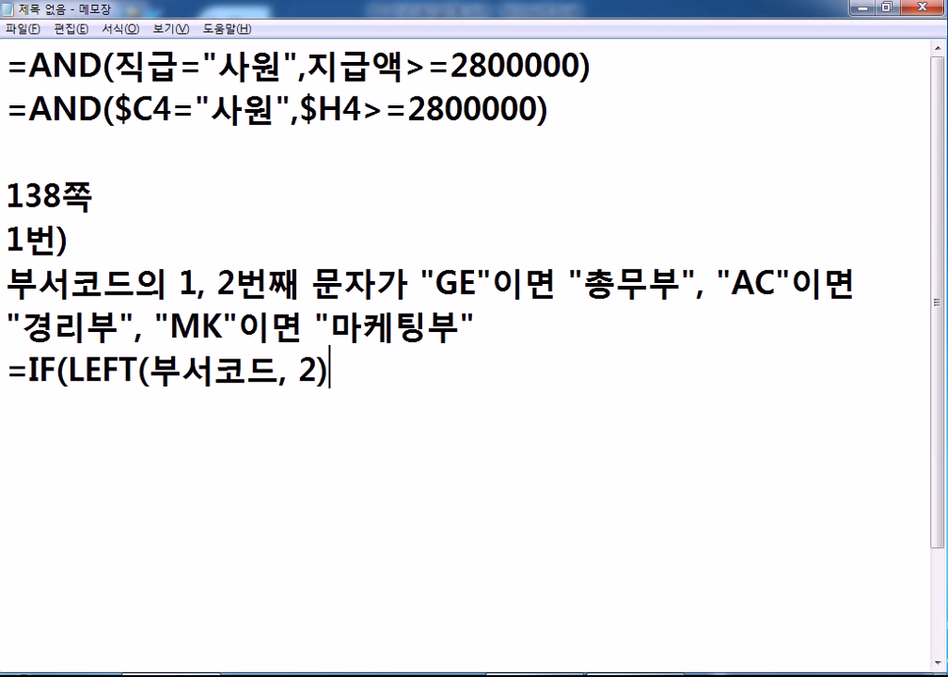
type("=")
key("Return")
type("G")
key("BackSpace")
key("BackSpace")
key("BackSpace")
type("=\"GE")
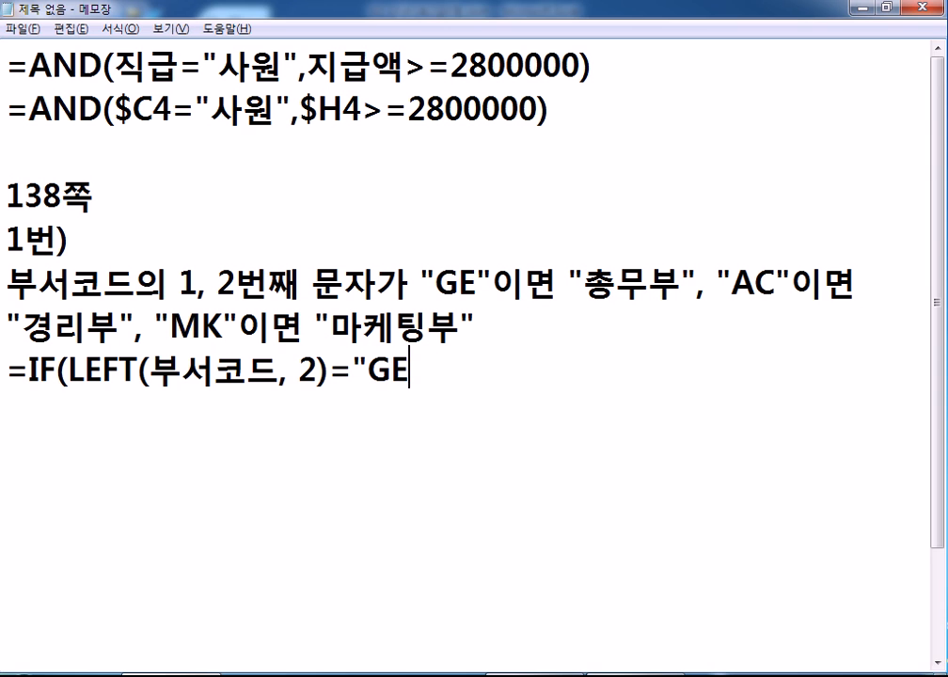
type("\", \"총")
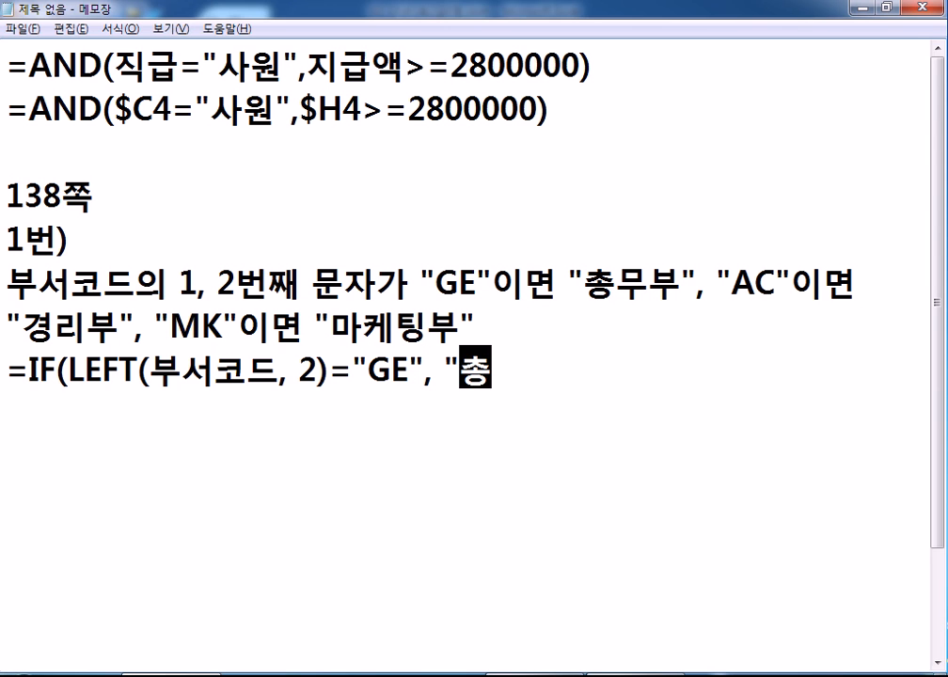
type("무부\", ")
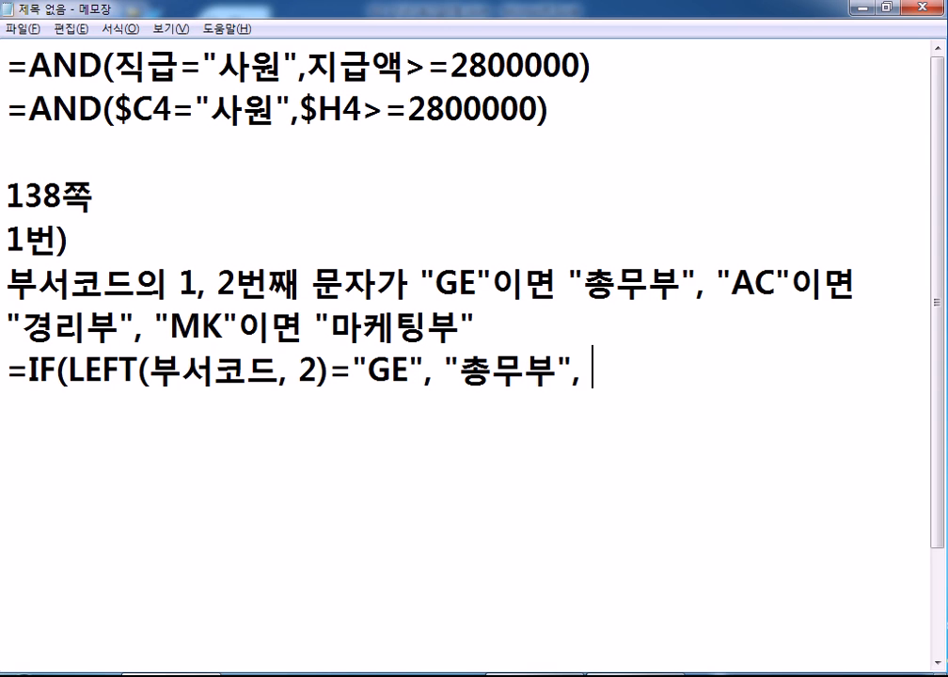
type("IF(")
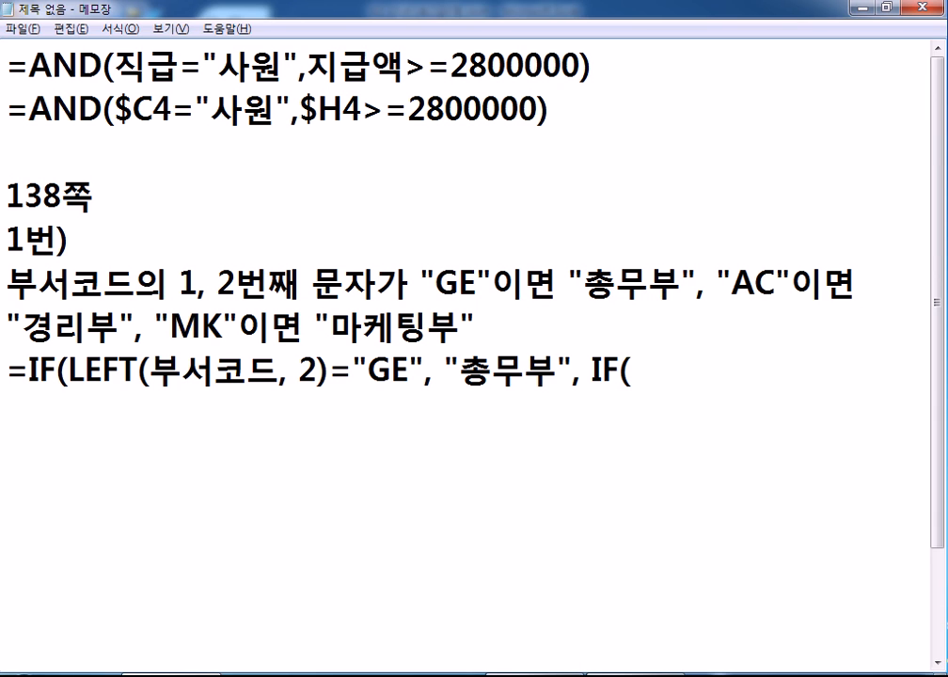
type("LEFT(*")
key("BackSpace")
type("부서코드, ")
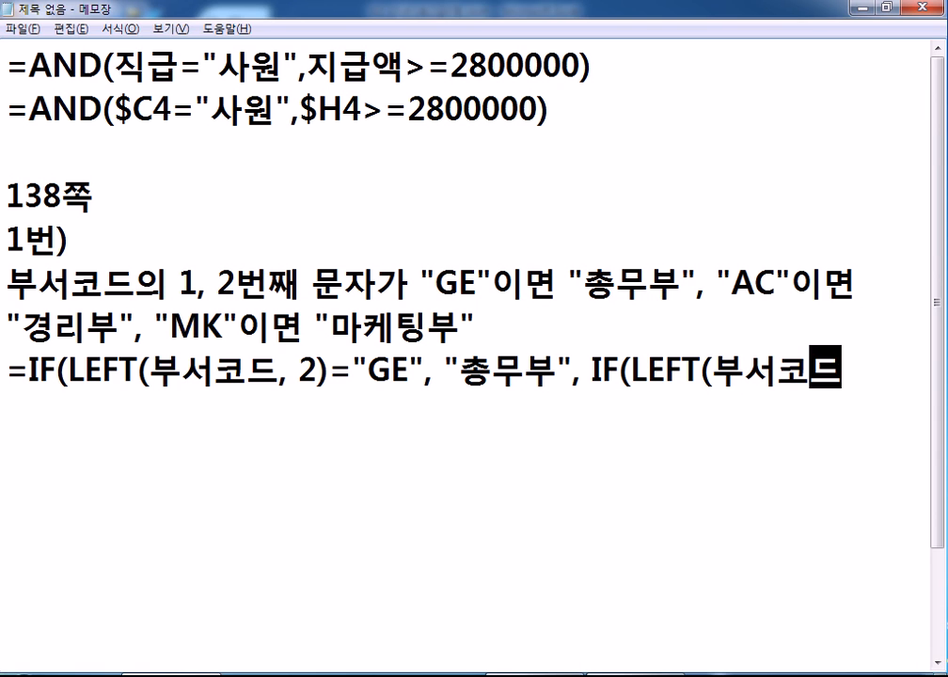
type("2)=")
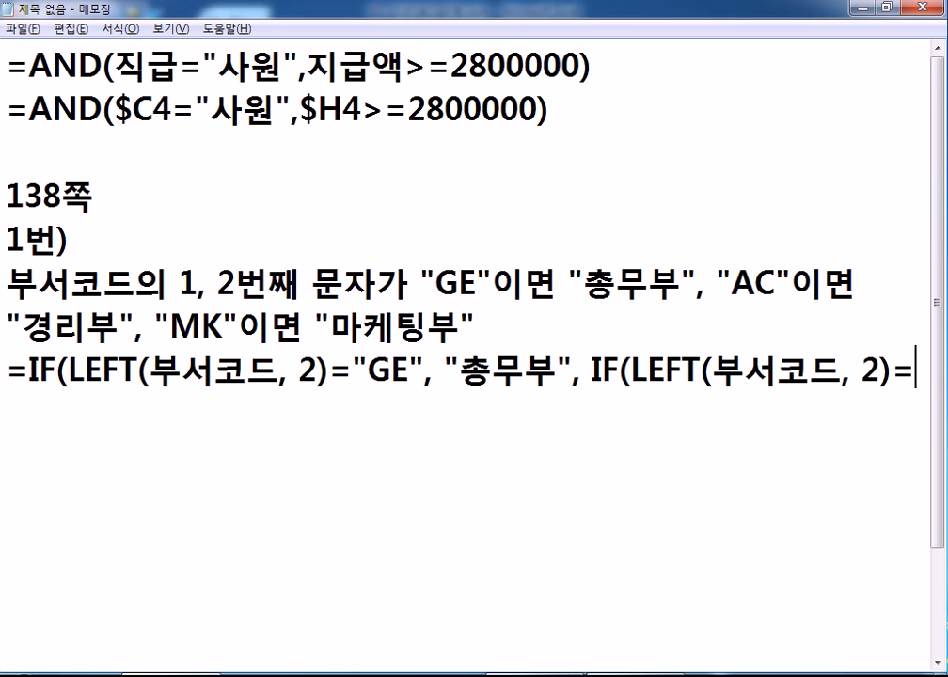
type("\"")
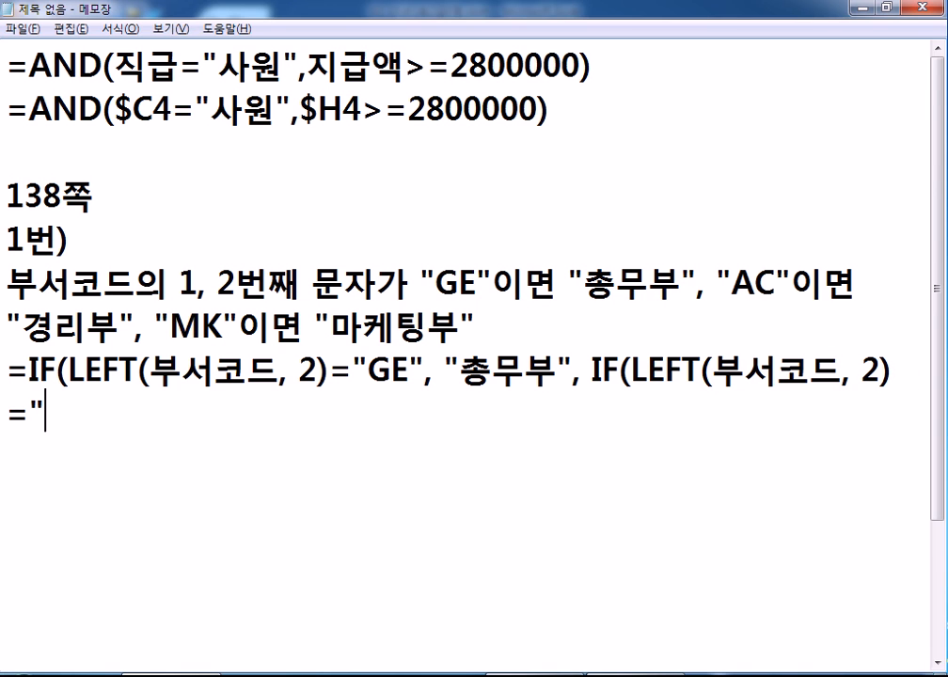
type("AC\"")
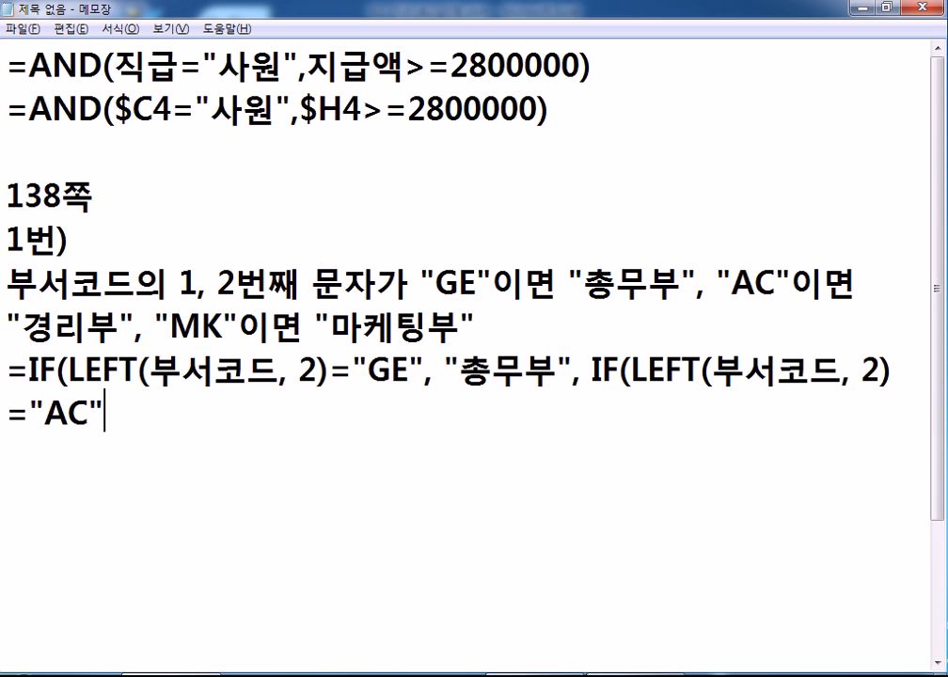
type(",")
Step: Complete the formula with "경리부", "마케팅부")) and closing parentheses
key("Return")
type("\"")
key("BackSpace")
key("BackSpace")
key("Return")
type("\"")
key("BackSpace")
key("BackSpace")
type("\"RU")
key("BackSpace")
key("BackSpace")
key("Hangul")
type("ㄱㅕㅇㄹㅣㅂㅜ\", ")
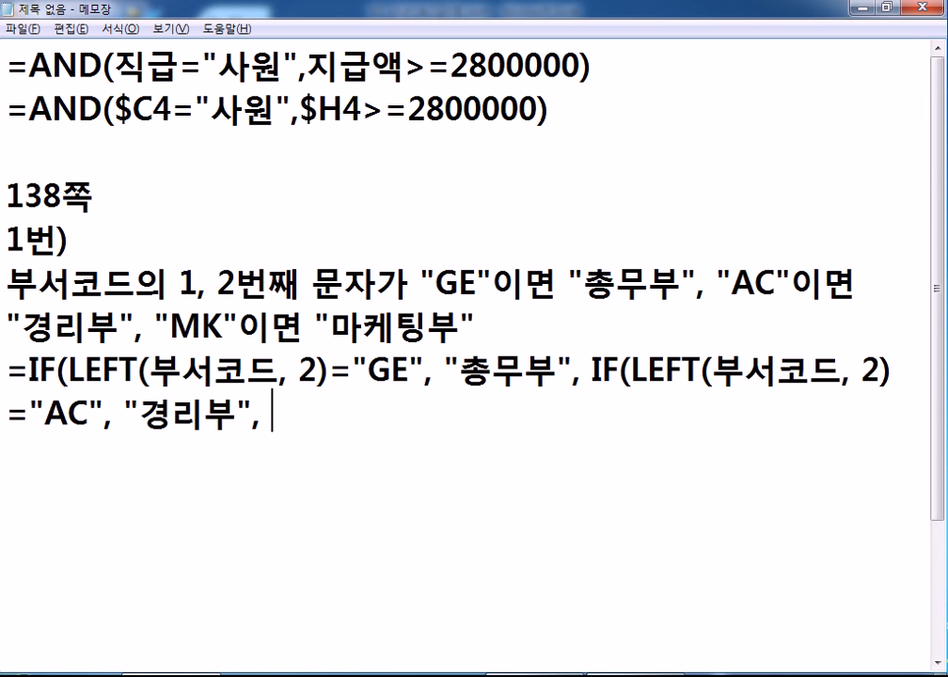
type("\"ㅁㅏㅋㅔㅇ")
key("BackSpace")
type("ㅋㅣㅇㅂㅜ")
key("BackSpace")
key("BackSpace")
key("BackSpace")
type("ㅌㅣㅇㅂㅜ\"))")
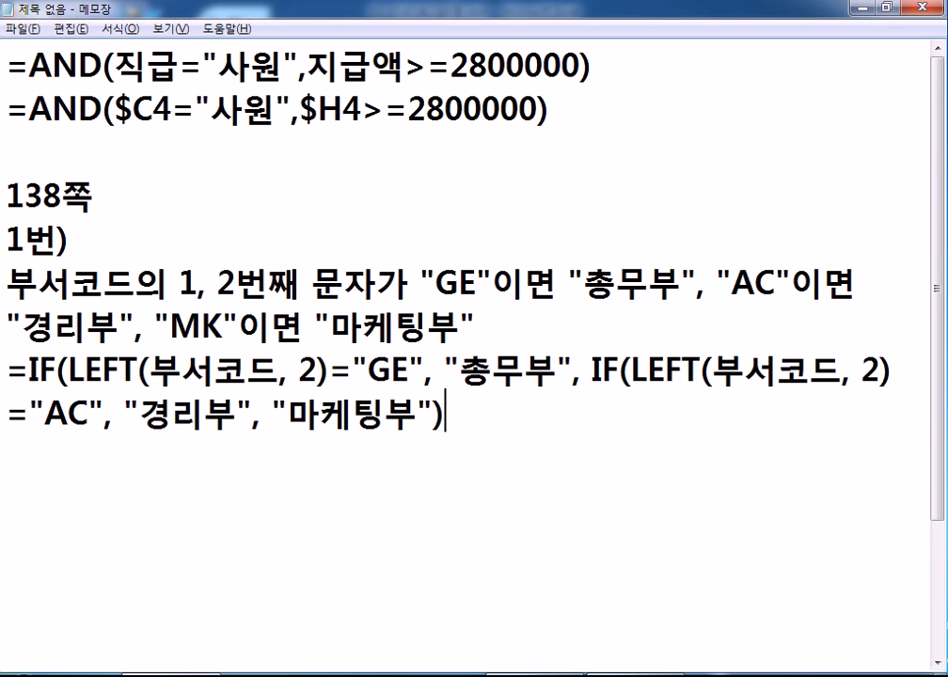
Step: Select the finished formula line in Notepad
key("Return")
key("Up")
key("shift+Up")
key("shift+Down")
key("shift+Left")
Step: Duplicate the formula and replace the first 부서코드 in the copy with A3
key("ctrl+c")
key("Down")
key("ctrl+v")
scroll(153, 316, "down", 1)
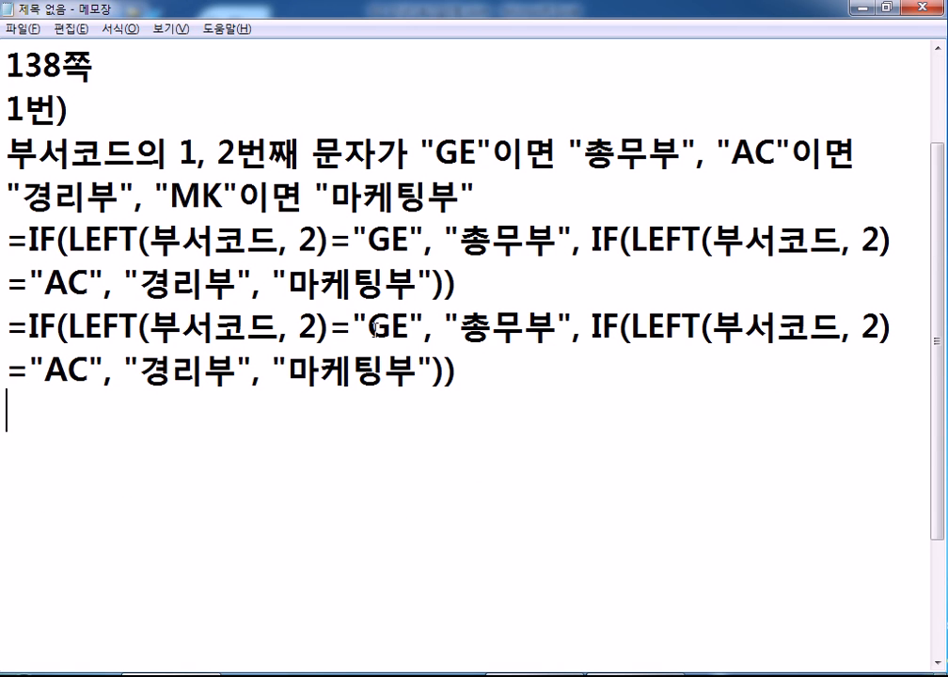
left_click_drag(150, 324, 279, 326)
key("alt+Tab")
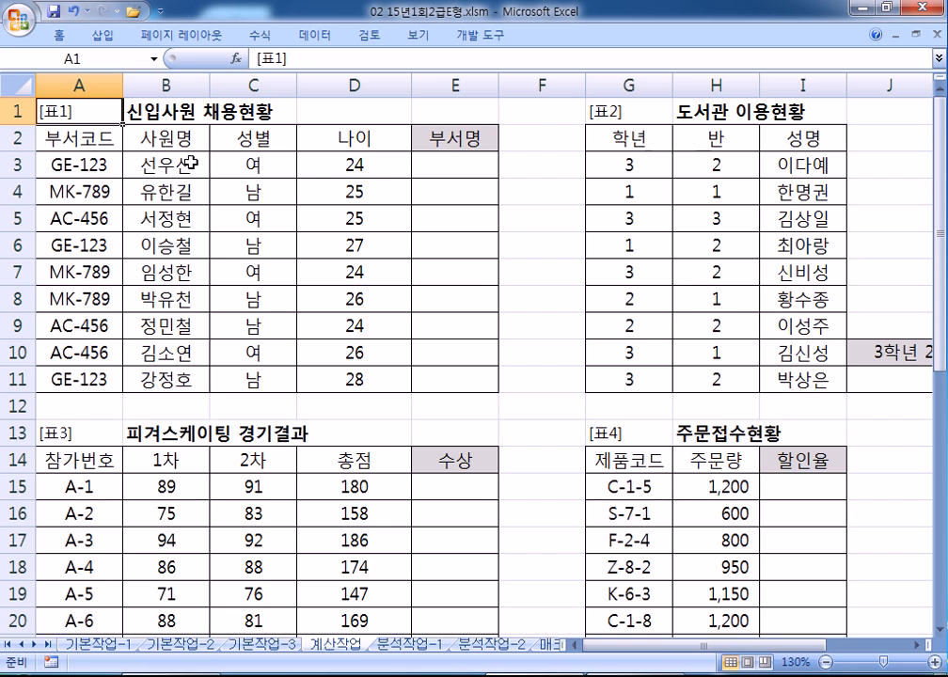
key("alt+Tab")
type("ㅁ")
key("BackSpace")
type("A3")
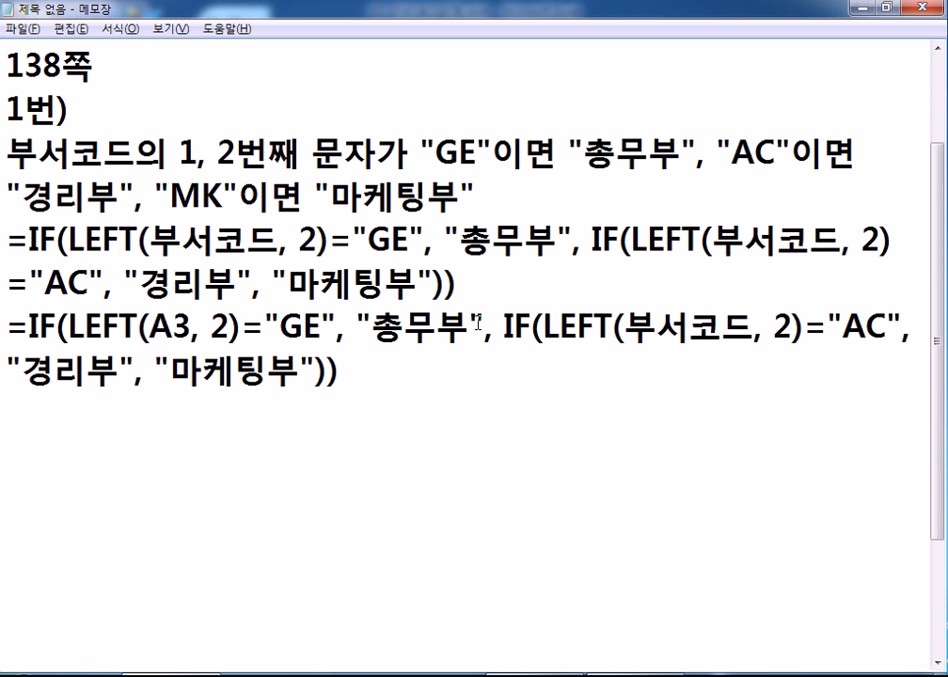
Step: Replace the second 부서코드 with A3 and select the whole A3 formula
key("Right")
key("Right")
key("Right")
key("Right")
key("Right")
key("Right")
key("Right")
key("Right")
key("Right")
key("Right")
key("Right")
key("Right")
key("Right")
key("Right")
key("Right")
key("Right")
key("Right")
key("Right")
key("Right")
key("Right")
key("shift+Right")
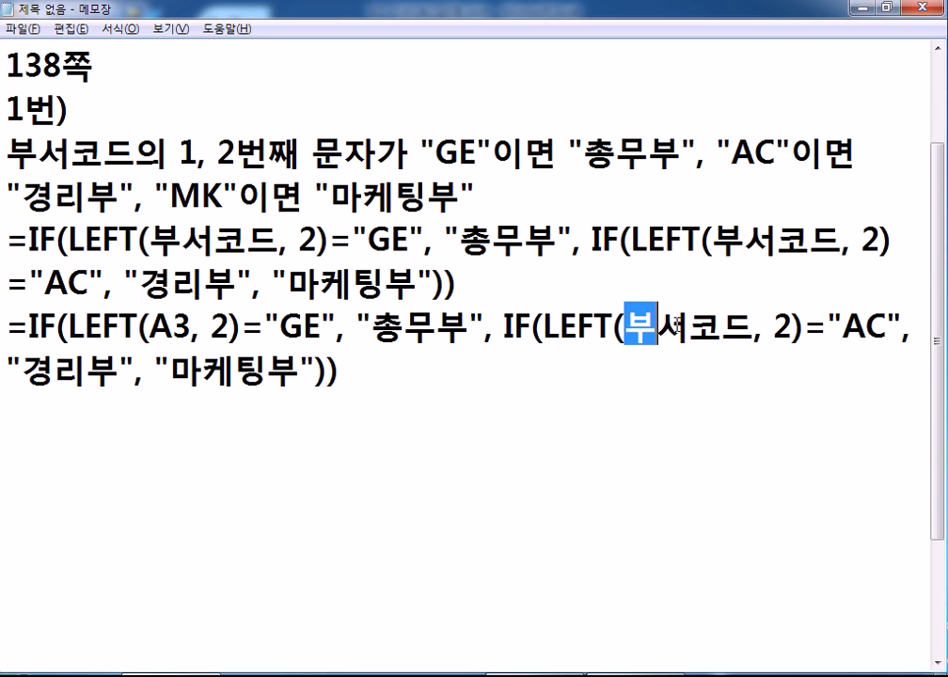
key("shift+Right")
key("shift+Right")
key("shift+Right")
type("Z")
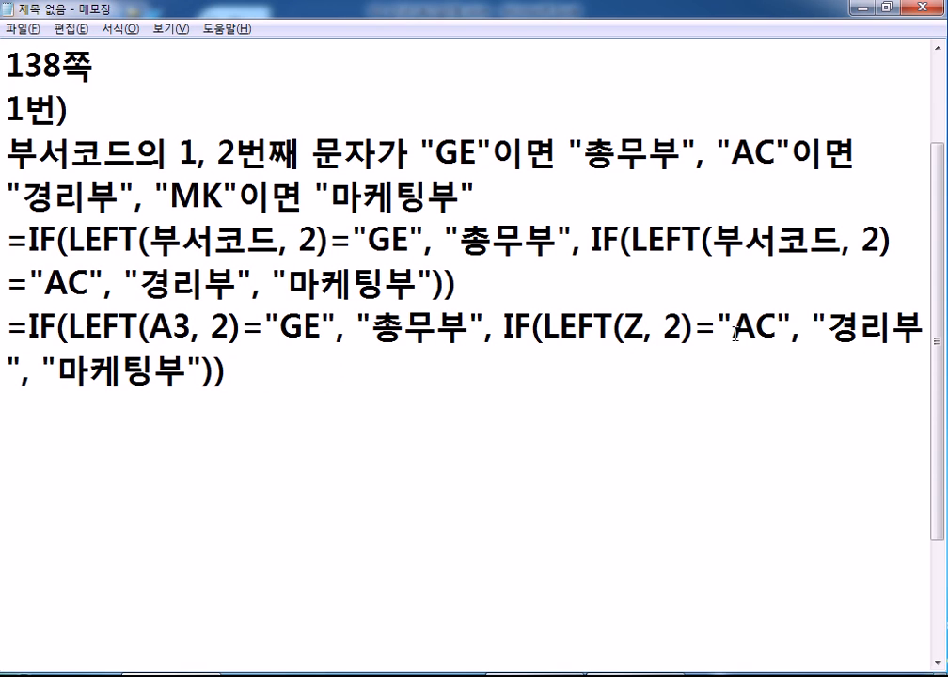
key("BackSpace")
type("A3")
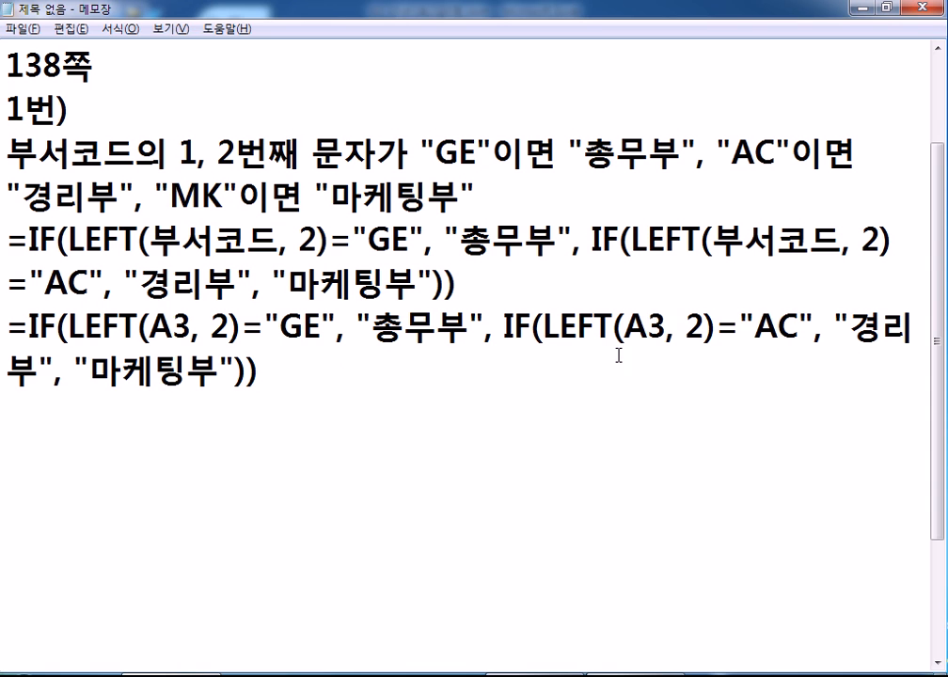
left_click_drag(282, 379, 4, 329)
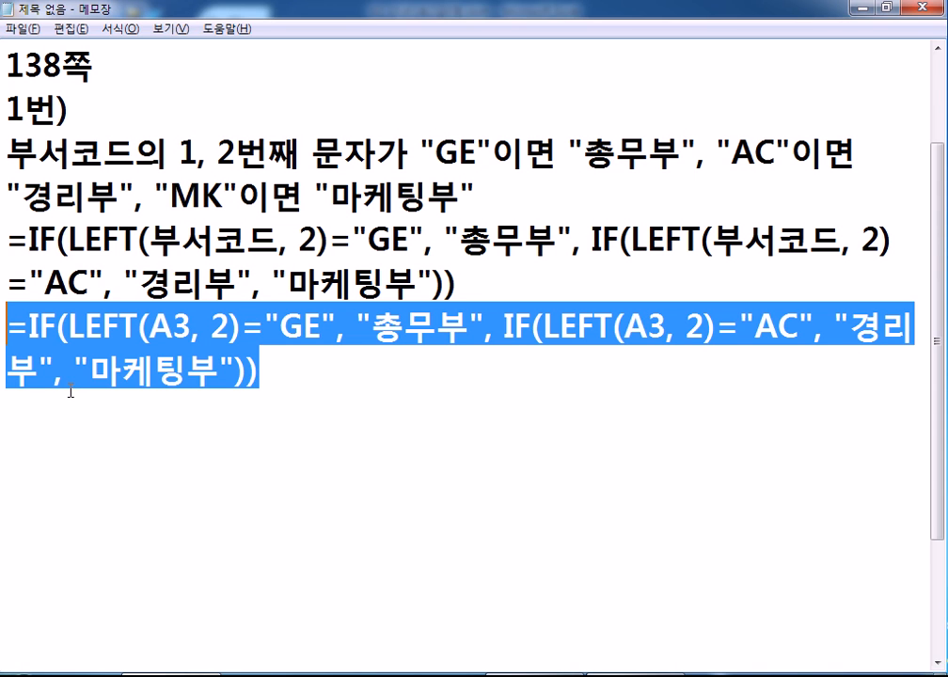
Step: Paste the A3-based IF/LEFT formula into E3 and fill it down to E11
key("alt+Tab")
left_click(433, 159)
key("ctrl+v")
key("Return")
left_click(487, 167)
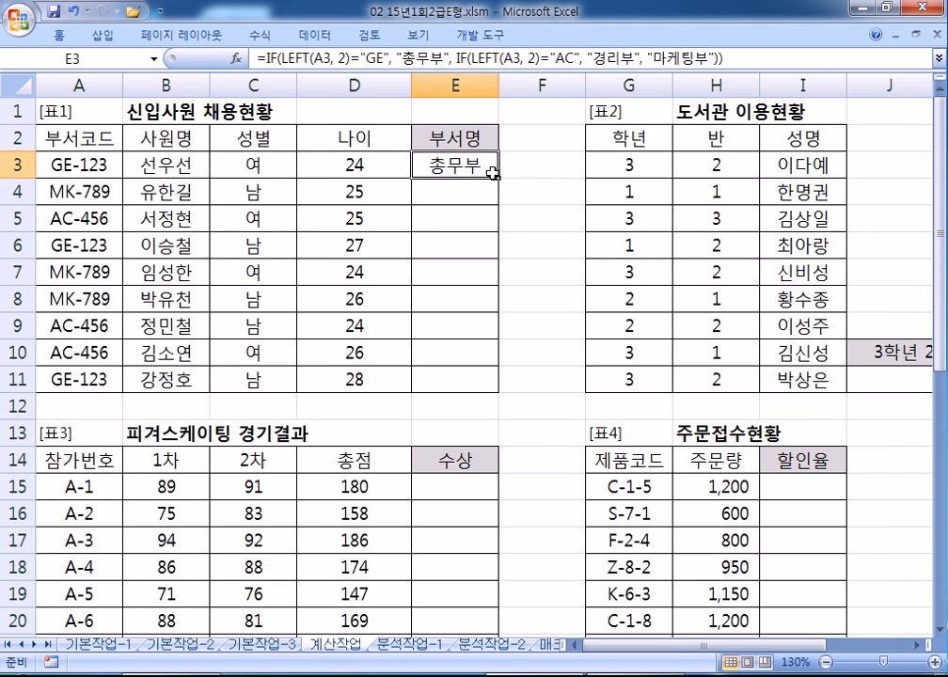
left_click_drag(498, 179, 482, 383)
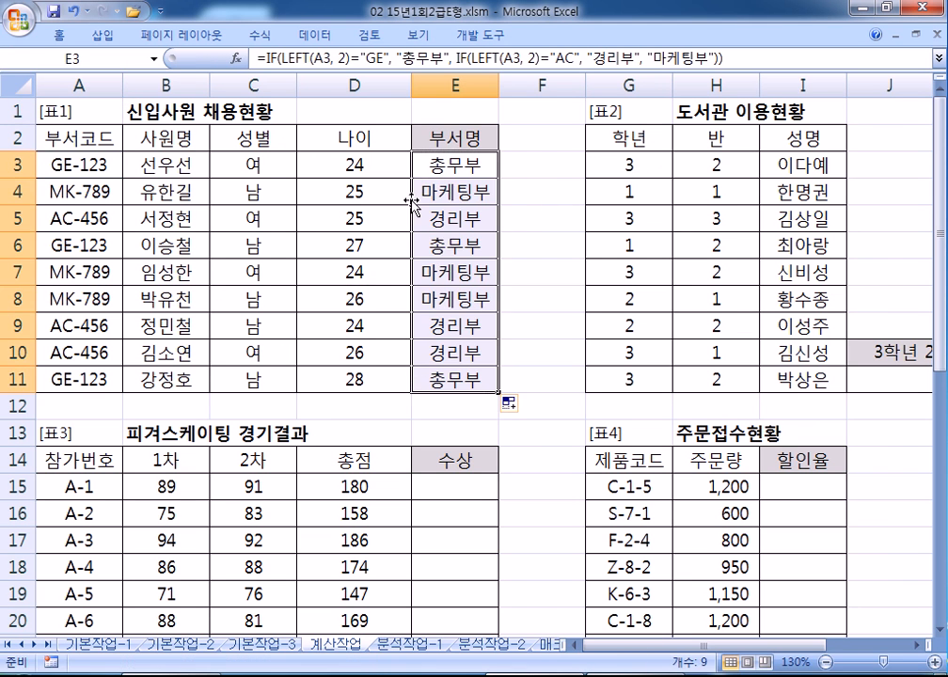
left_click(449, 169)
key("alt+Tab")
left_click(246, 410)
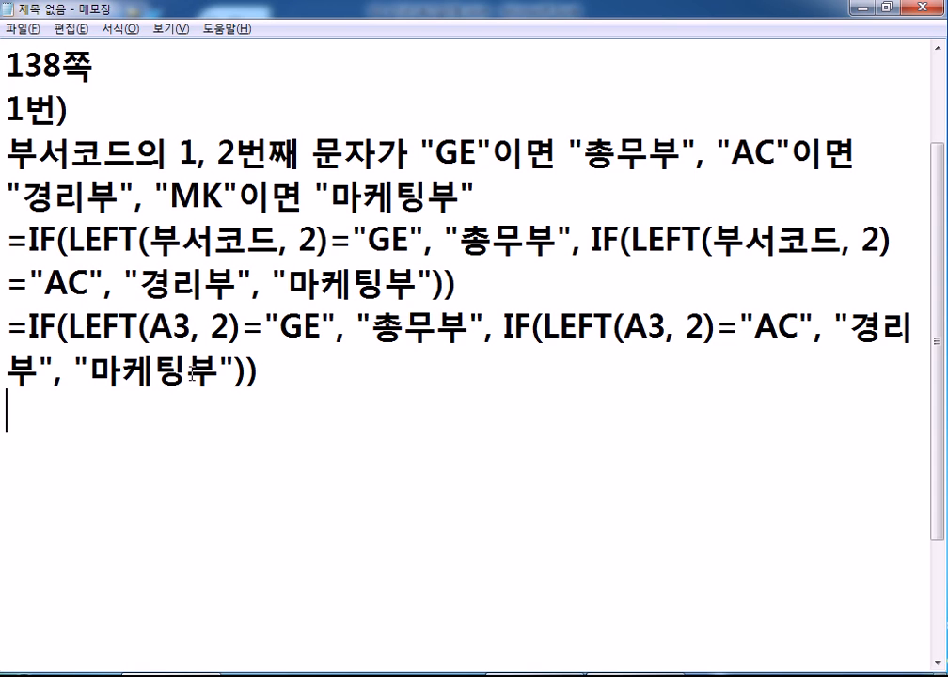
left_click_drag(244, 326, 265, 329)
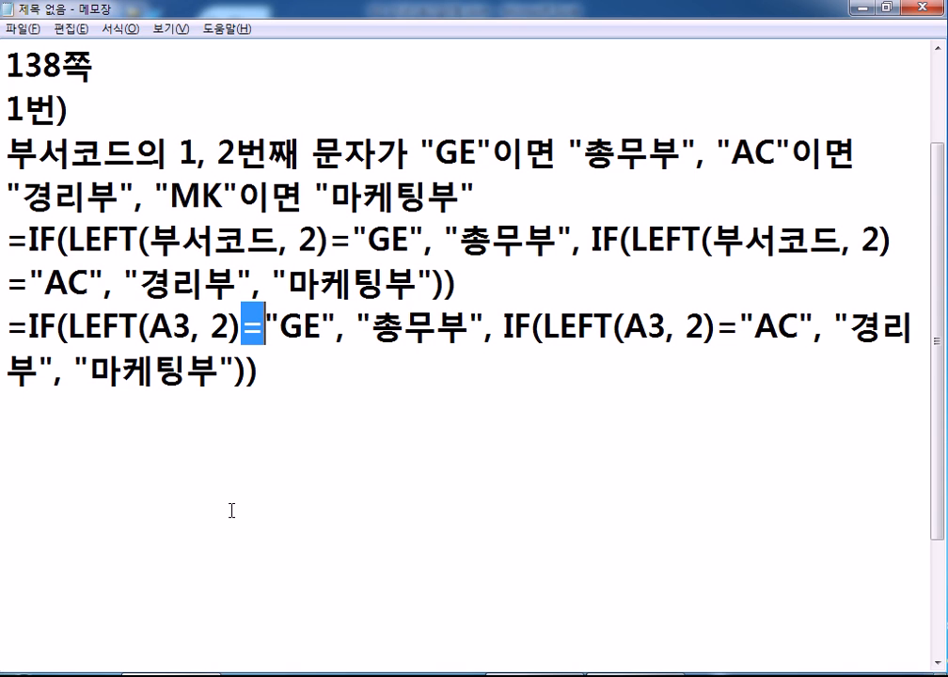
left_click(117, 441)
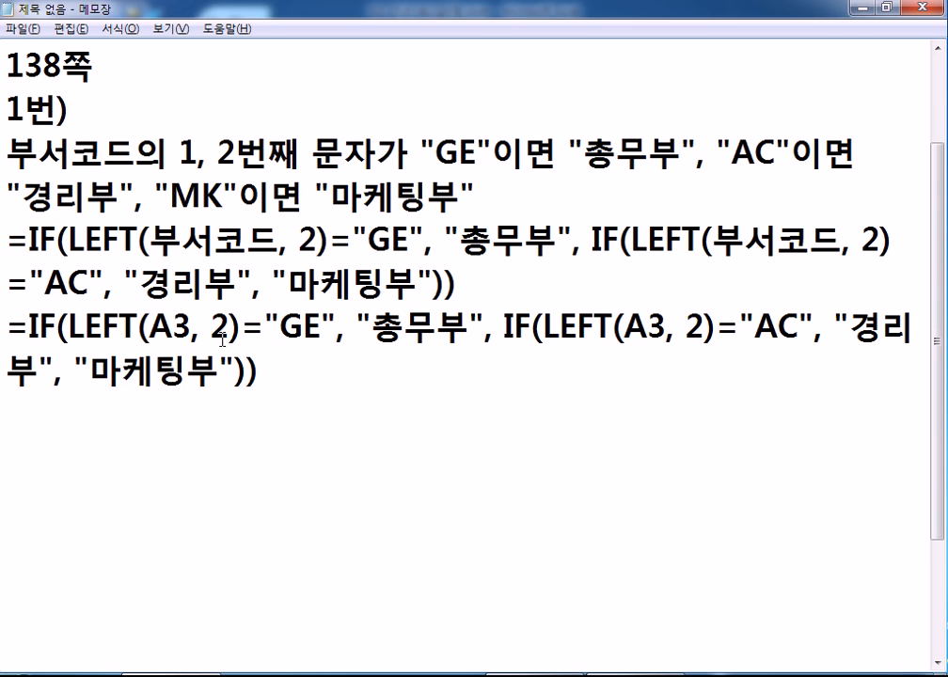
left_click(153, 331)
left_click(256, 484)
Step: Type the 2번) heading on the blank line in Notepad
left_click(114, 470)
type("2QJS")
key("BackSpace")
key("BackSpace")
key("BackSpace")
key("Hangul")
type("버ㄴ)")
Step: Set the Notepad font size to 22 and start a new line under 2번)
left_click(113, 28)
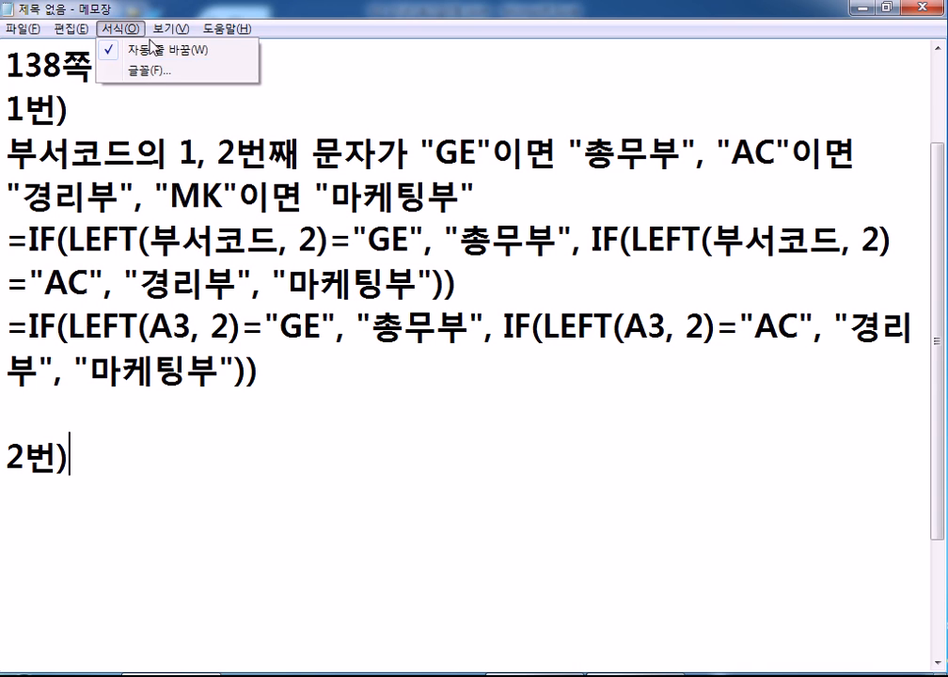
left_click(171, 77)
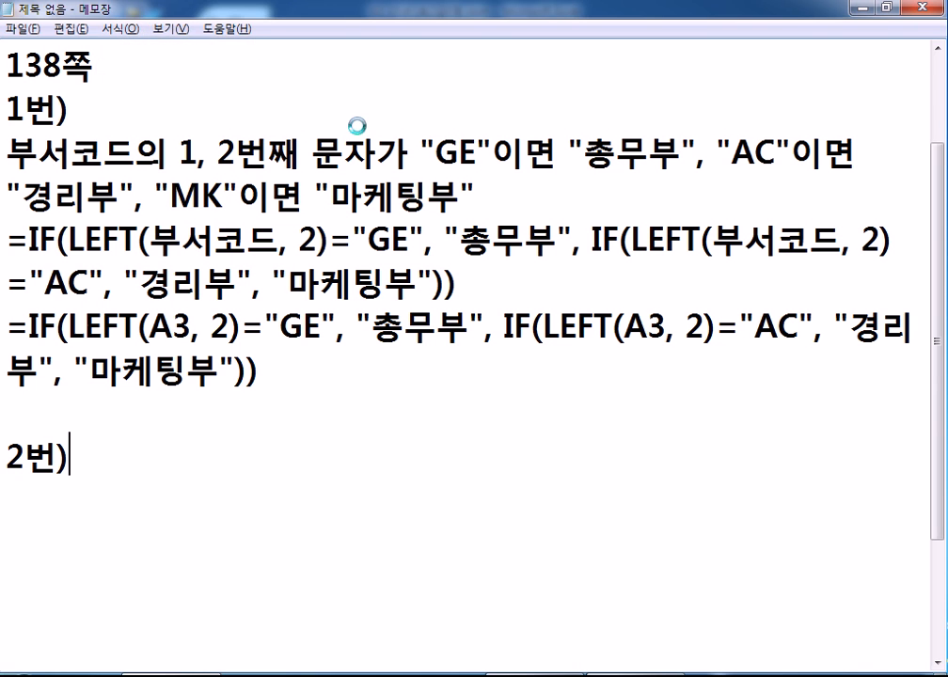
left_click(362, 216)
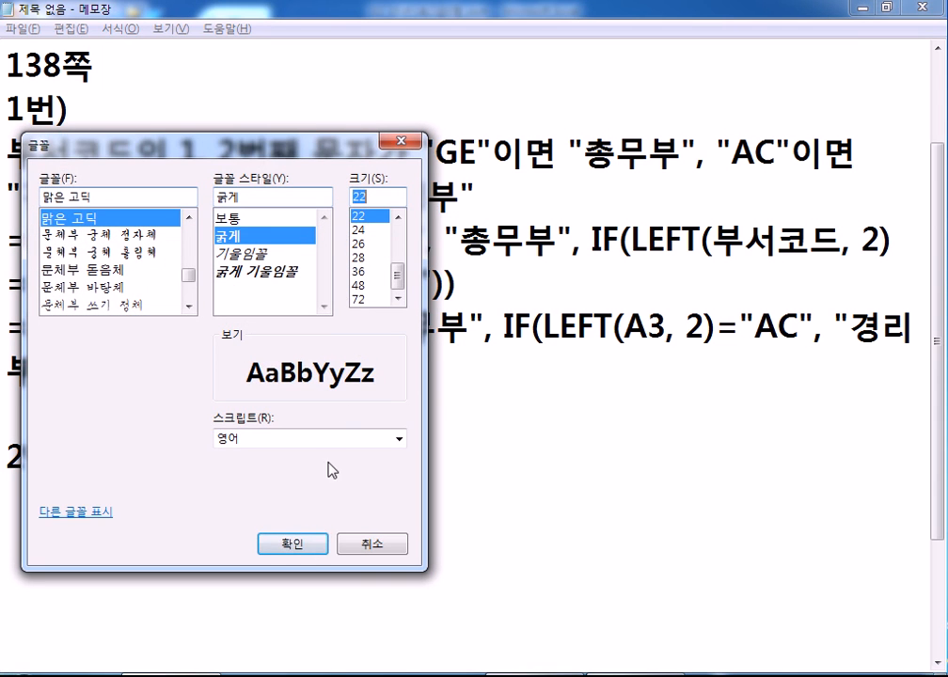
left_click(299, 546)
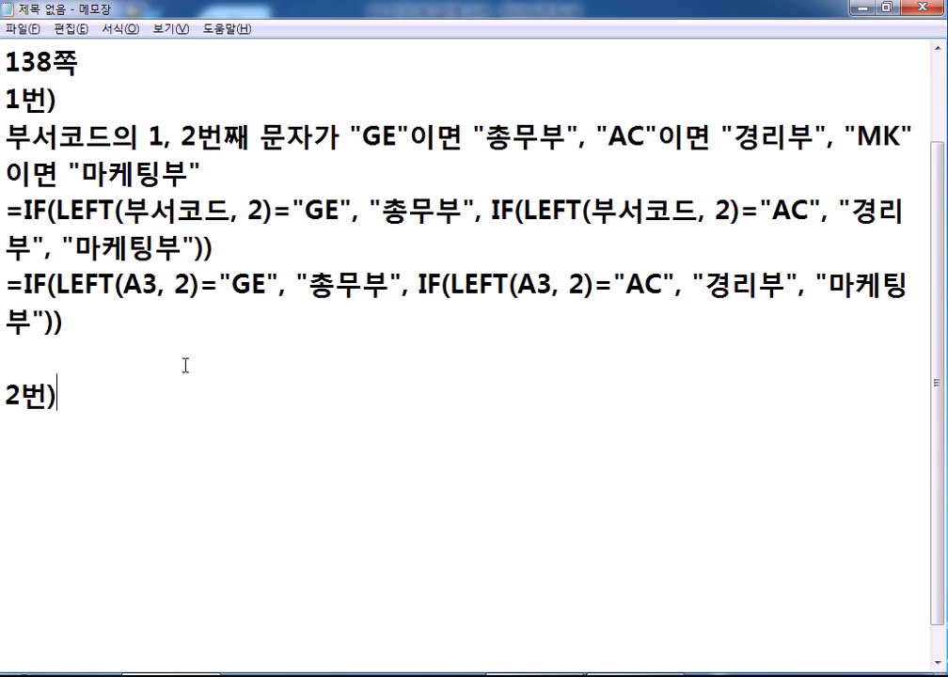
key("Return")
Step: In Excel, highlight the grade 3, class 2 students in rows 3, 7 and 11, and select J11
key("alt+Tab")
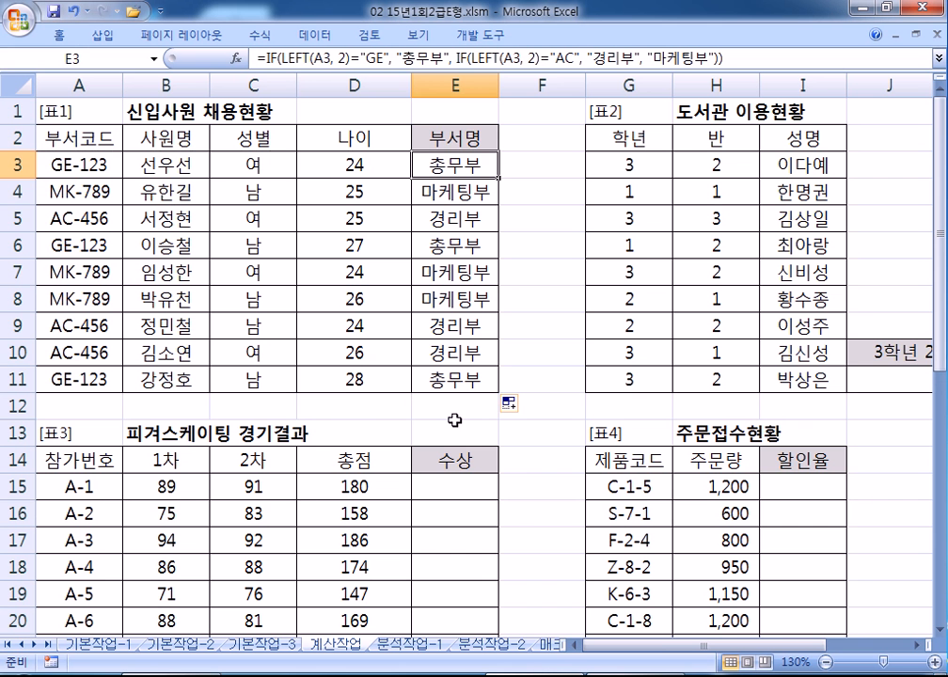
left_click_drag(717, 647, 788, 649)
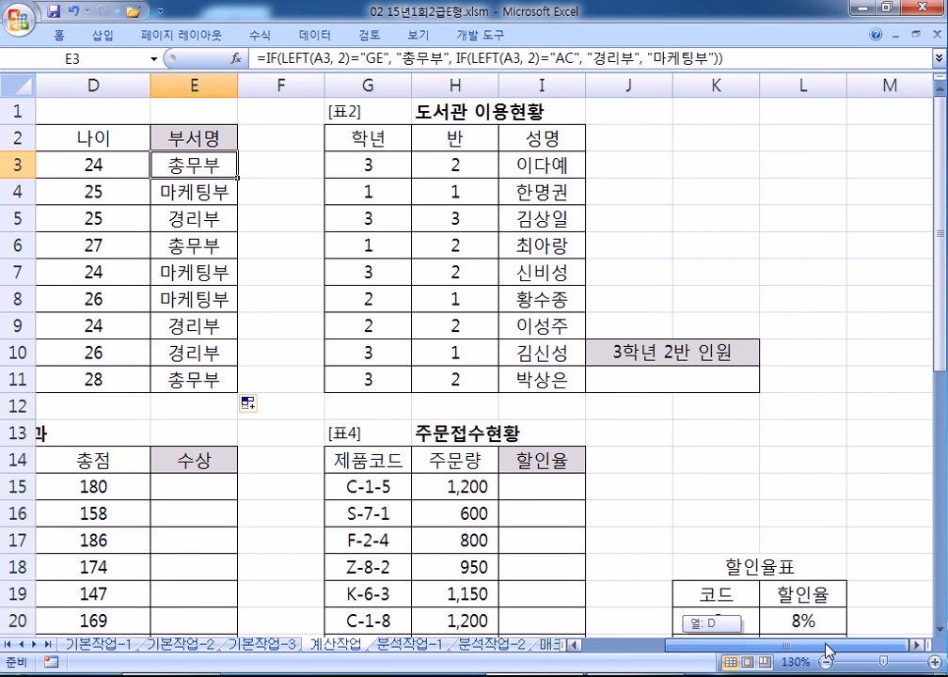
left_click_drag(359, 160, 465, 161)
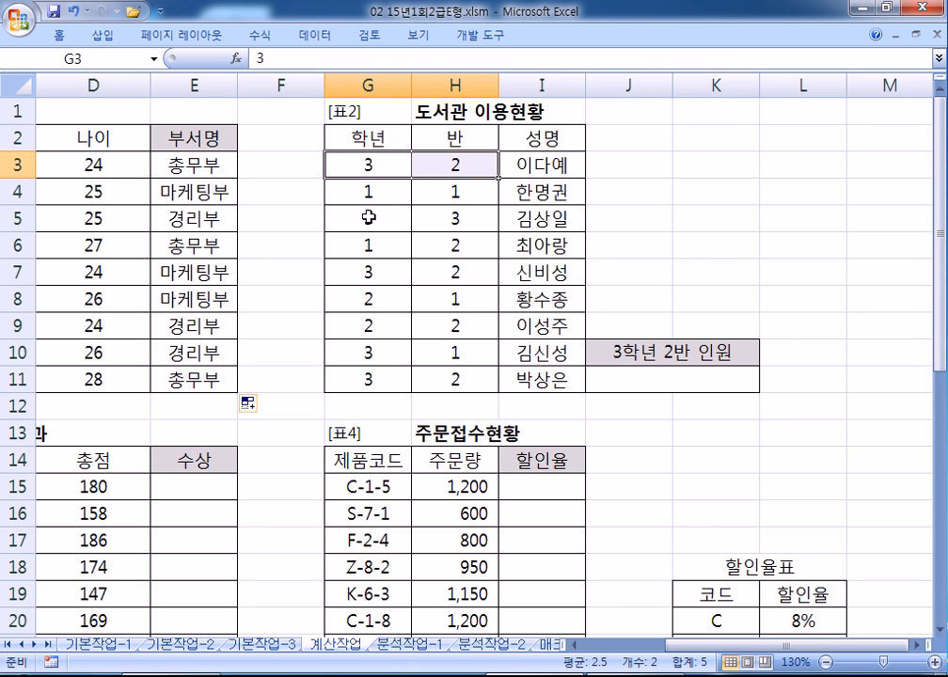
left_click_drag(369, 271, 458, 270)
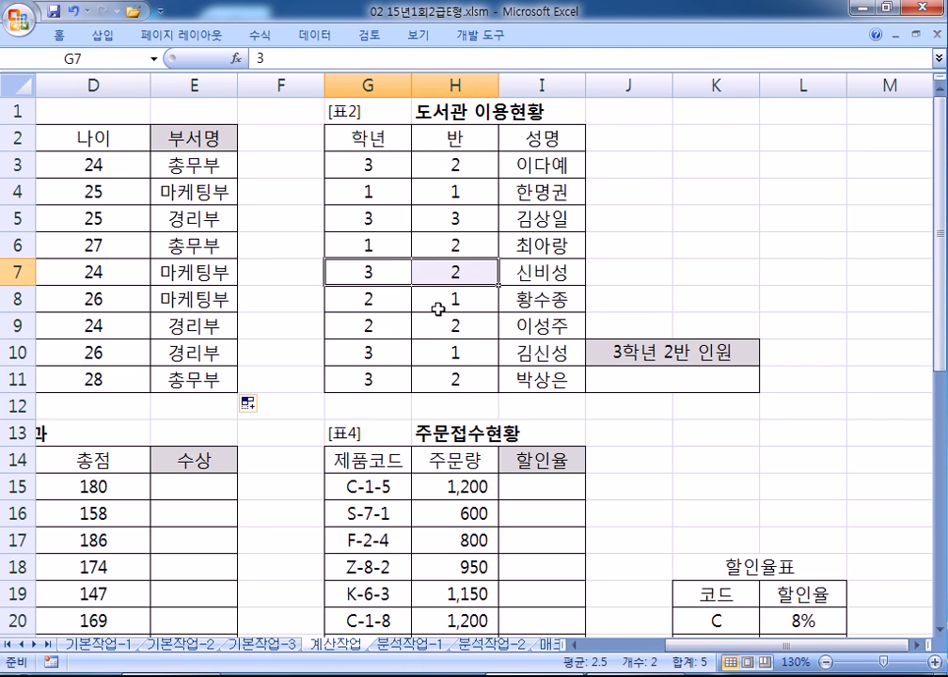
left_click_drag(370, 376, 458, 379)
left_click(637, 373)
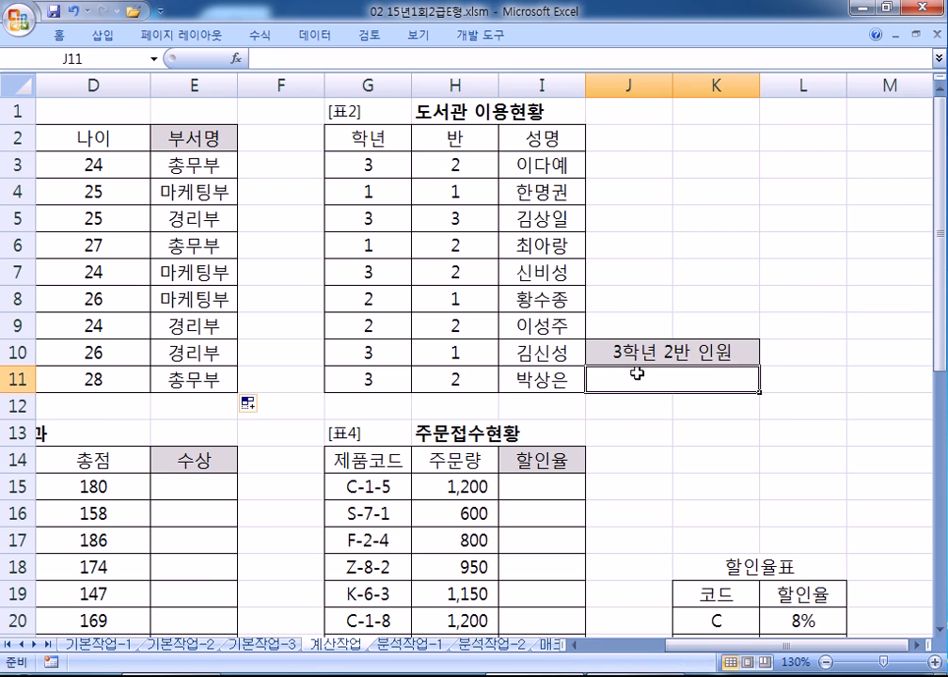
key("alt+Tab")
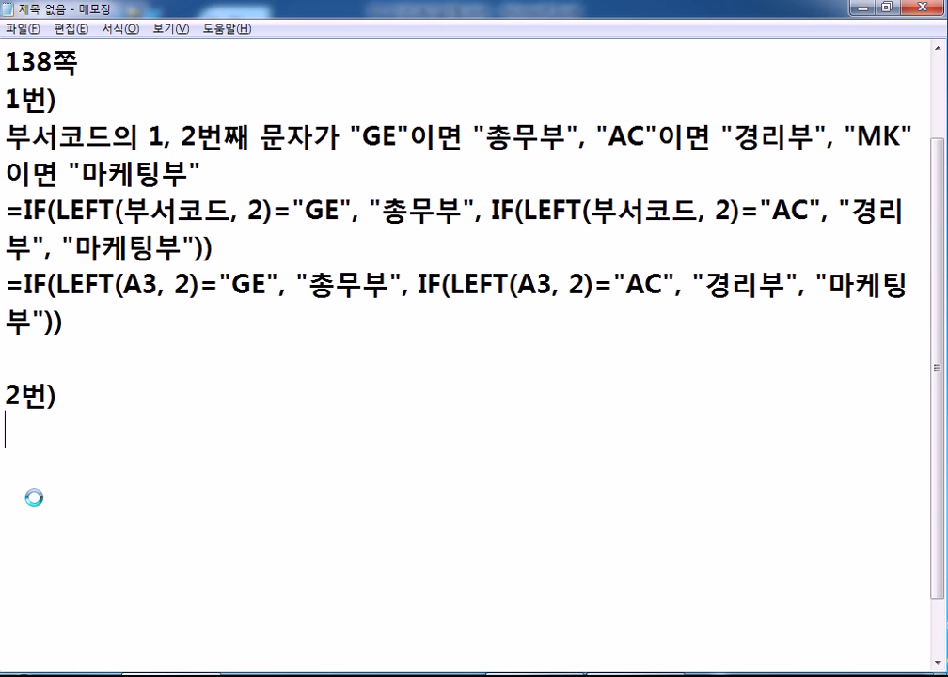
Step: Write =COUNTIFS(학년, "3", 반, "2")&"명" on the line under 2번)
key("alt+Tab")
key("alt+Tab")
type("=COUNTO")
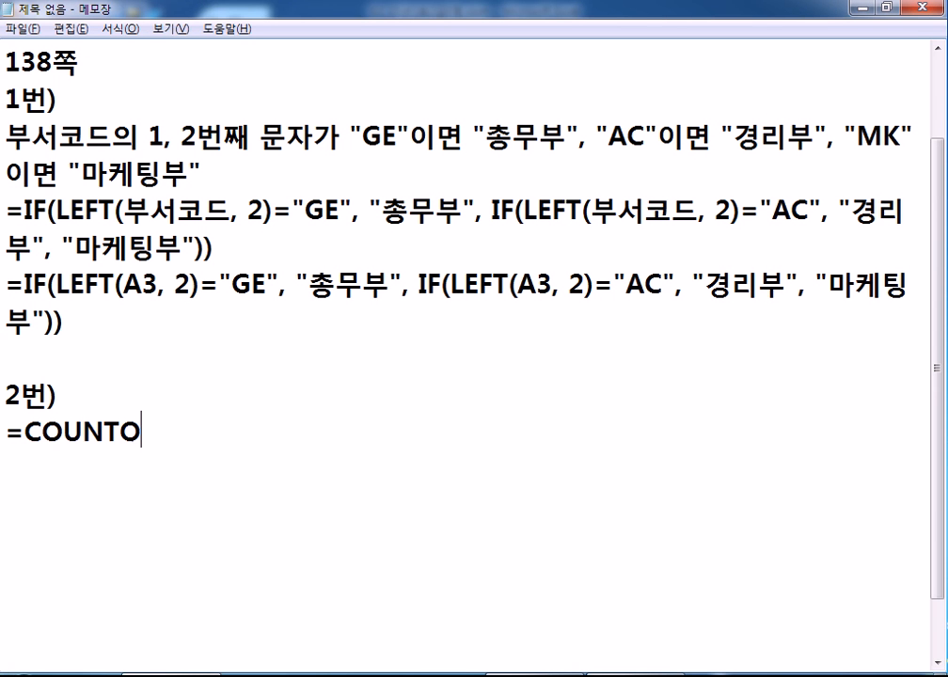
key("BackSpace")
type("IFS")
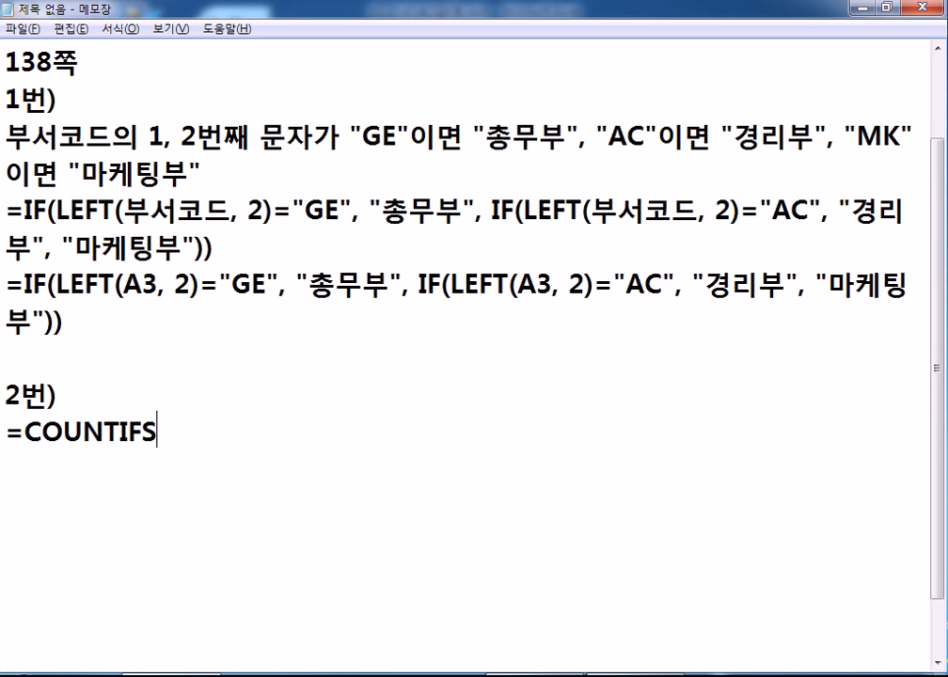
type("(학년,")
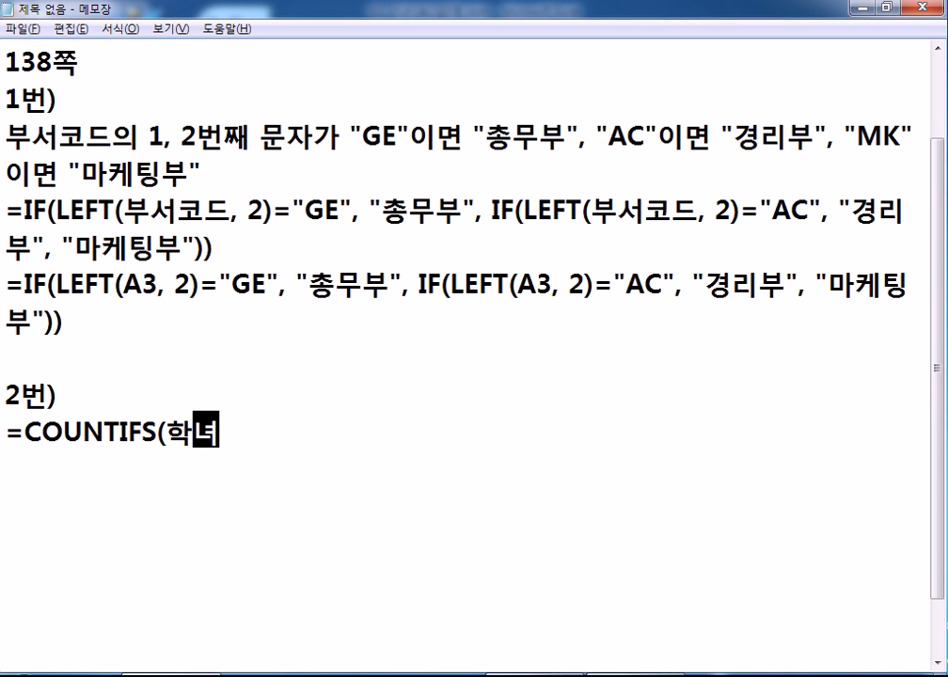
type("\"3\"")
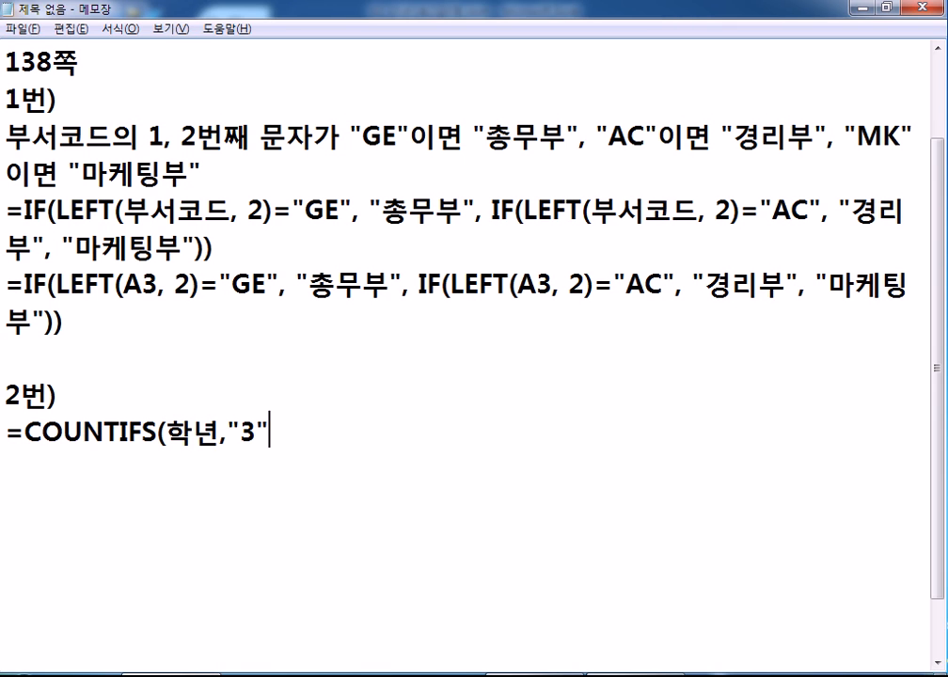
type(",반,")
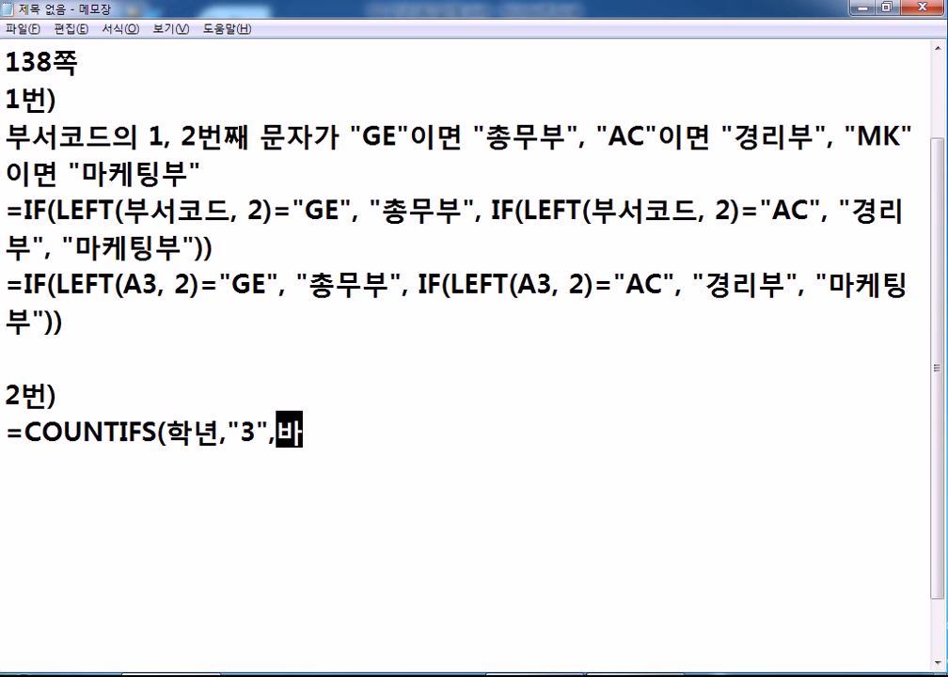
type("\"2\")")
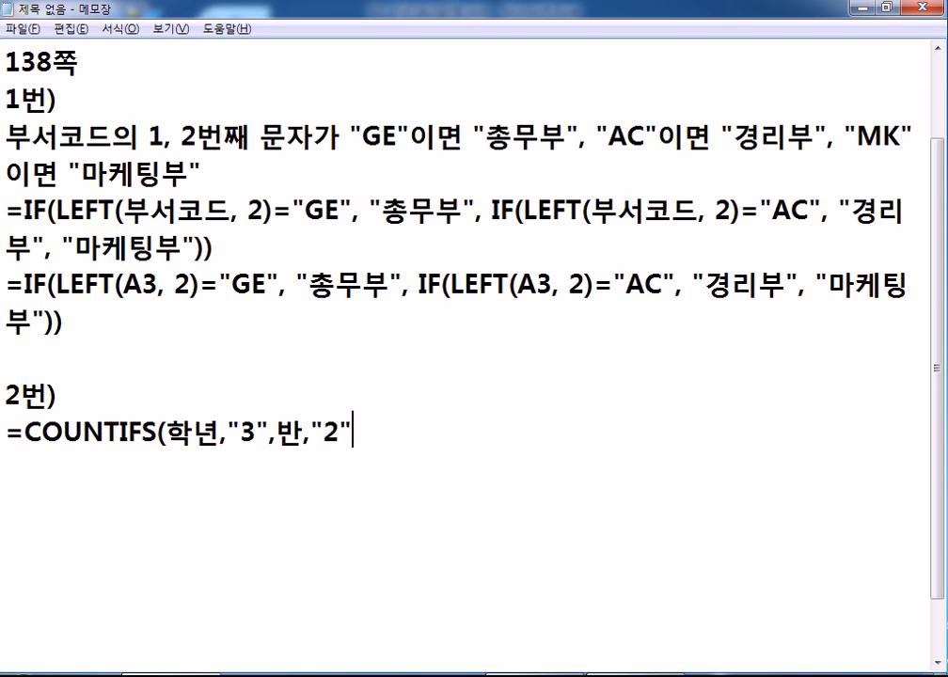
key("Left")
key("Left")
key("Left")
key("Left")
key("Left")
key("Left")
key("Left")
key("Left")
key("Left")
key("Left")
key("Right")
key("Right")
key("Right")
key("Right")
key("Right")
key("Right")
key("Right")
key("Right")
key("Right")
key("Right")
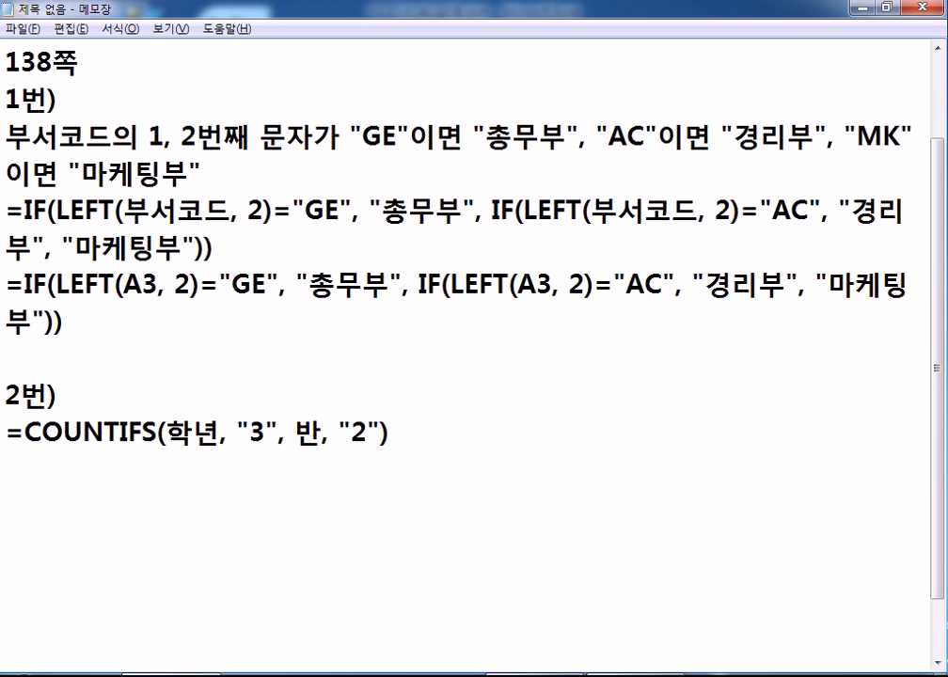
type("&\"AU")
key("BackSpace")
key("BackSpace")
type("명\"")
key("Return")
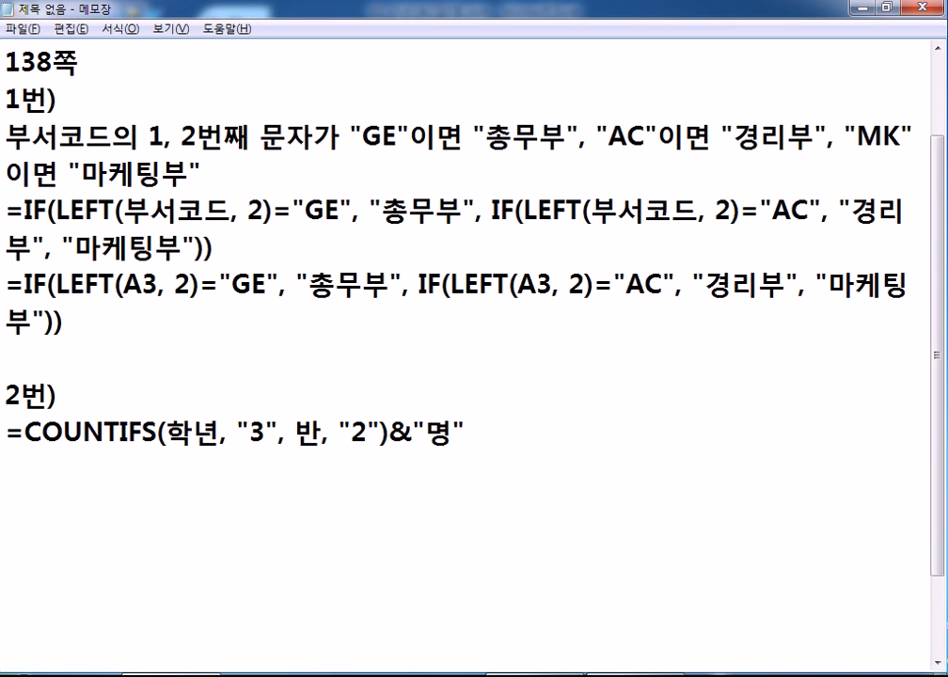
Step: Duplicate the COUNTIFS formula line below itself
key("Up")
key("shift+Down")
key("ctrl+c")
key("Down")
key("ctrl+v")
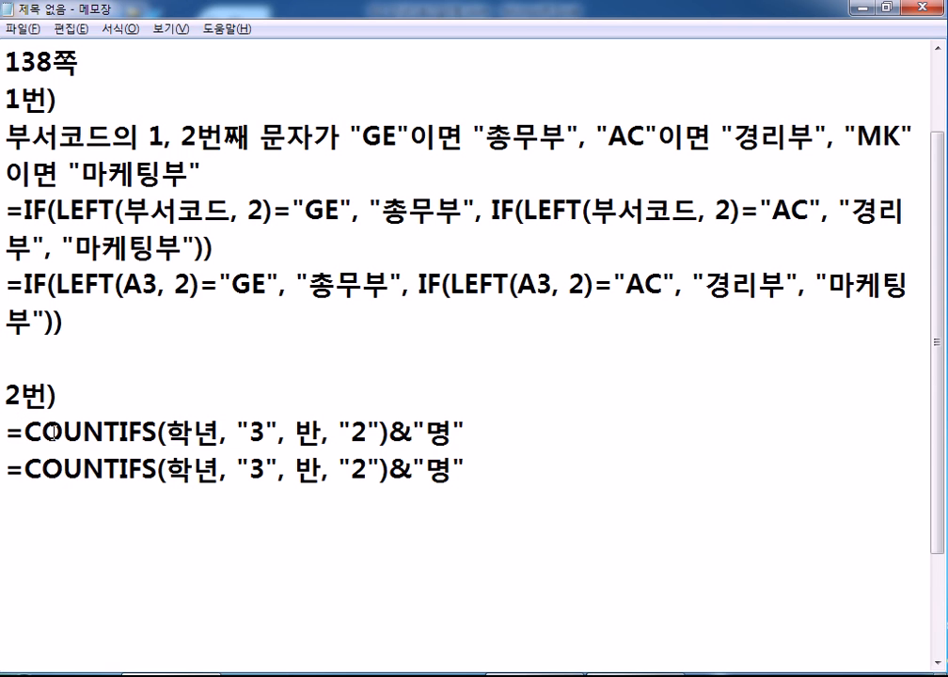
Step: In the copied formula, replace 학년 with G3:G11 and 반 with H3:H11
key("alt+Tab")
left_click_drag(375, 164, 388, 364)
key("alt+Tab")
left_click(177, 473)
left_click_drag(177, 473, 280, 460)
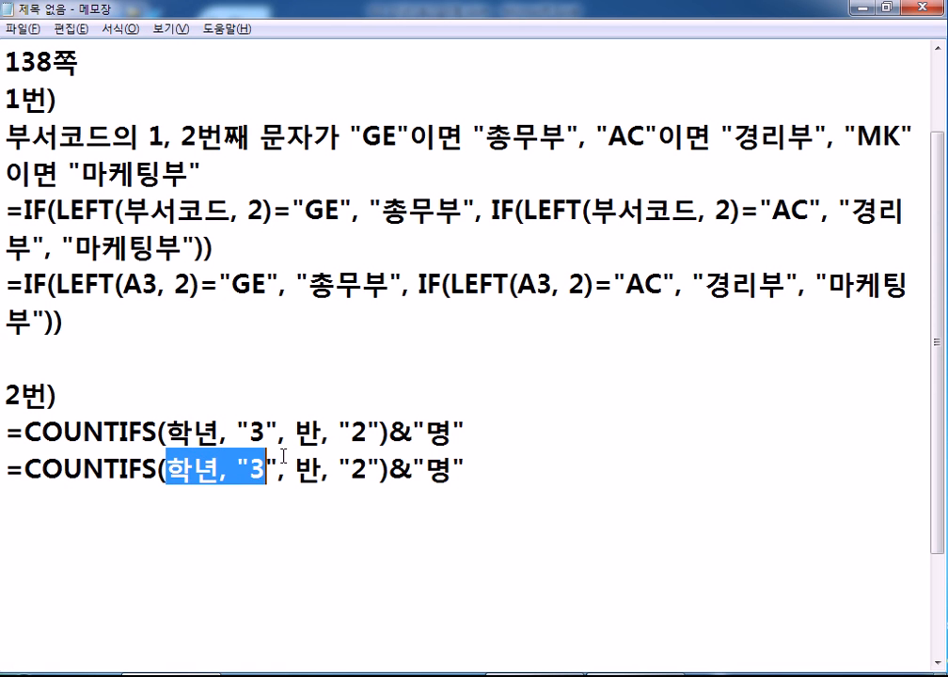
type("G3:G11")
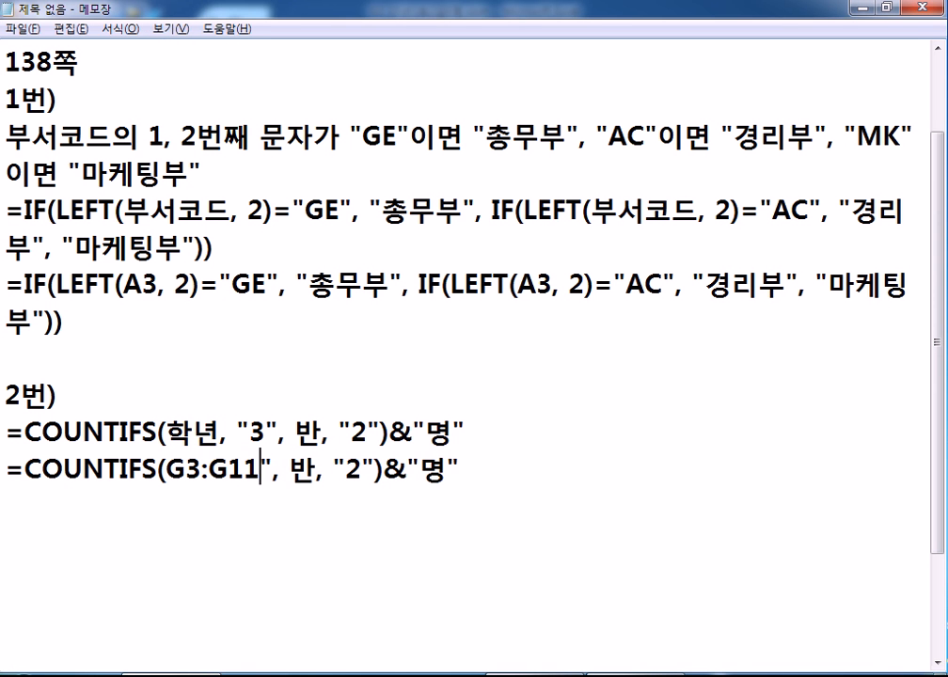
key("Delete")
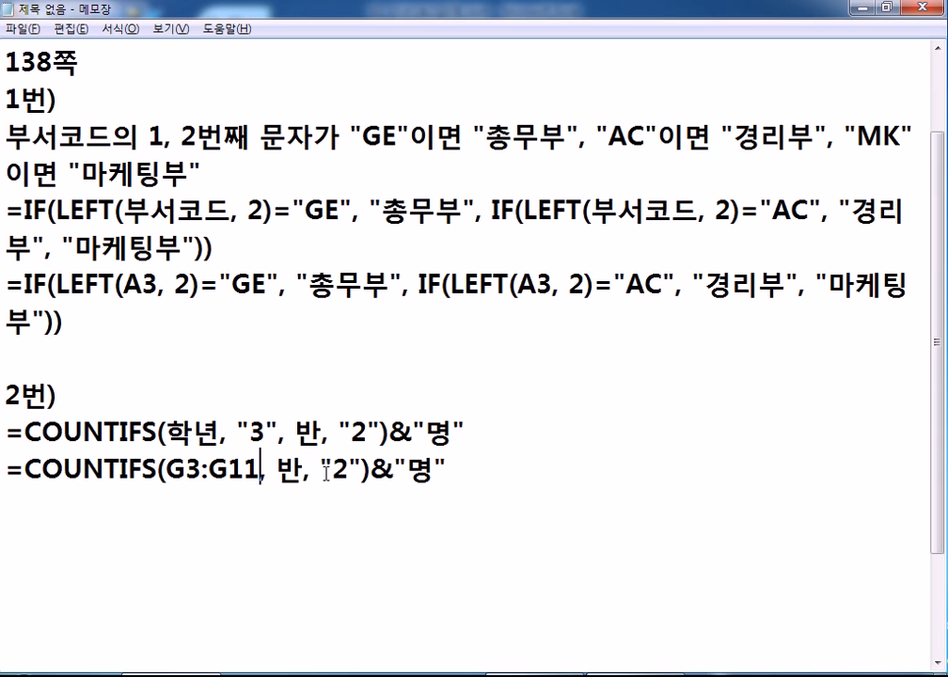
type(", \"3\",")
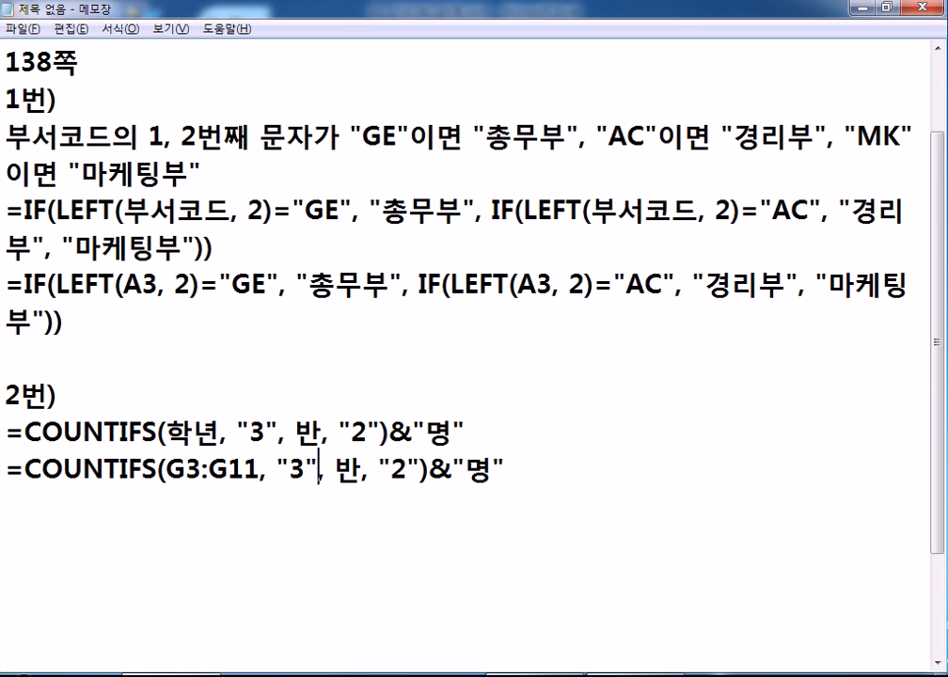
double_click(348, 467)
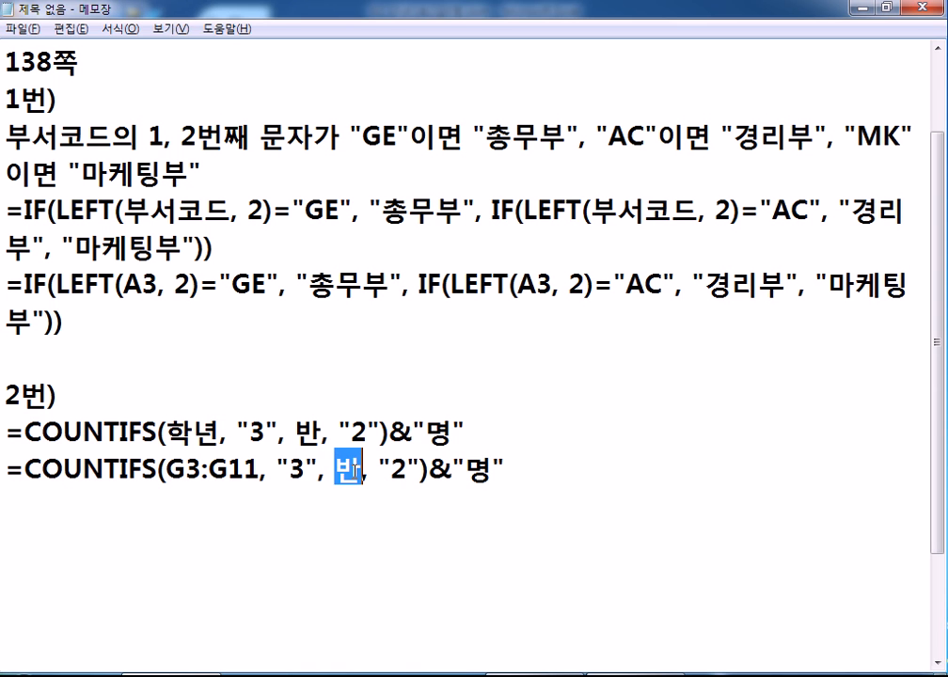
key("alt+Tab")
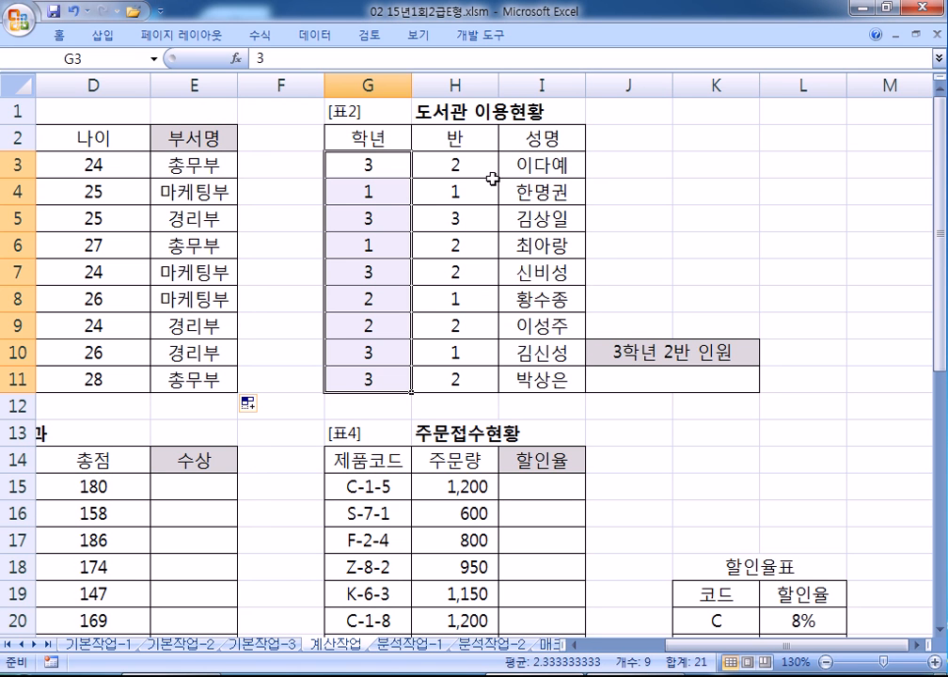
key("alt+Tab")
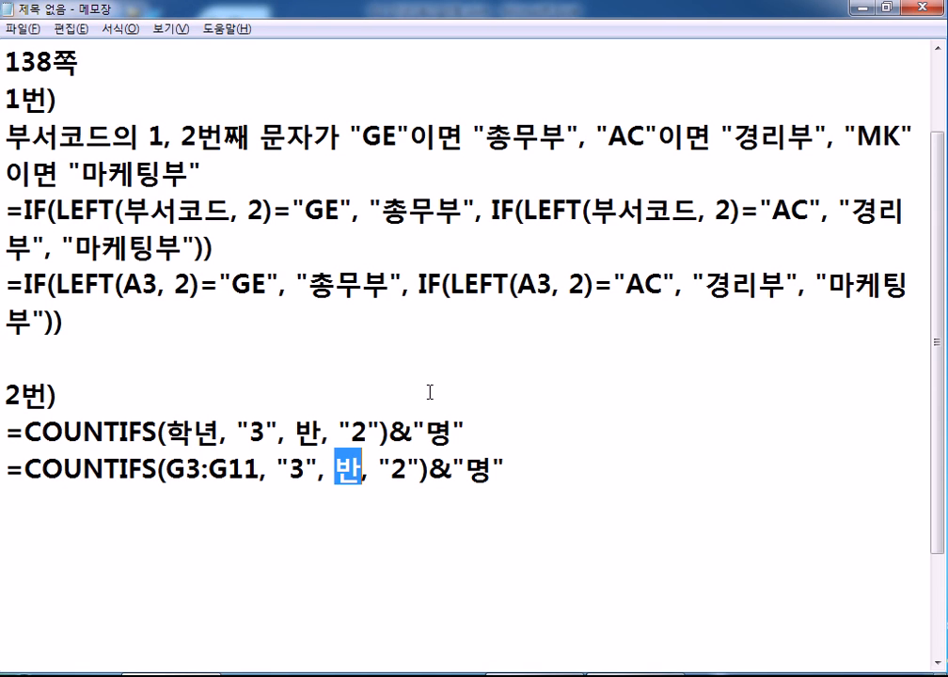
type("H3:H11")
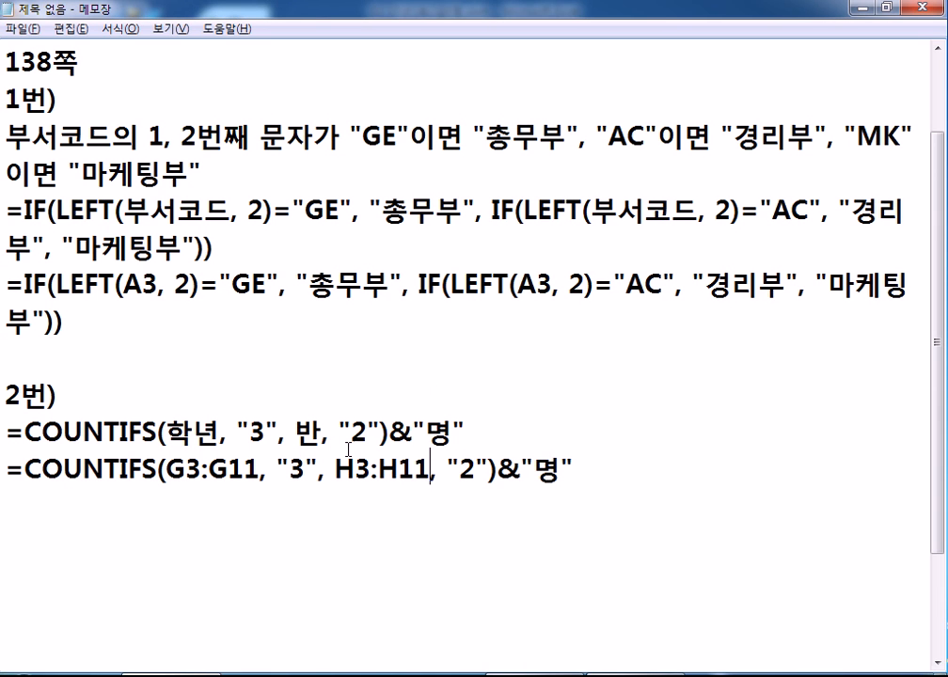
Step: Go over the second formula's arguments: G3:G11, 3, the class range, 2, and &"명"
scroll(288, 492, "down", 2)
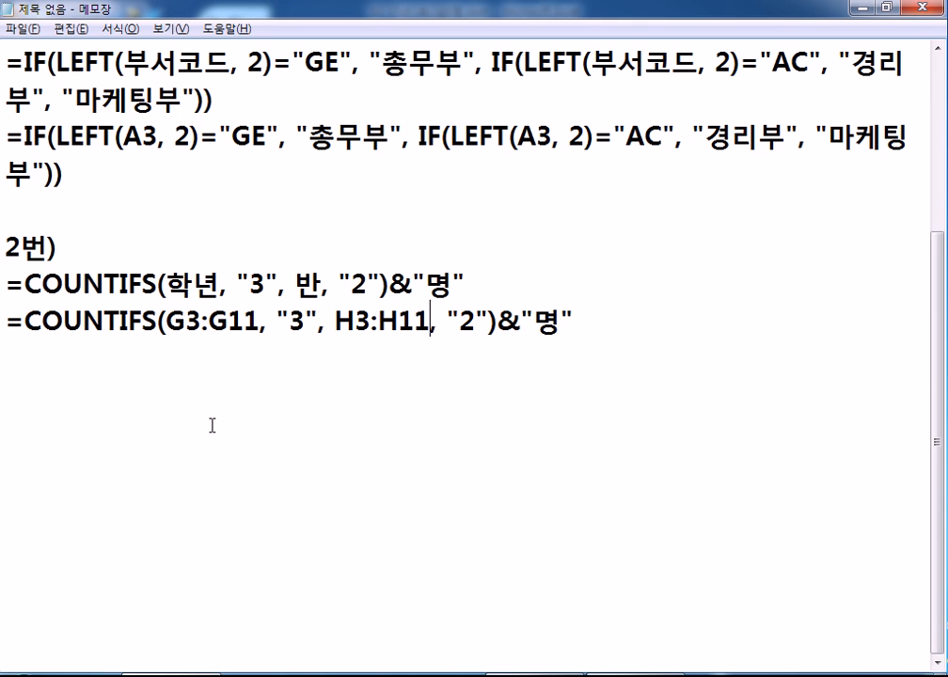
left_click(168, 323)
left_click_drag(168, 323, 254, 322)
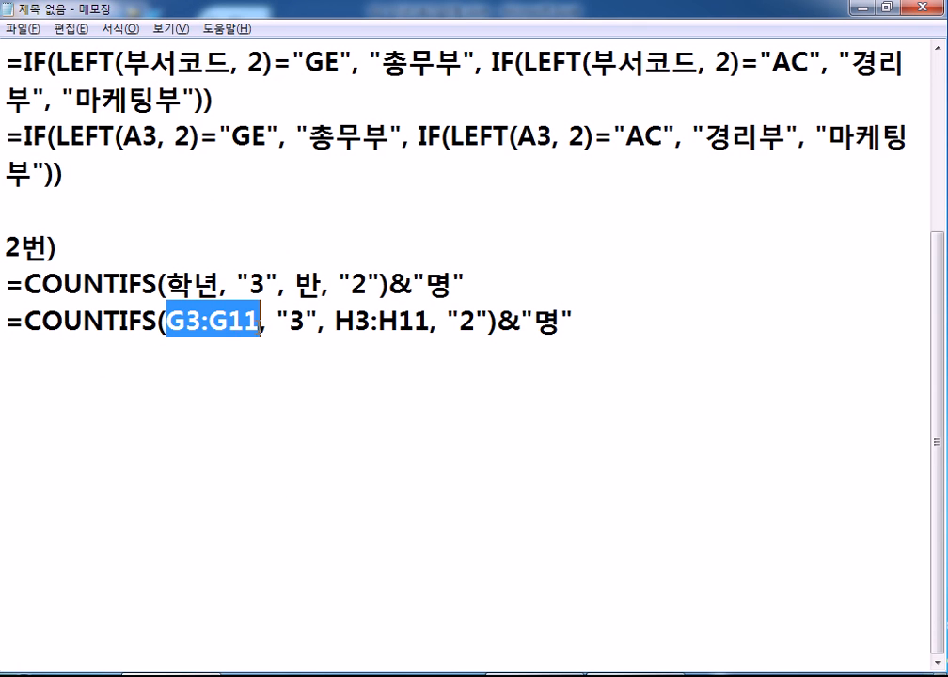
double_click(295, 322)
left_click_drag(335, 323, 413, 323)
double_click(473, 320)
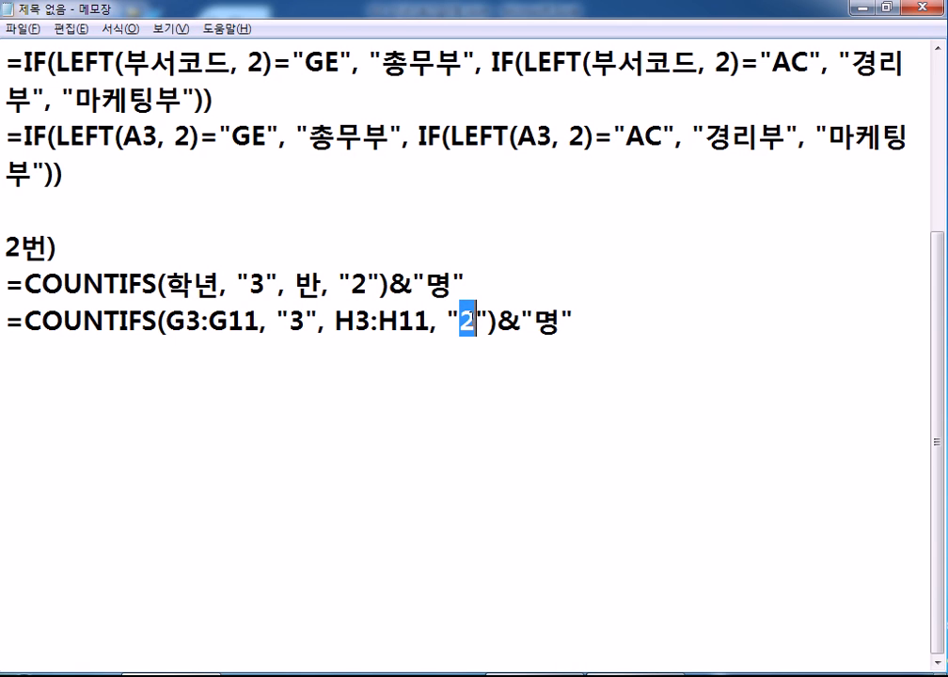
mouse_move(497, 323)
left_mouse_down()
mouse_move(573, 323)
mouse_move(497, 323)
left_mouse_up()
left_click(522, 323)
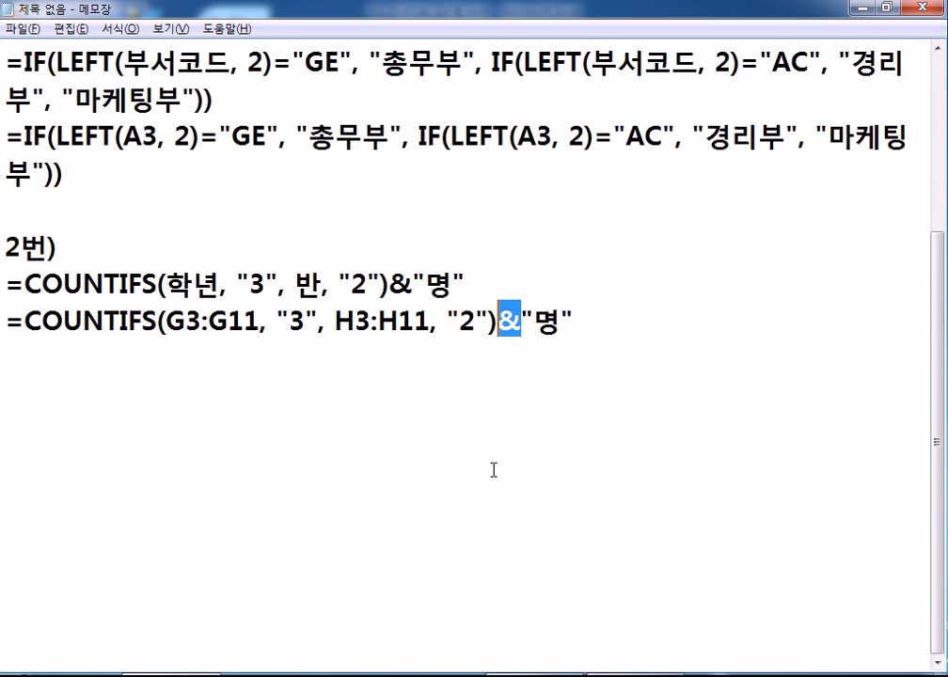
Step: Add a 3번) heading on its own line below the COUNTIFS formulas
left_click(493, 469)
key("Return")
type("3QJ")
key("BackSpace")
key("BackSpace")
key("Hangul")
type("번)")
key("Return")
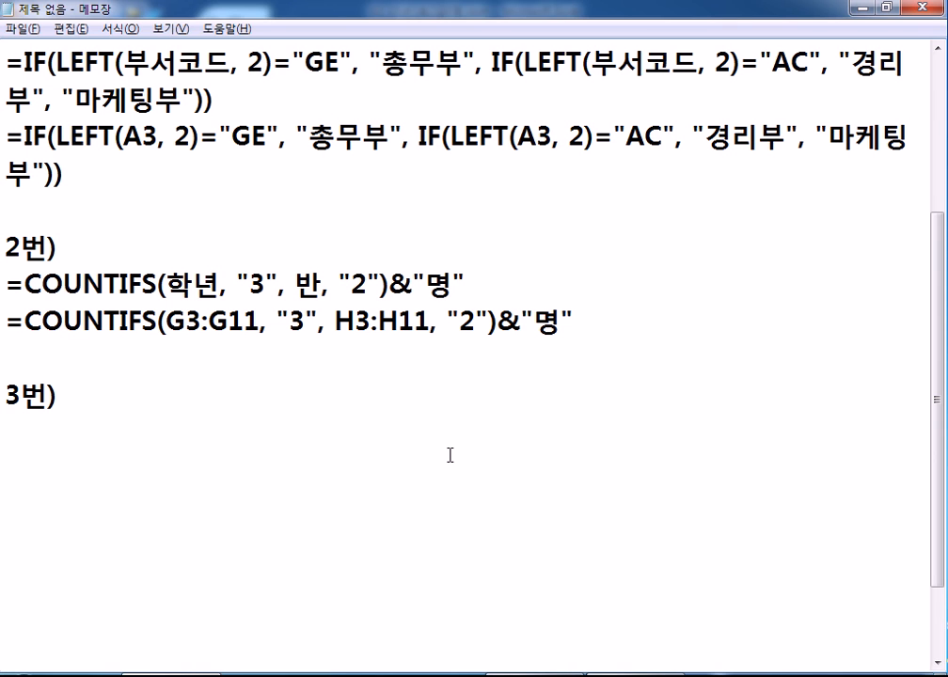
Step: Type the note: 총점에서 가장 높은 3명을 선발, "금", "은", "동", 그 외에는 빈칸
type("총점")
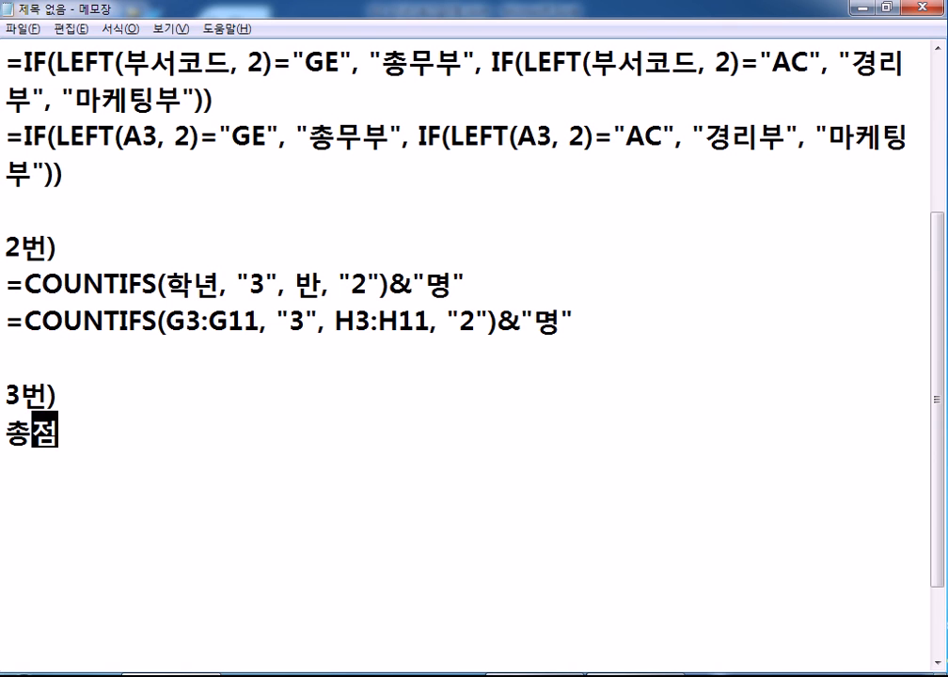
type("에서 ㄱ")
type("가장 높")
key("BackSpace")
key("BackSpace")
key("BackSpace")
type("높은 ")
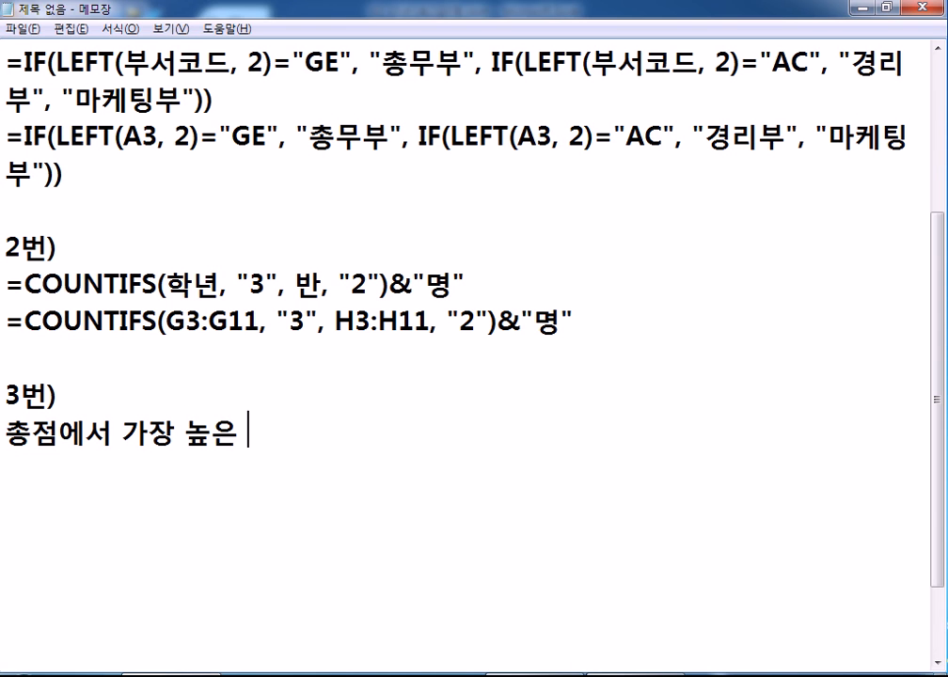
type("3명을 ")
type("선발,")
type(" \"금\", \"ㅇ")
type("은\", :도")
key("BackSpace")
key("BackSpace")
key("BackSpace")
type("\"동")
type("\", ")
type("그 외에는 비")
type("ㄴ칸")
key("Return")
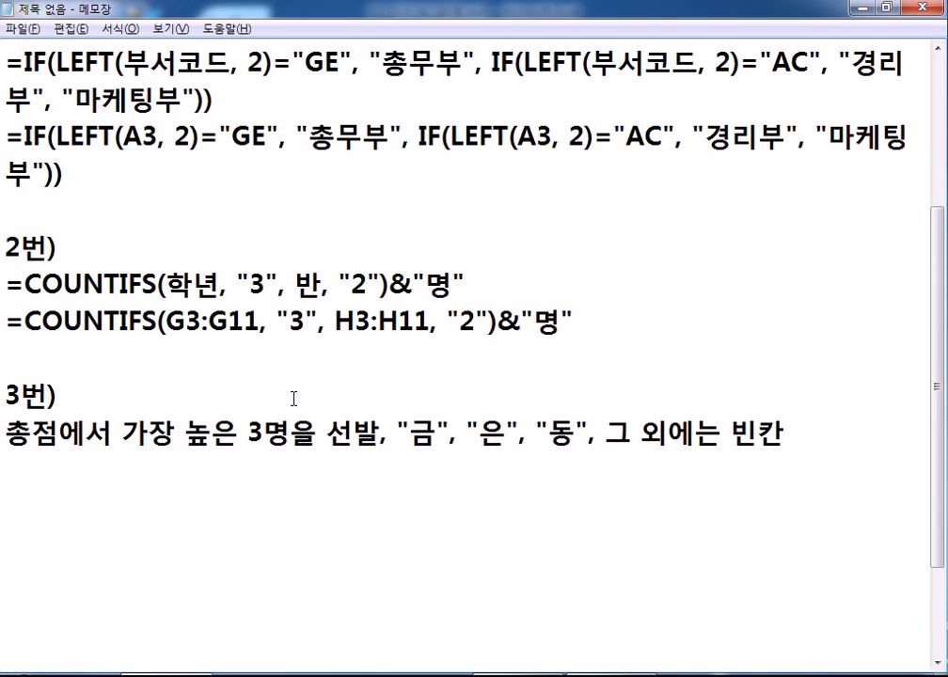
scroll(225, 476, "down", 1)
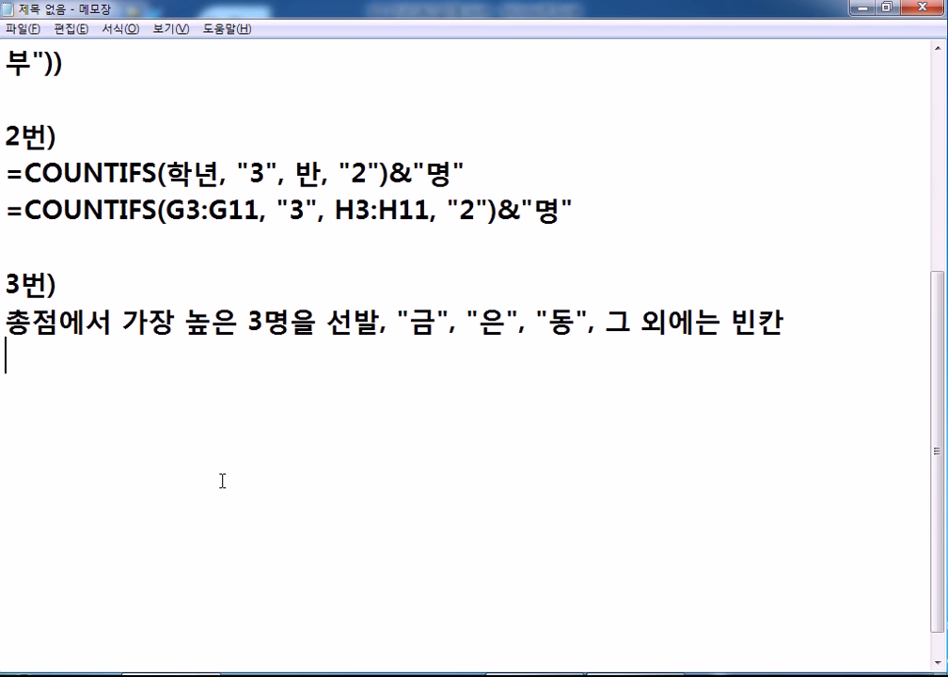
Step: Write =IF(순위=1, "금", IF(순위=2, "은", IF(순위=3, "동", ""))) under the task note
type("=IF(")
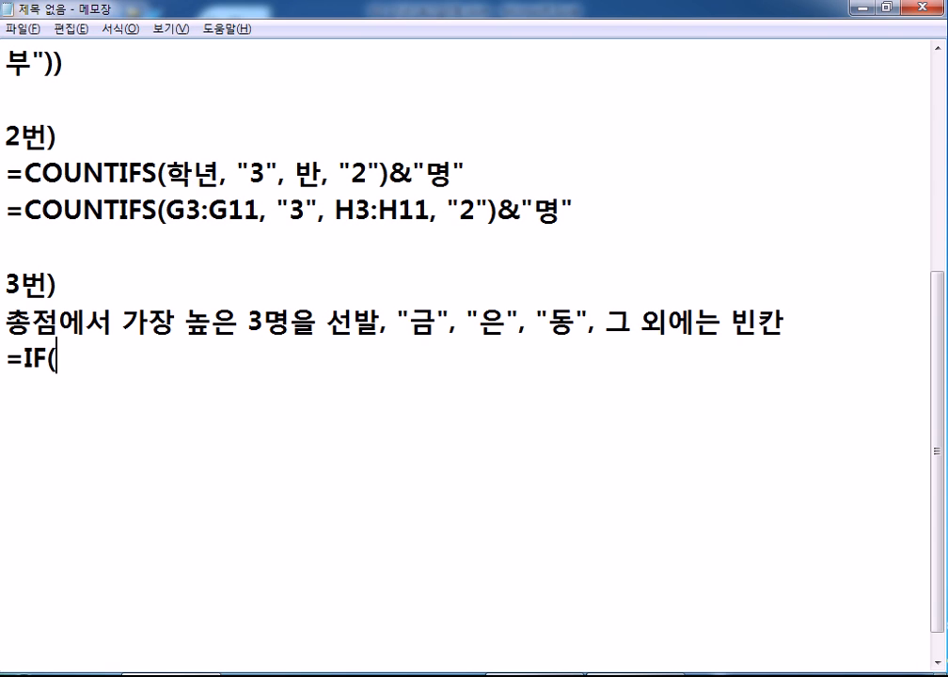
type("순위=1,\"")
key("BackSpace")
key("BackSpace")
type("\"그")
type("금\",")
key("Hangul")
type("IF(")
key("Hangul")
type("순위=")
type("2, \"D")
type("ms")
key("BackSpace")
key("BackSpace")
key("BackSpace")
key("Hangul")
type("은\",")
key("Hangul")
type("IF(")
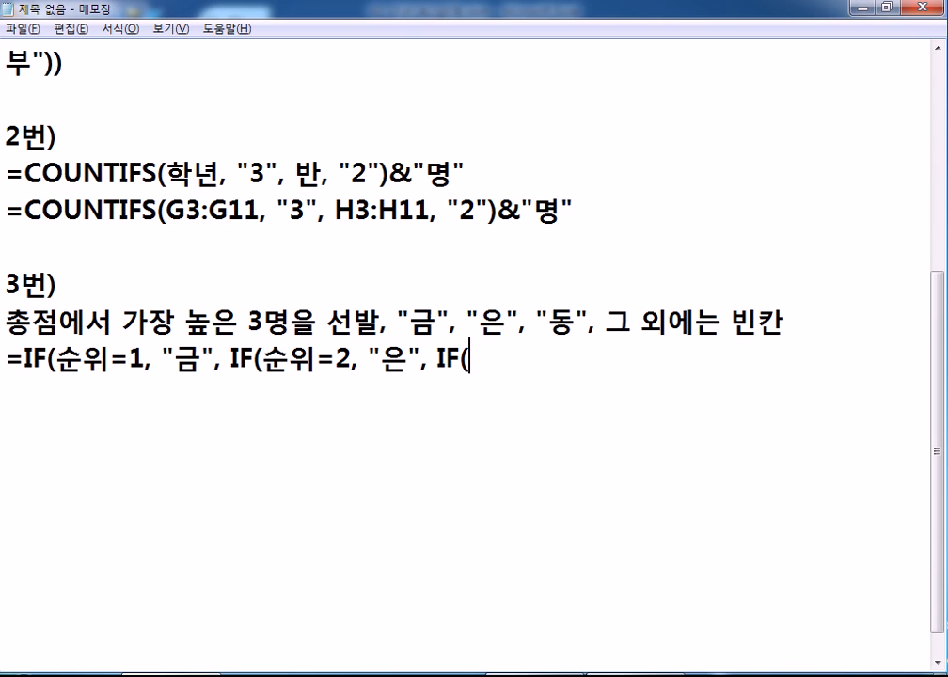
key("Hangul")
type("순위")
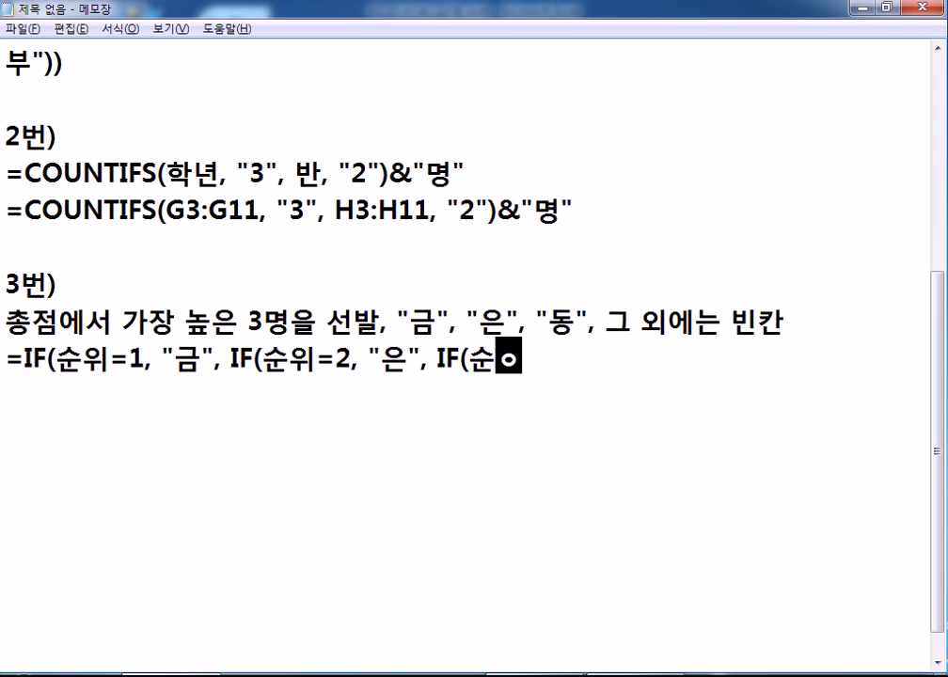
type("=3")
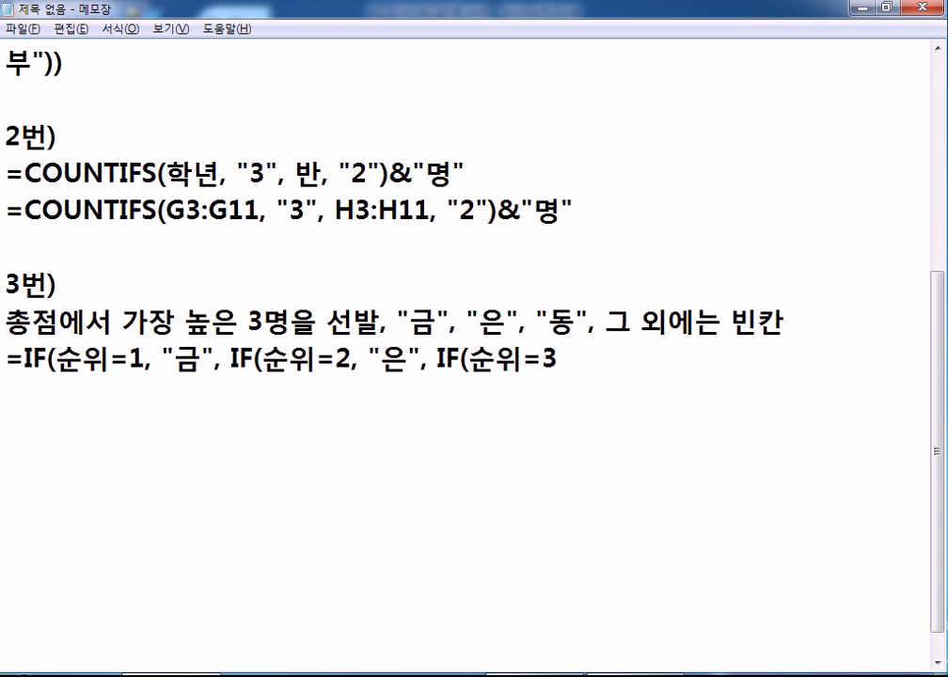
type(", \"동\"")
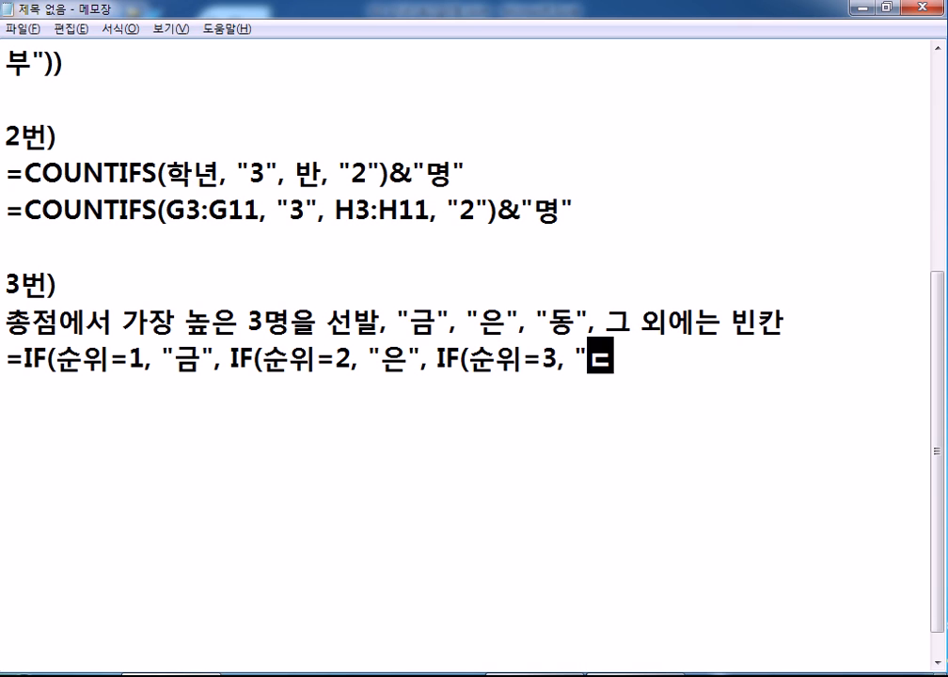
type(", ")
type("\"")
type("\")))")
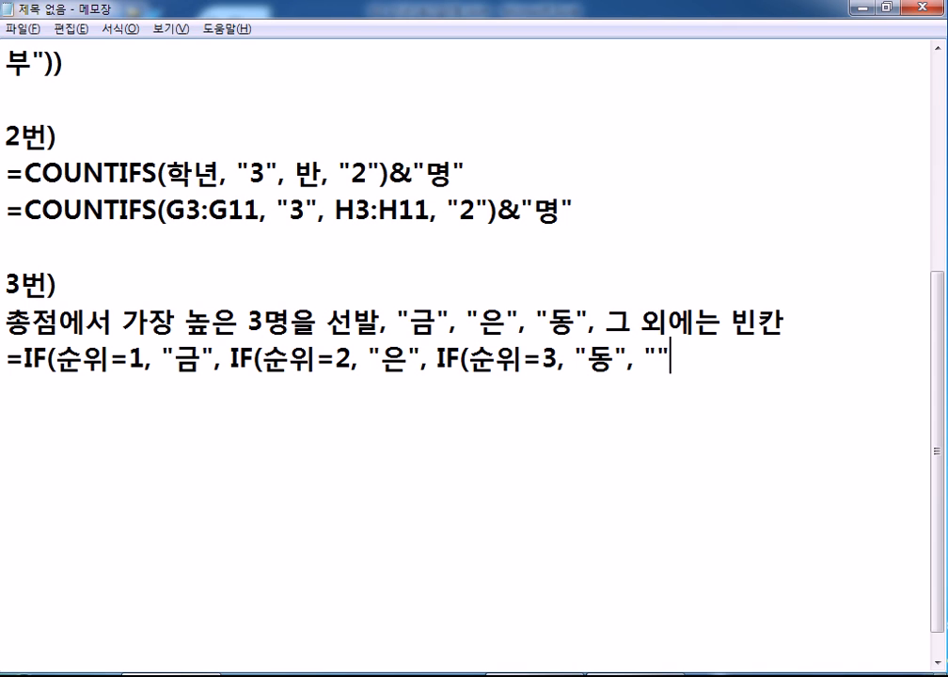
Step: Duplicate the nested IF formula line
key("Return")
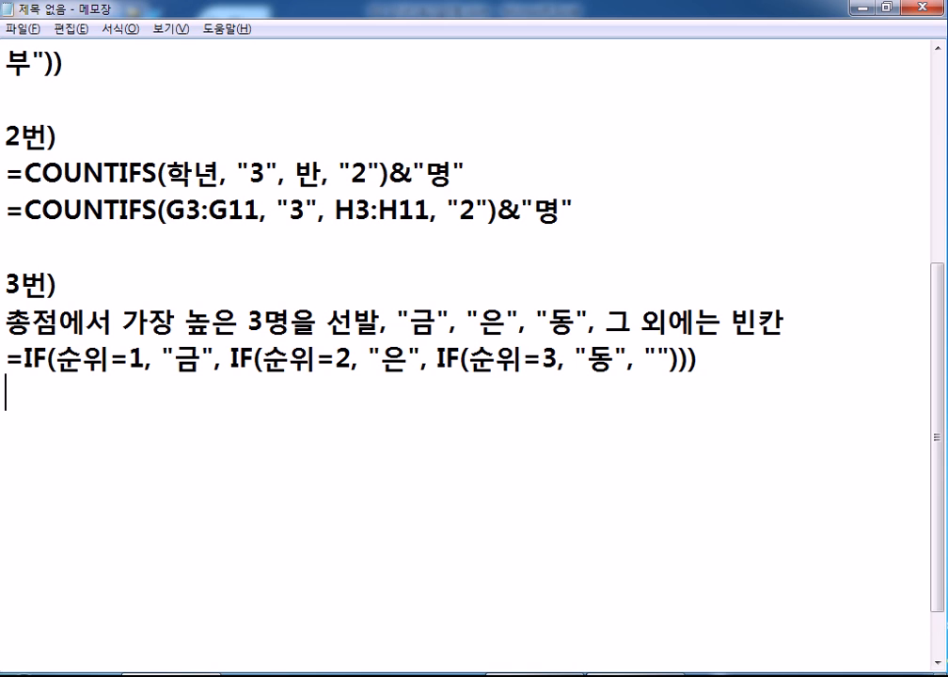
key("shift+Up")
key("ctrl+x")
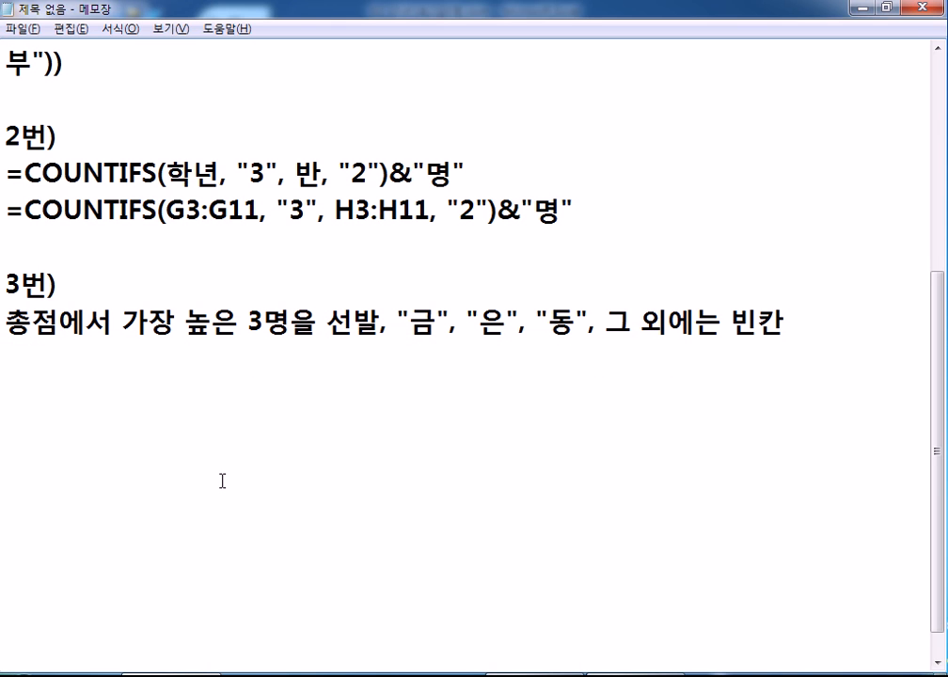
key("ctrl+v")
key("ctrl+v")
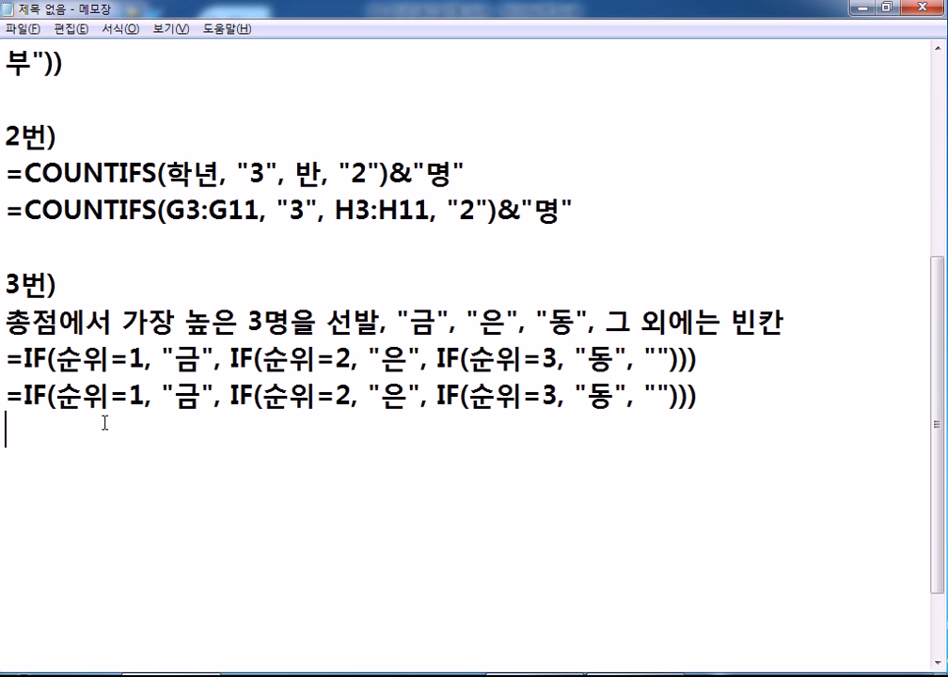
Step: Replace each of the three 순위 conditions in the copy with an empty RANK( ) call
left_click_drag(56, 395, 108, 397)
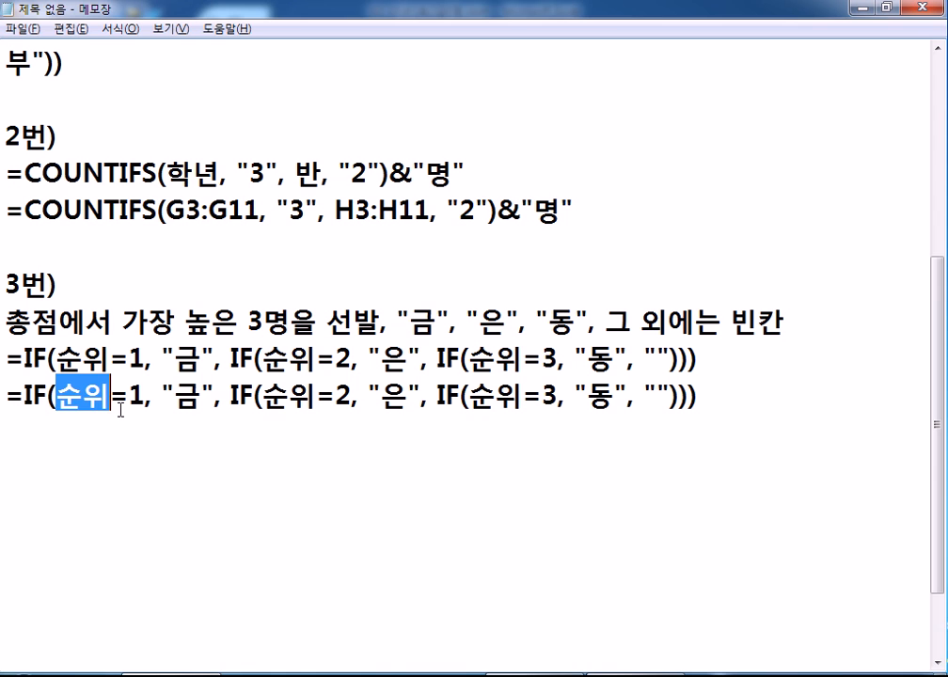
type("RANK(")
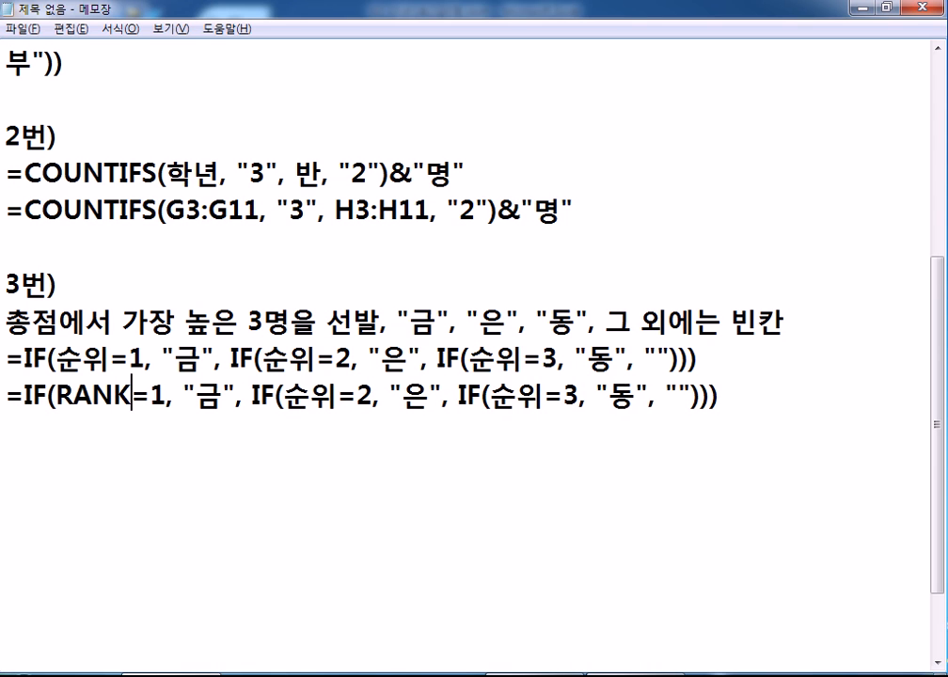
type("  )")
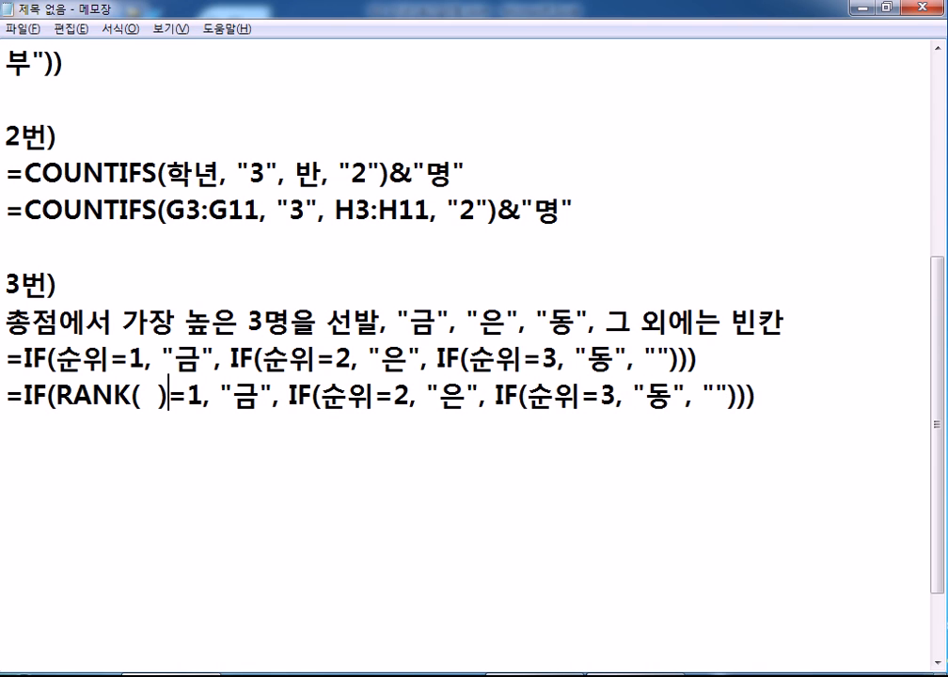
key("Right")
key("Right")
key("Right")
key("Right")
key("Right")
key("Right")
key("Right")
key("Right")
key("Right")
key("Right")
key("Right")
key("Right")
type("RANK(   ")
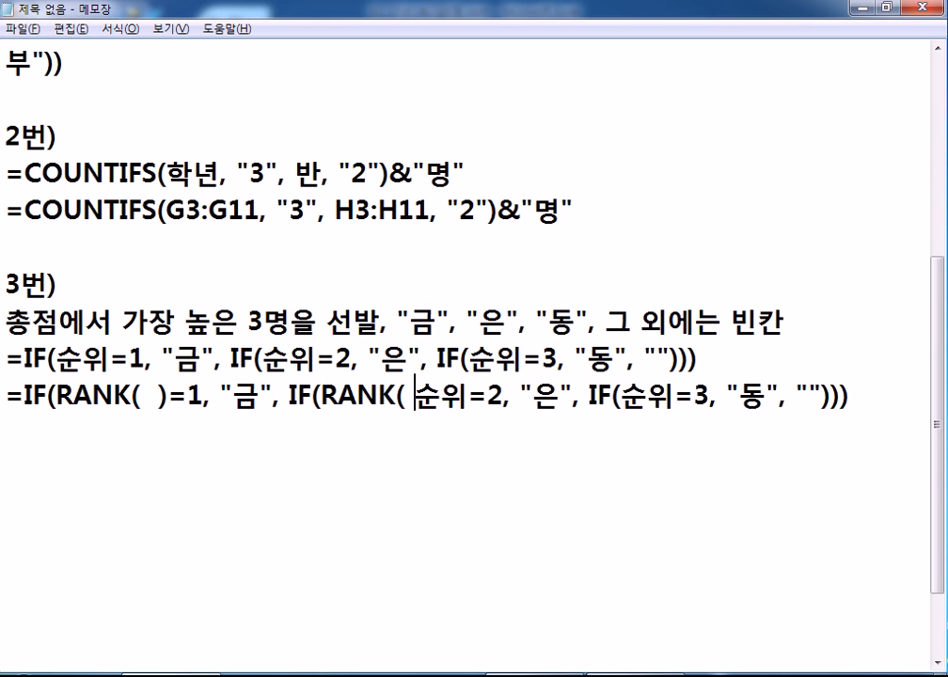
type(")")
key("Delete")
key("Delete")
key("Right")
key("Right")
key("Right")
key("Right")
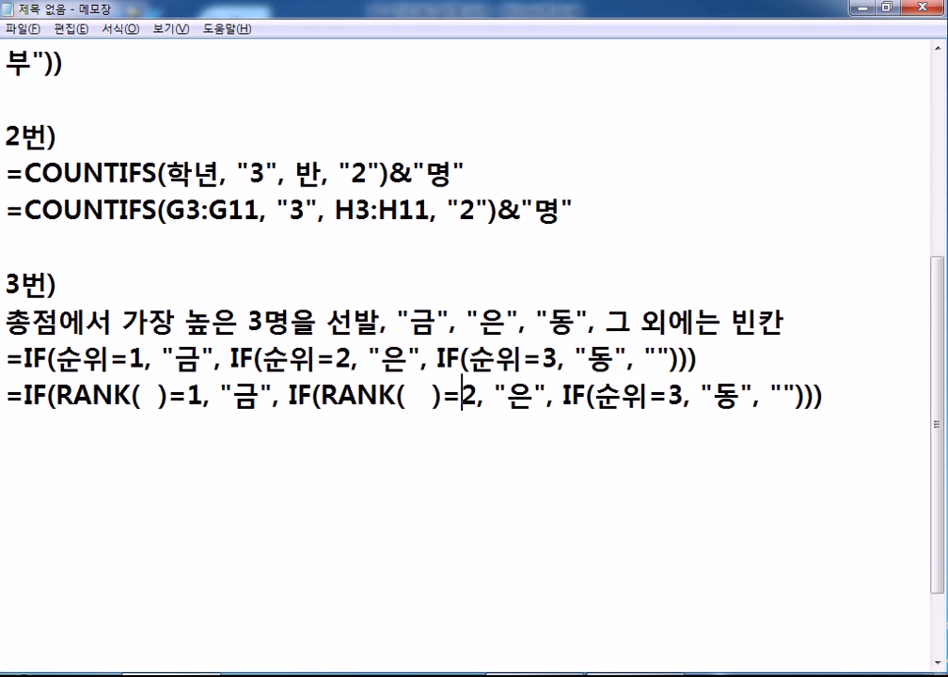
key("Right")
key("Right")
key("Right")
key("Right")
key("Right")
key("Right")
key("Right")
key("Right")
type("T")
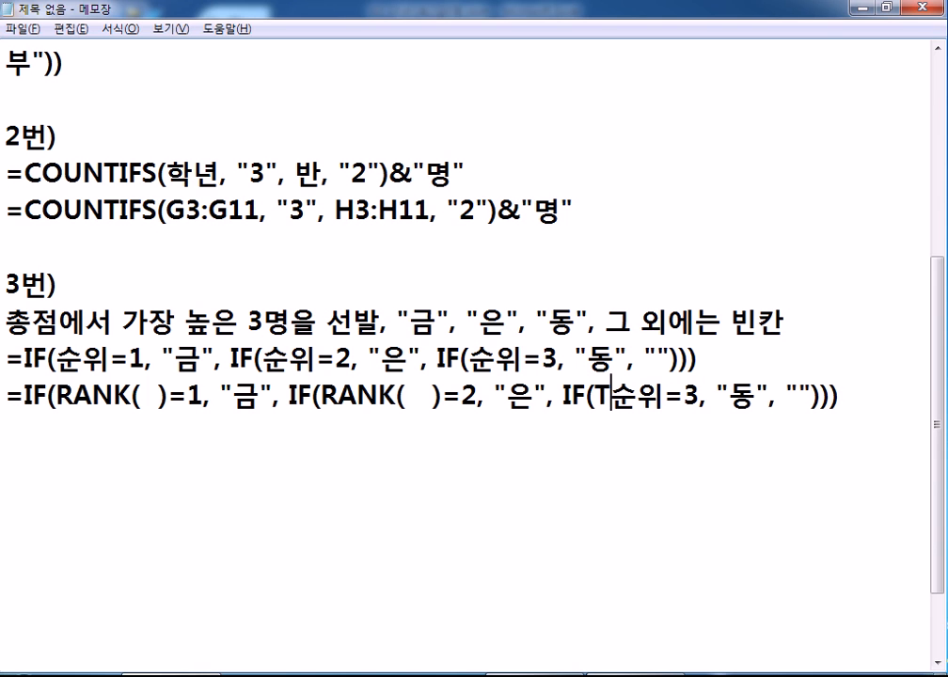
key("BackSpace")
type("RANK(   ")
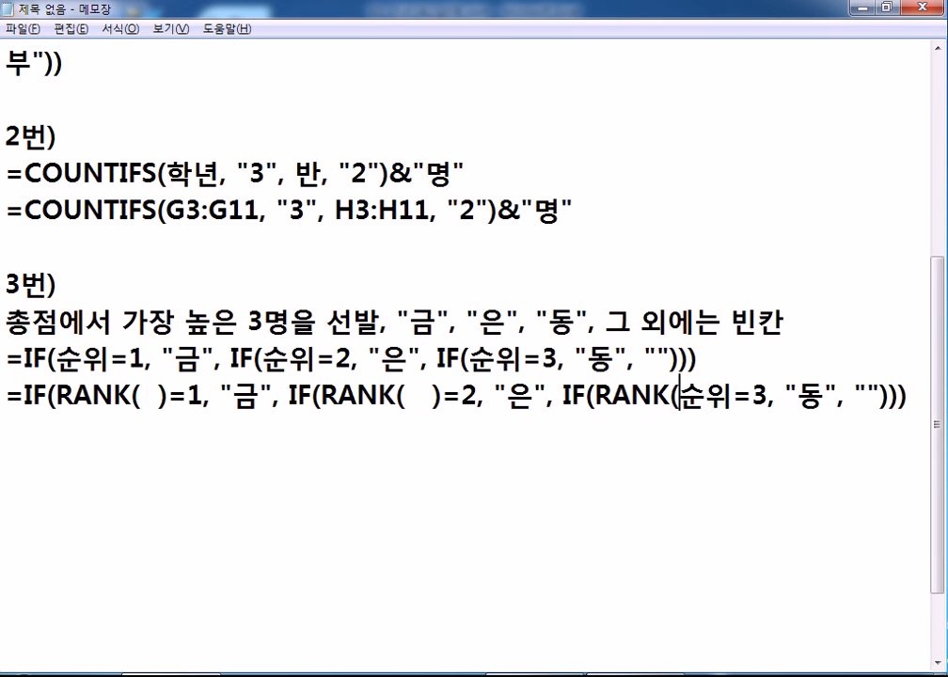
type(")")
key("Delete")
key("Delete")
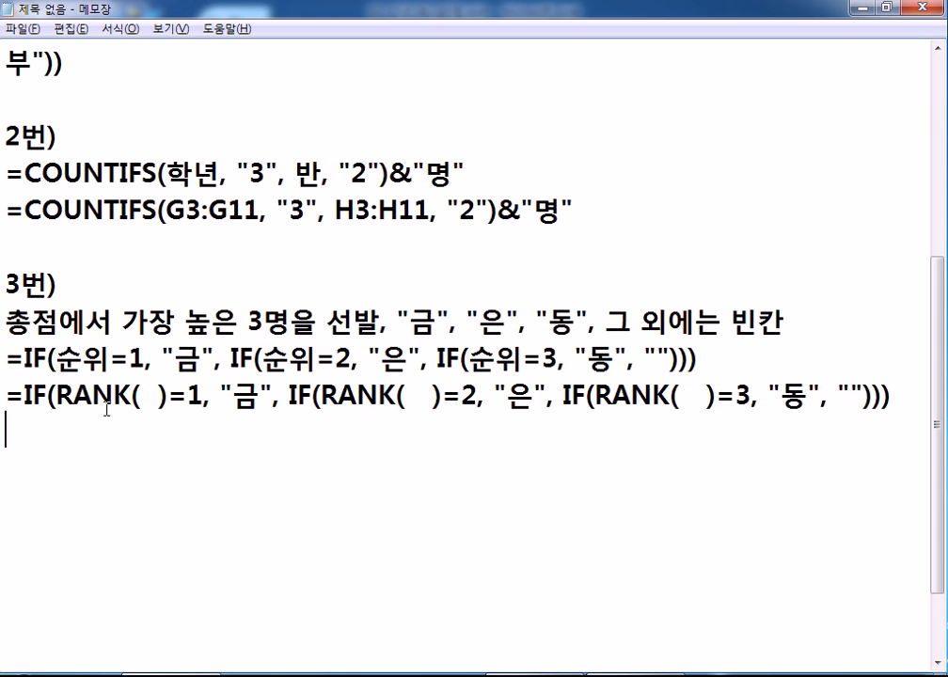
Step: Duplicate the RANK formula line and select the first RANK( ) blank in the new copy
key("Up")
key("shift+Down")
key("ctrl+c")
key("ctrl+v")
double_click(146, 437)
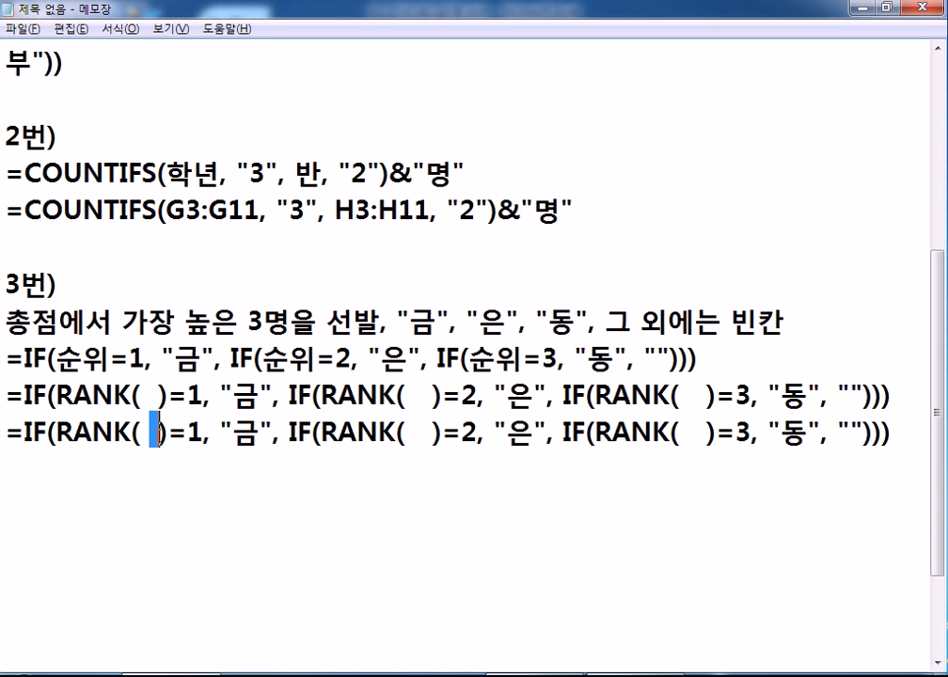
Step: Check the total scores from D15 in Excel and fill the first call as RANK(D15, D15:D24)
key("alt+Tab")
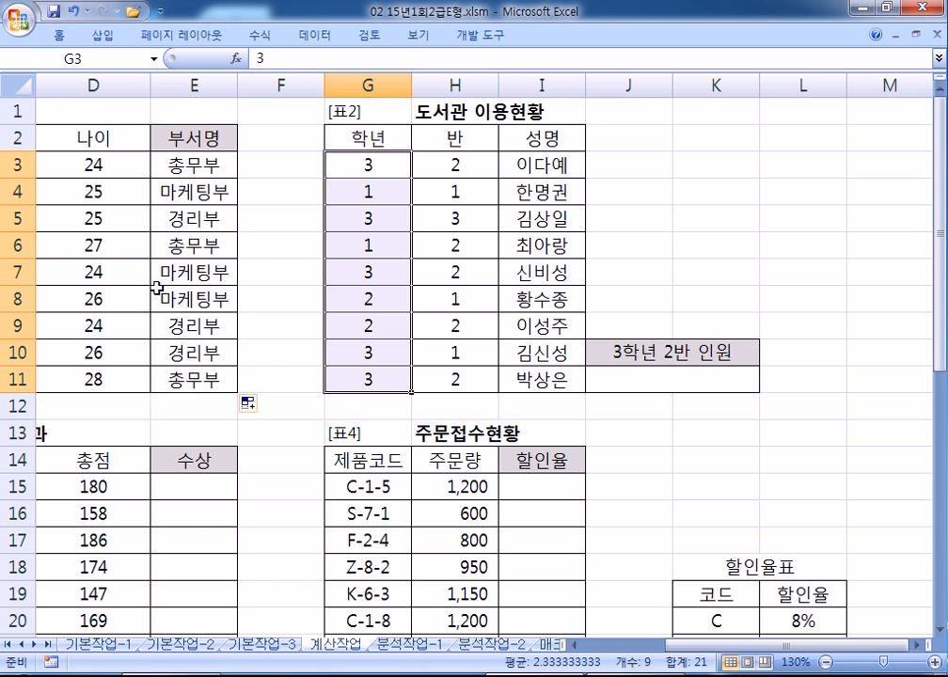
key("Home")
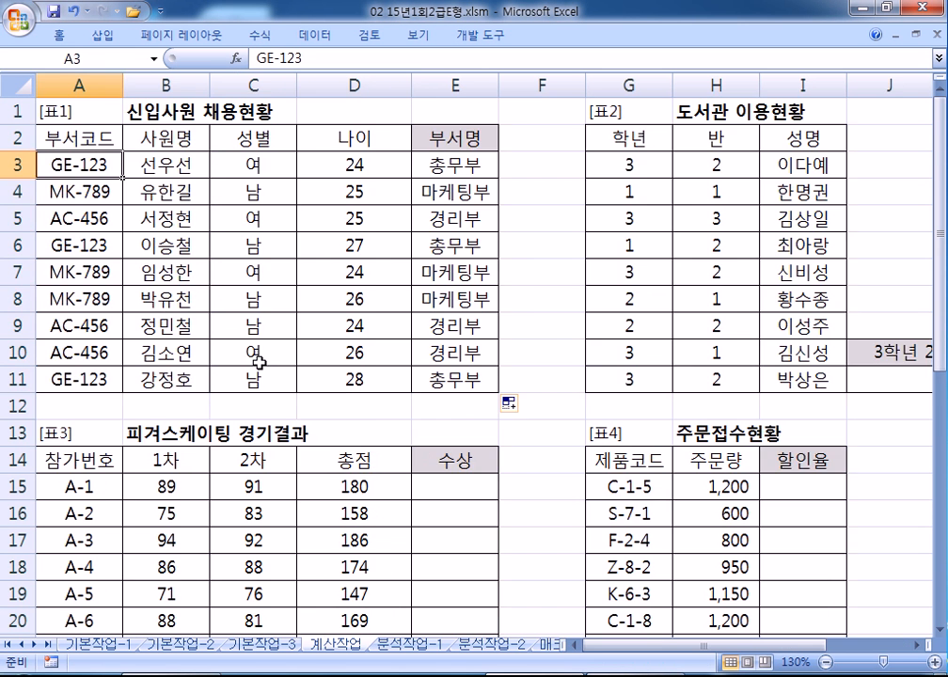
scroll(254, 364, "down", 3)
left_click(360, 246)
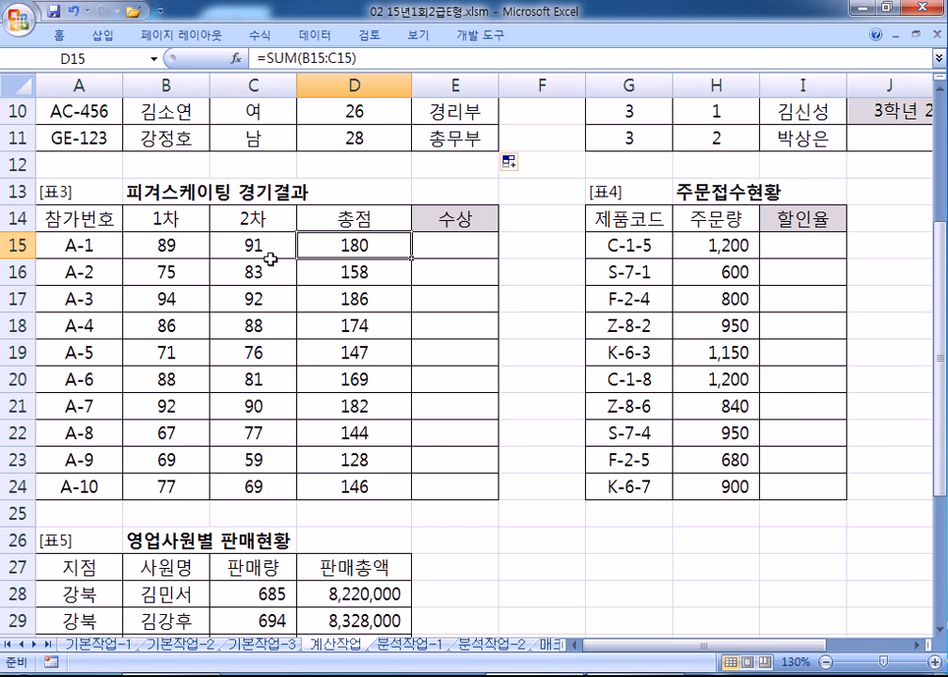
key("alt+Tab")
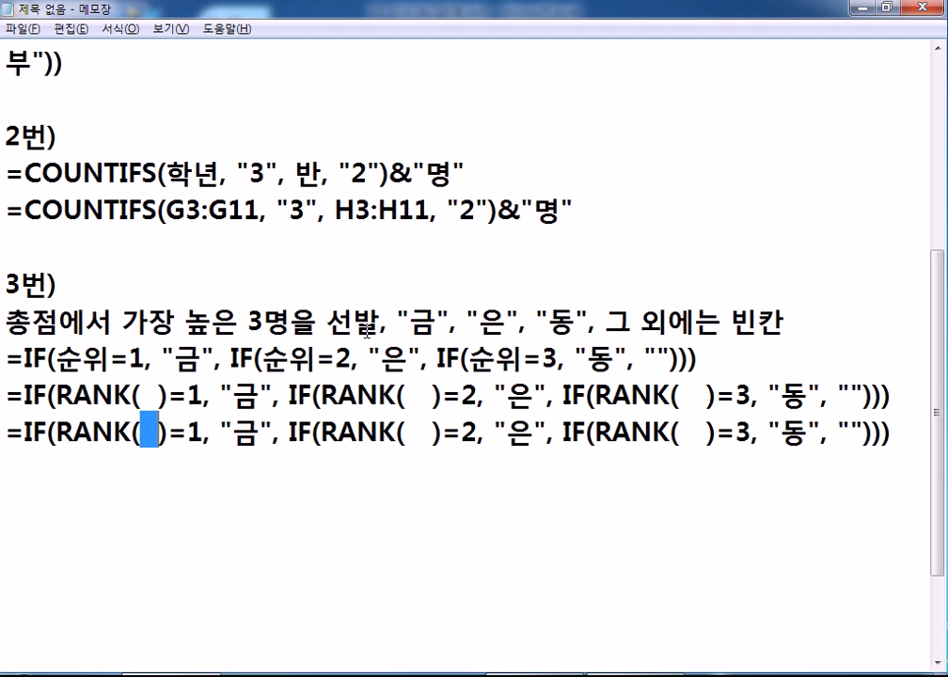
type("D1")
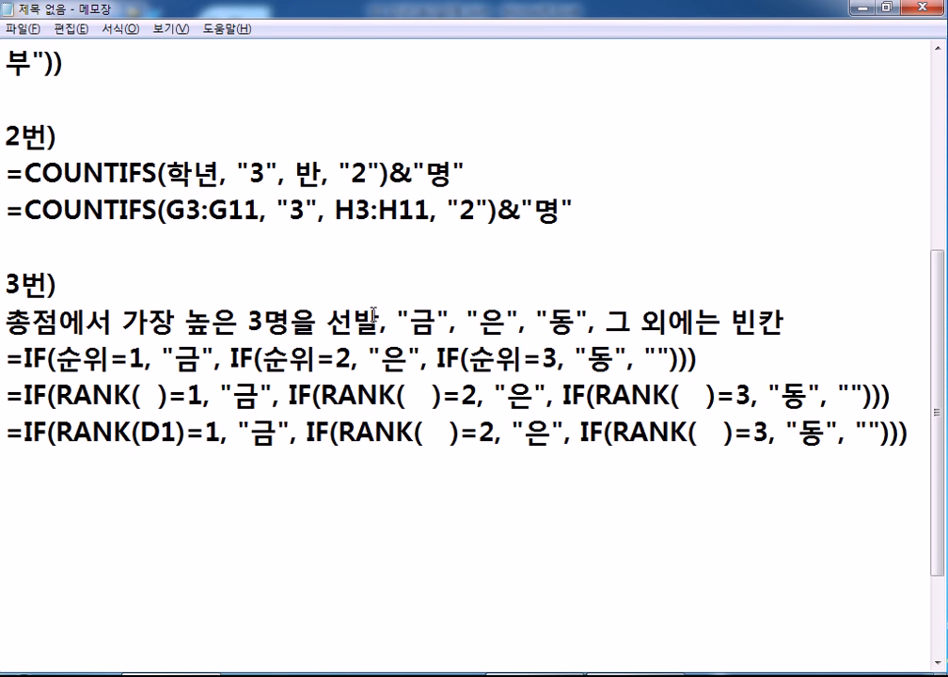
type("5, D15:")
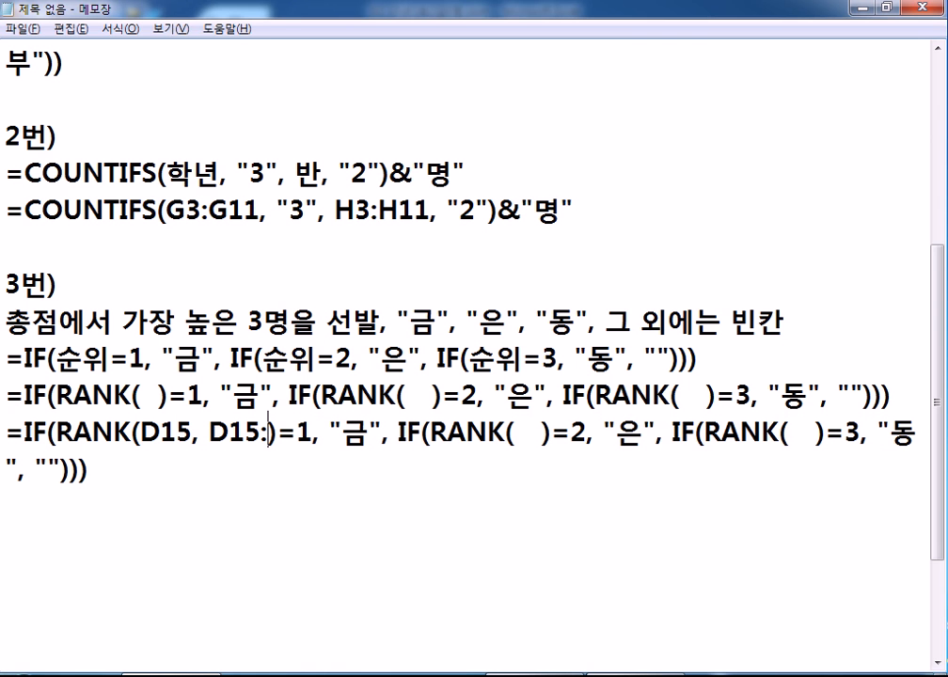
key("alt+Tab")
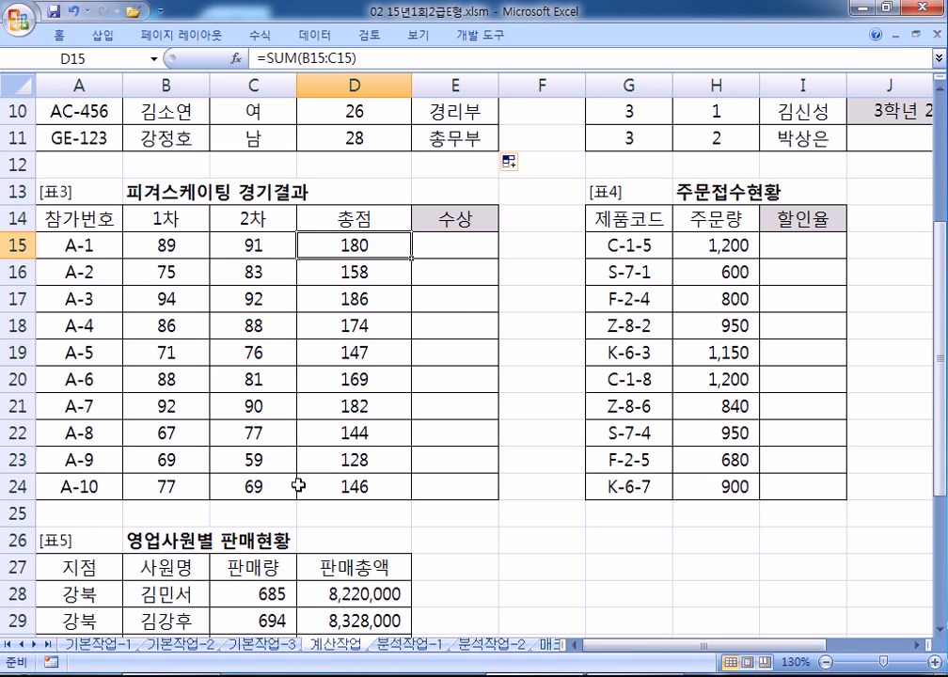
key("alt+Tab")
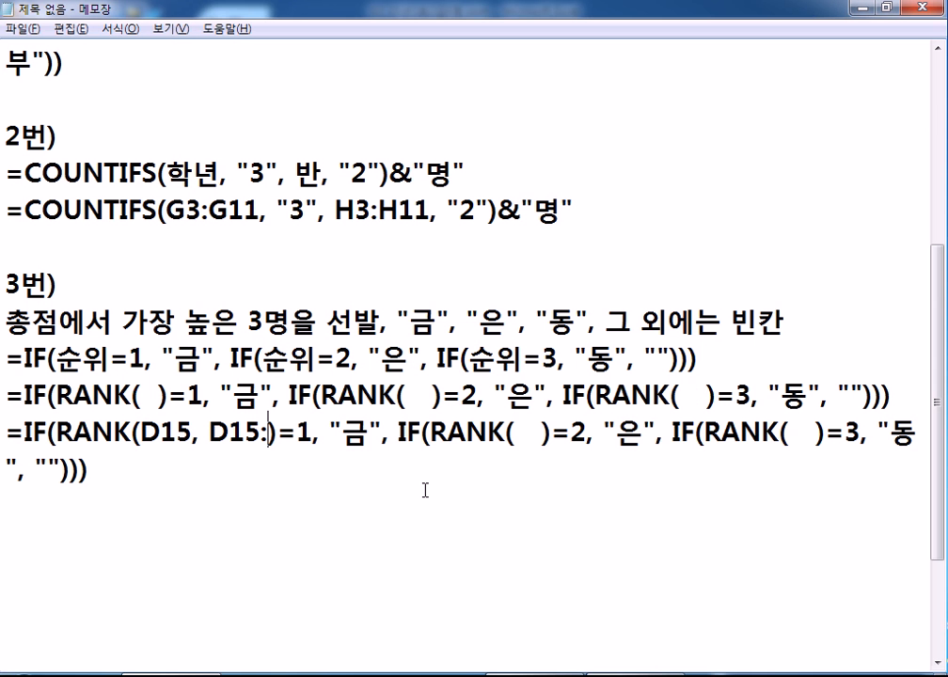
type("D24")
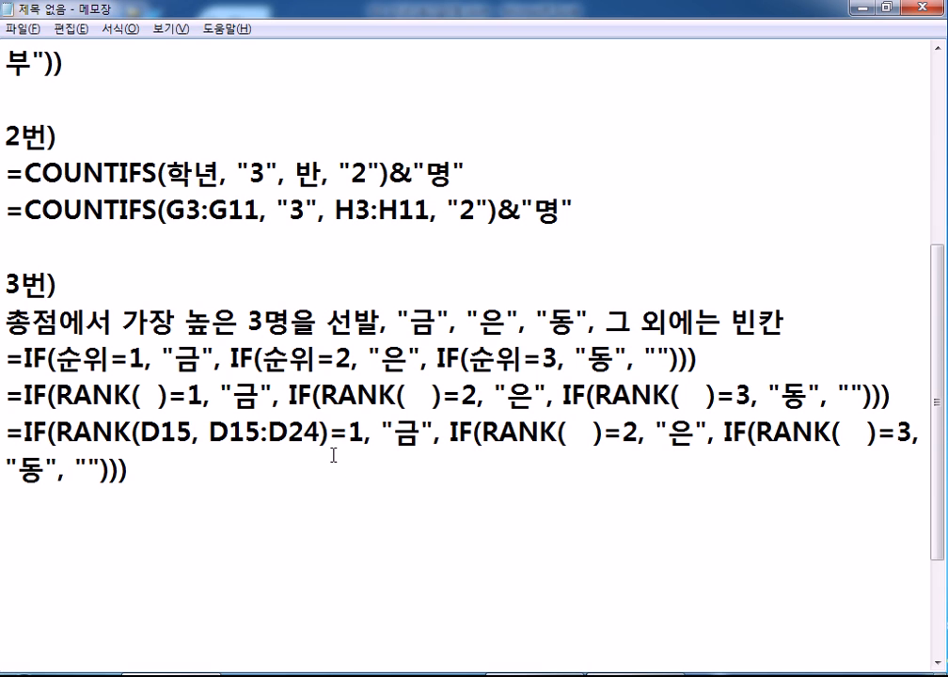
Step: Make the first RANK range absolute as $D$15:$D$24
left_click(209, 434)
key("shift+Right")
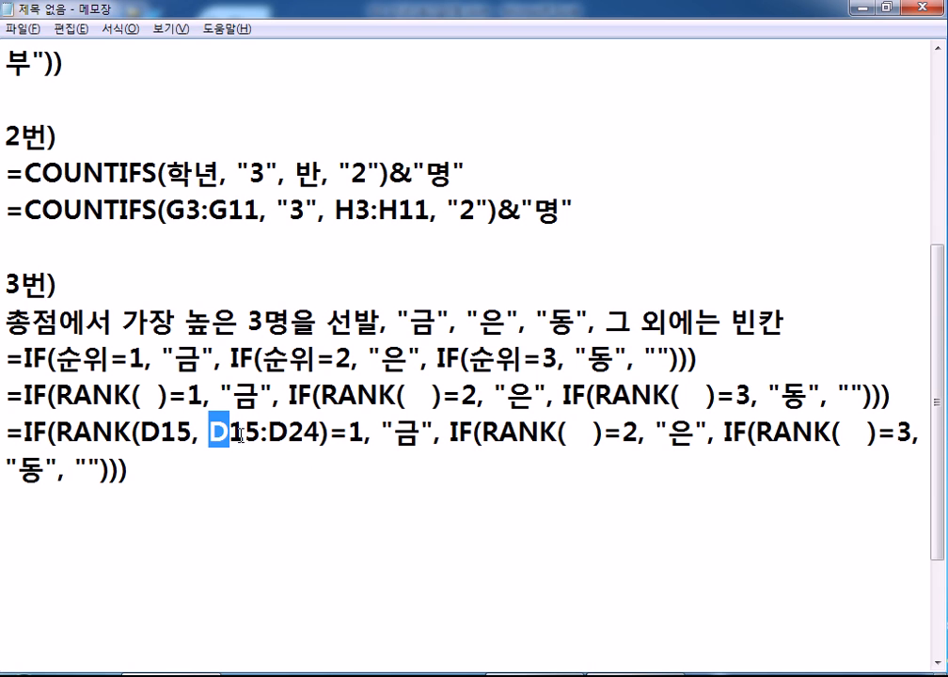
key("Left")
type("$")
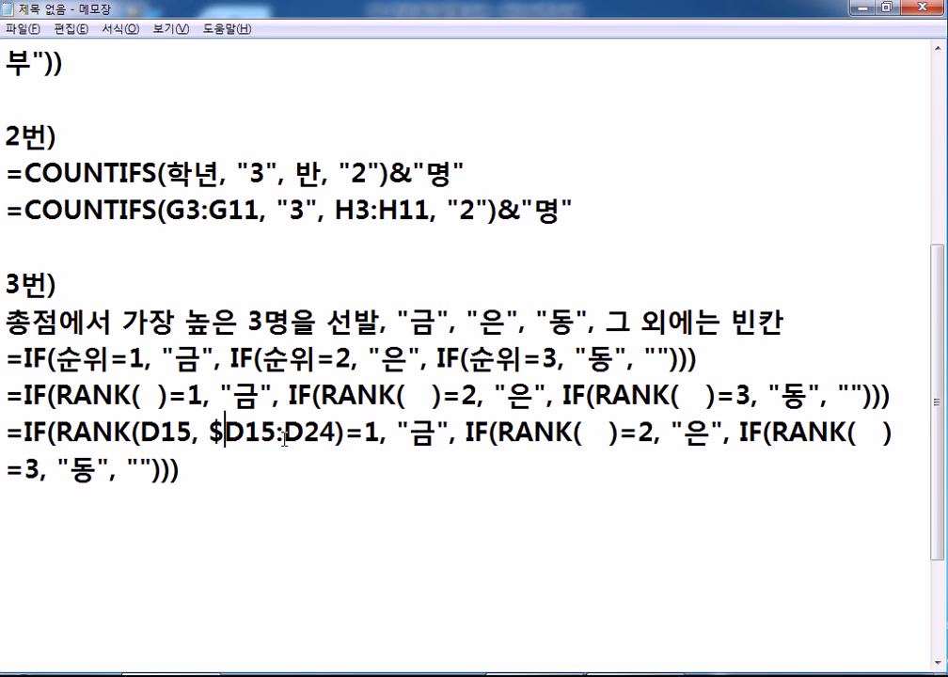
key("Right")
type("$")
left_click(298, 432)
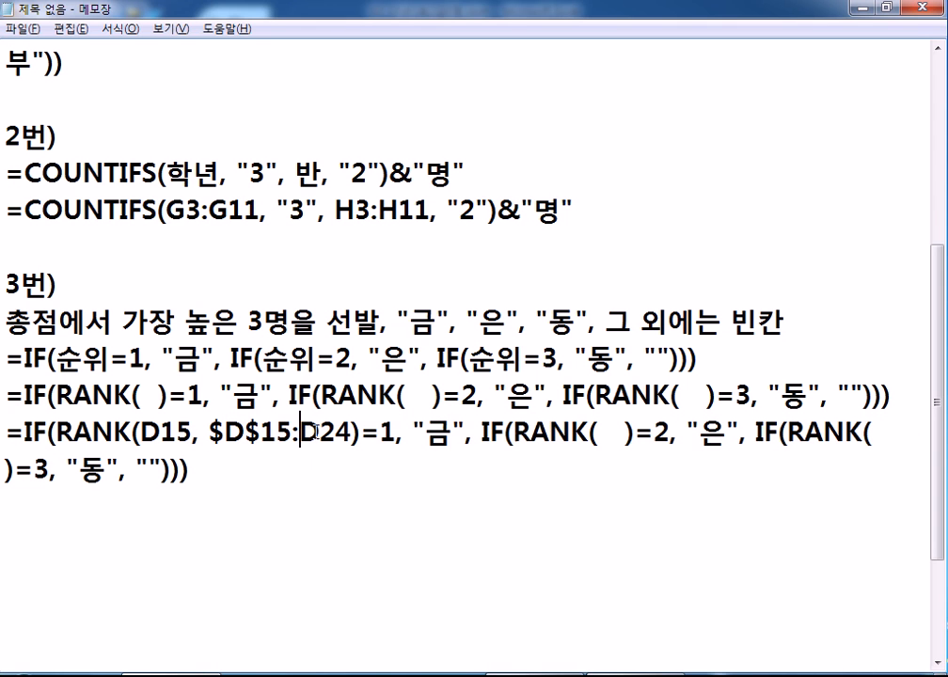
type("$")
key("Right")
type("$")
Step: Paste D15, $D$15:$D$24 into the second and third RANK calls
left_click_drag(382, 433, 141, 430)
key("ctrl+c")
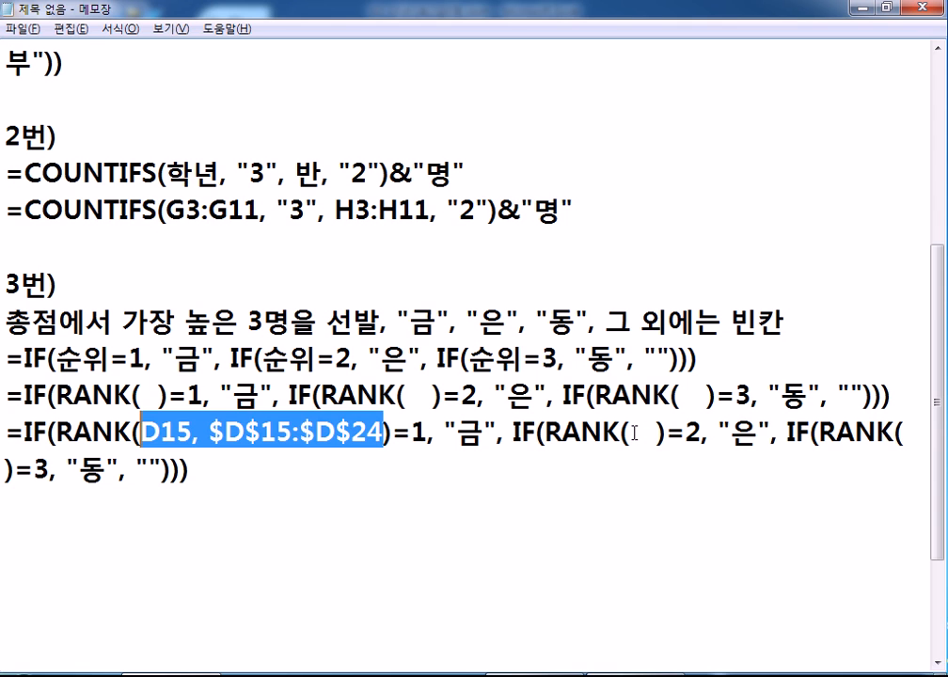
left_click_drag(626, 434, 658, 434)
key("ctrl+v")
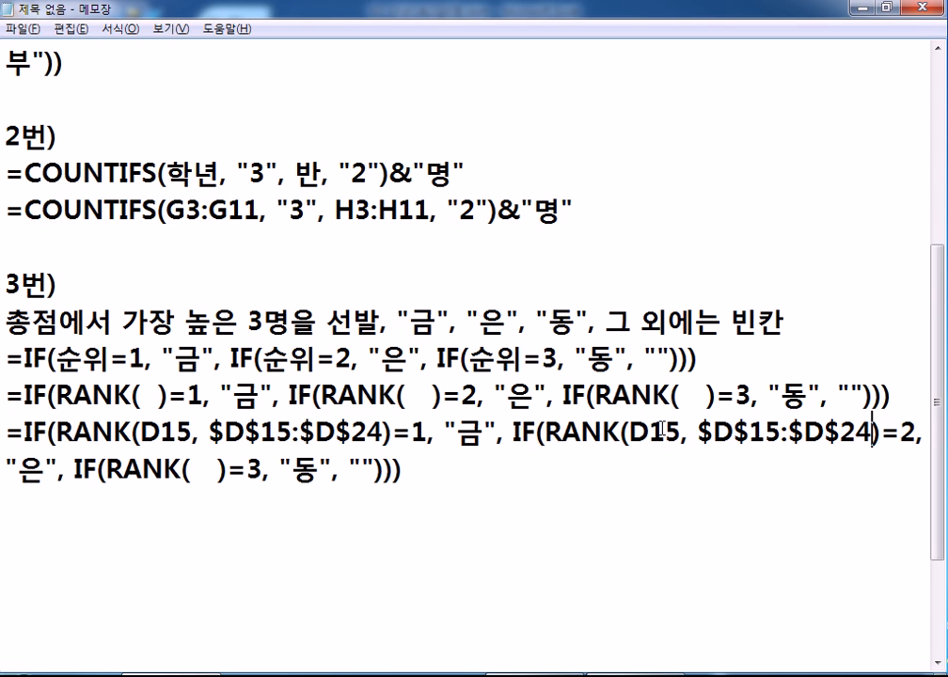
left_click_drag(187, 468, 212, 467)
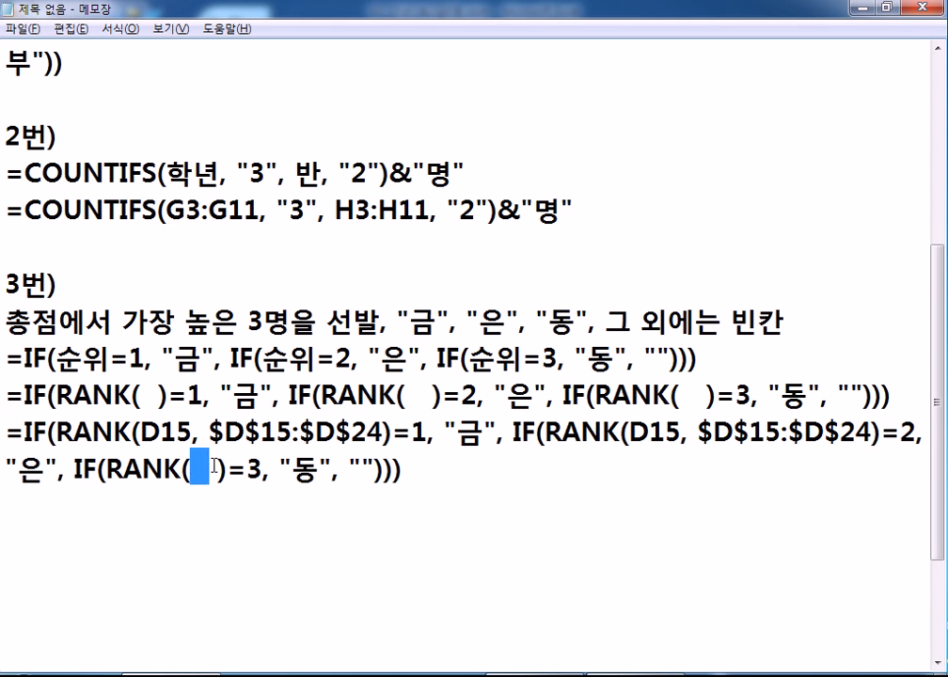
key("ctrl+v")
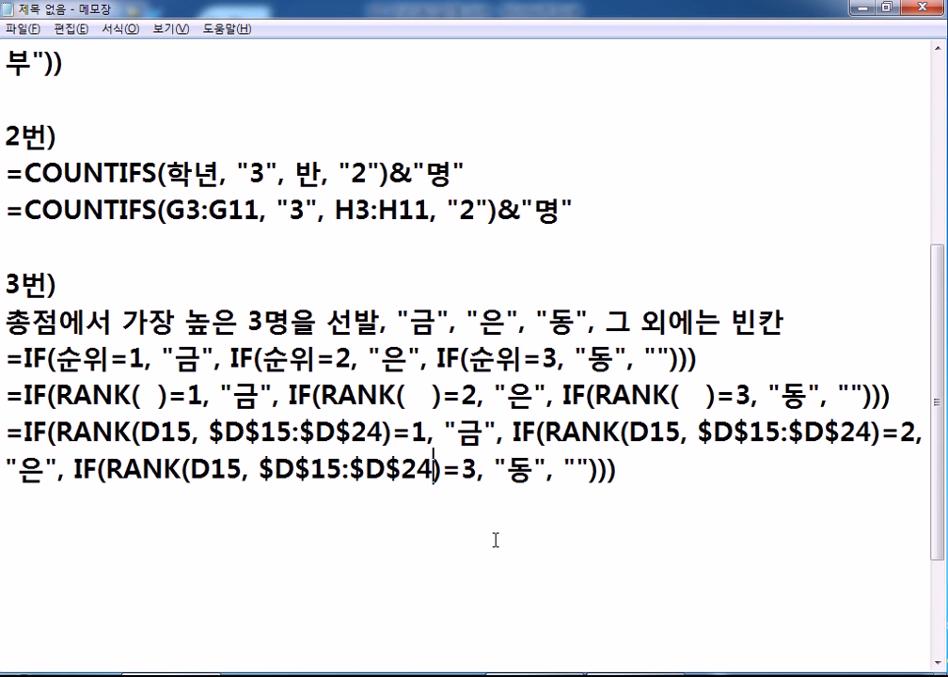
left_click_drag(615, 468, 6, 433)
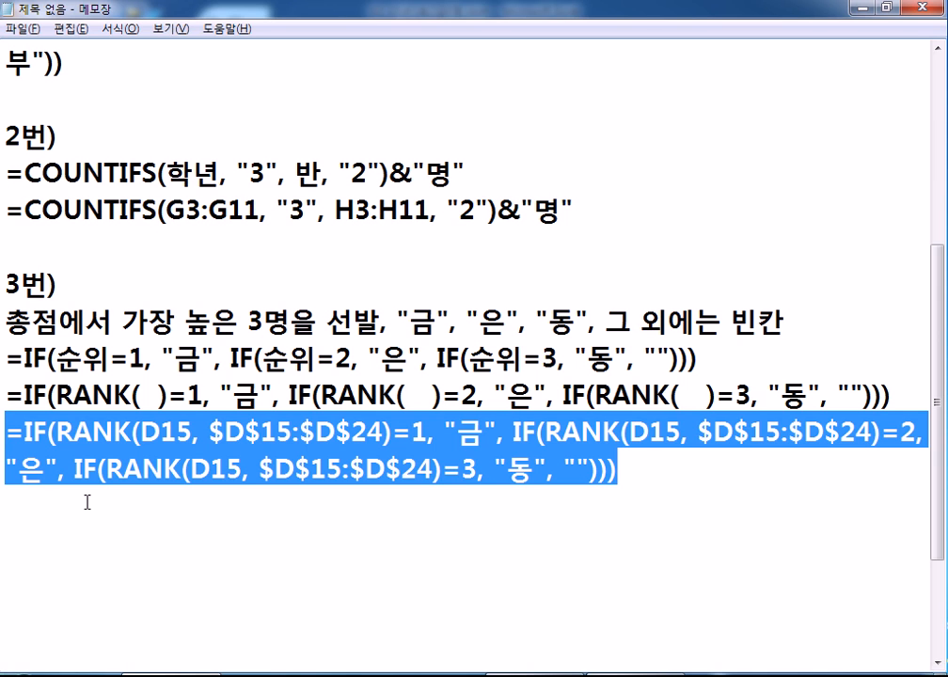
left_click(160, 535)
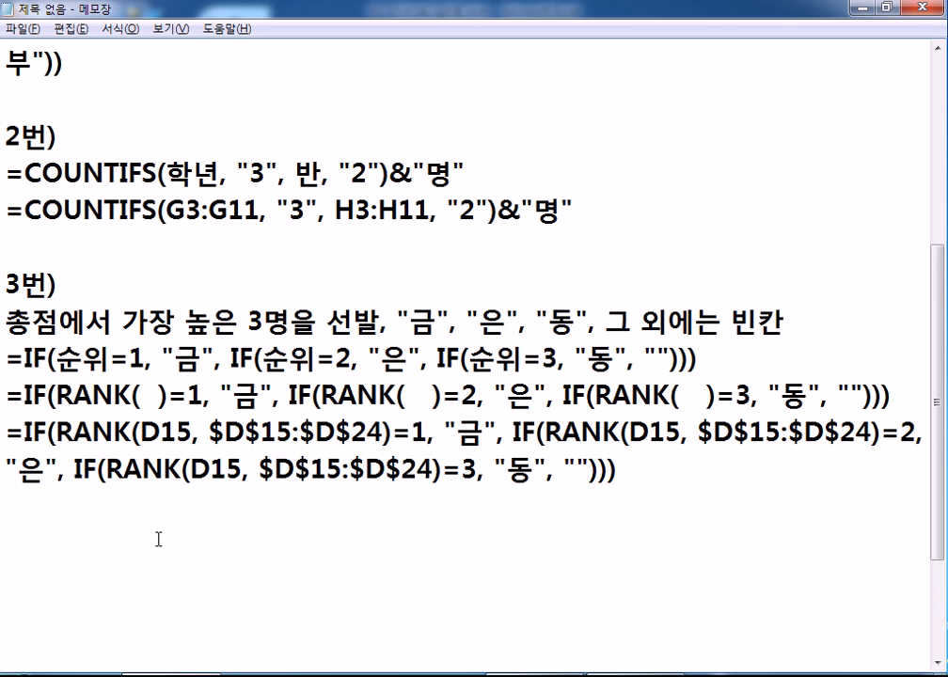
scroll(158, 539, "down", 1)
scroll(159, 540, "down", 1)
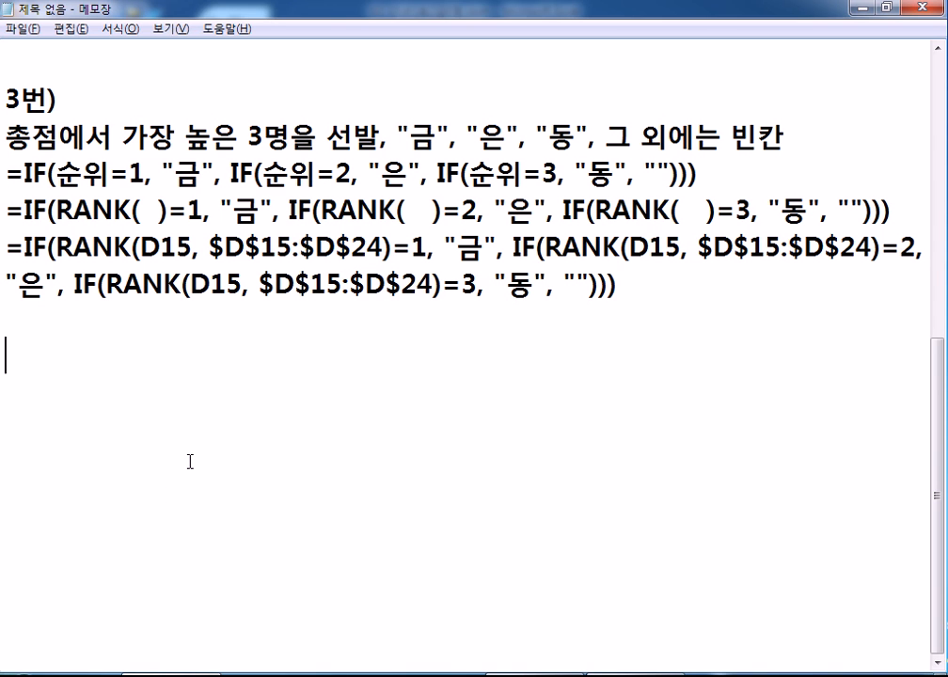
Step: Add a 4번) heading on a new line in the Notepad notes
type("4QJS")
key("BackSpace")
key("BackSpace")
key("BackSpace")
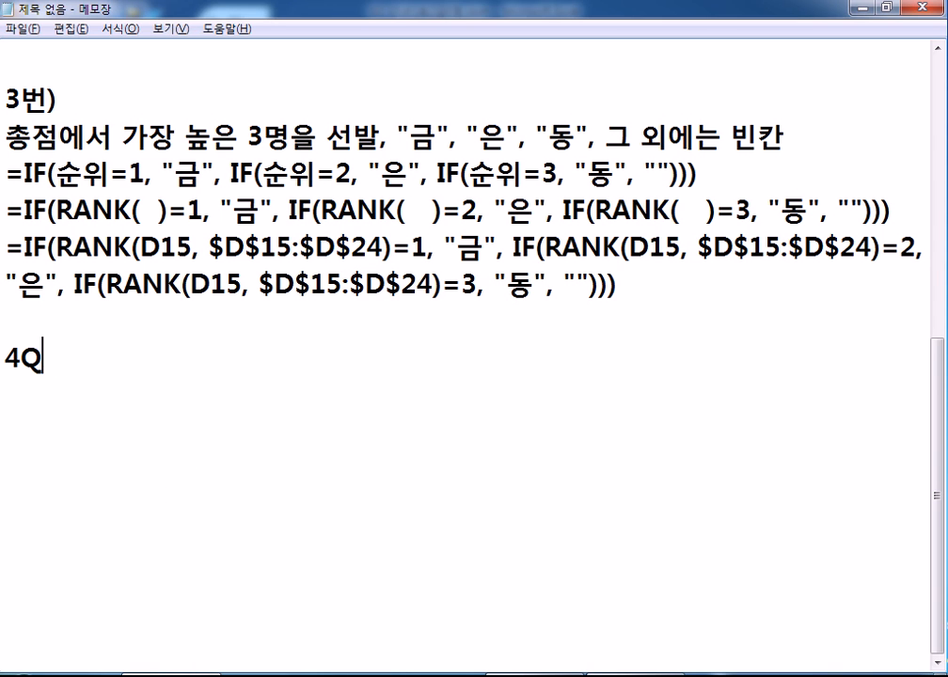
type("번)")
key("Return")
Step: Paste the nested IF/RANK medal formula into E15 and fill it down to E24
left_click_drag(628, 282, 6, 243)
key("ctrl+c")
key("alt+Tab")
left_click(437, 244)
key("ctrl+v")
key("Return")
left_click(479, 246)
double_click(498, 262)
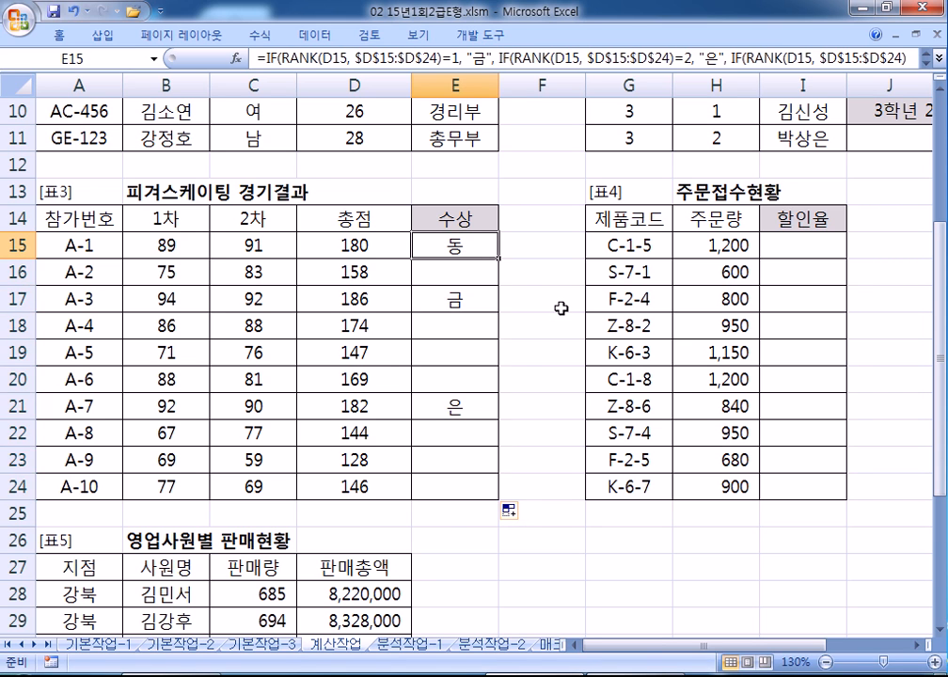
Step: Place the Notepad caret under 4번), then scroll the sheet right to show the 할인율표
key("alt+Tab")
left_click(57, 391)
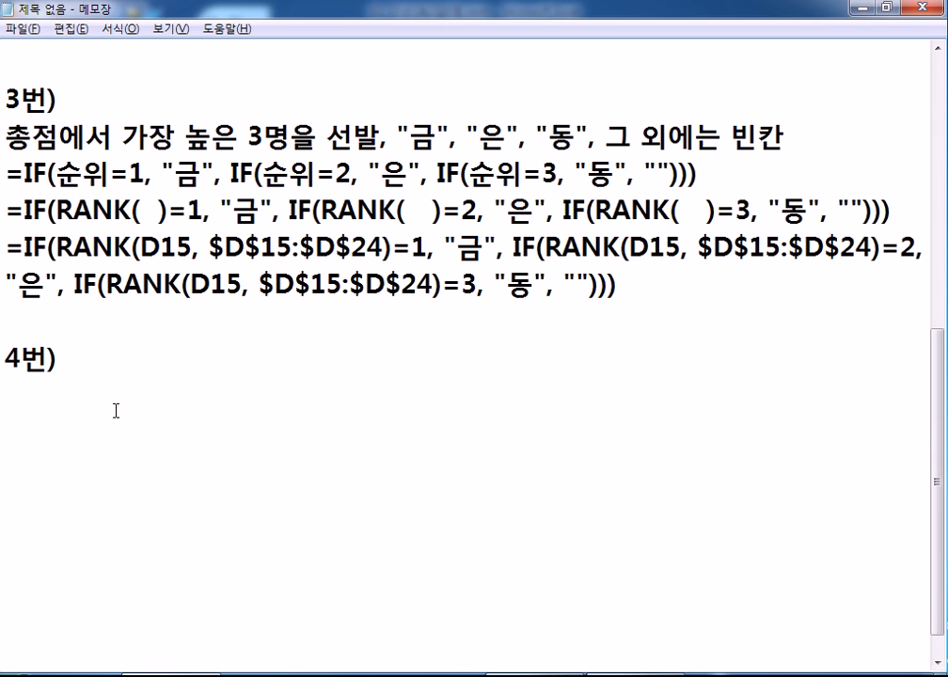
key("alt+Tab")
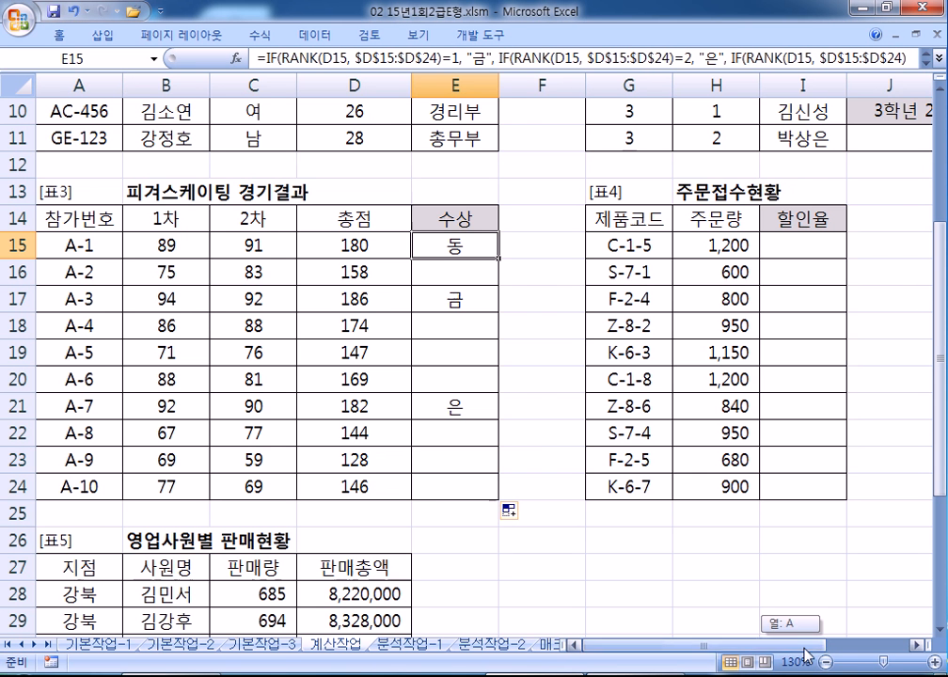
left_click(914, 645)
left_click(914, 645)
left_click(914, 645)
left_click(913, 645)
left_click(914, 645)
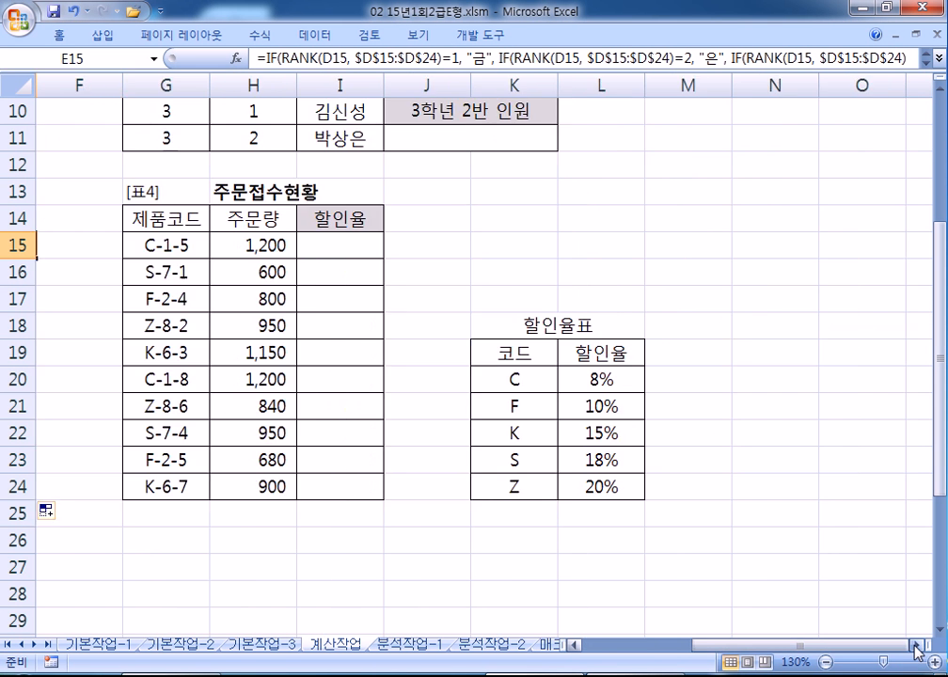
double_click(156, 246)
left_click_drag(155, 247, 125, 246)
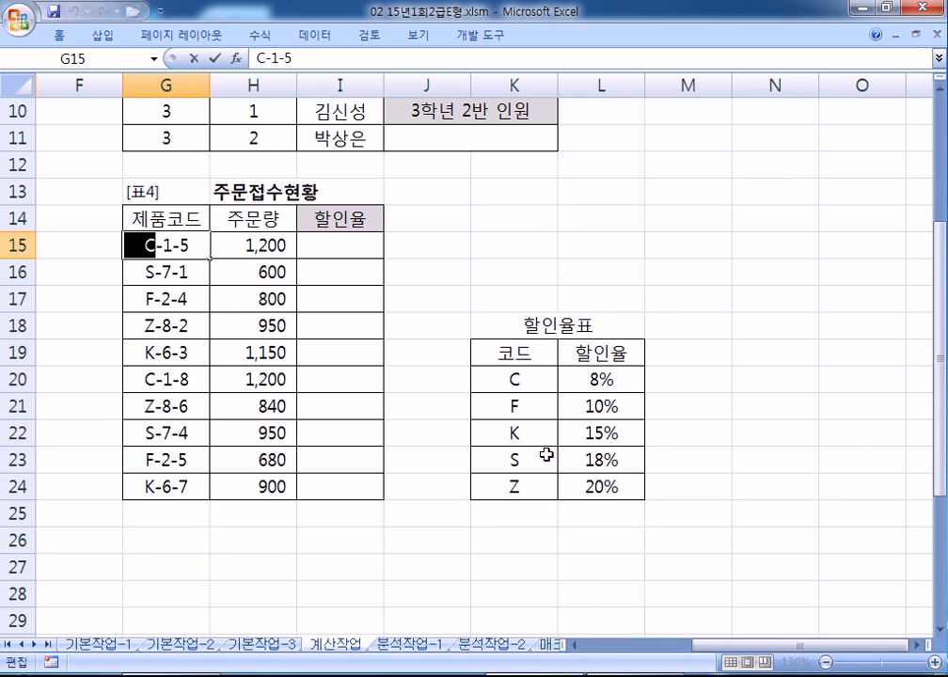
left_click(583, 379)
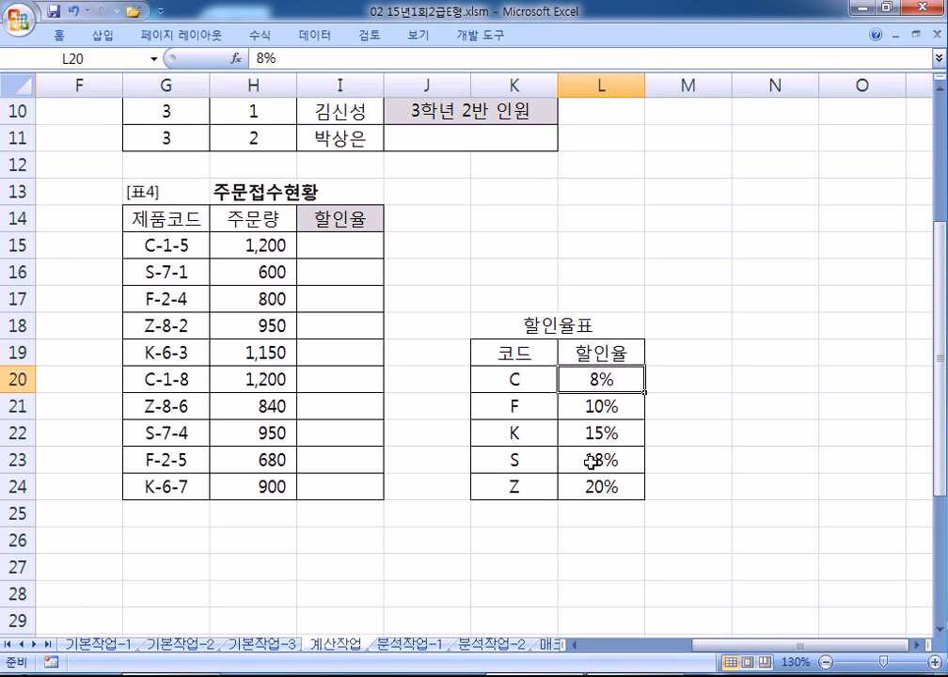
double_click(132, 244)
left_click_drag(132, 244, 149, 244)
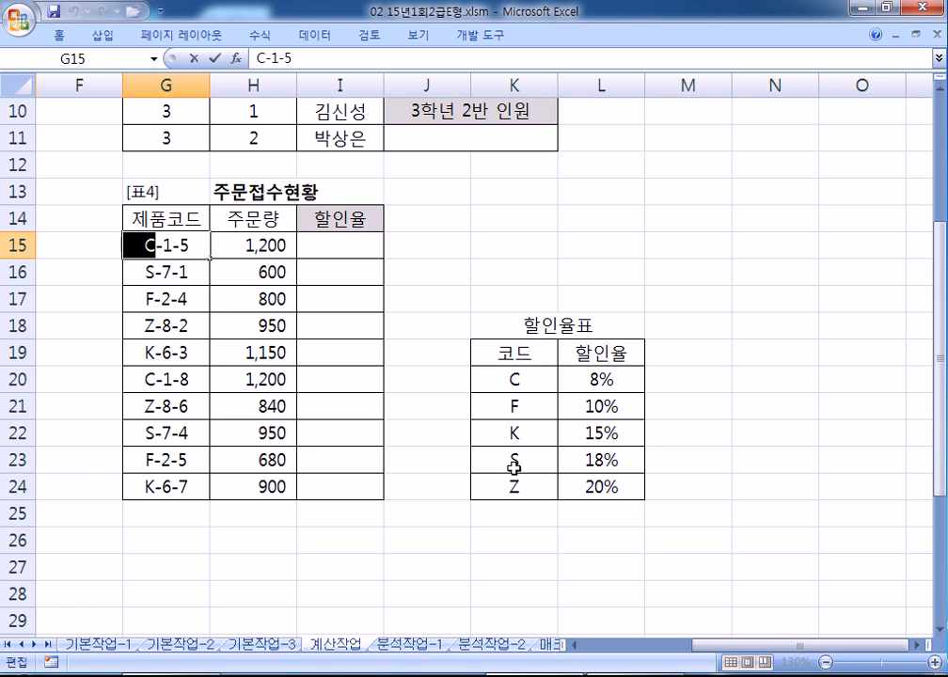
Step: In I15, start =VLOOKUP(LEFT(G15,1), using the product code's first letter as lookup value
left_click(313, 242)
type("=피ㅐ")
key("BackSpace")
key("BackSpace")
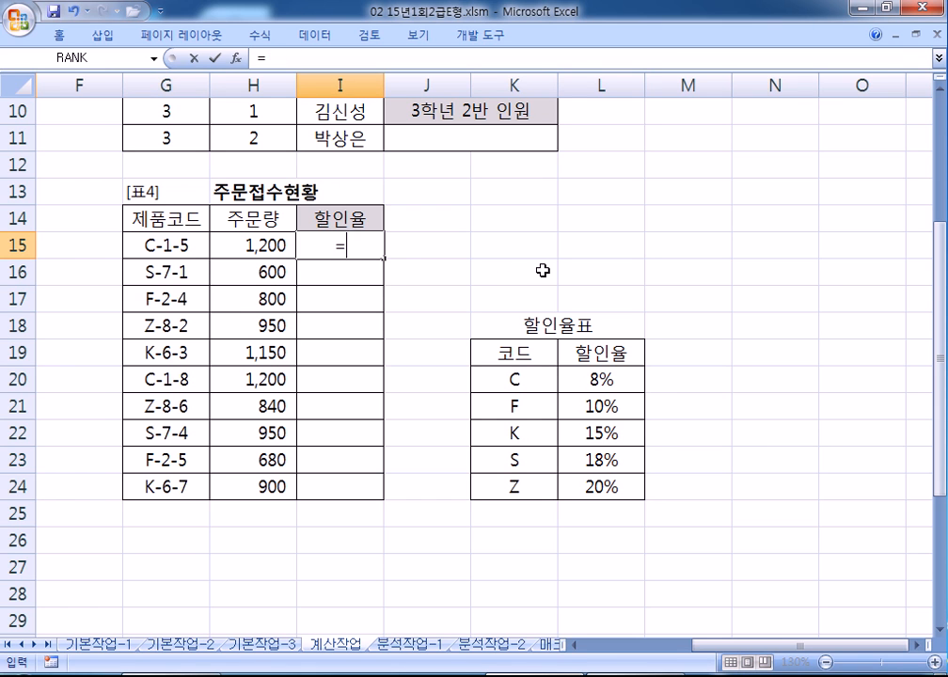
type("VL")
key("Tab")
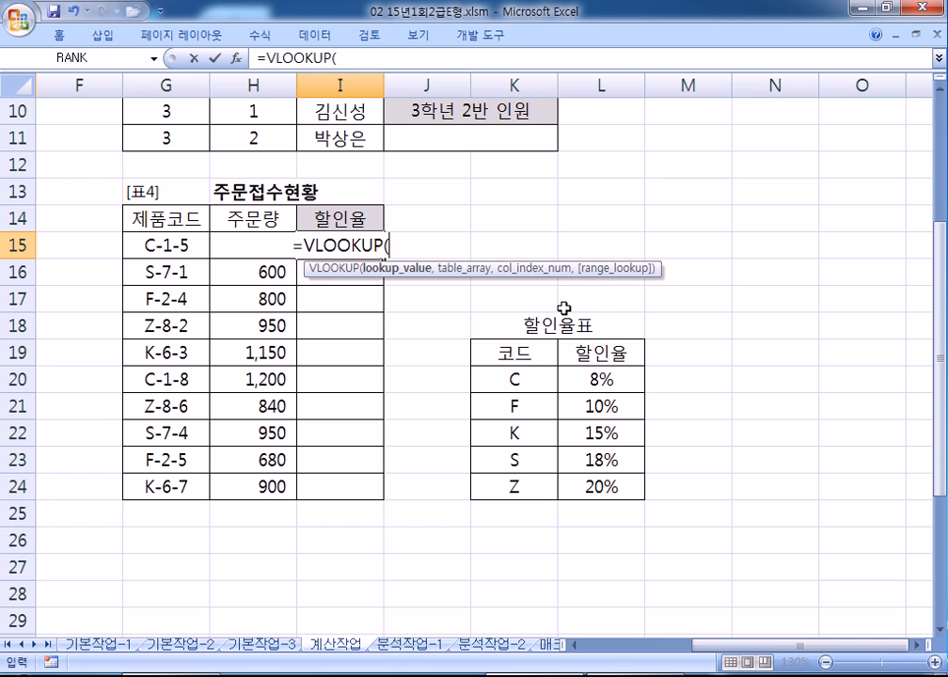
type("LEFT(")
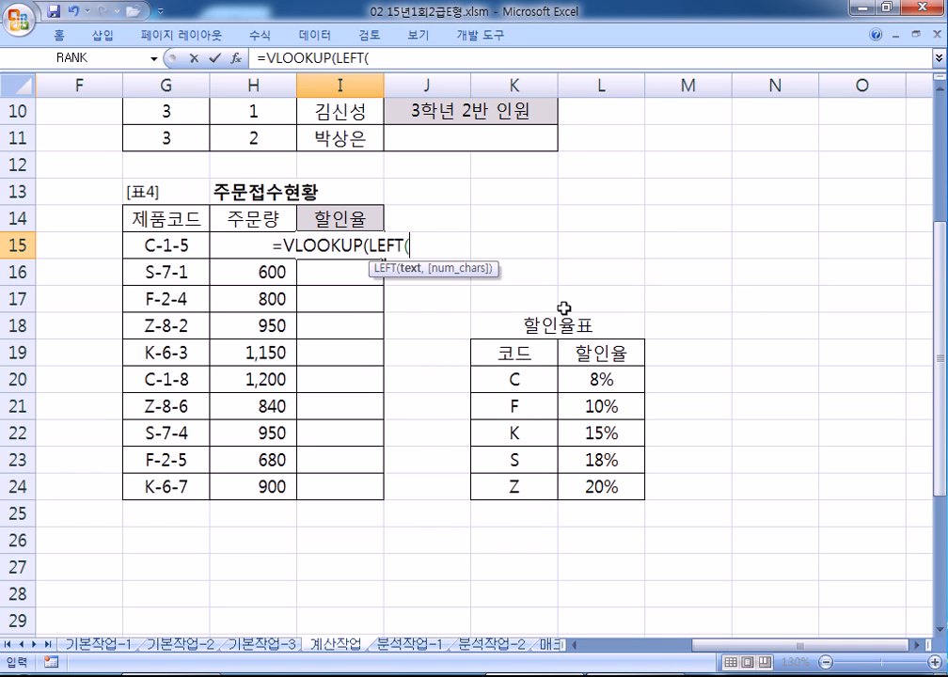
left_click(170, 245)
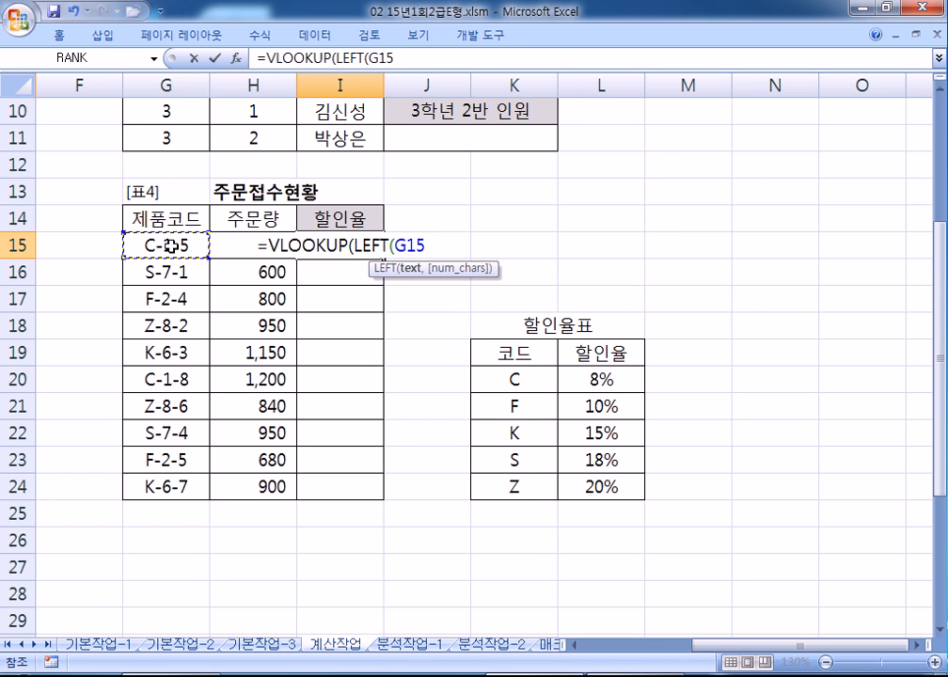
type(",1),")
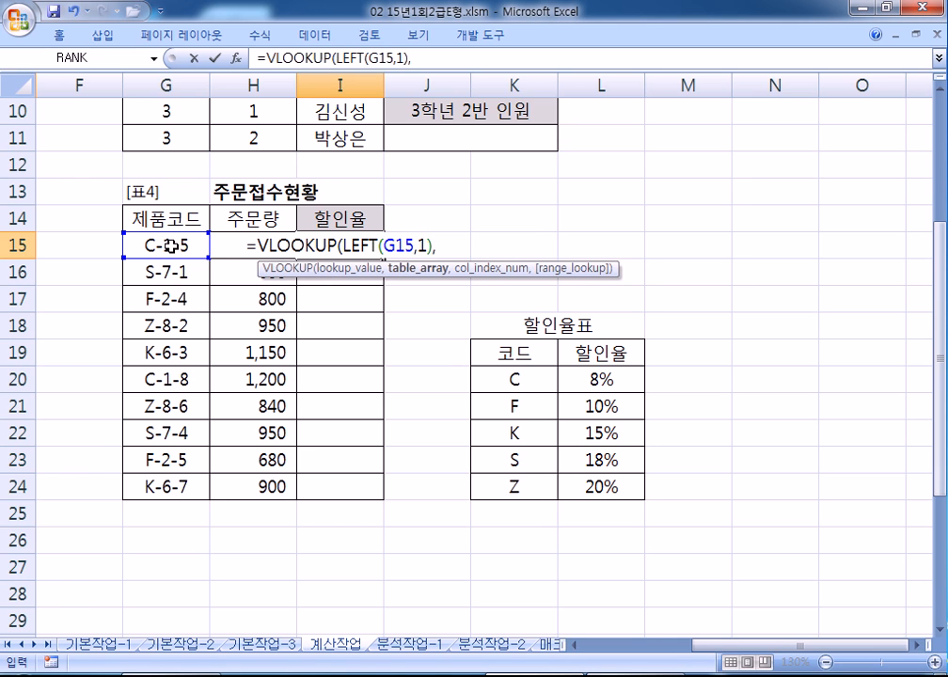
Step: Finish the formula with the absolute range $K$20:$L$24 and column 2, accepting Excel's correction
left_click_drag(505, 379, 603, 481)
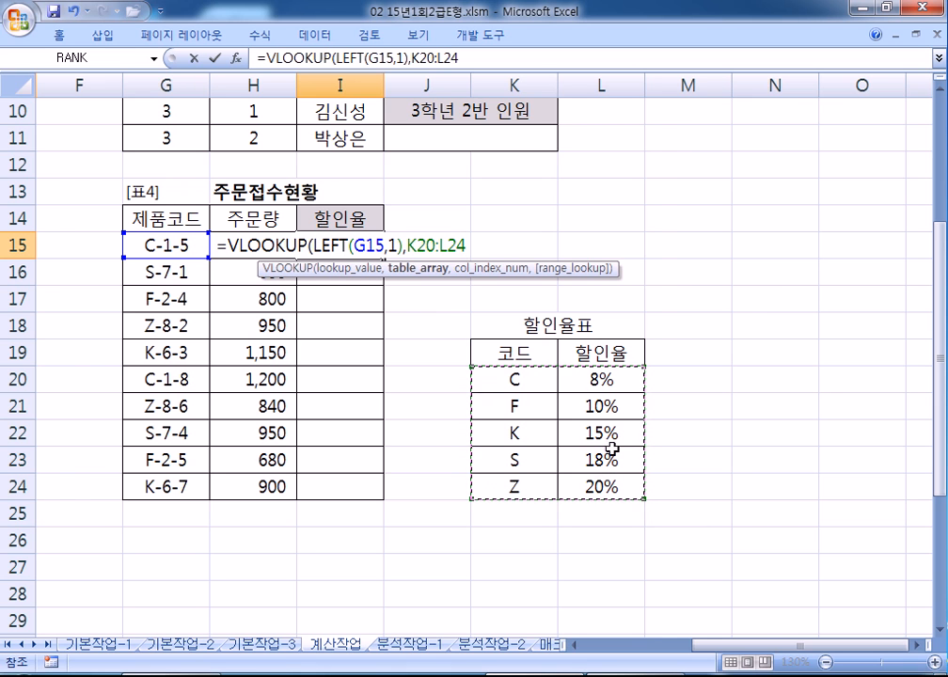
key("F4")
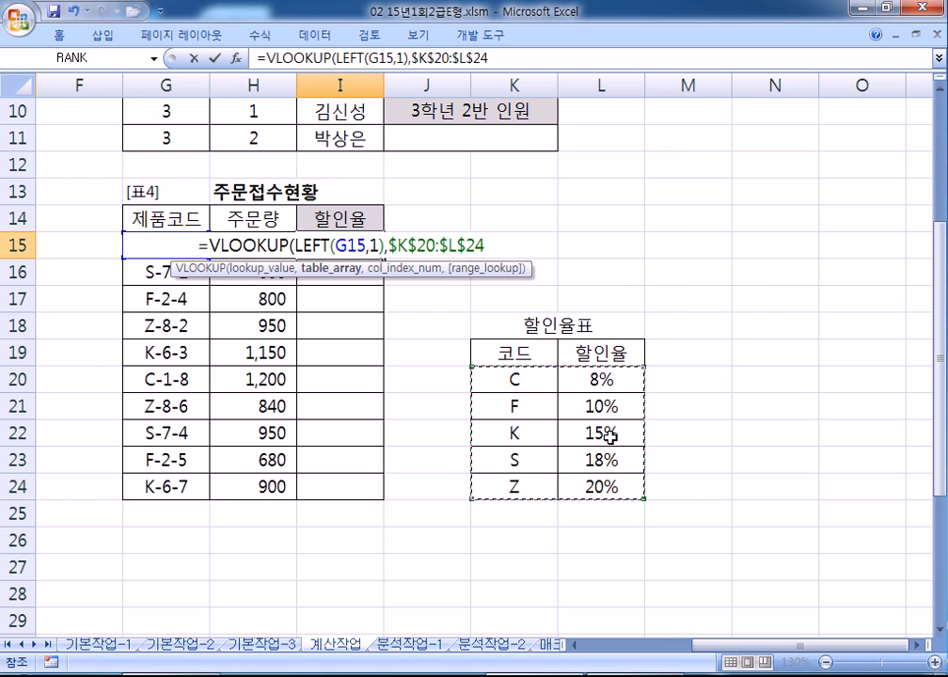
type(",")
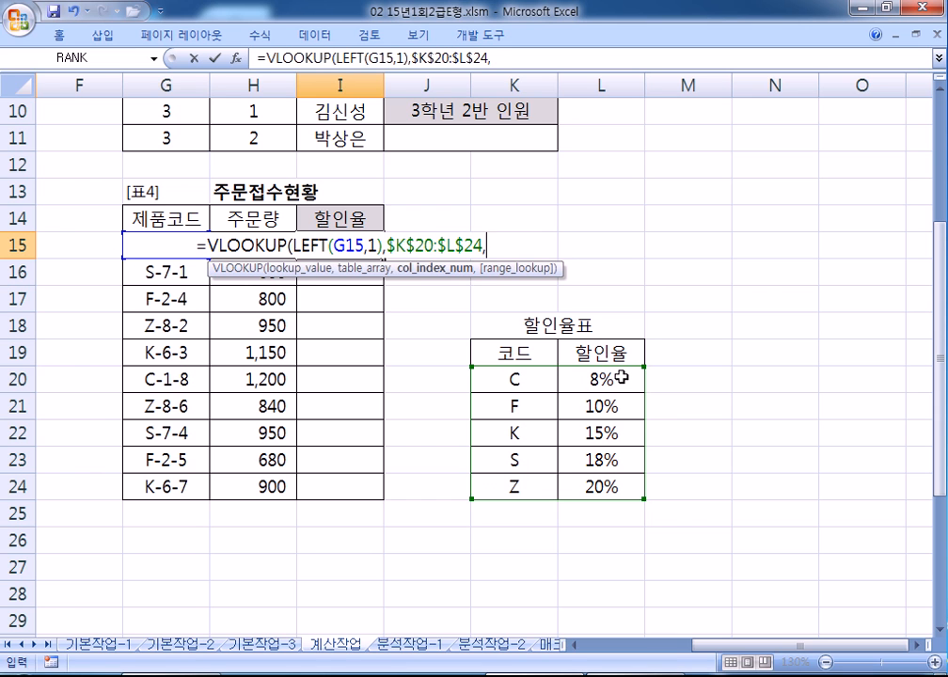
type("2,")
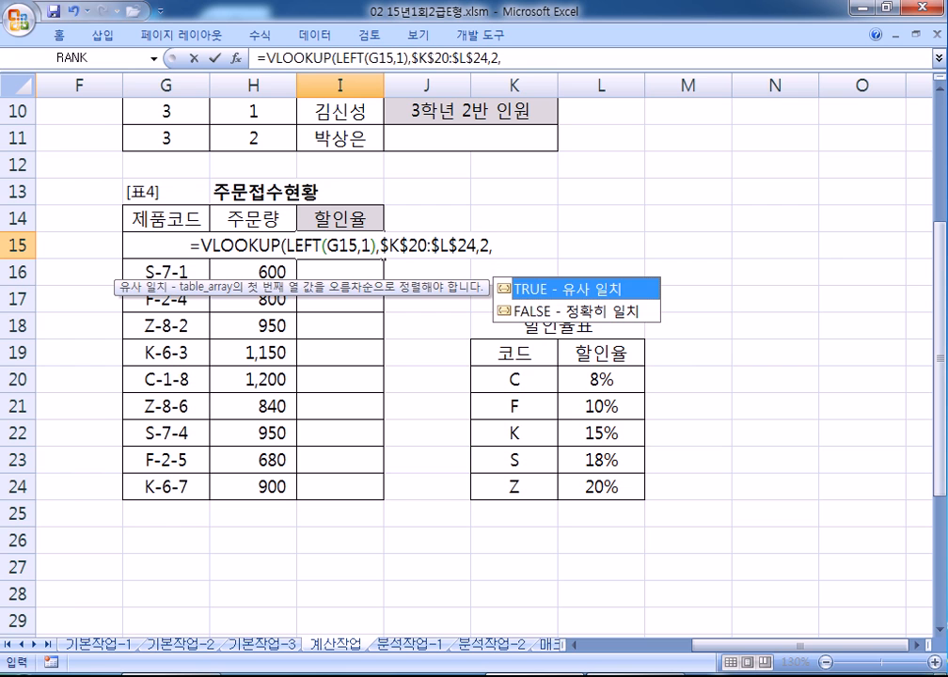
key("Return")
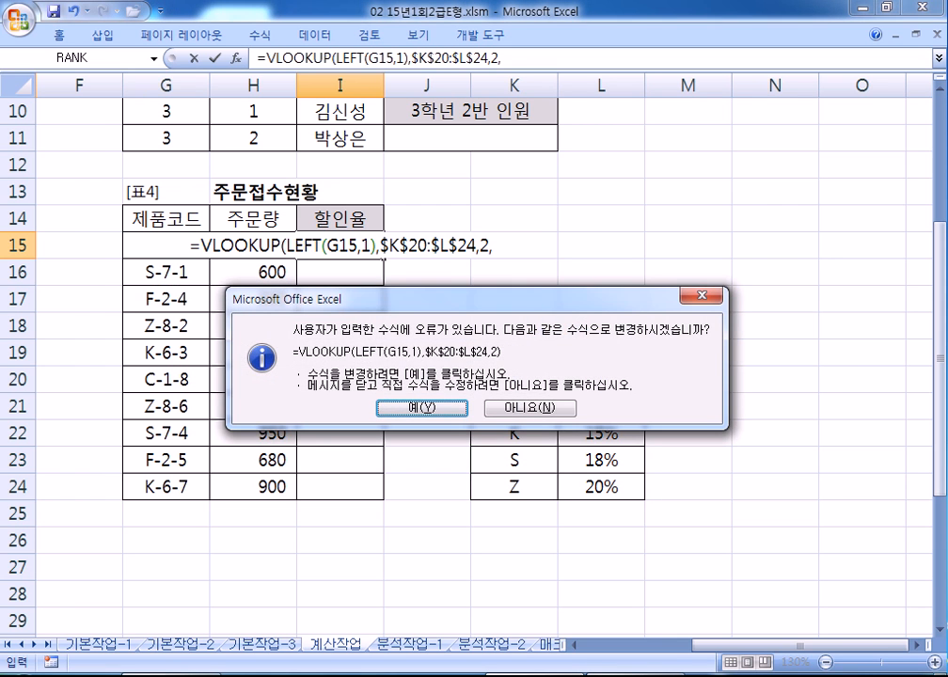
key("Return")
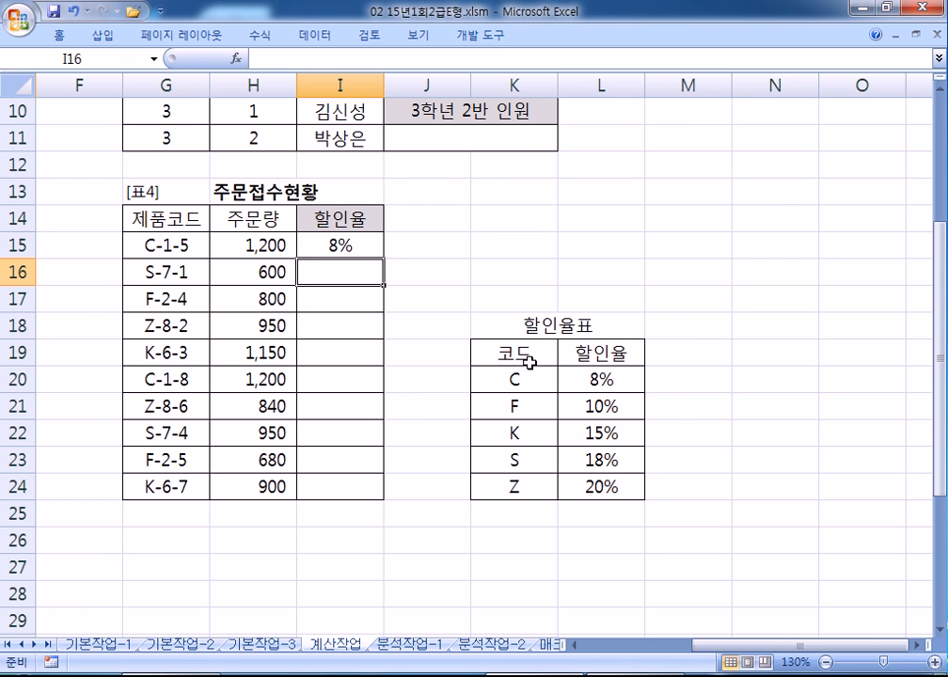
Step: Fill the I15 discount formula down to I24 and select its text in the formula bar
left_click(363, 245)
left_click_drag(384, 257, 383, 498)
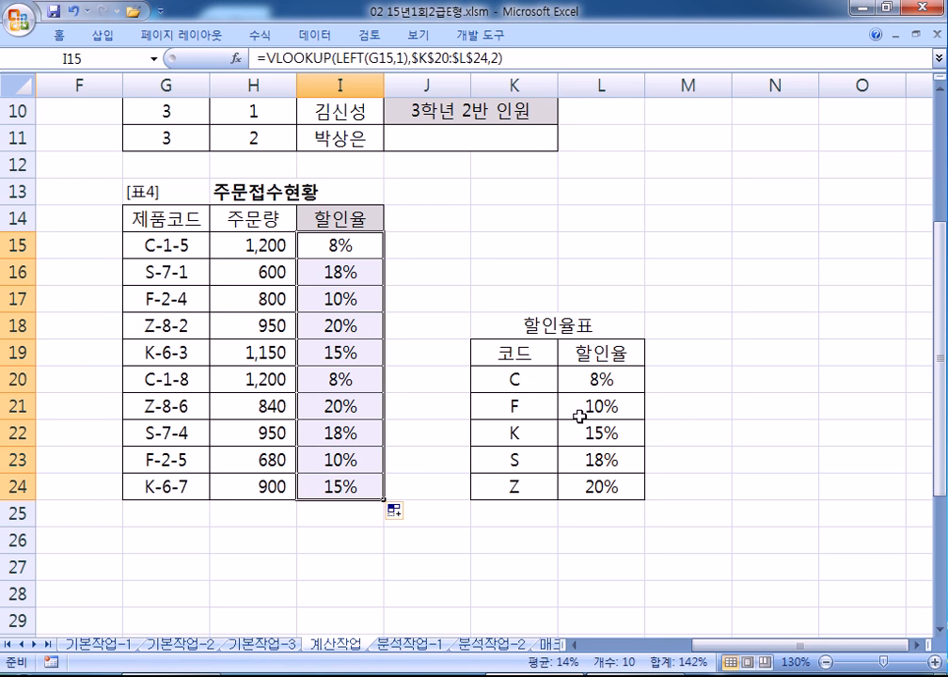
left_click(336, 299)
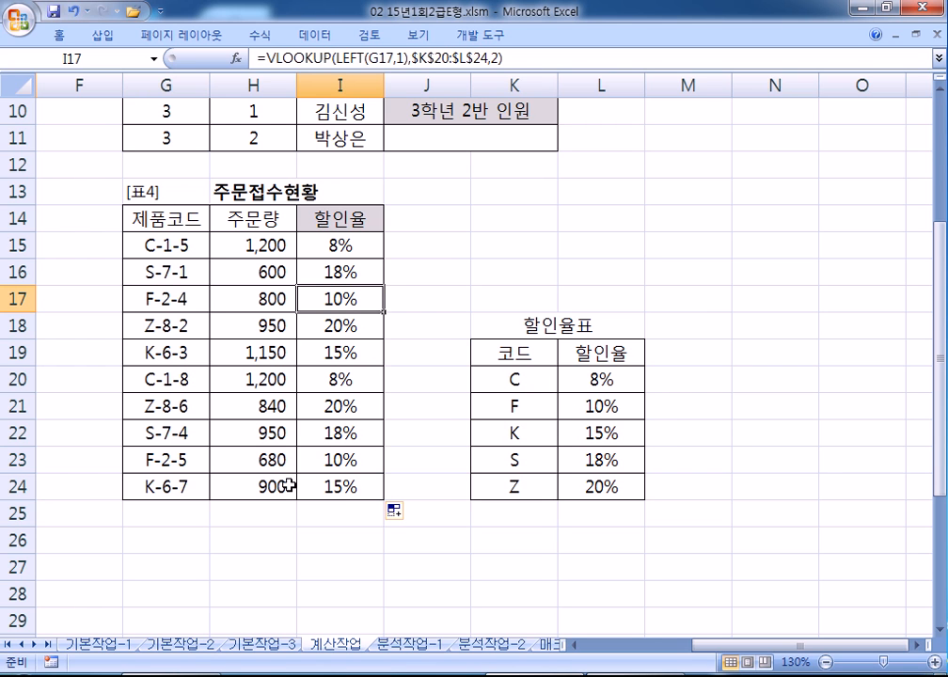
left_click(343, 245)
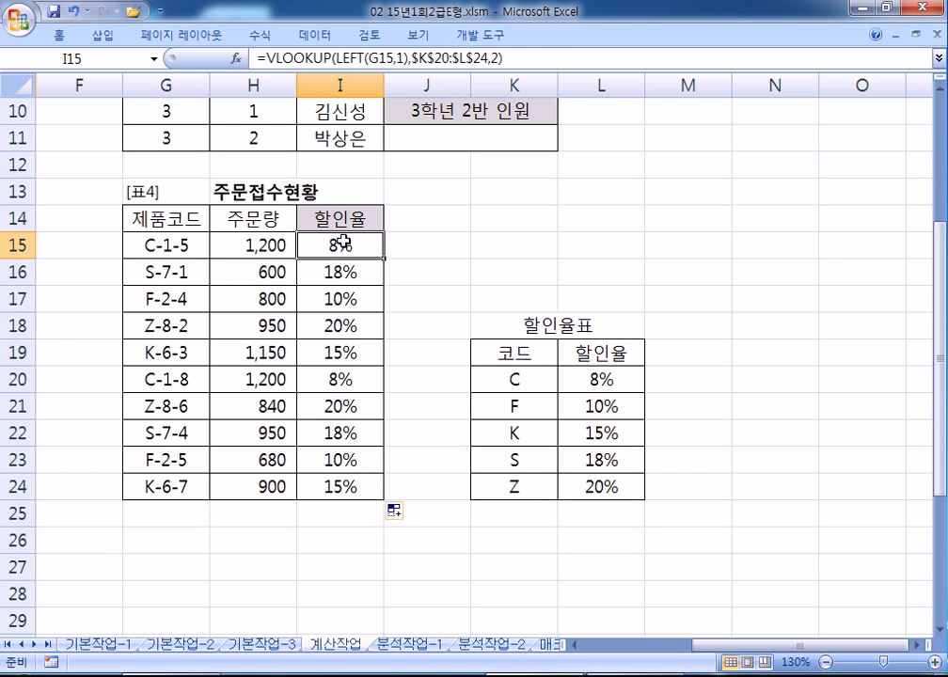
left_click_drag(503, 58, 137, 59)
key("ctrl+c")
Step: Paste the VLOOKUP formula under 4번) and highlight its LEFT(G15,1), range and column-2 parts
key("alt+Tab")
key("ctrl+v")
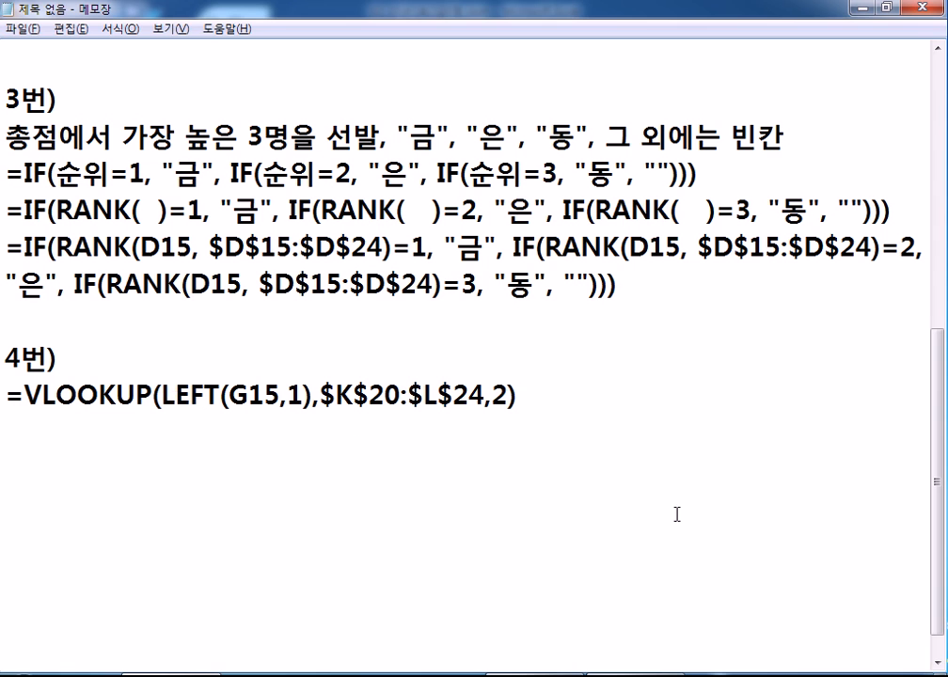
left_click_drag(168, 396, 312, 399)
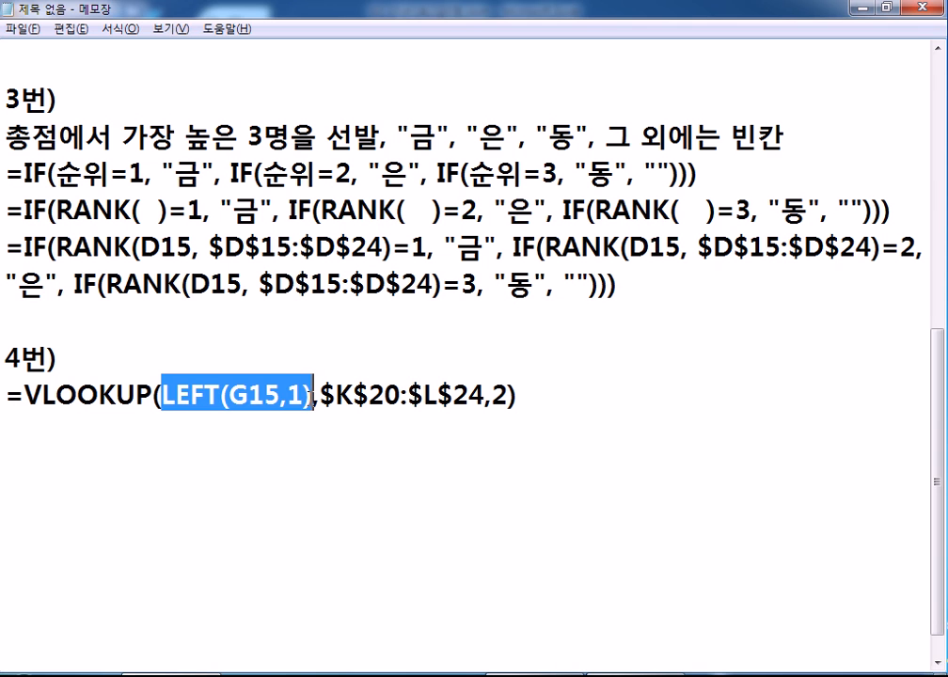
left_click_drag(484, 397, 327, 397)
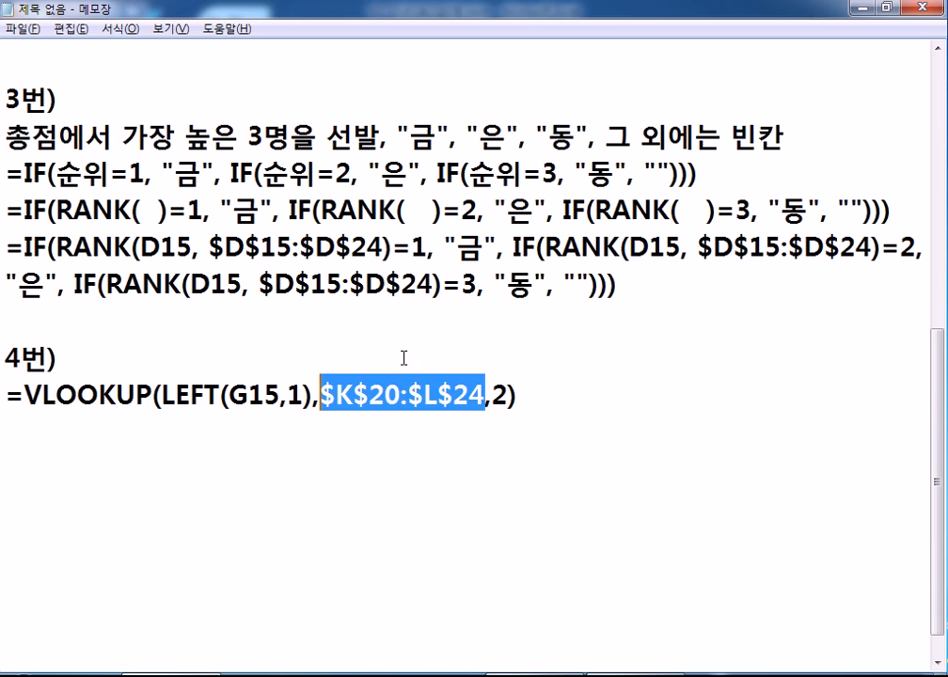
key("alt+Tab")
key("ctrl+Return")
left_click_drag(503, 381, 582, 485)
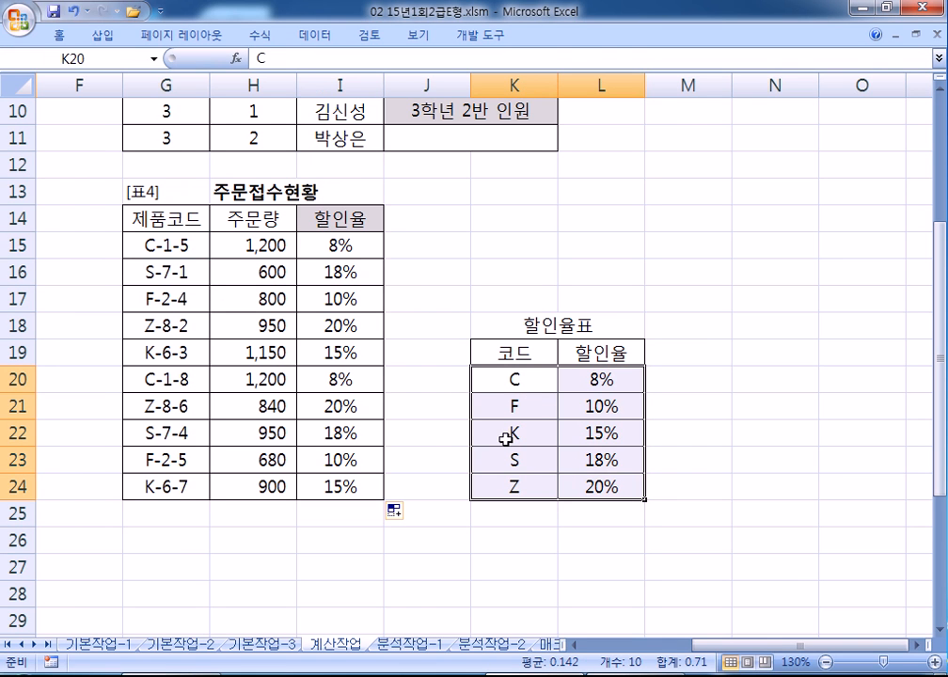
key("alt+Tab")
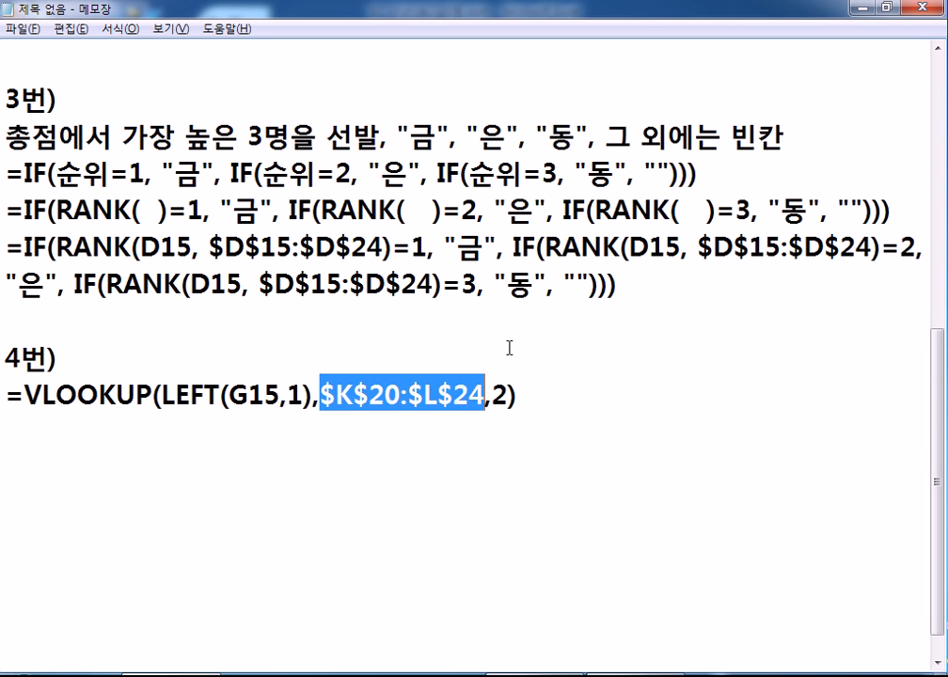
double_click(499, 395)
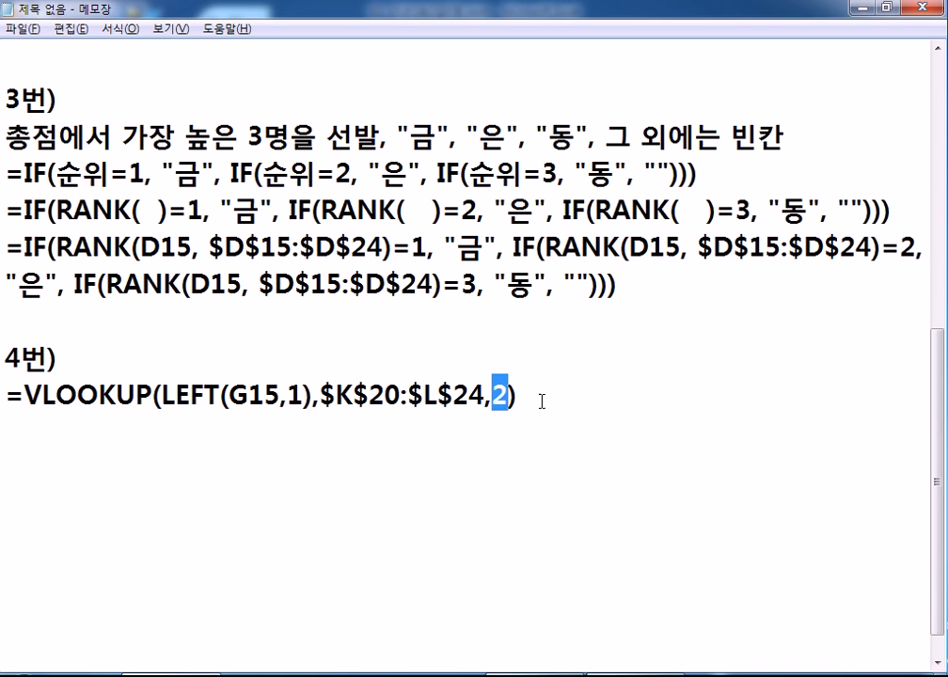
Step: Add a 5번) heading below the formula and return to the workbook at column A
left_click(634, 470)
type("5ㅂ")
type("번)")
key("Return")
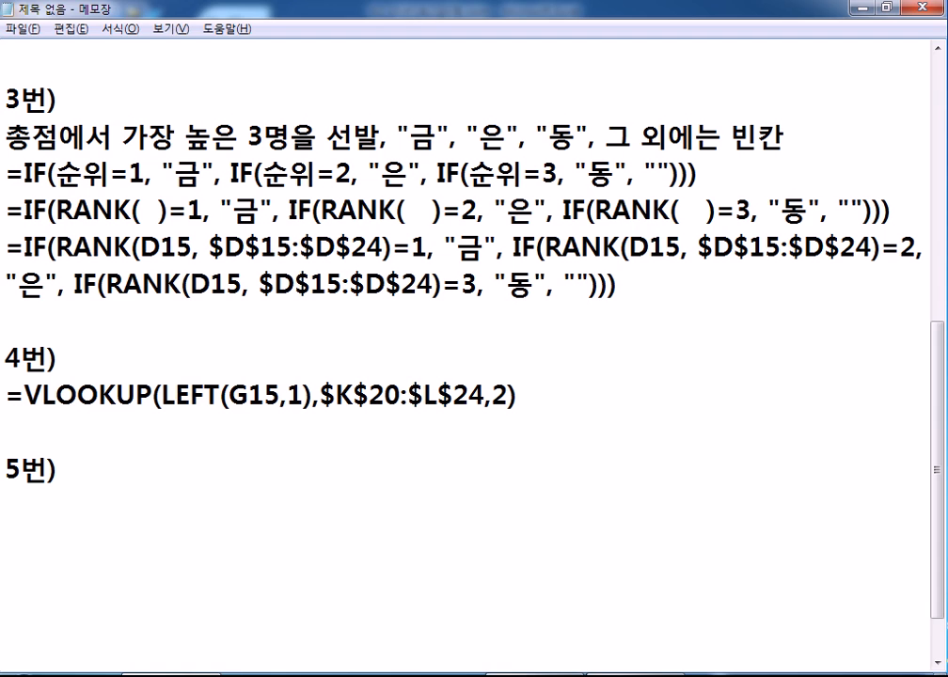
key("alt+Tab")
key("Home")
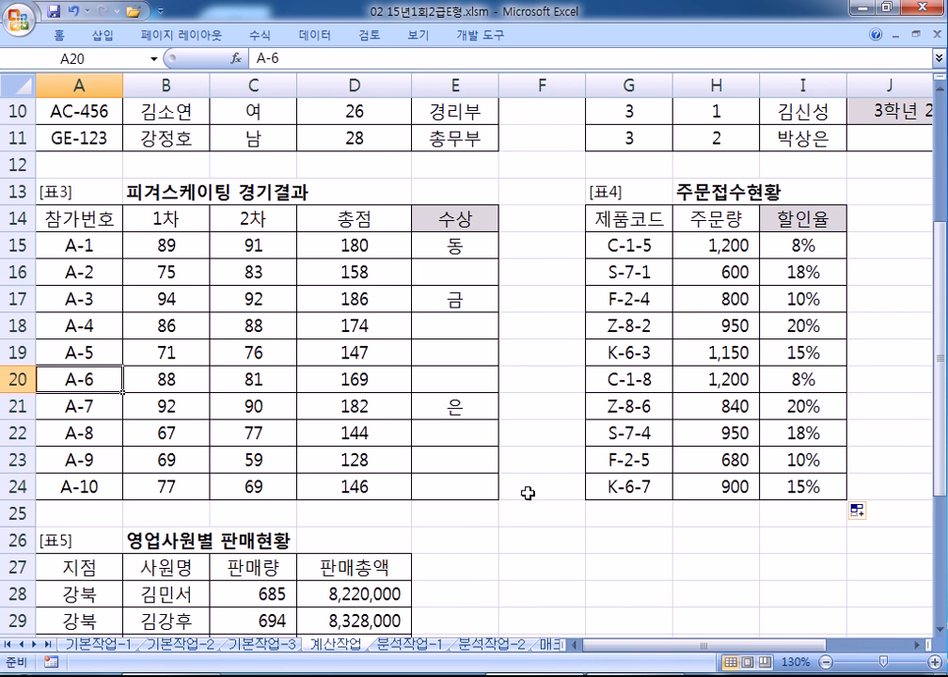
Step: Show the 영업사원별 판매현황 table starting at the 지점 header and select cell E35 beside it
scroll(423, 356, "down", 7)
scroll(419, 362, "up", 2)
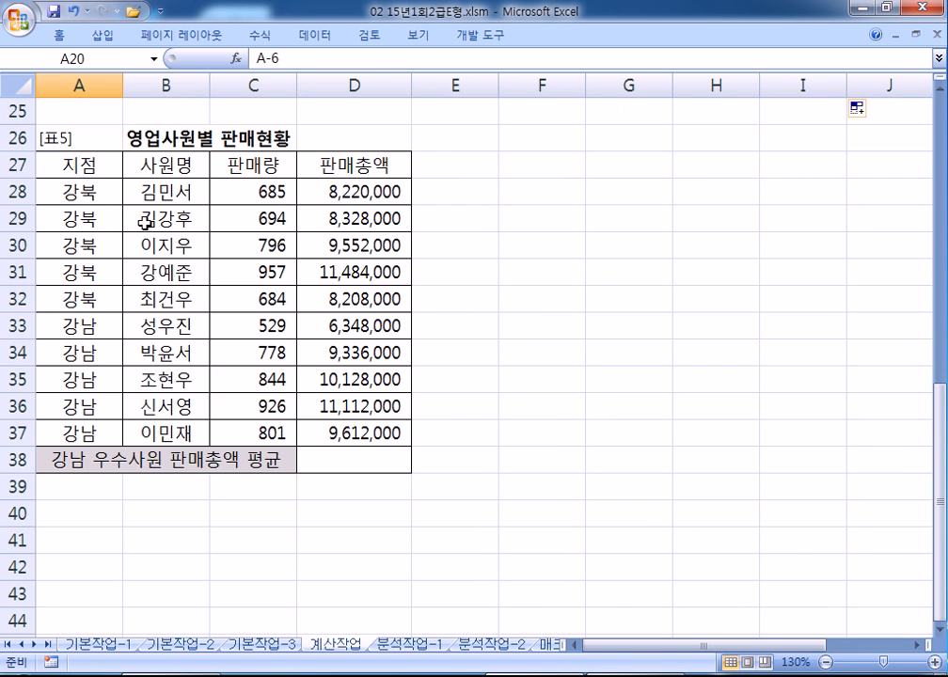
left_click(101, 167)
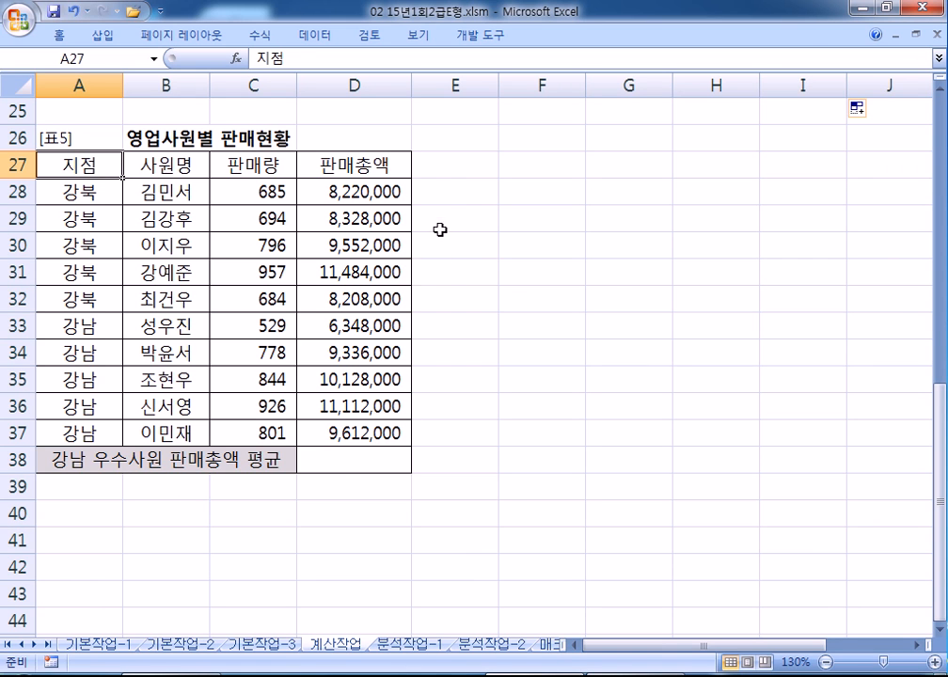
left_click(449, 375)
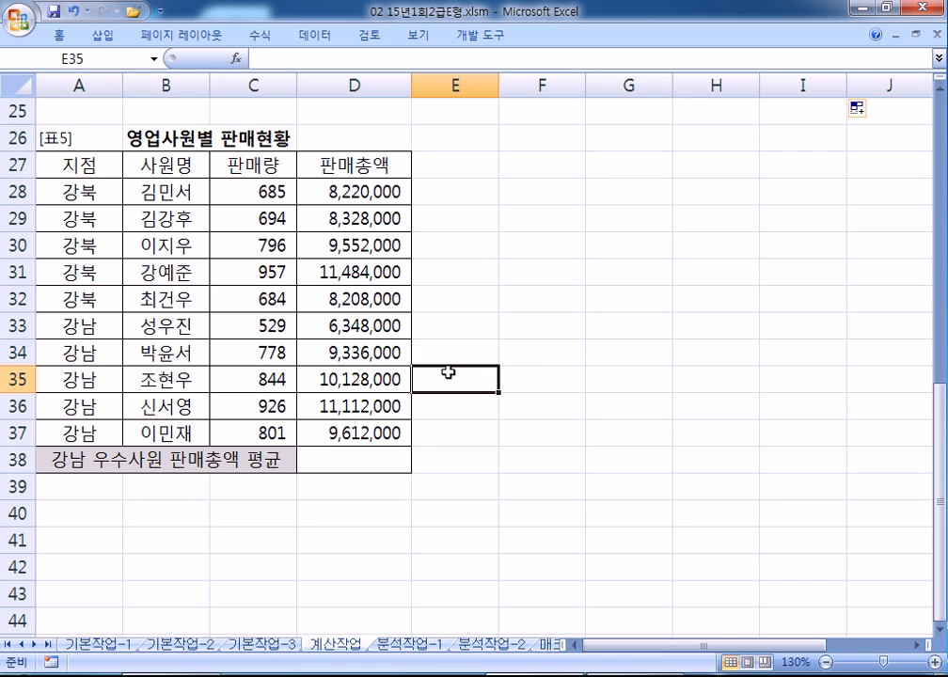
Step: Enter criteria headers 지점 and 판매량 in E35:F35, with 강남 and >=800 beneath them
left_click_drag(448, 374, 537, 459)
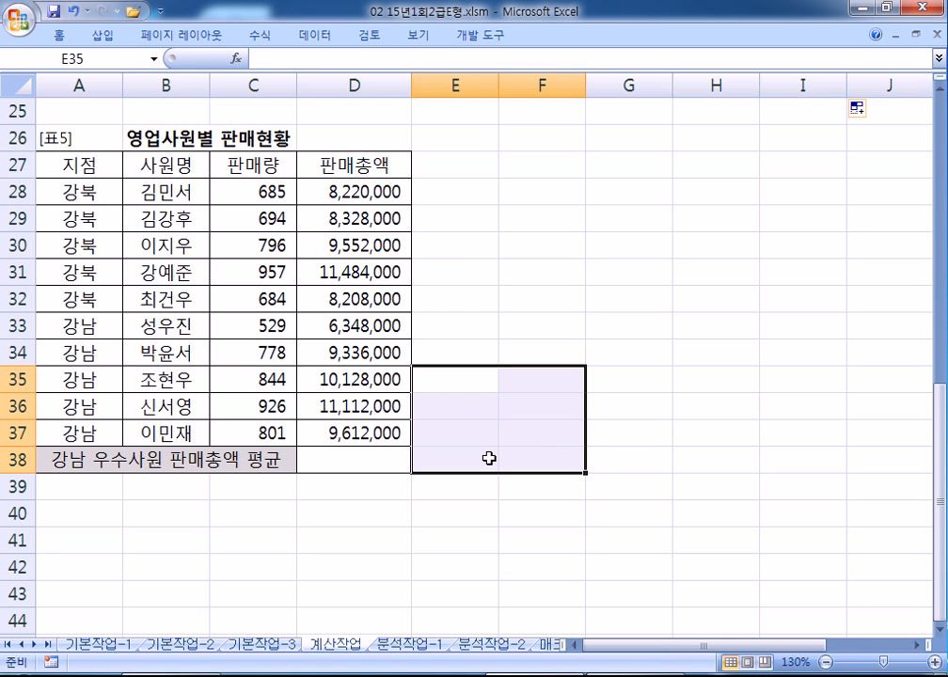
type("지점")
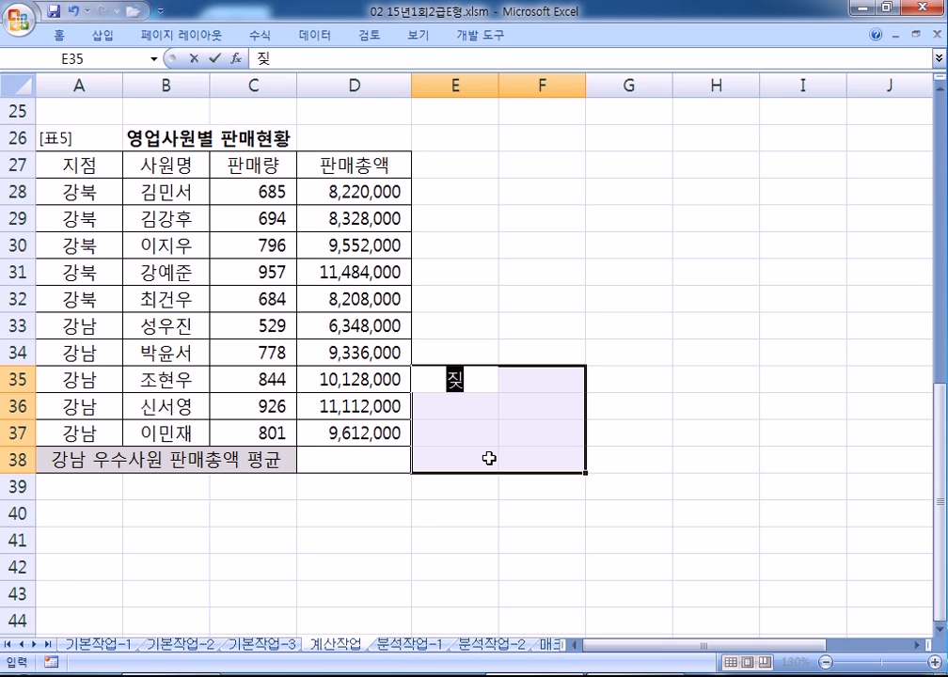
key("Return")
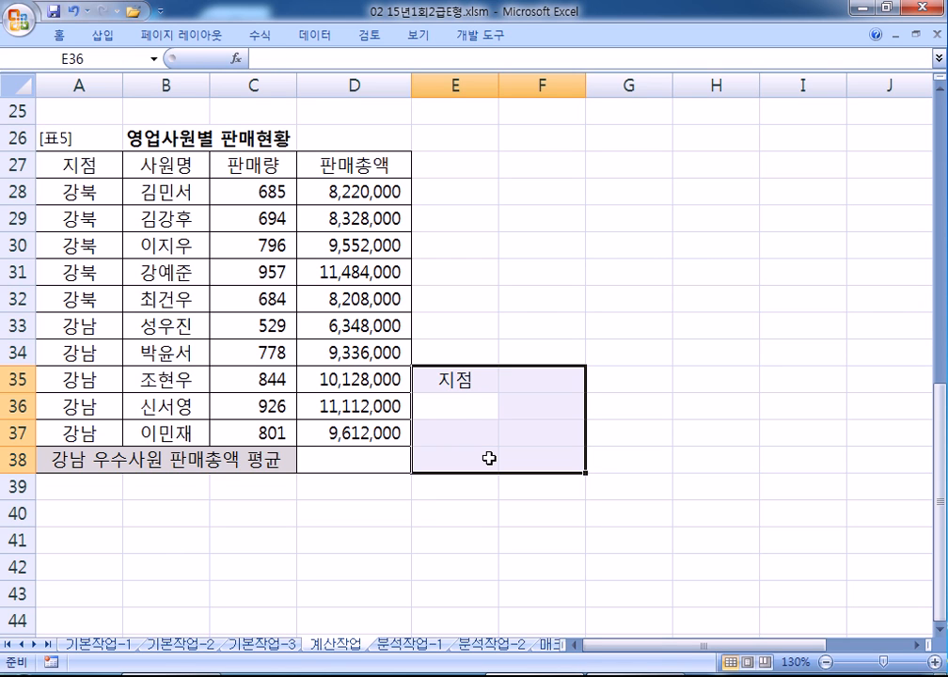
type("강남")
key("Return")
key("Return")
key("Return")
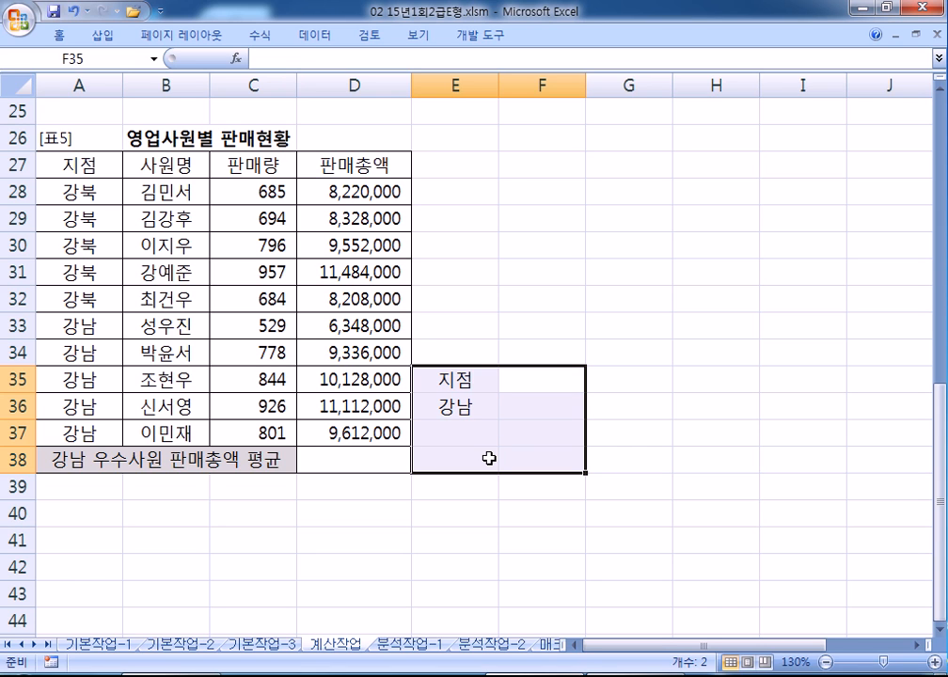
type("판매량")
key("Return")
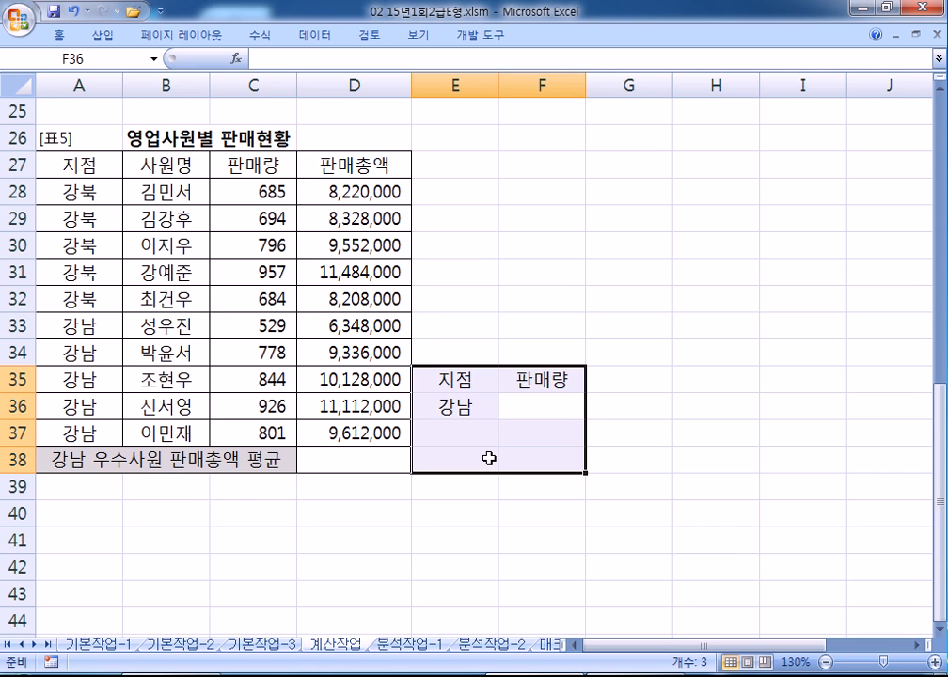
type(">")
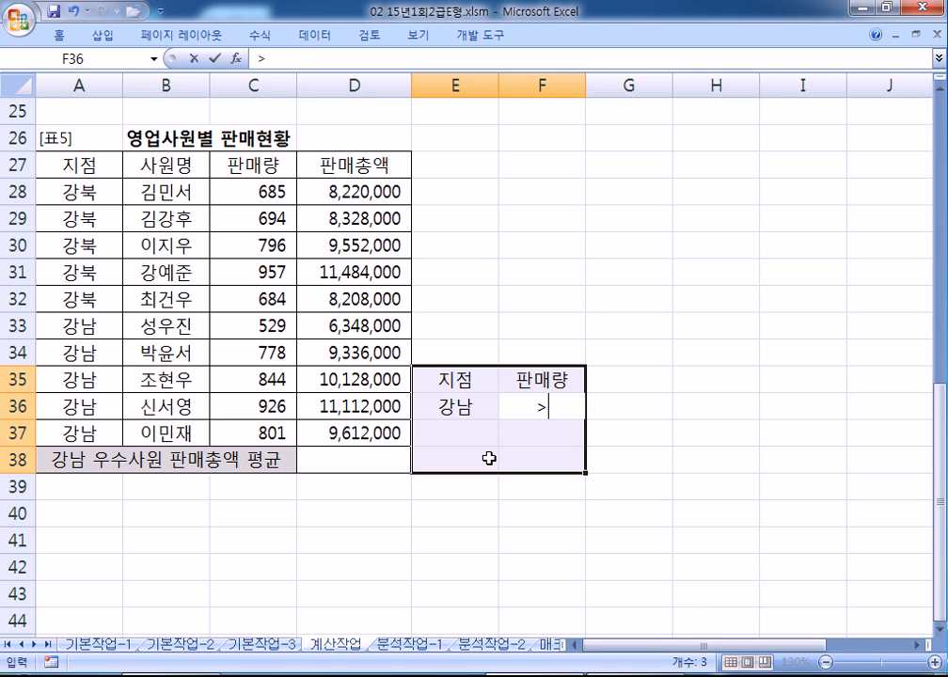
type("=800")
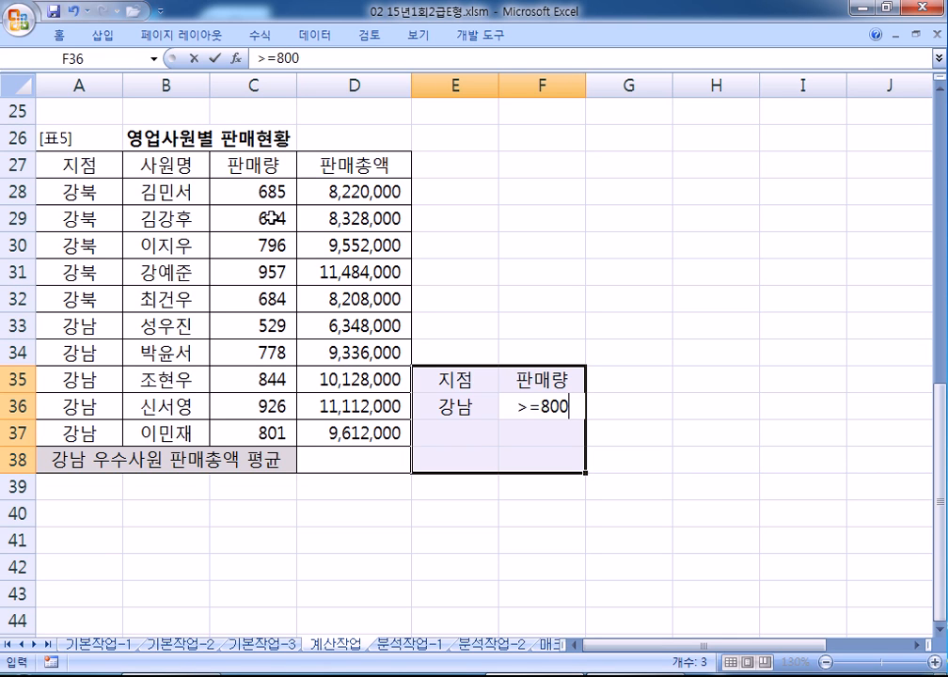
Step: Confirm the 지점 강남 / 판매량 >=800 criteria in E35:F36, then select D38
left_click_drag(444, 383, 550, 433)
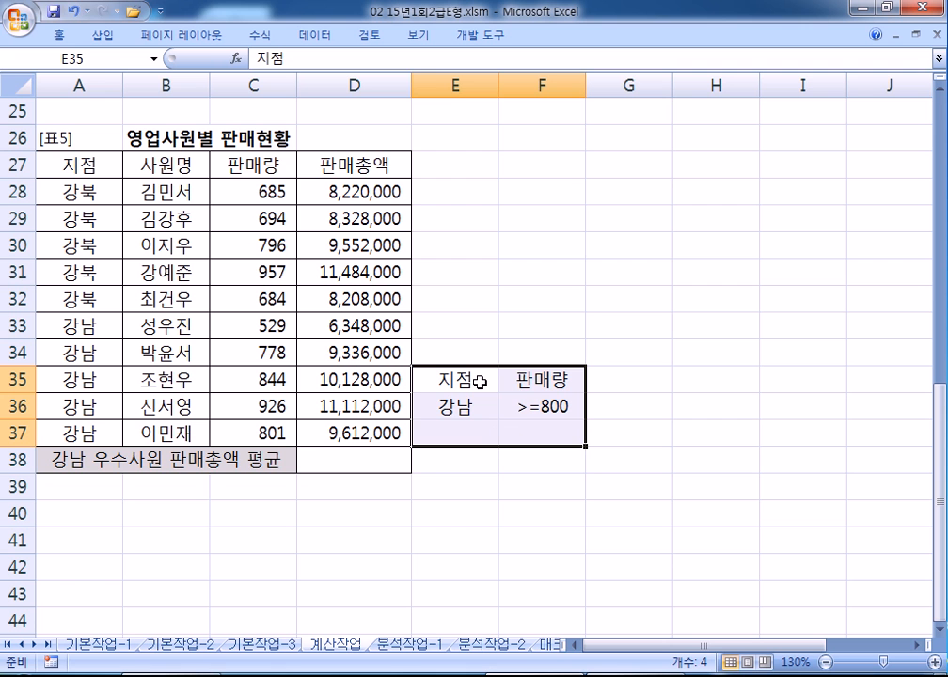
left_click(319, 348)
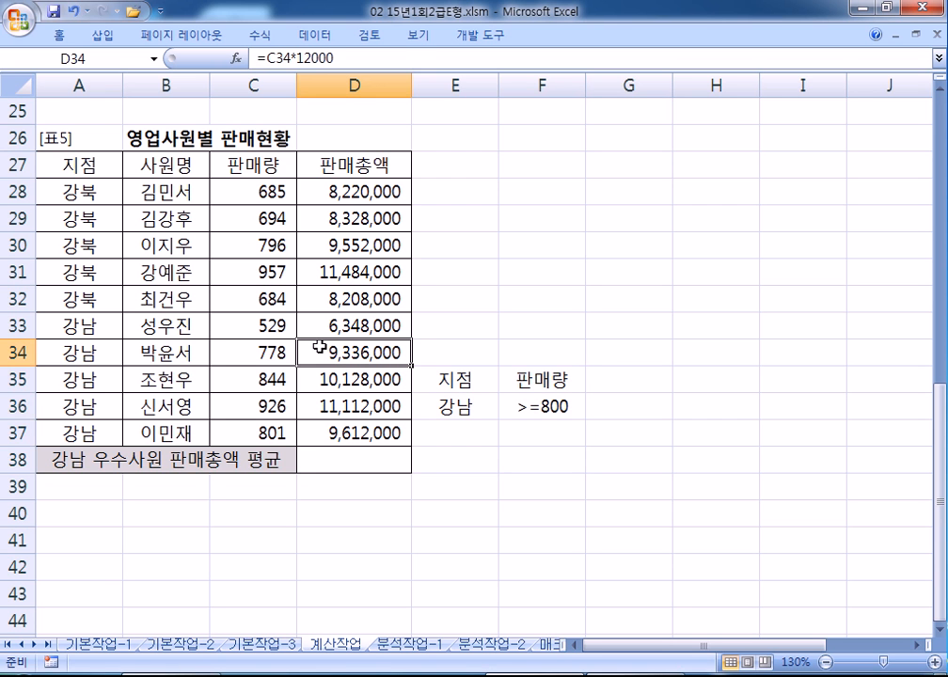
scroll(317, 340, "down", 2)
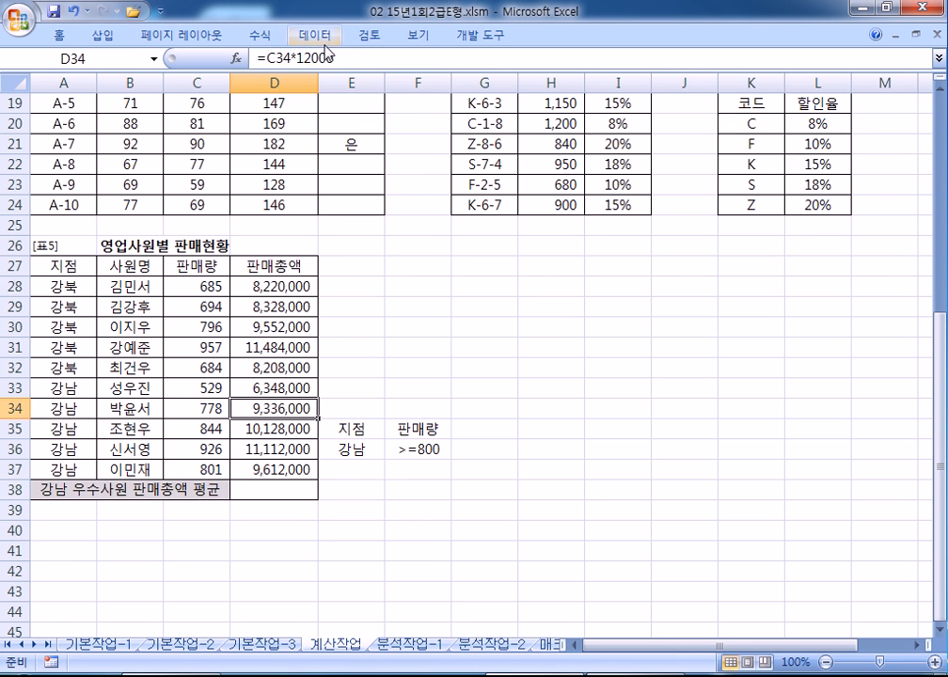
left_click(272, 489)
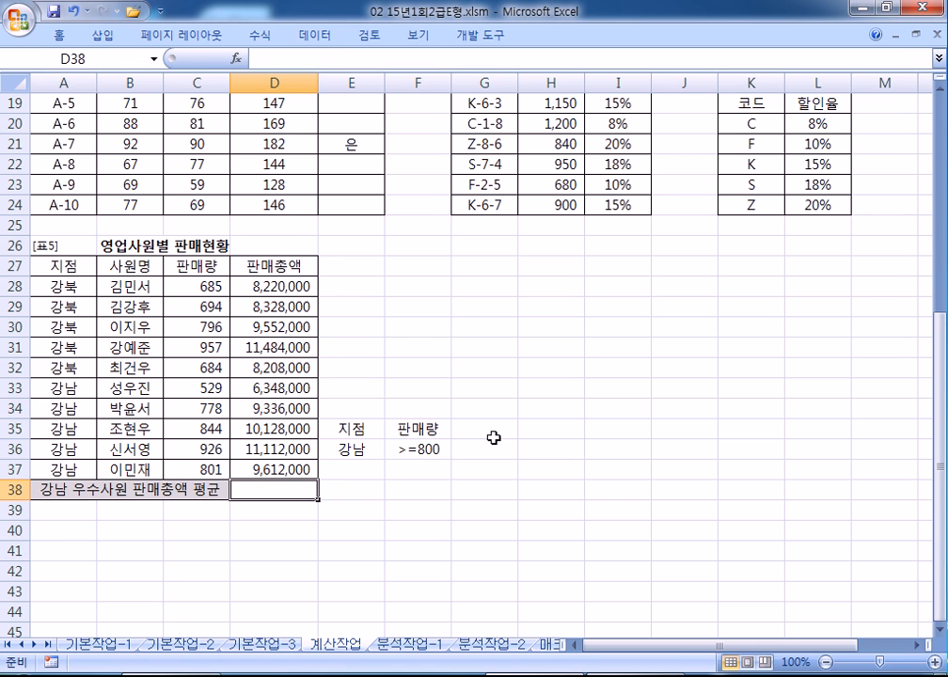
Step: Enter =DSUM(A27:D37,D27,E35:F36) in D38
type("=ㅇ")
key("BackSpace")
type("ㄴ")
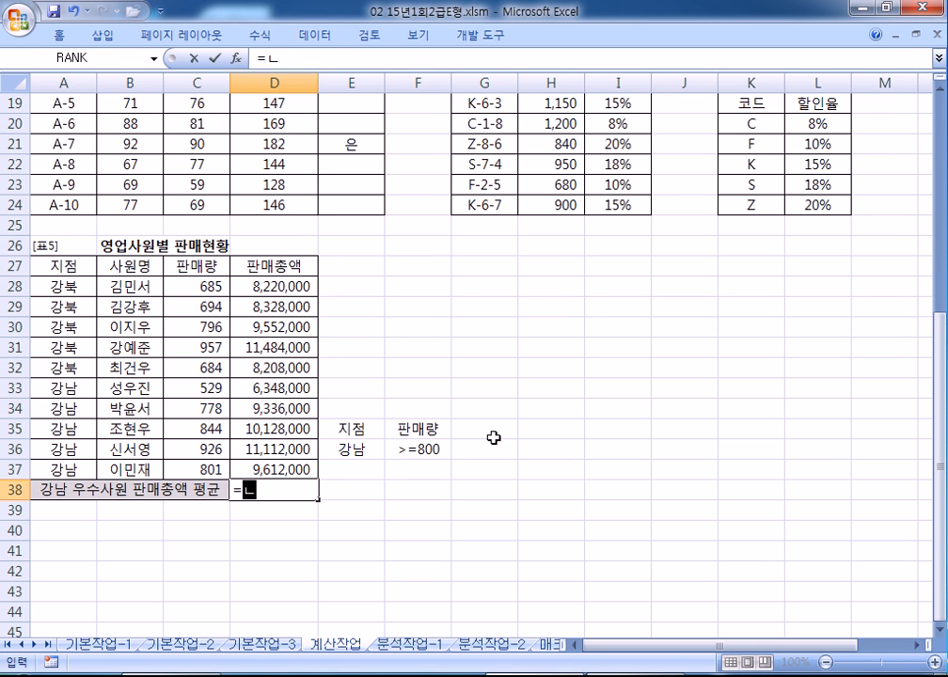
key("Escape")
type("=DS")
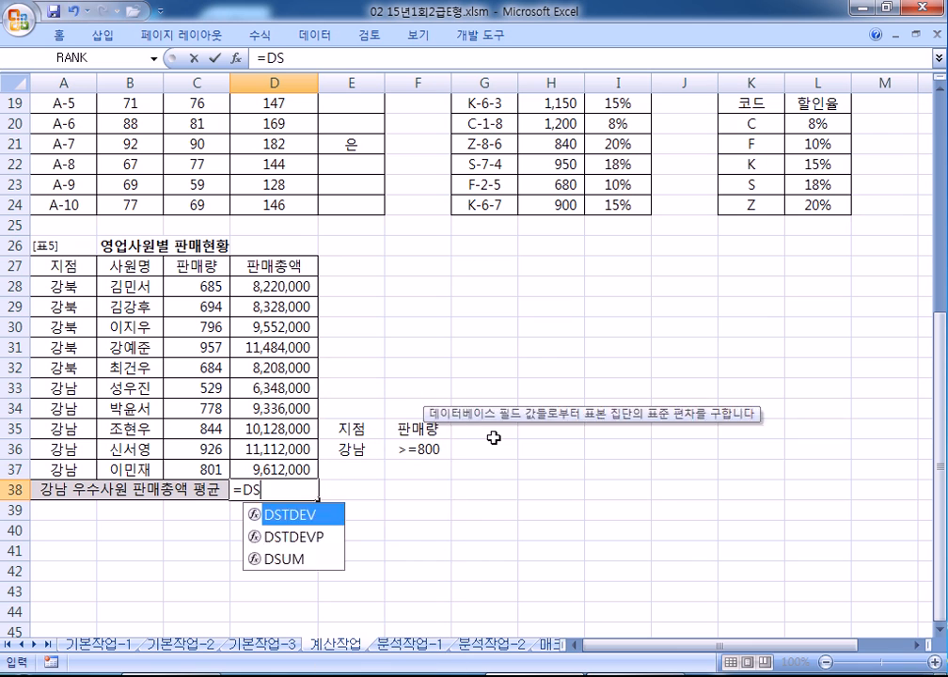
type("UM(")
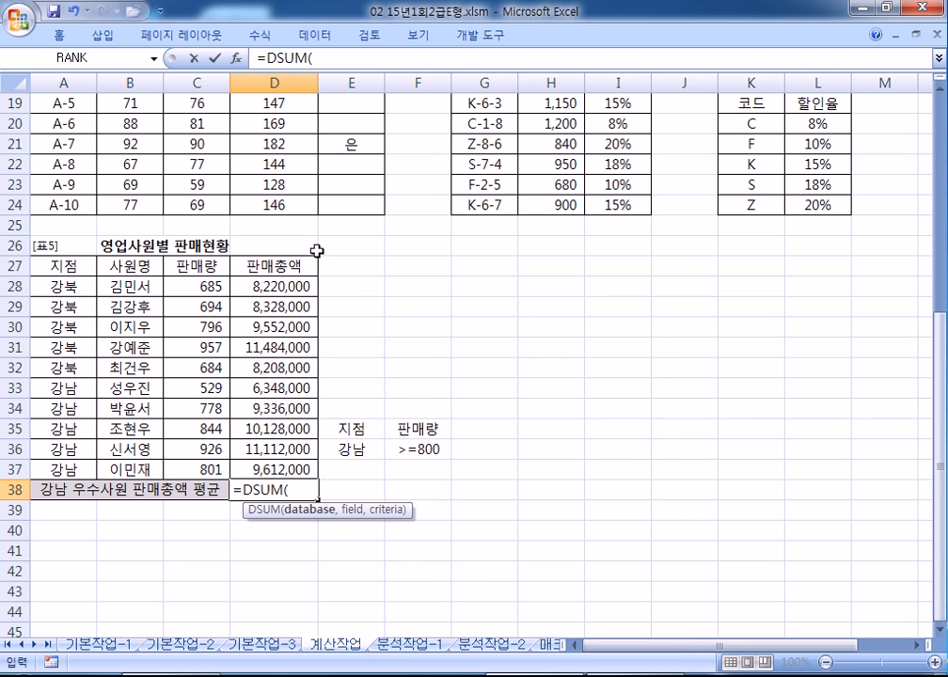
left_click_drag(57, 268, 273, 470)
type(",")
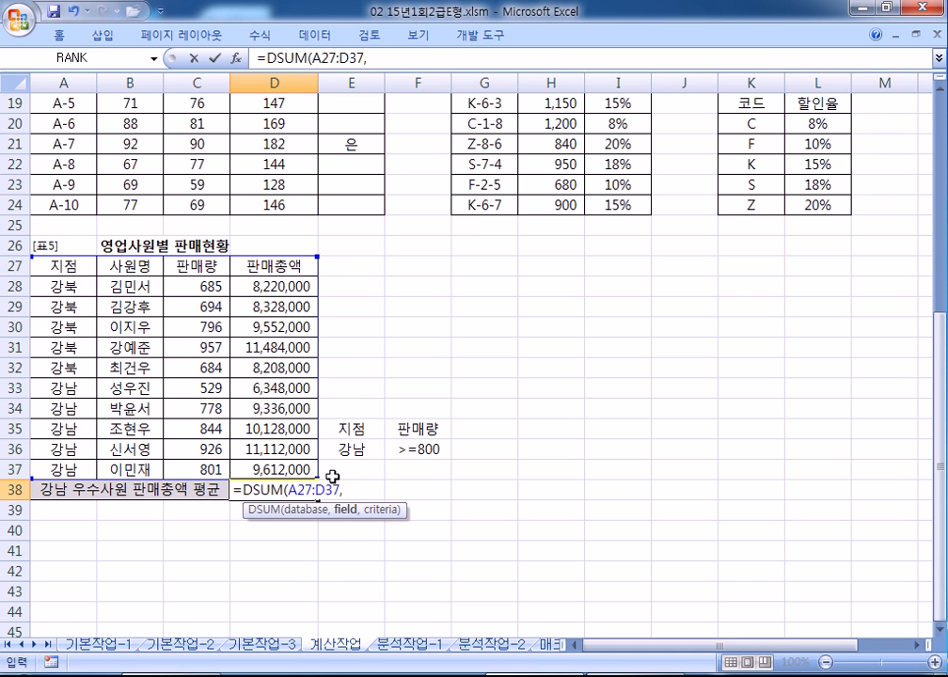
left_click(278, 268)
type(",")
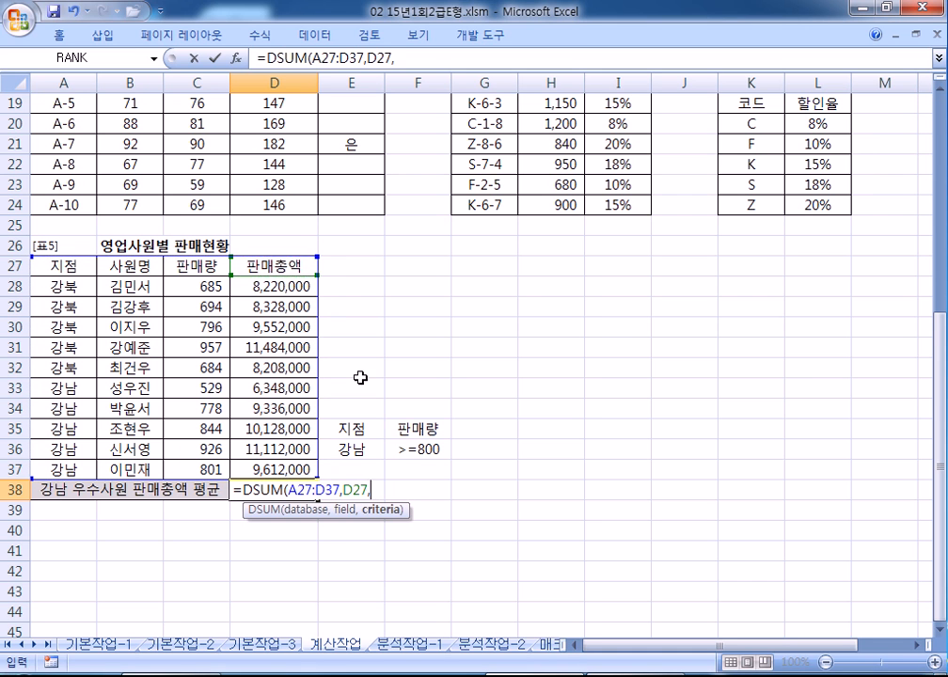
left_click_drag(345, 429, 414, 451)
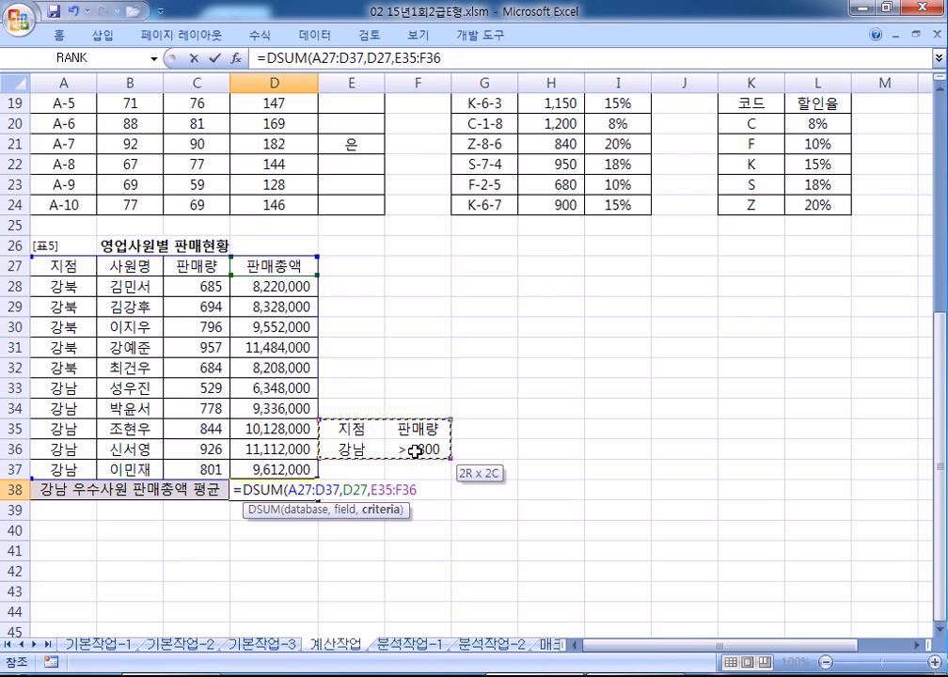
scroll(455, 449, "down", 3)
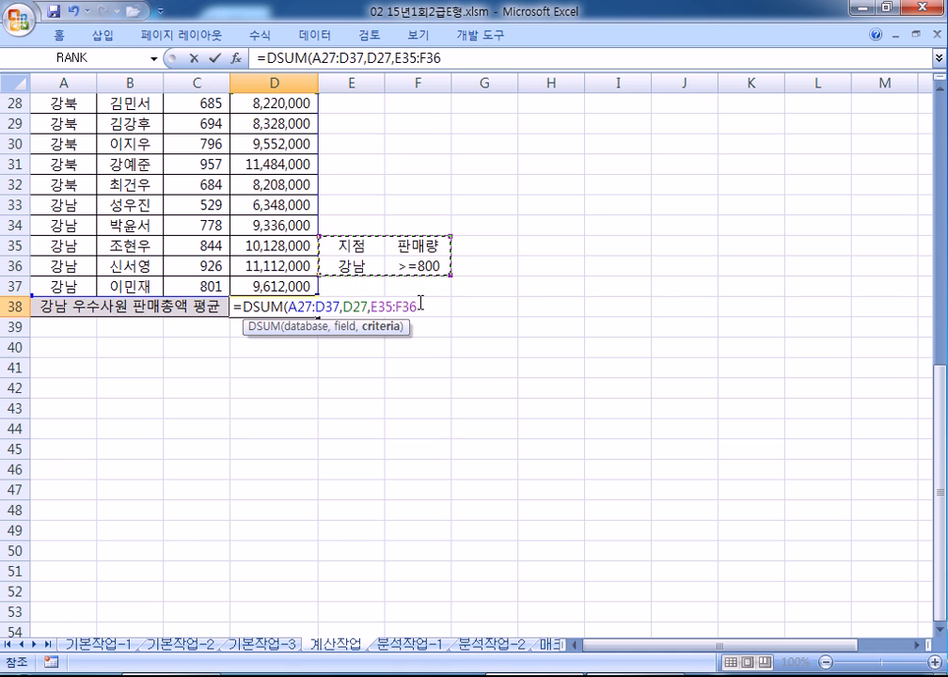
key("Return")
Step: Change D38 to =DAVERAGE(A27:D37,D27,E35:F36), giving 10,284,000, and copy the formula
left_click(296, 311)
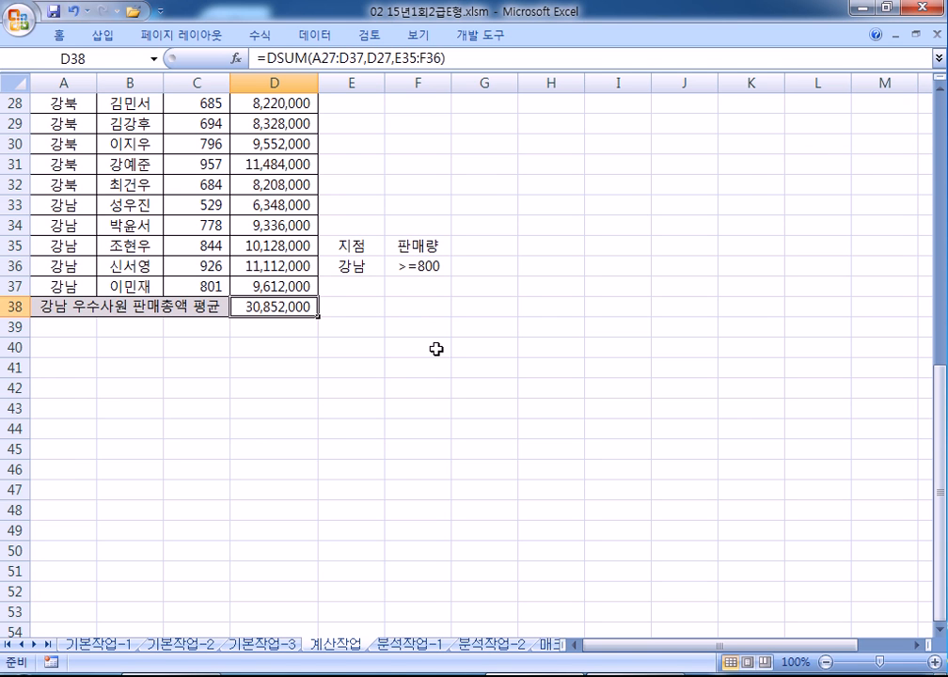
scroll(437, 349, "up", 3)
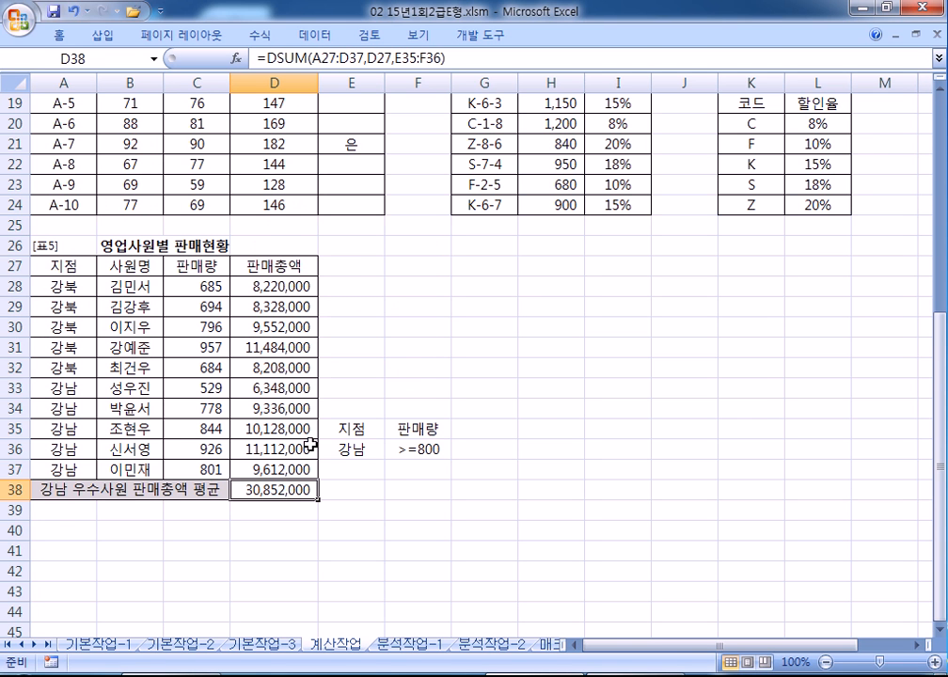
key("F2")
scroll(322, 444, "down", 3)
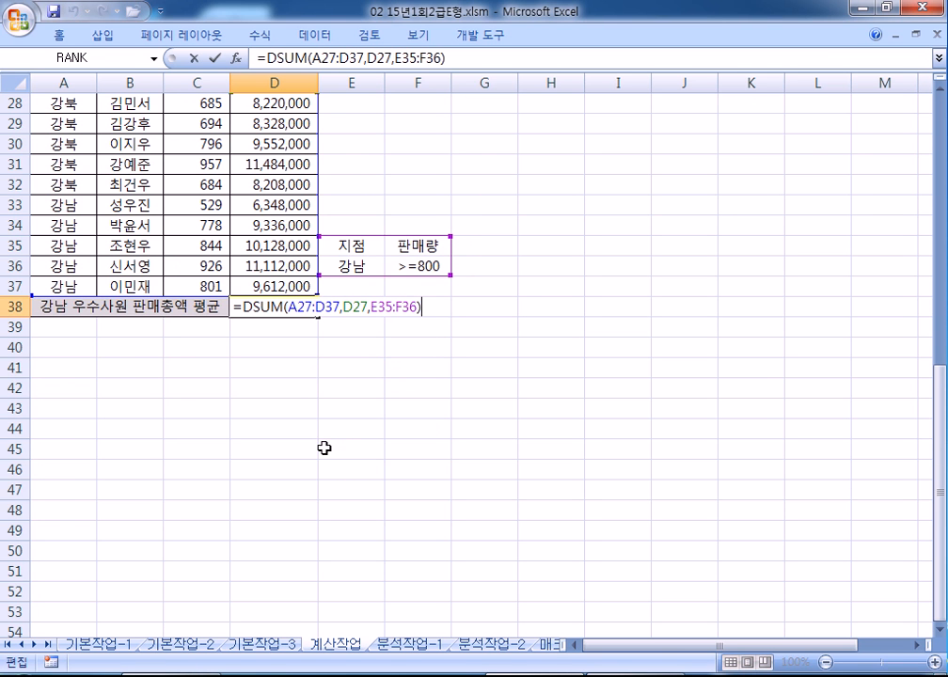
left_click_drag(253, 307, 279, 306)
type("AVERAGE")
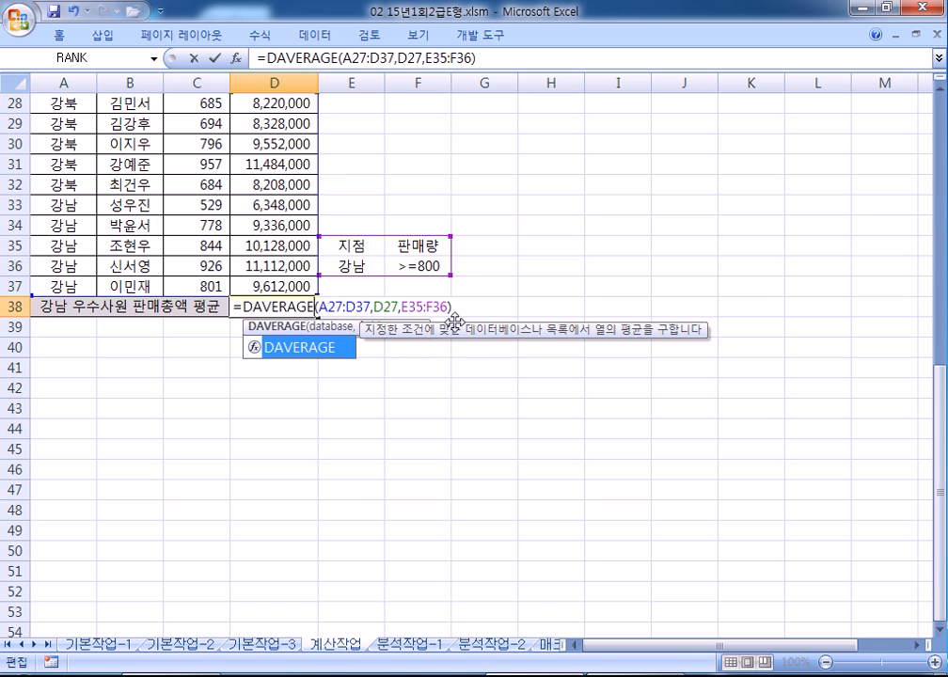
key("Return")
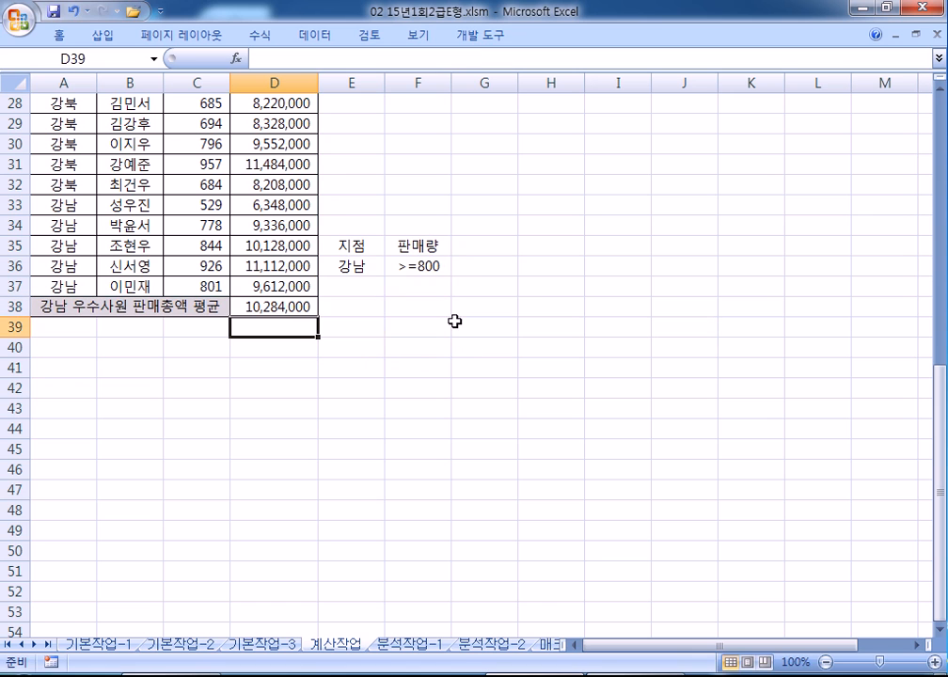
left_click(272, 306)
left_click_drag(478, 58, 228, 43)
key("ctrl+c")
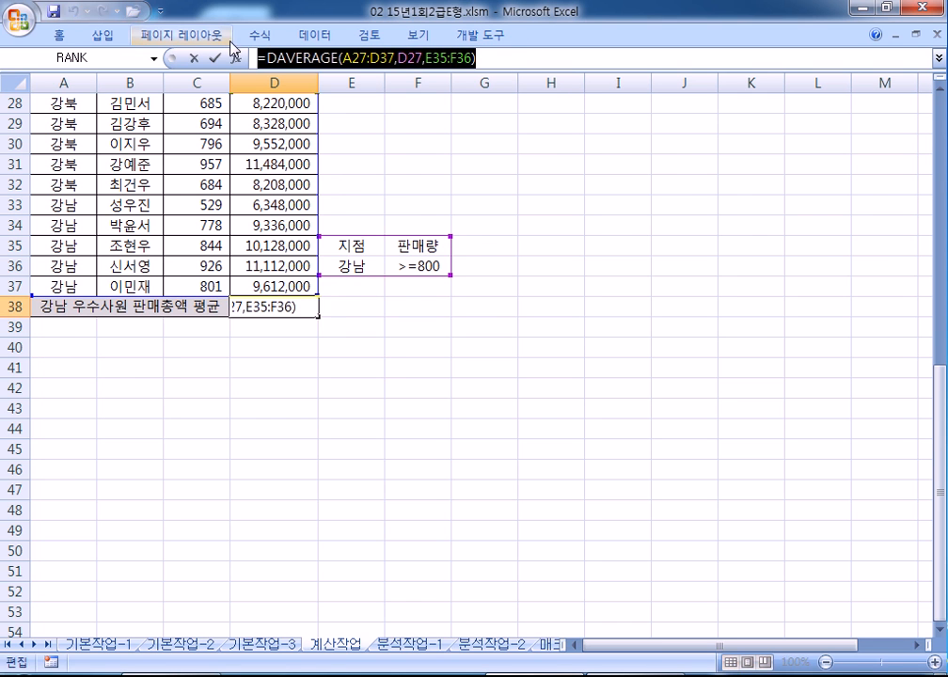
key("alt+Tab")
Step: Paste the DAVERAGE formula under 5번) in Notepad, followed by blank lines
key("ctrl+v")
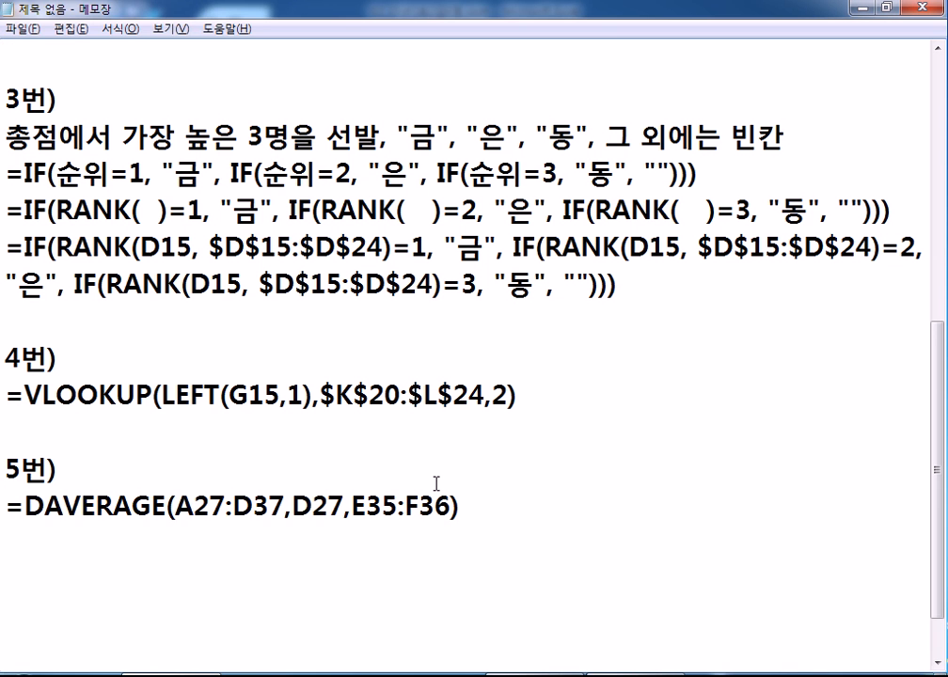
scroll(526, 514, "down", 1)
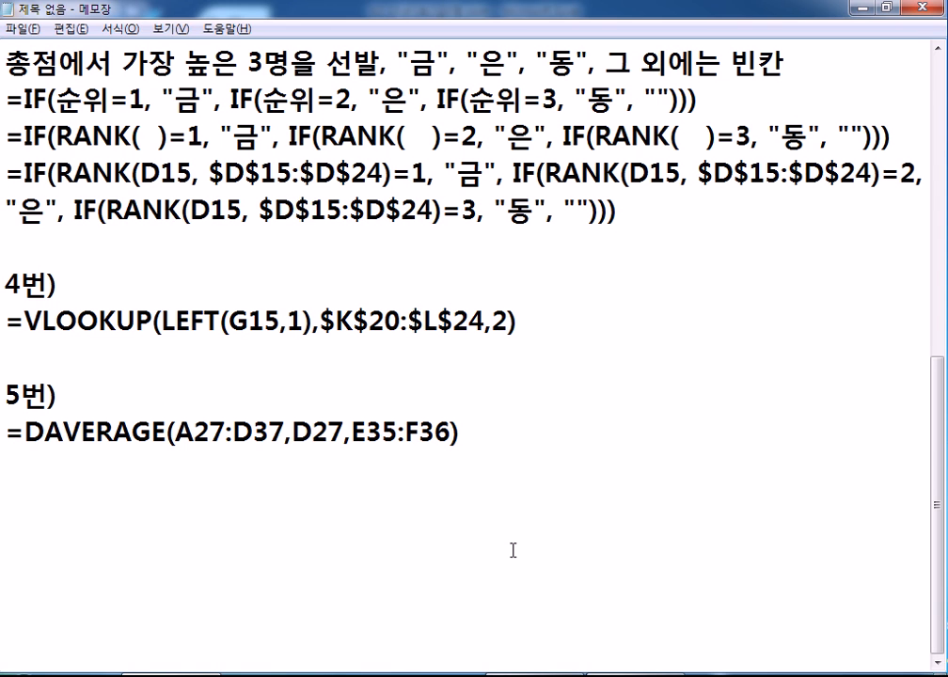
key("Return")
key("Return")
key("Return")
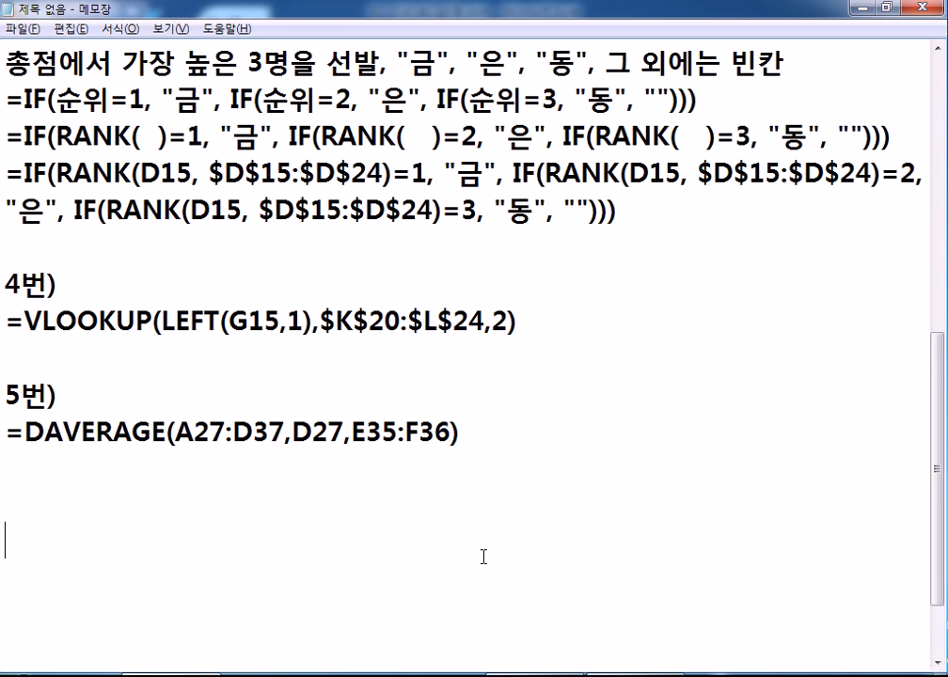
scroll(394, 546, "down", 1)
key("Return")
key("Return")
key("Return")
key("Return")
key("Return")
key("Return")
key("Return")
key("Return")
key("Return")
left_click(54, 271)
Step: Return to Excel, keep D38's formula, and open the 분석작업-1 sheet with the ribbon pinned
key("alt+Tab")
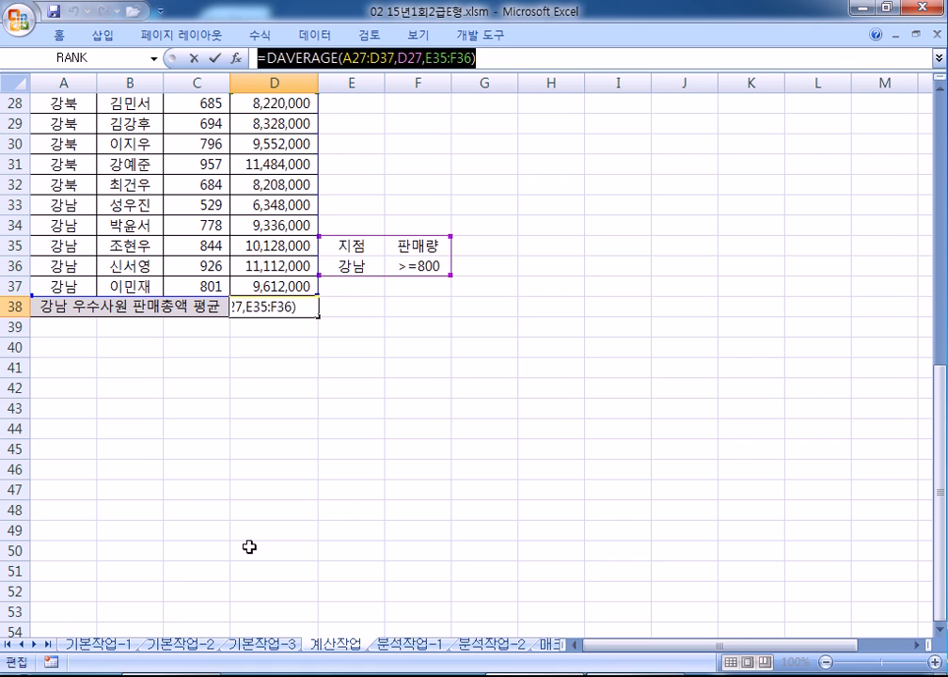
key("Return")
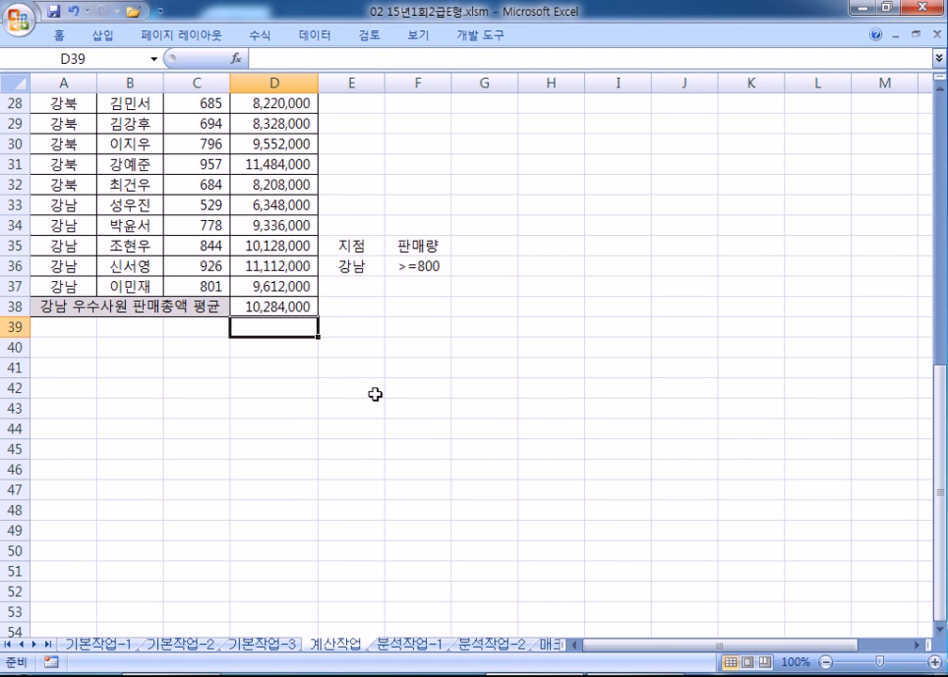
left_click(401, 646)
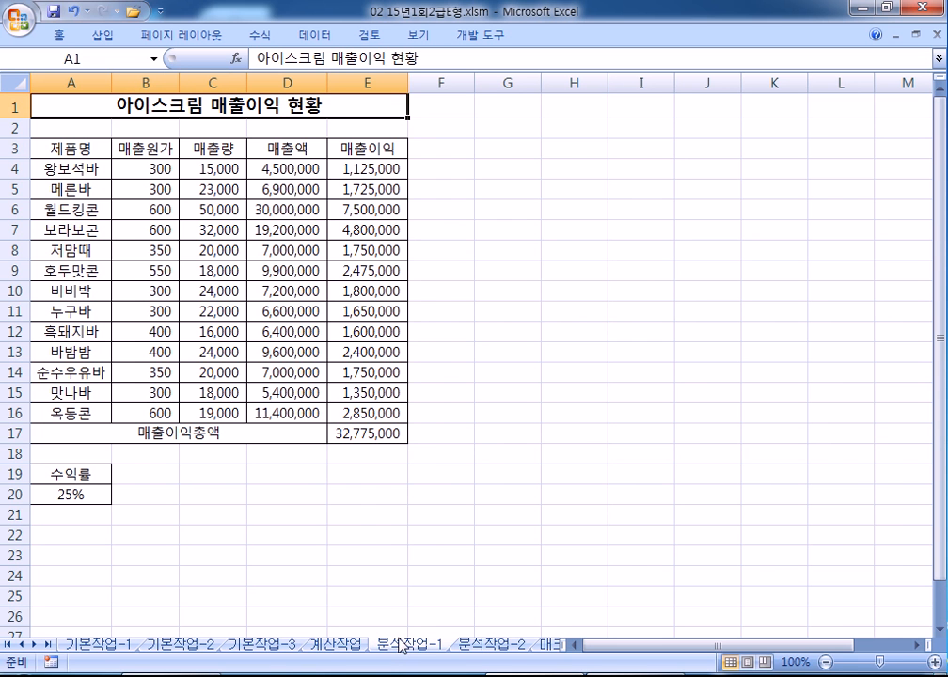
double_click(62, 39)
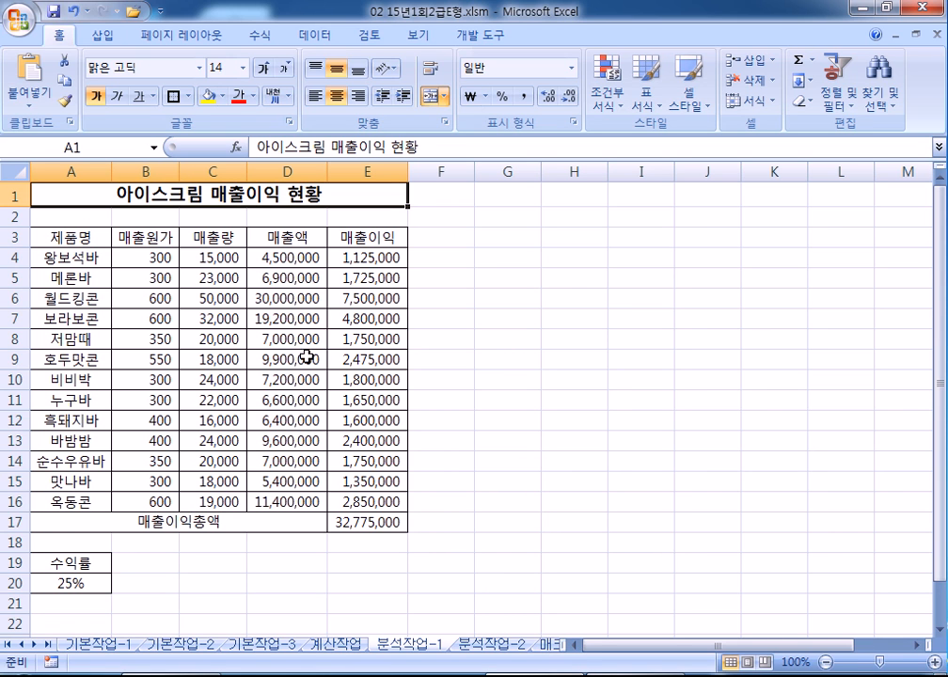
Step: Name the 25% rate cell A20 수익률
left_click(70, 583)
scroll(203, 422, "down", 5)
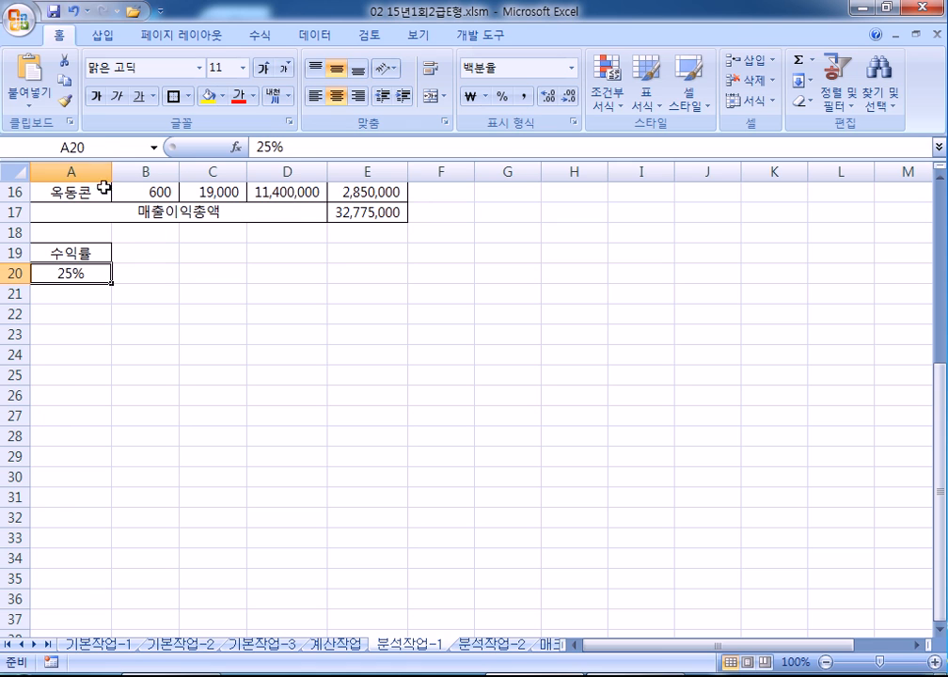
left_click(100, 148)
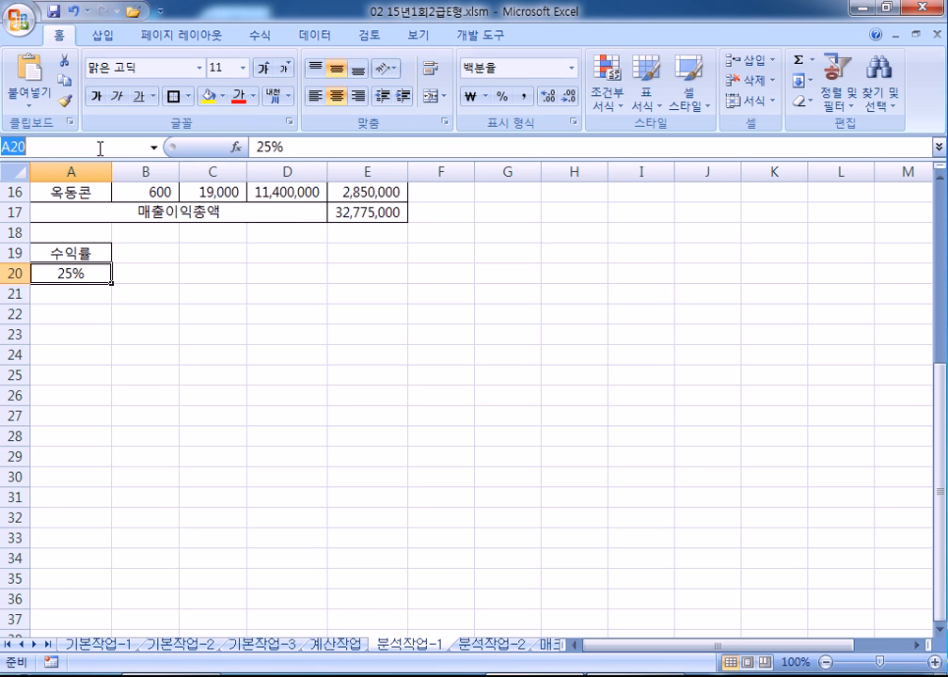
type("TNDL")
key("BackSpace")
key("BackSpace")
key("BackSpace")
key("BackSpace")
type("수이")
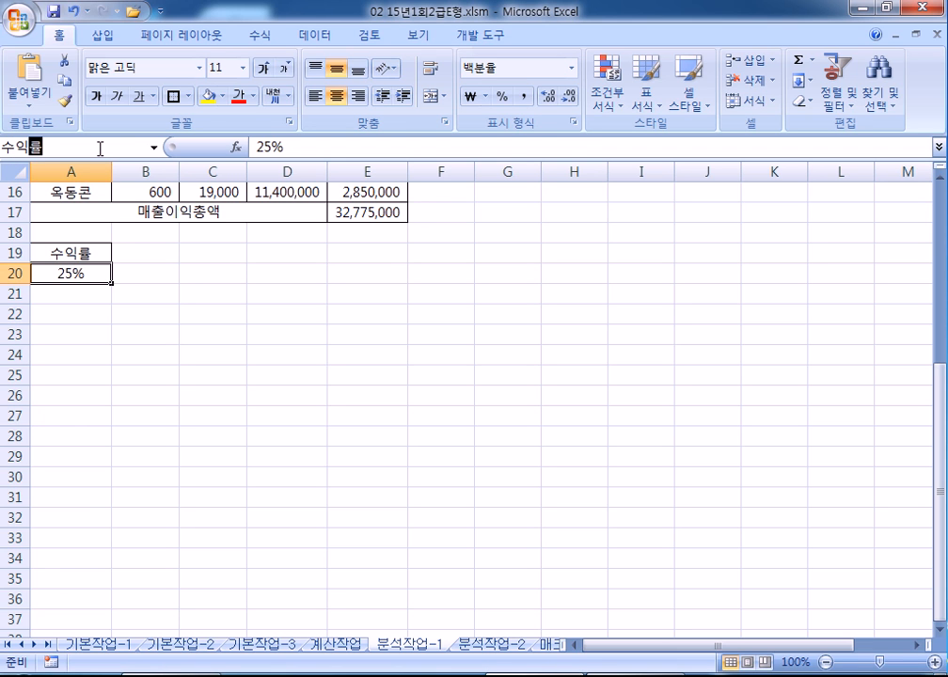
key("Return")
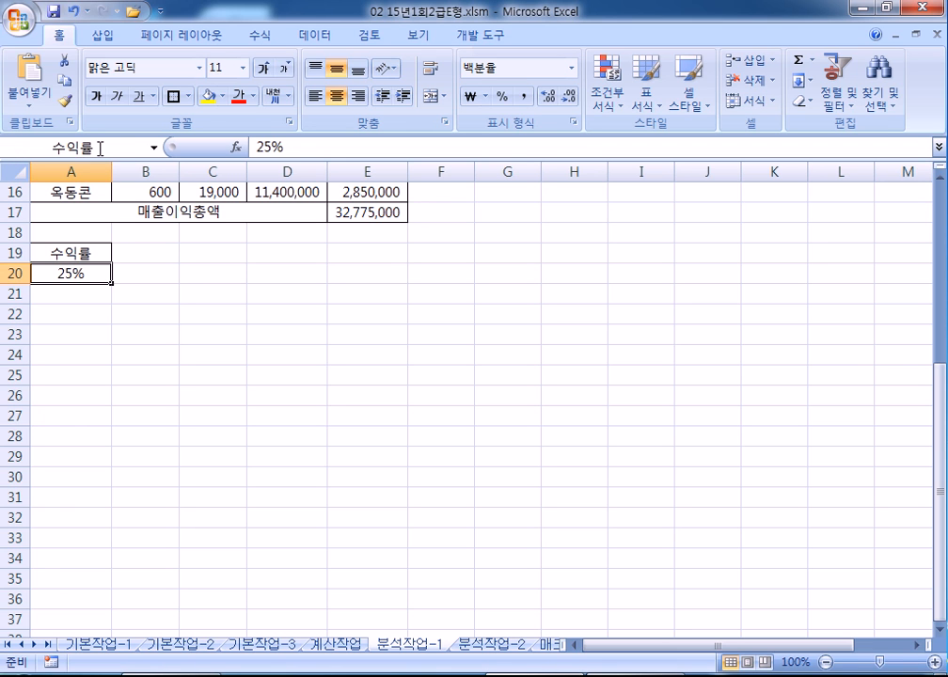
Step: Name the profit total cell E17 매출이익총액 and recheck A20's name
left_click(364, 215)
scroll(342, 252, "up", 1)
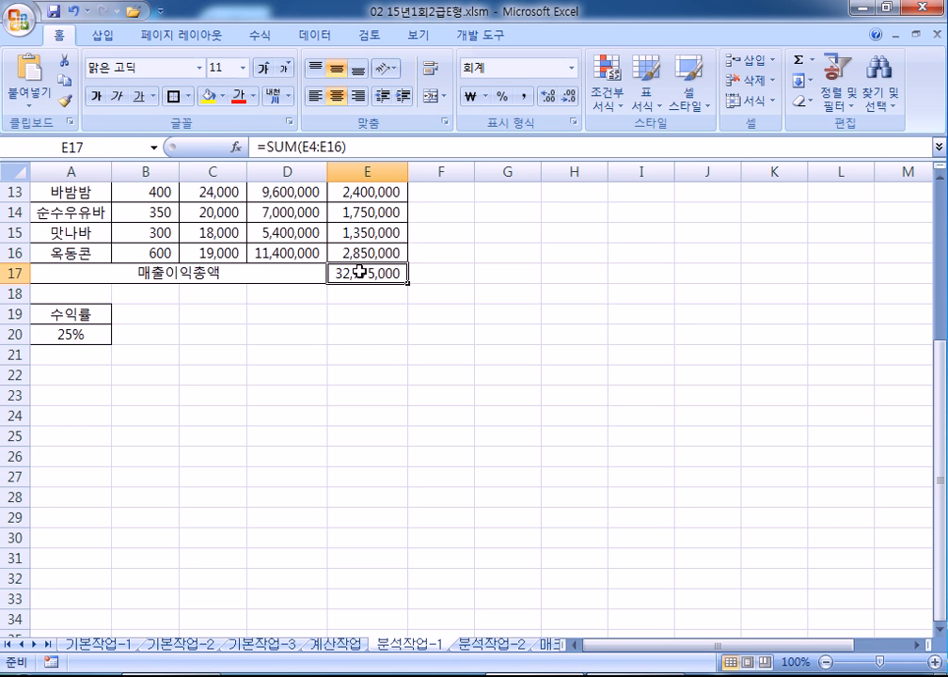
left_click(122, 150)
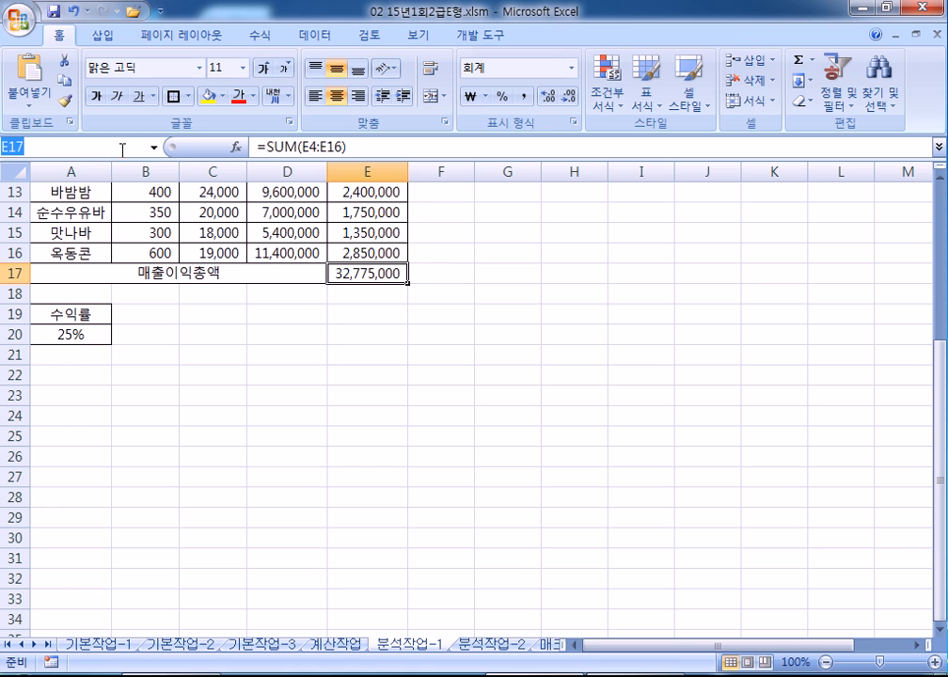
type("맺")
type("출ㅇ")
type("이익")
type("익총액")
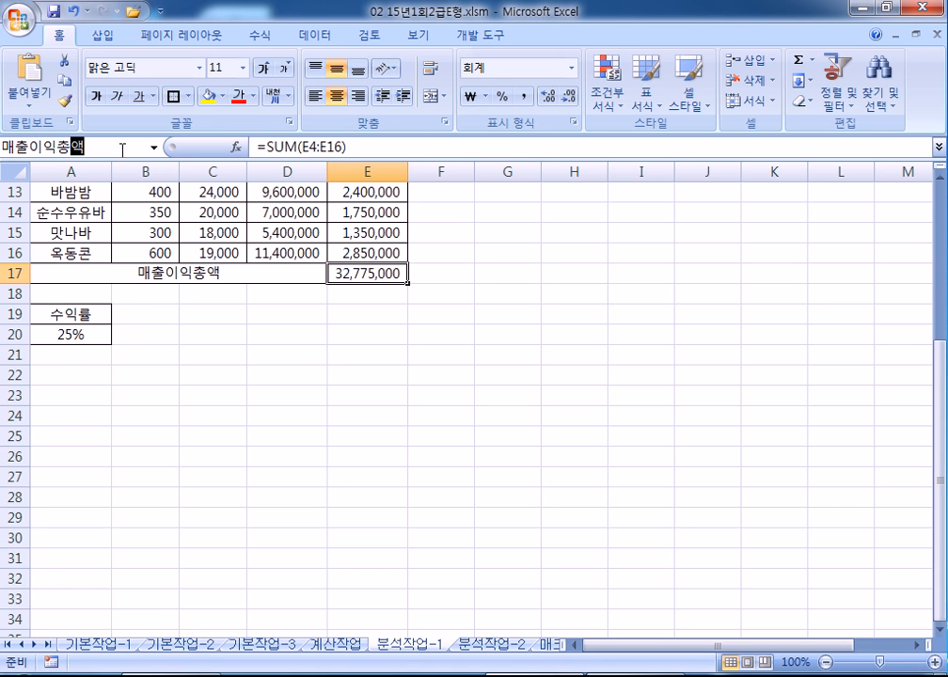
key("Return")
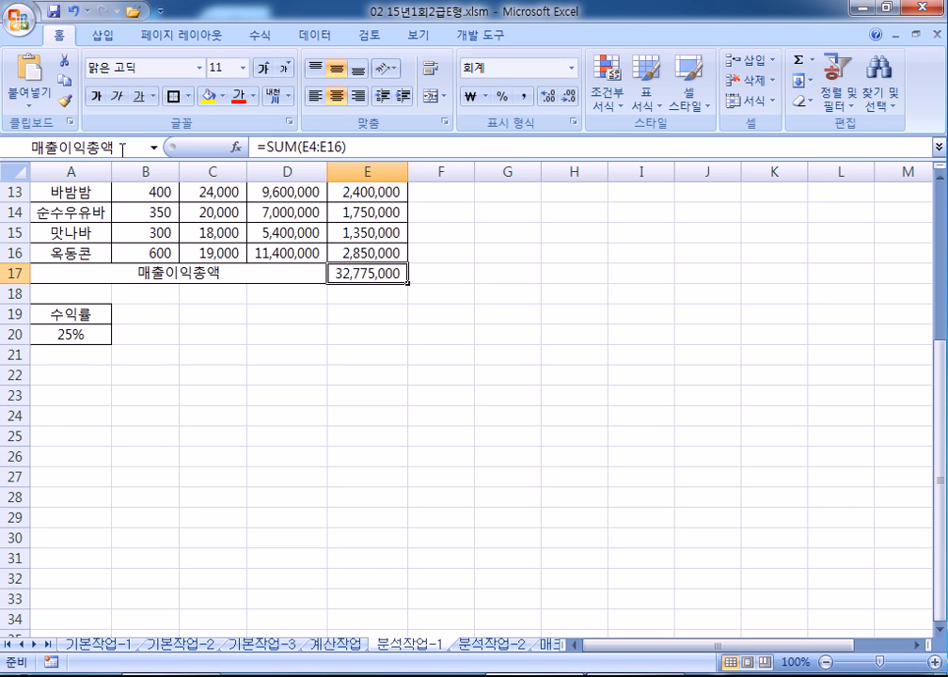
left_click(83, 335)
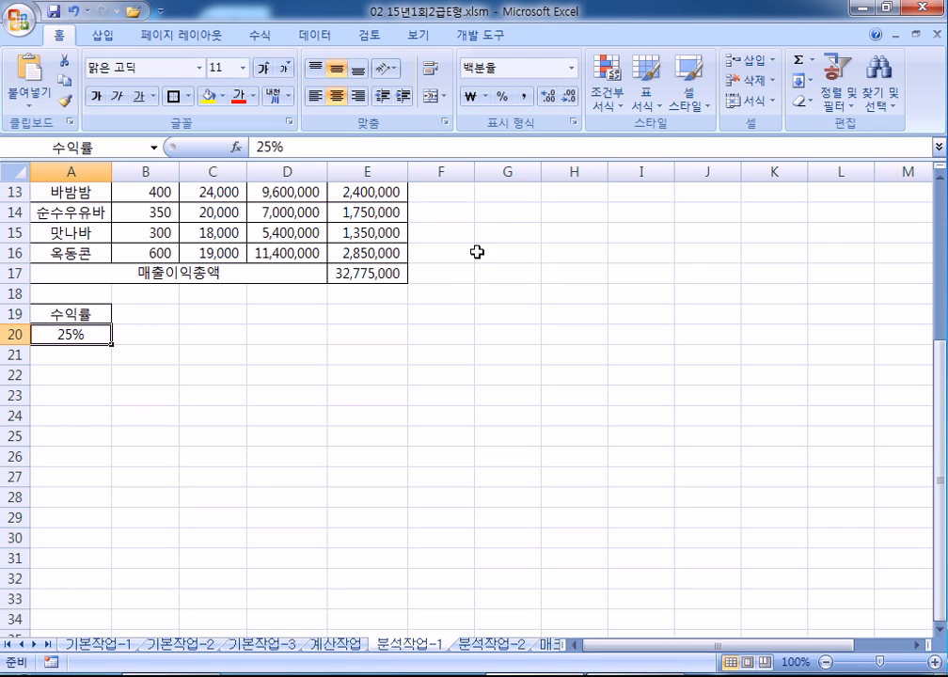
left_click(479, 215)
scroll(455, 310, "up", 3)
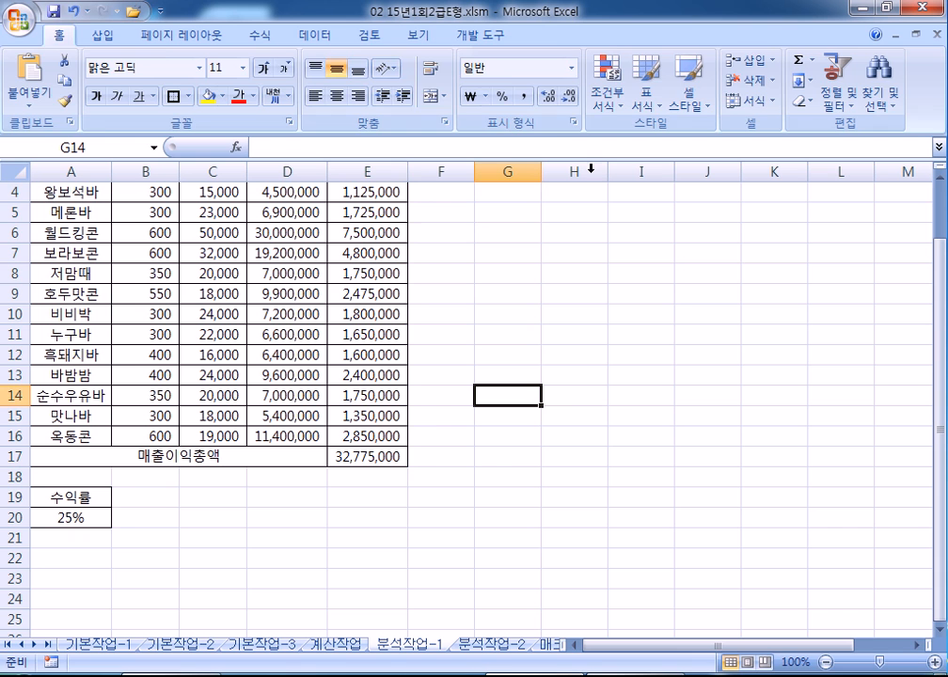
left_click(315, 34)
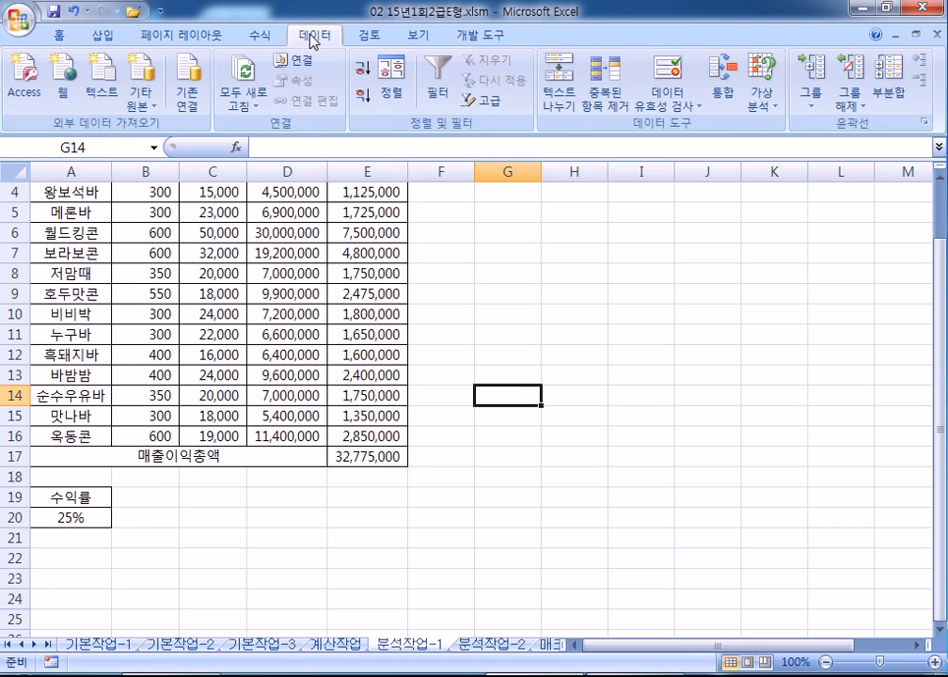
Step: Add scenario 수익률증가 changing A20 to 0.3
left_click(762, 99)
left_click(775, 129)
left_click(781, 73)
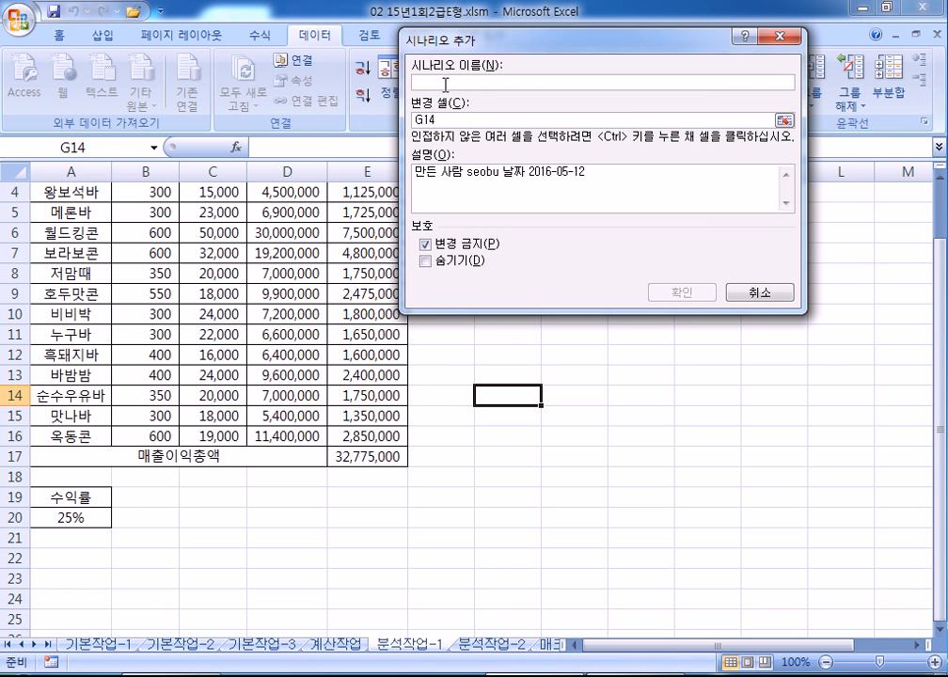
type("수익")
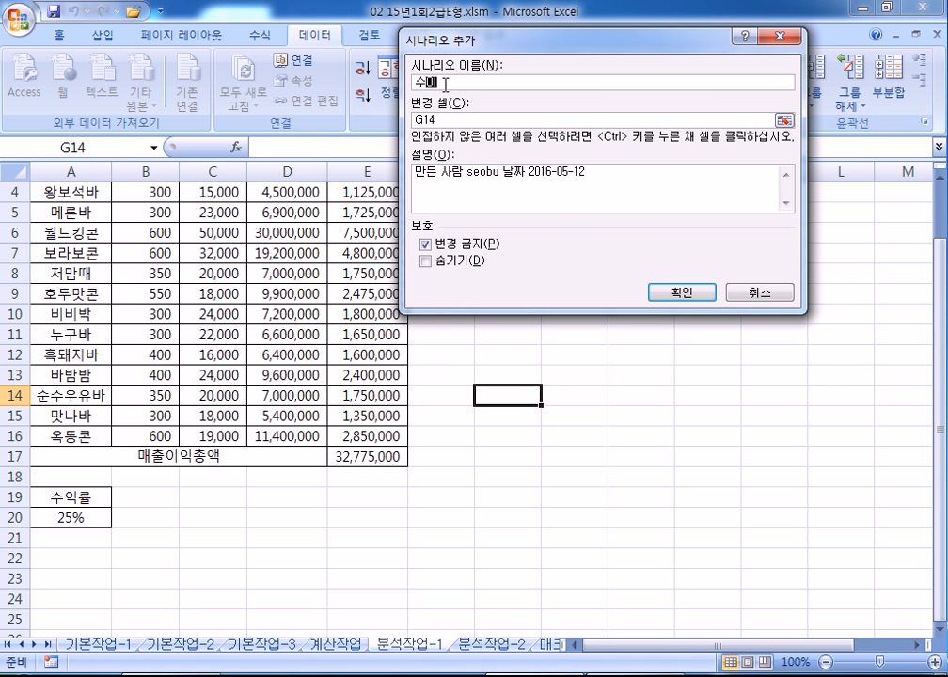
type("률증가")
left_click(448, 119)
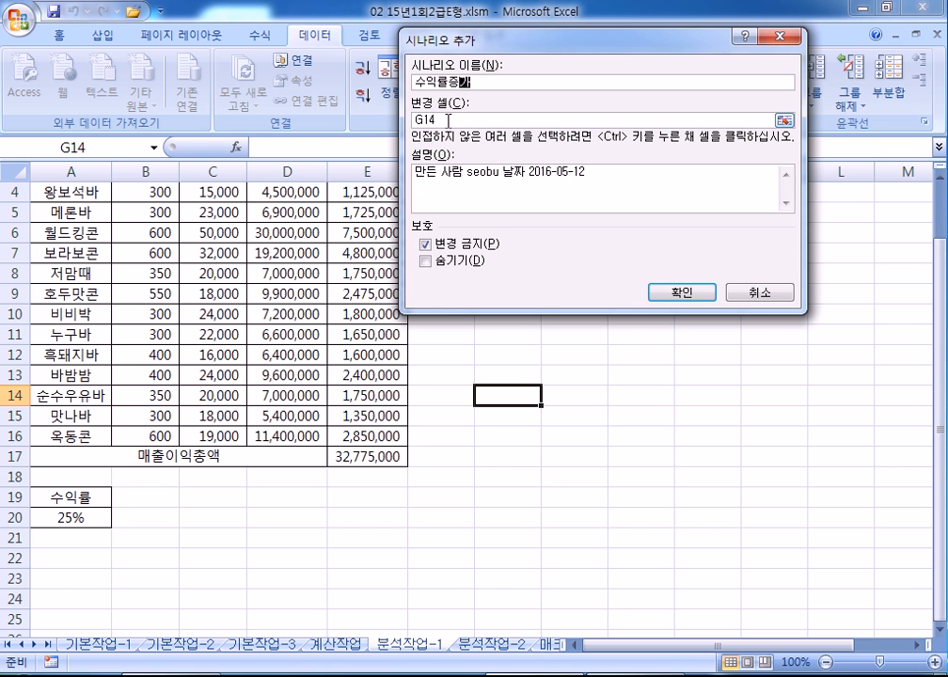
left_click_drag(443, 120, 383, 121)
scroll(186, 311, "down", 1)
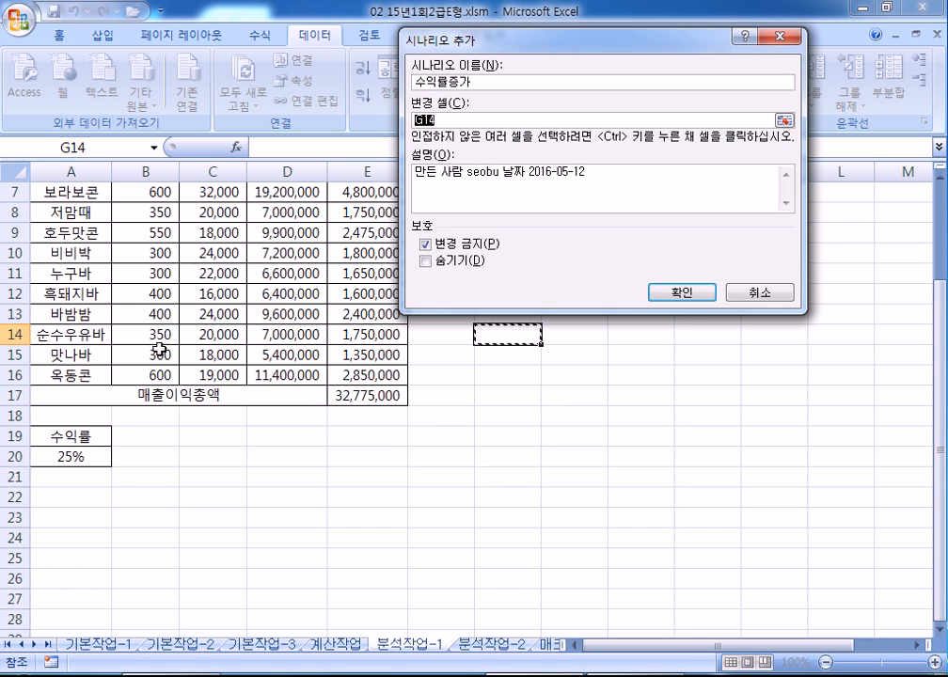
left_click(75, 457)
scroll(110, 381, "down", 3)
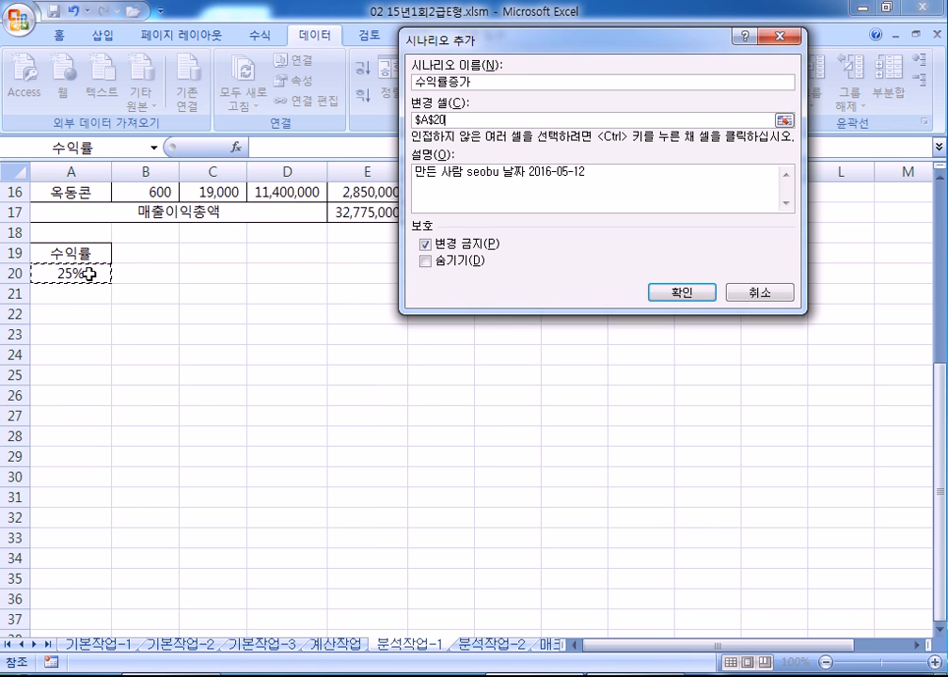
left_click(680, 293)
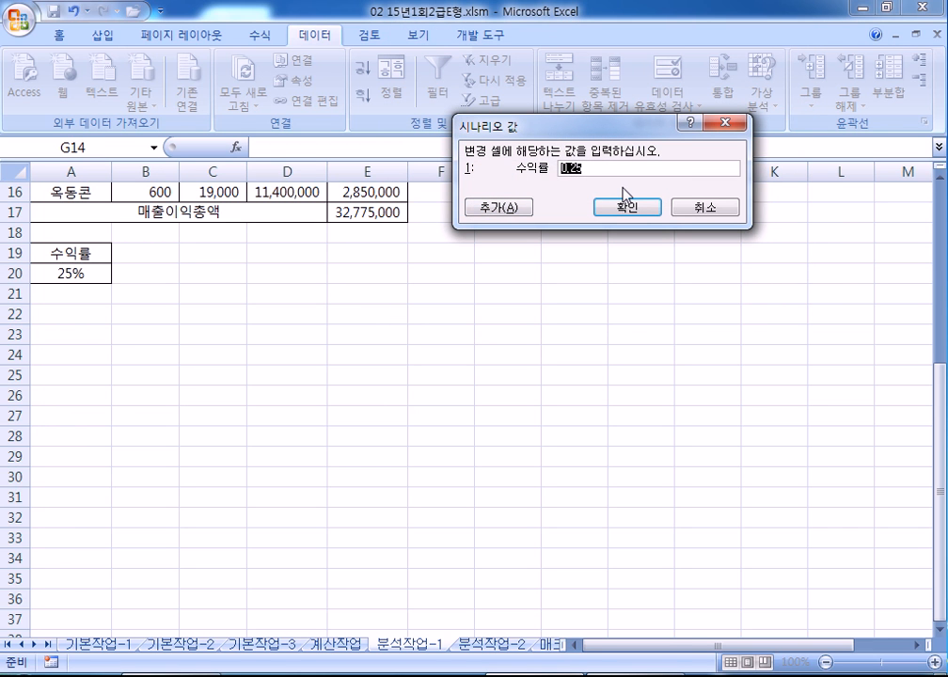
type("0.")
left_click(500, 211)
Step: Add scenario 수익률인하 changing A20 to 0.2
type("수익ㄹ")
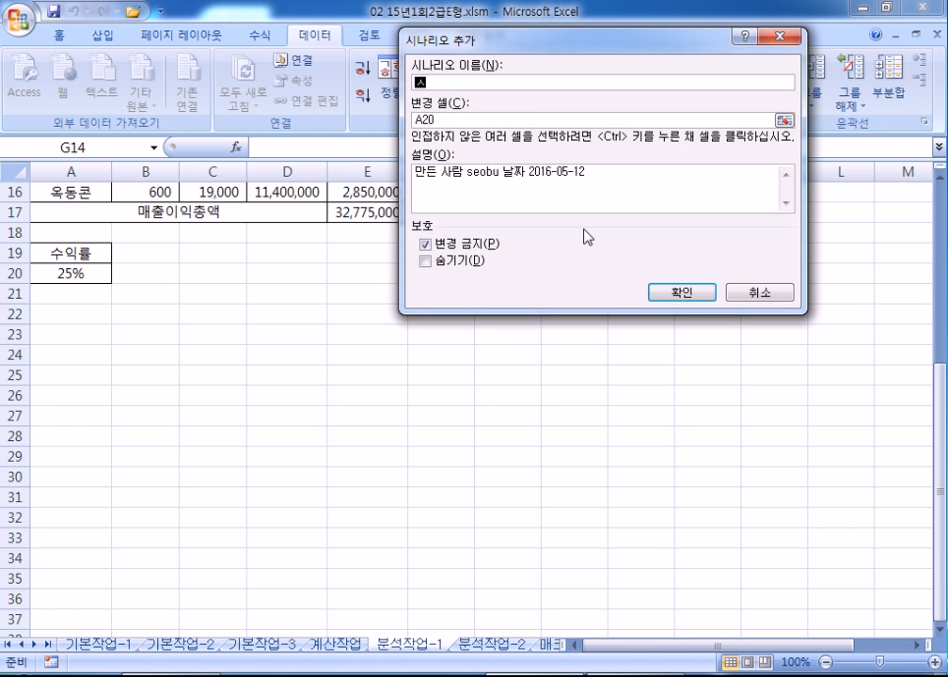
type("감ㅅ")
key("BackSpace")
type("인하")
left_click(435, 119)
left_click(678, 293)
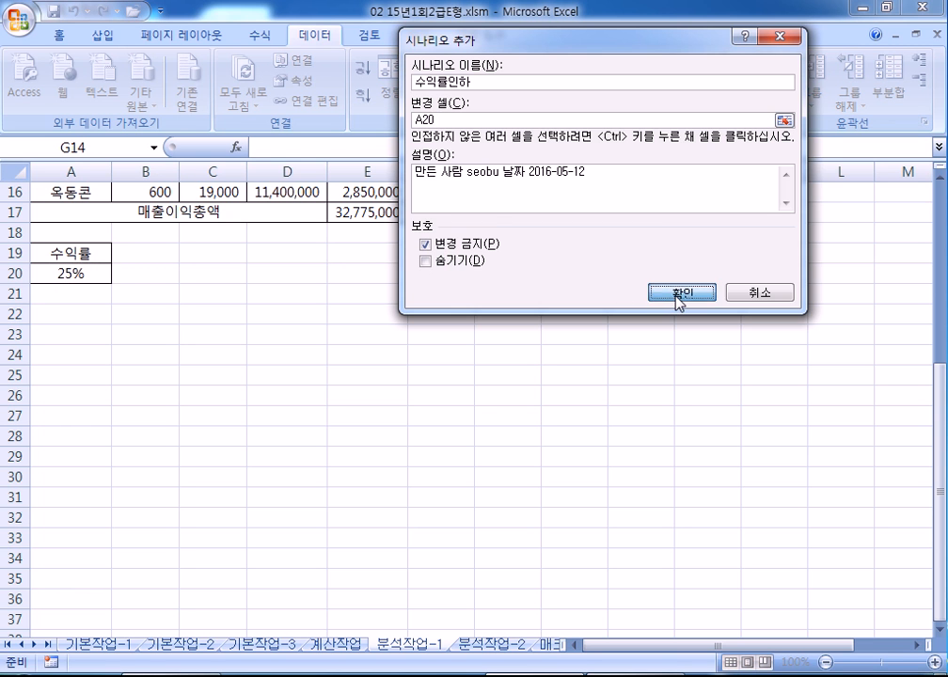
type("0.")
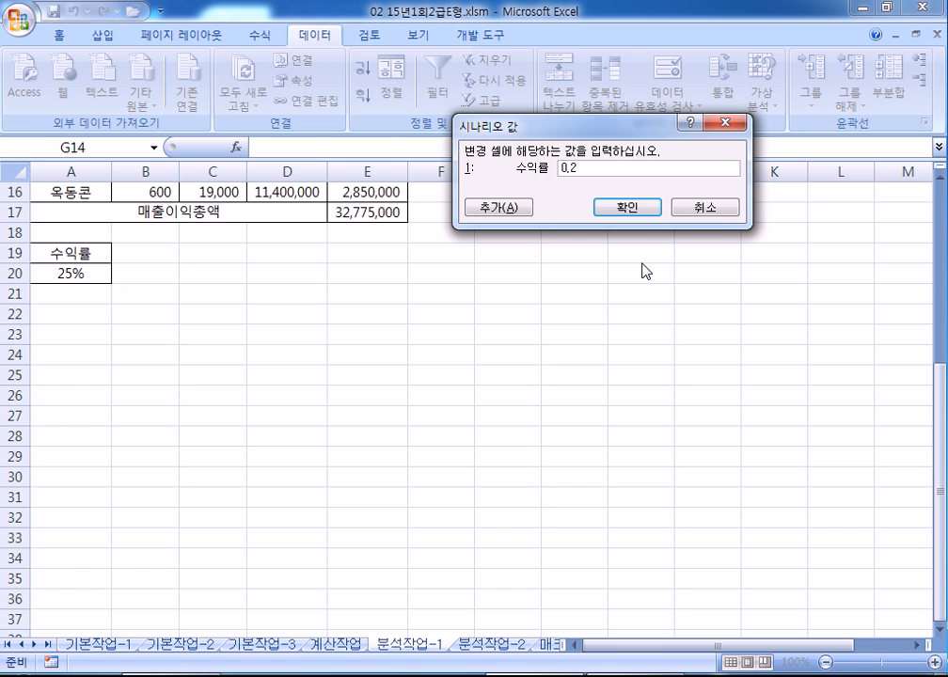
type("2")
left_click(629, 209)
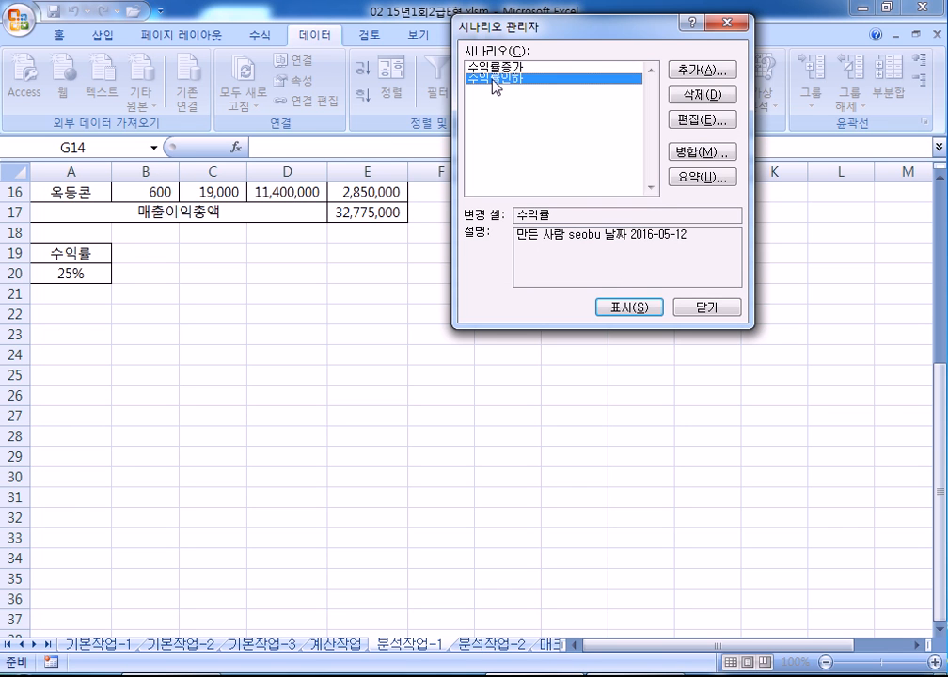
Step: Create a scenario summary report with E17 as the result cell
left_click(704, 177)
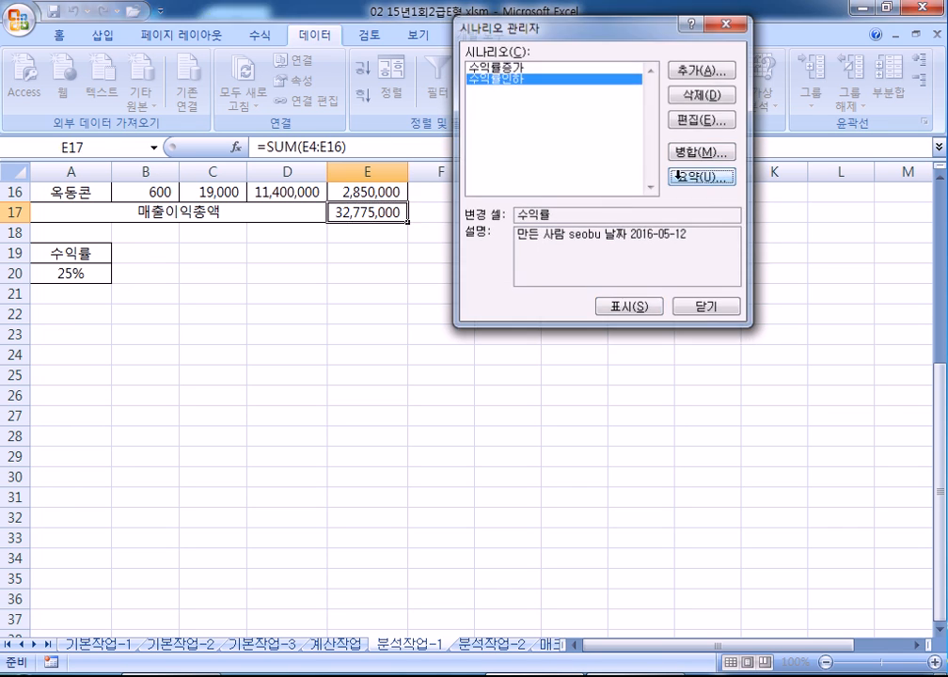
scroll(395, 324, "up", 1)
left_click(346, 334)
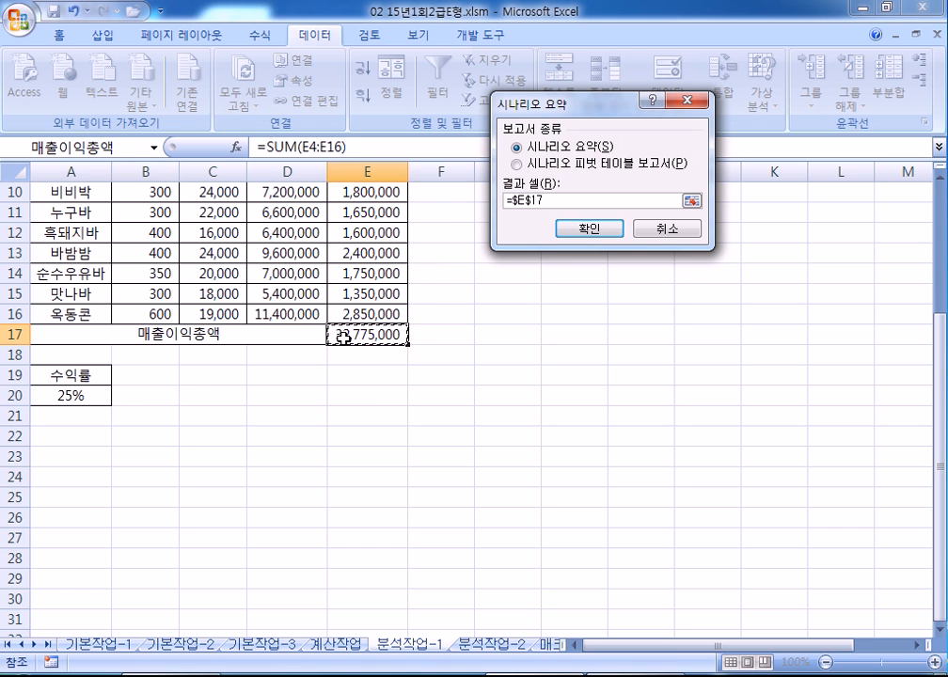
left_click(574, 230)
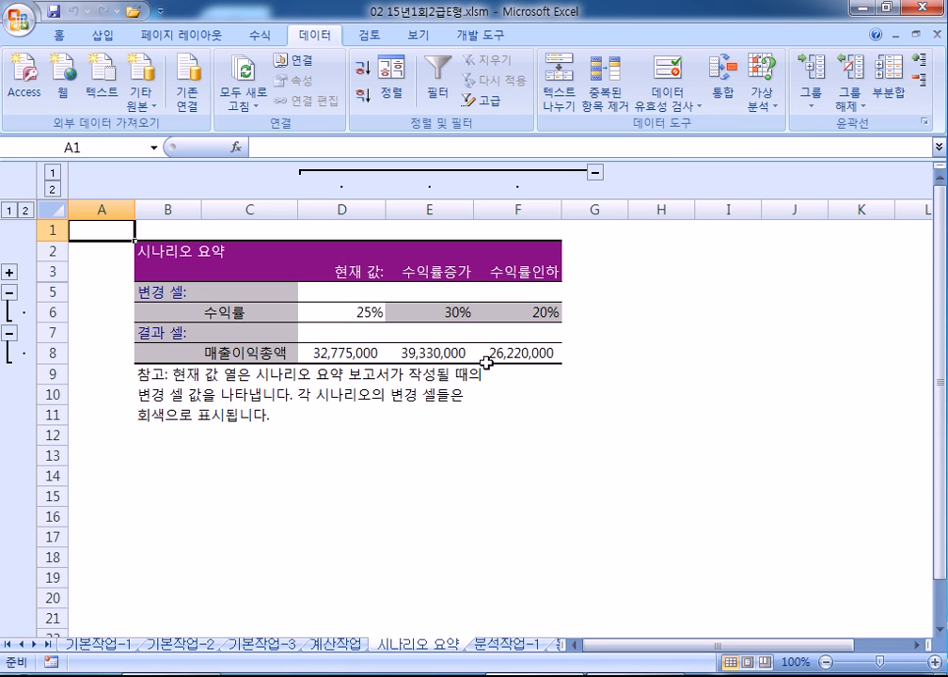
Step: Open the 분석작업-2 sheet and inspect the =PMT(C5/12,C4,-C3) formula in C6
left_click(505, 646)
left_click(555, 647)
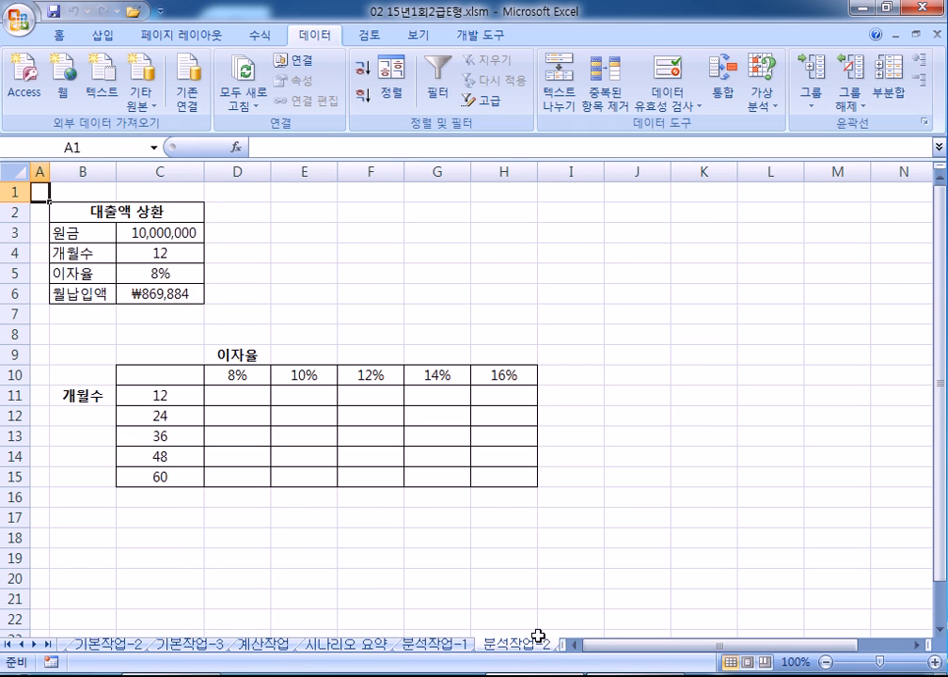
left_click(48, 645)
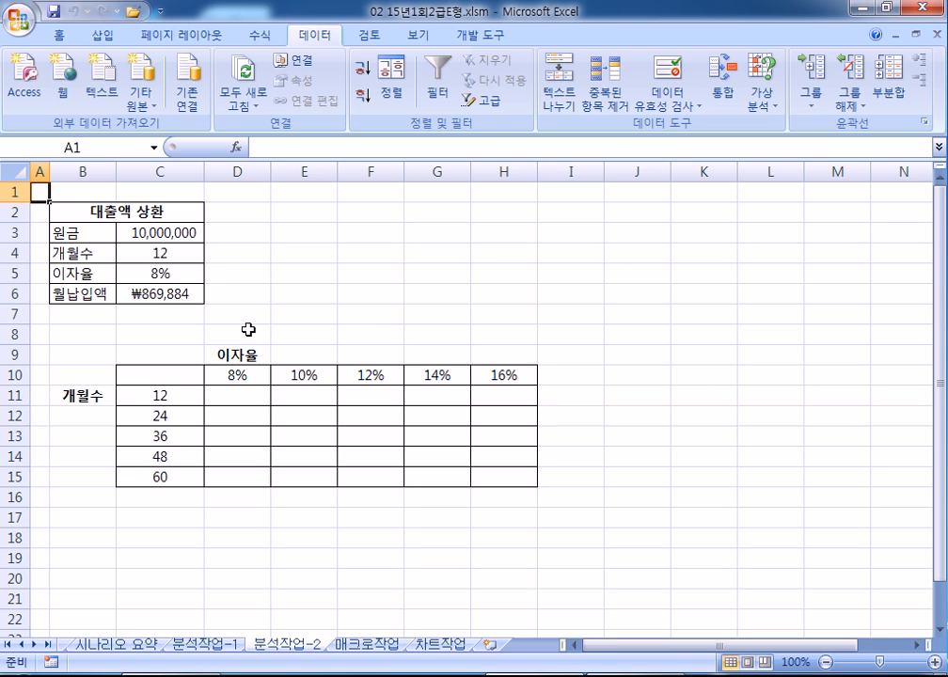
left_click(165, 376)
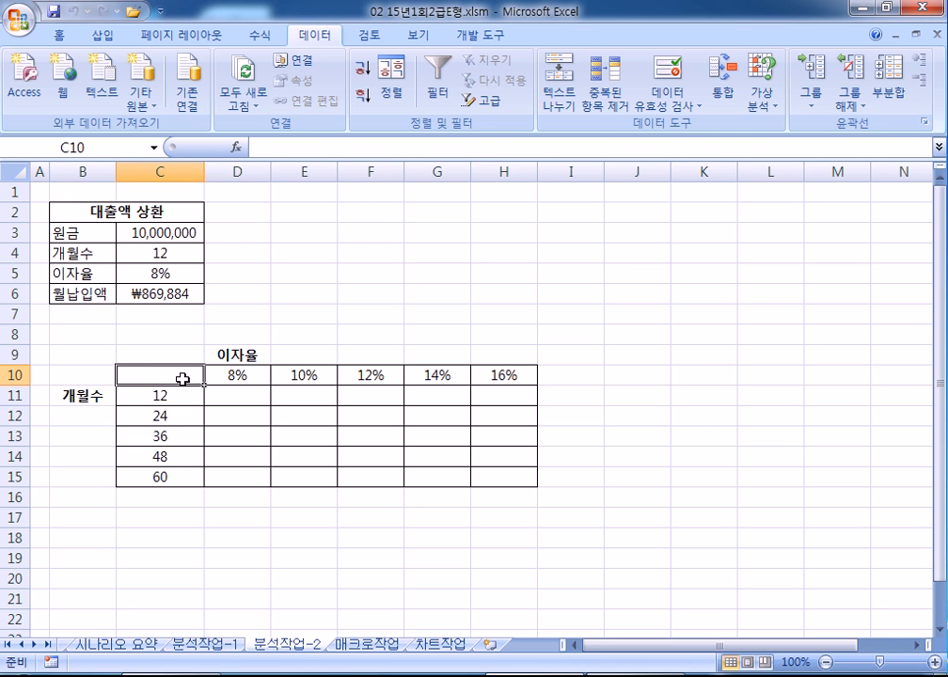
left_click(143, 296)
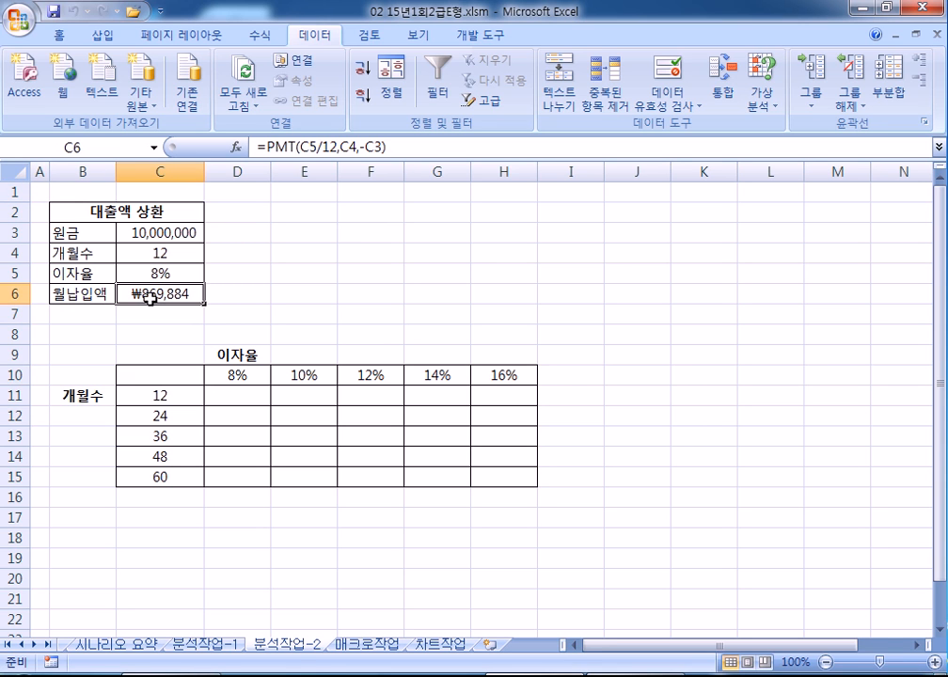
left_click_drag(259, 147, 413, 147)
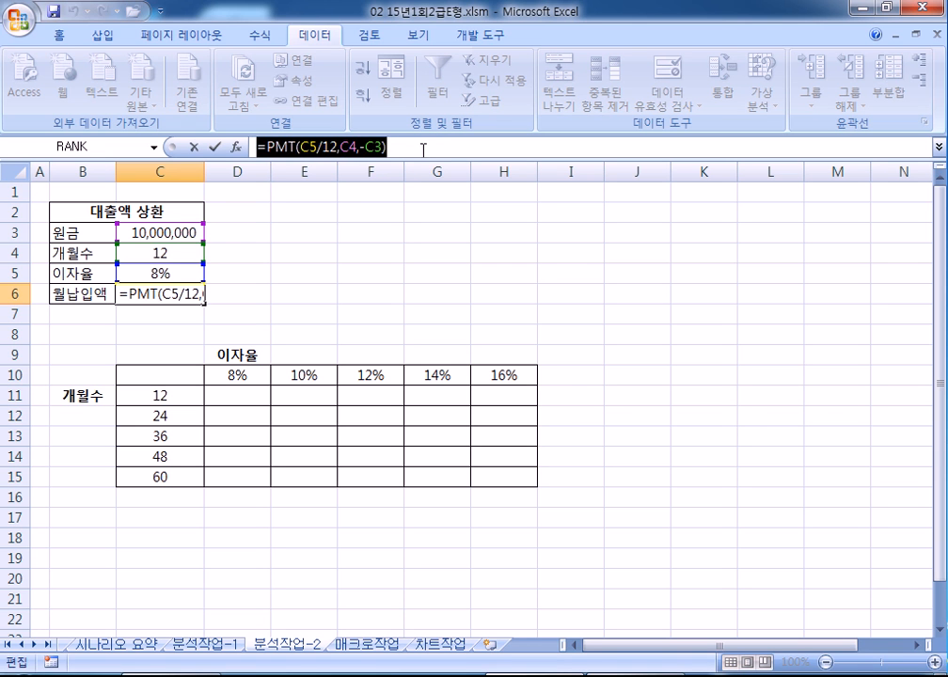
key("Return")
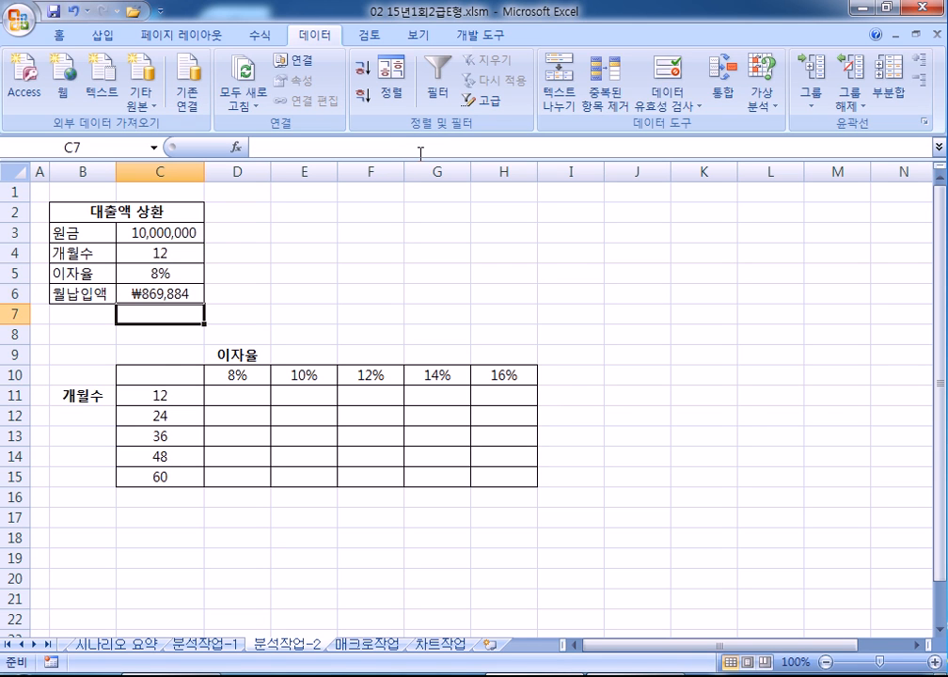
Step: Enter =C6 in C10 so it shows ₩869,884
left_click(141, 374)
type("=")
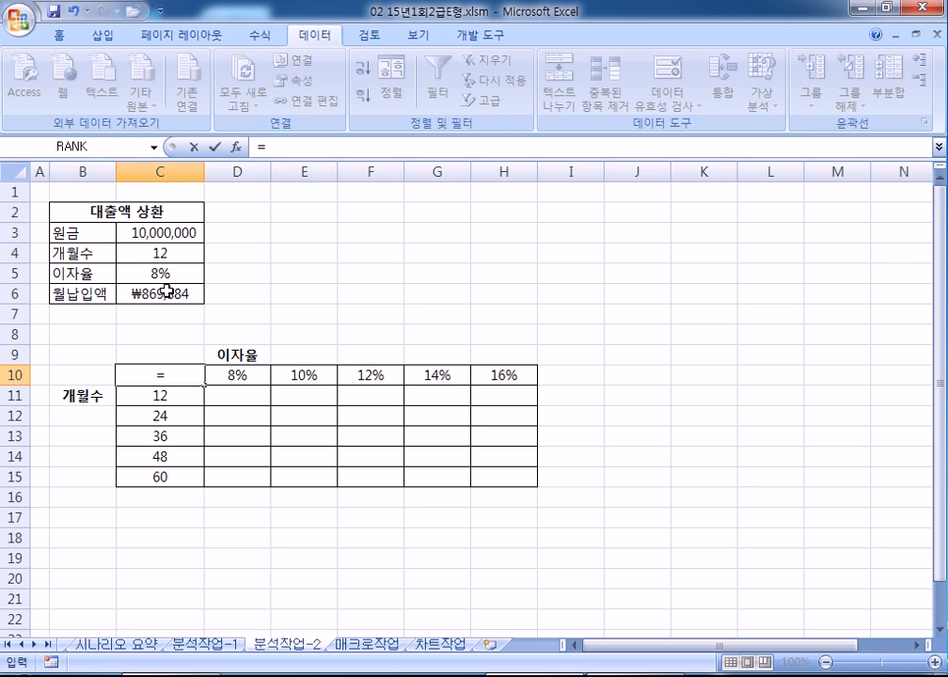
left_click(127, 292)
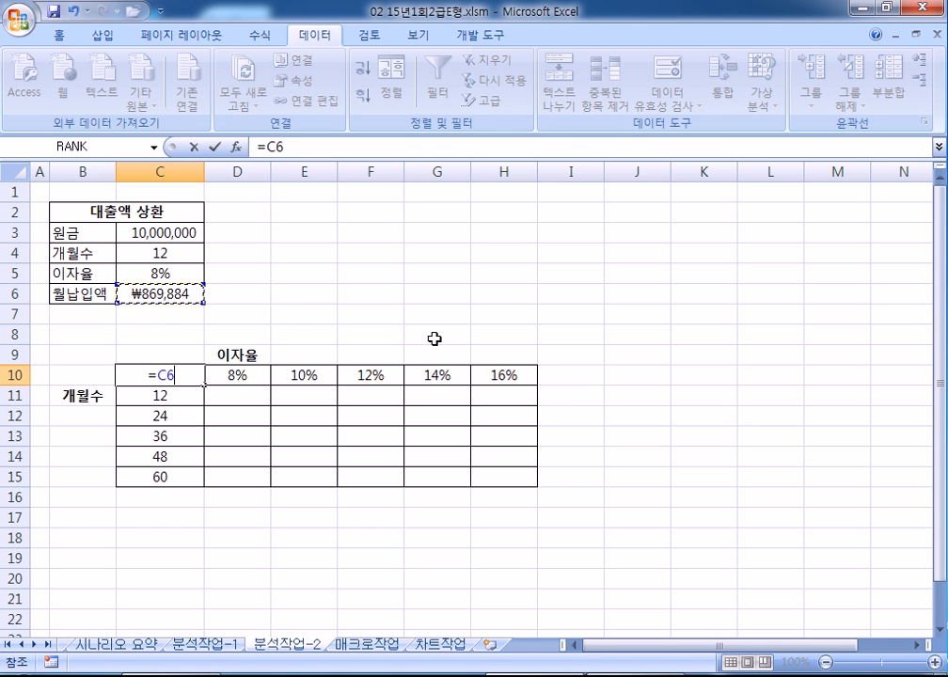
key("Return")
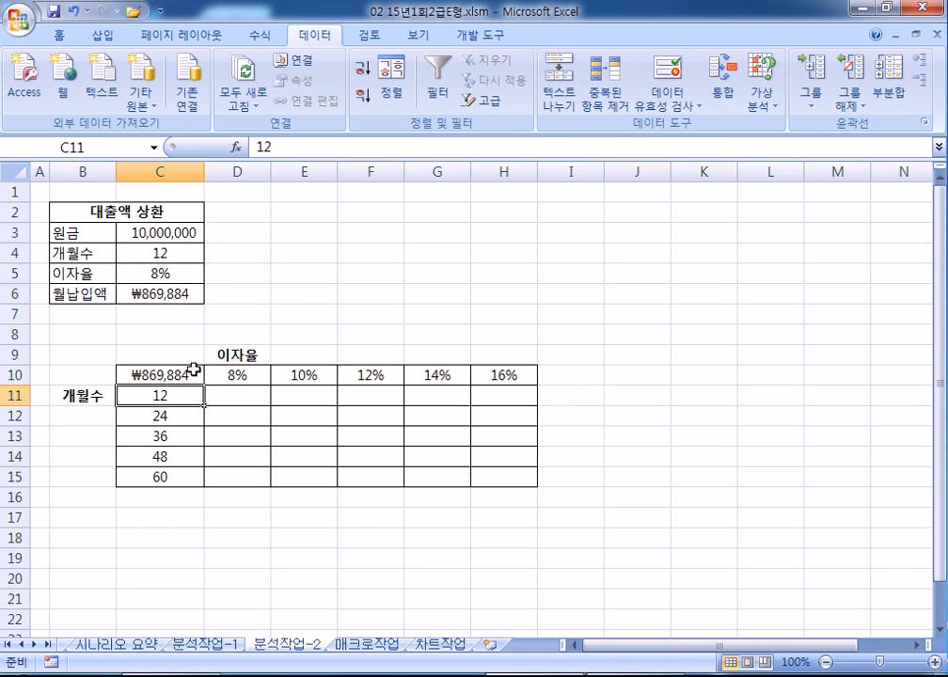
Step: Build a data table on C10:H15 with row input C4 and column input C5
left_click_drag(184, 374, 507, 474)
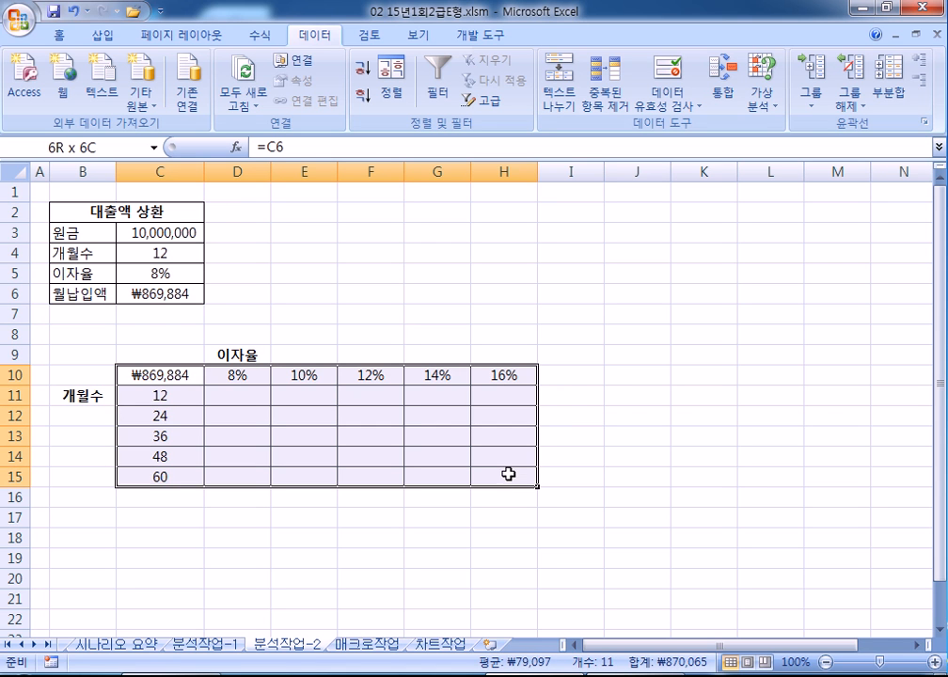
left_click(761, 98)
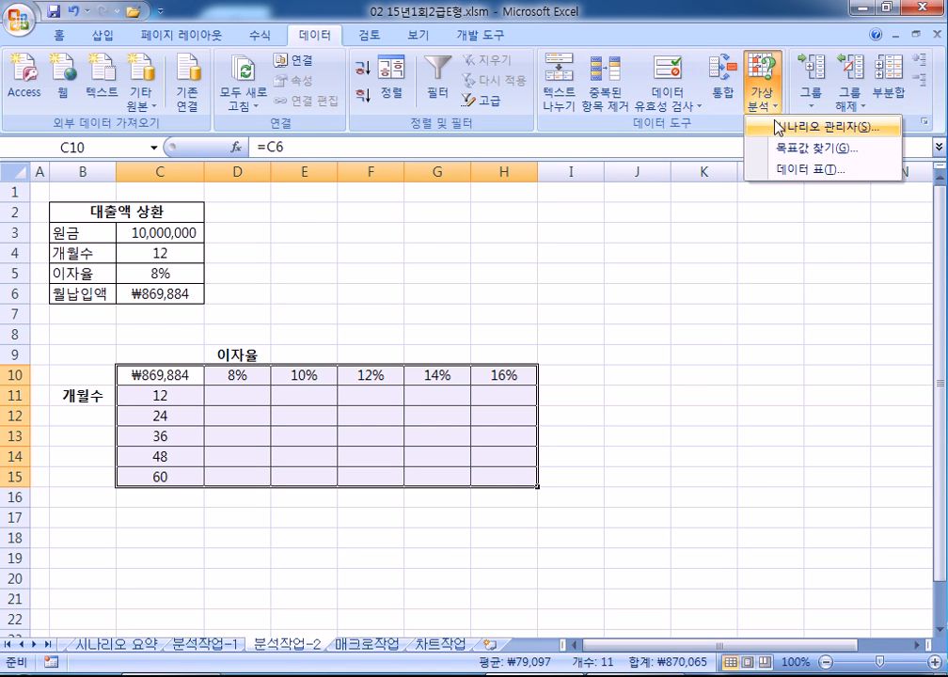
left_click(791, 173)
left_click_drag(602, 140, 360, 202)
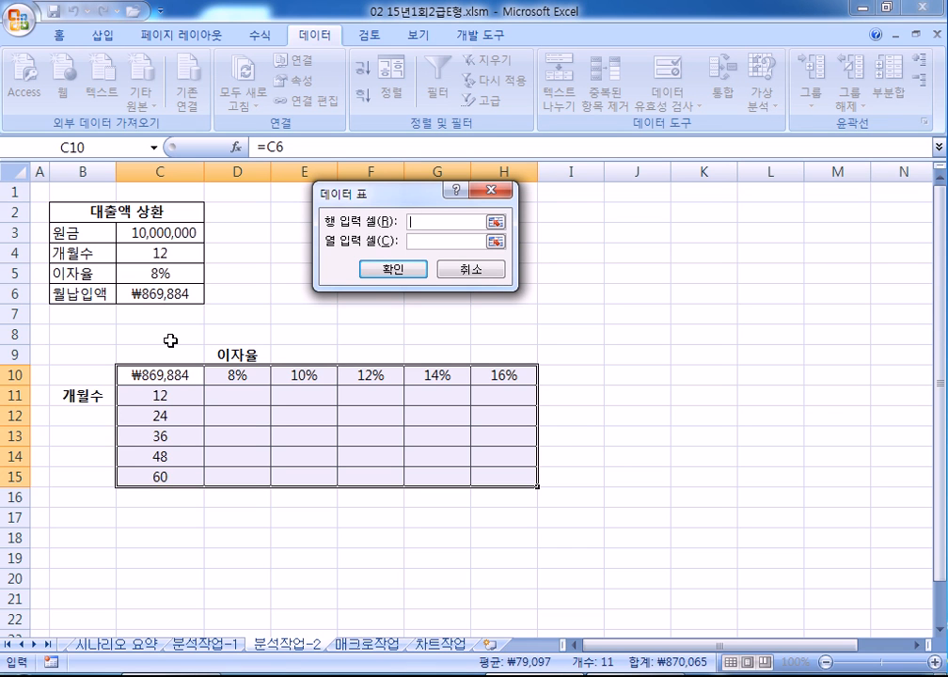
left_click(152, 252)
left_click(425, 240)
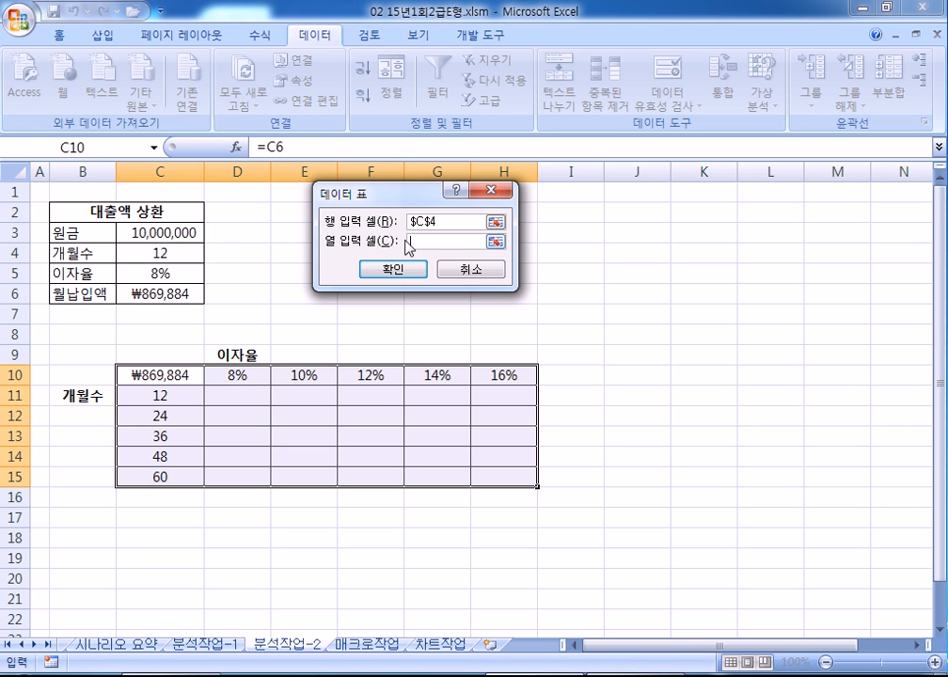
left_click(203, 271)
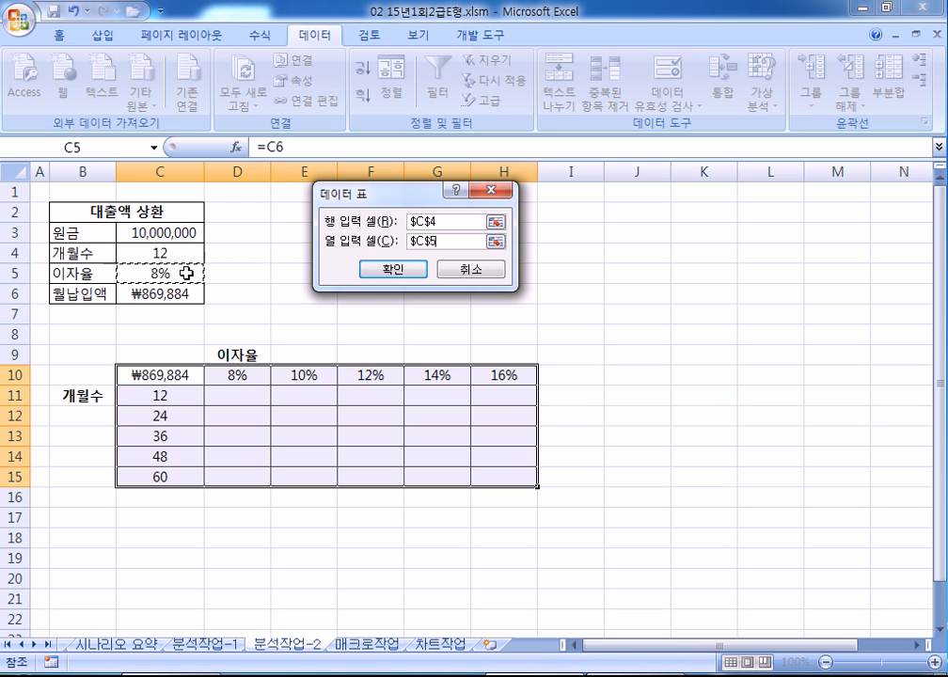
left_click(377, 271)
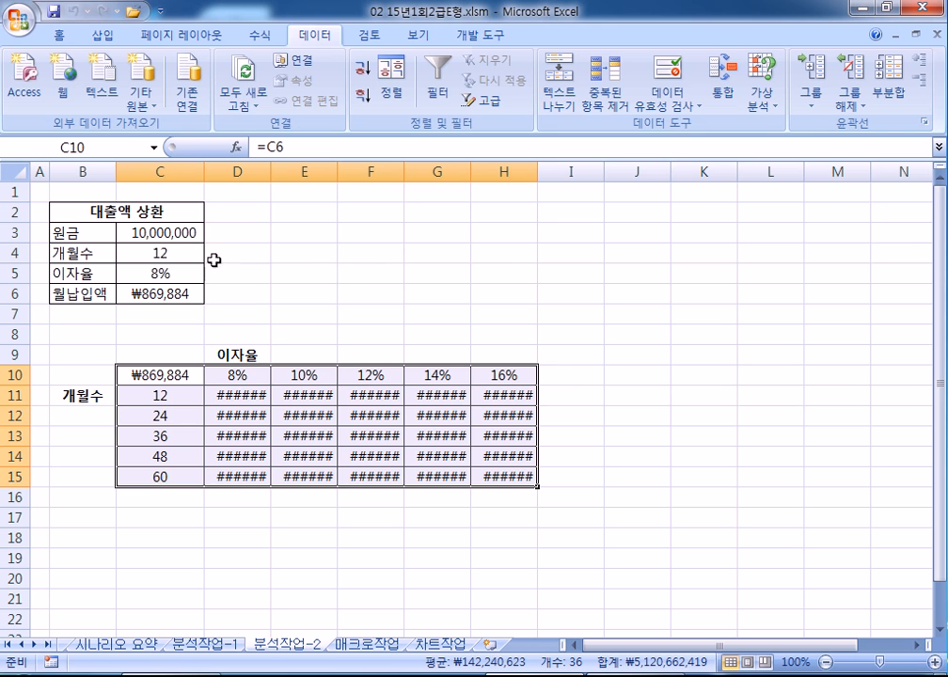
double_click(270, 171)
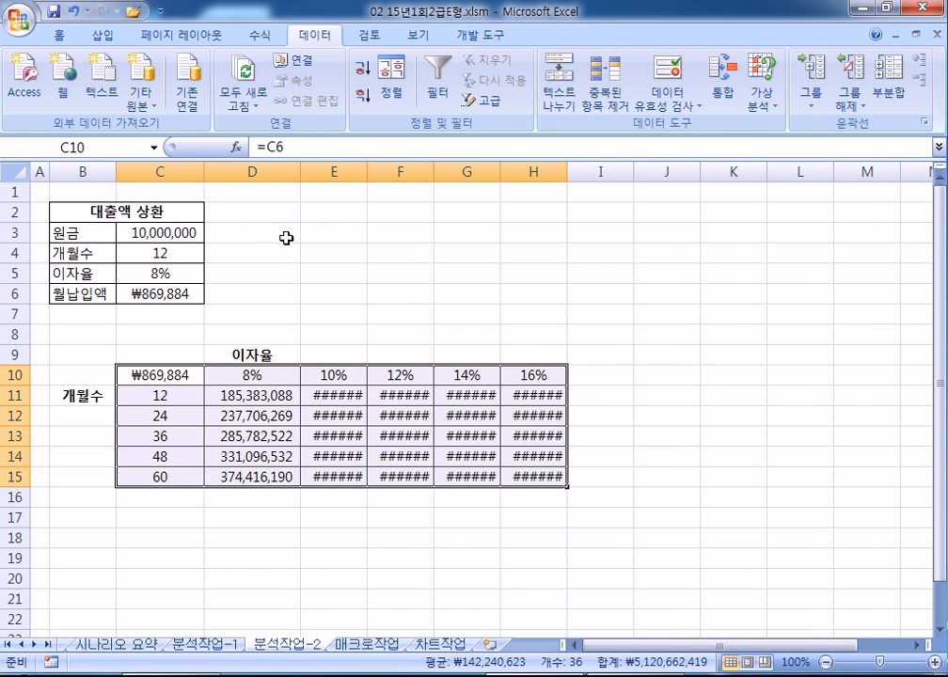
key("ctrl+z")
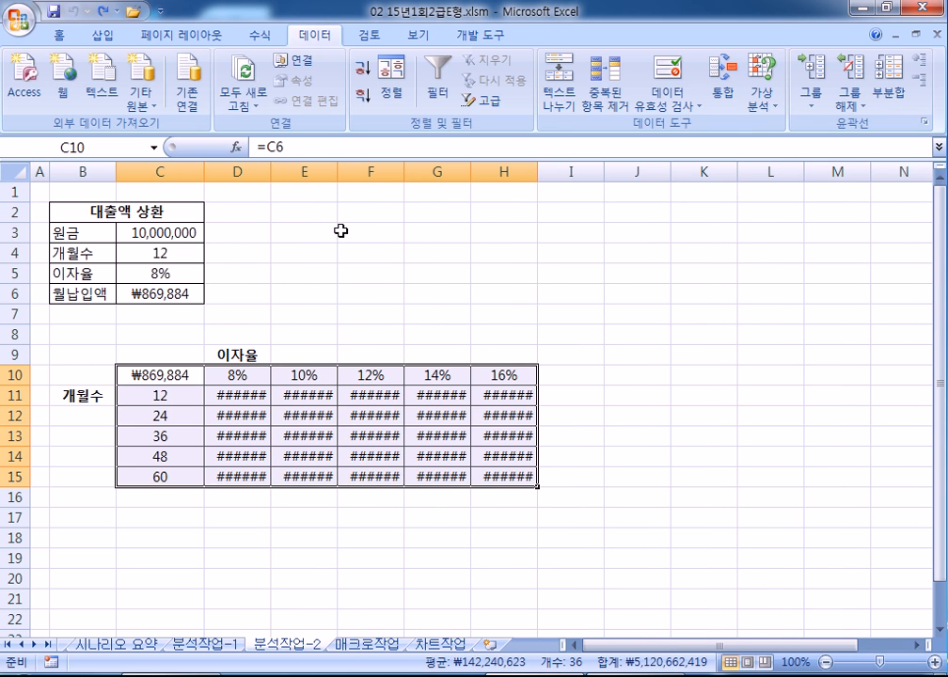
Step: Rebuild the data table with row input C5 (이자율) and column input C4 (개월수)
left_click(759, 104)
left_click(792, 170)
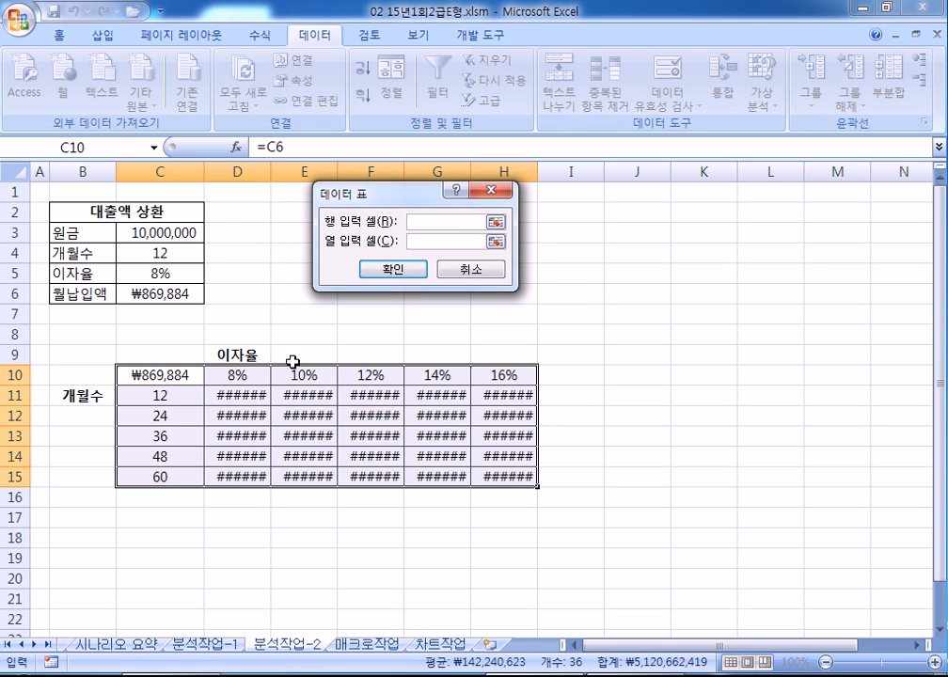
left_click(135, 273)
left_click(425, 245)
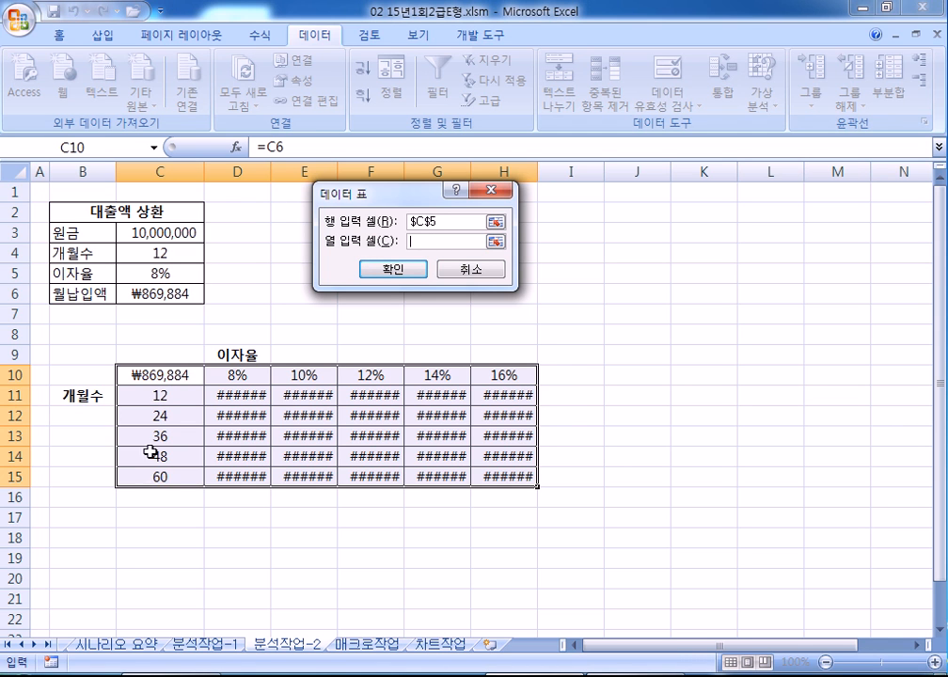
left_click(145, 252)
left_click(399, 272)
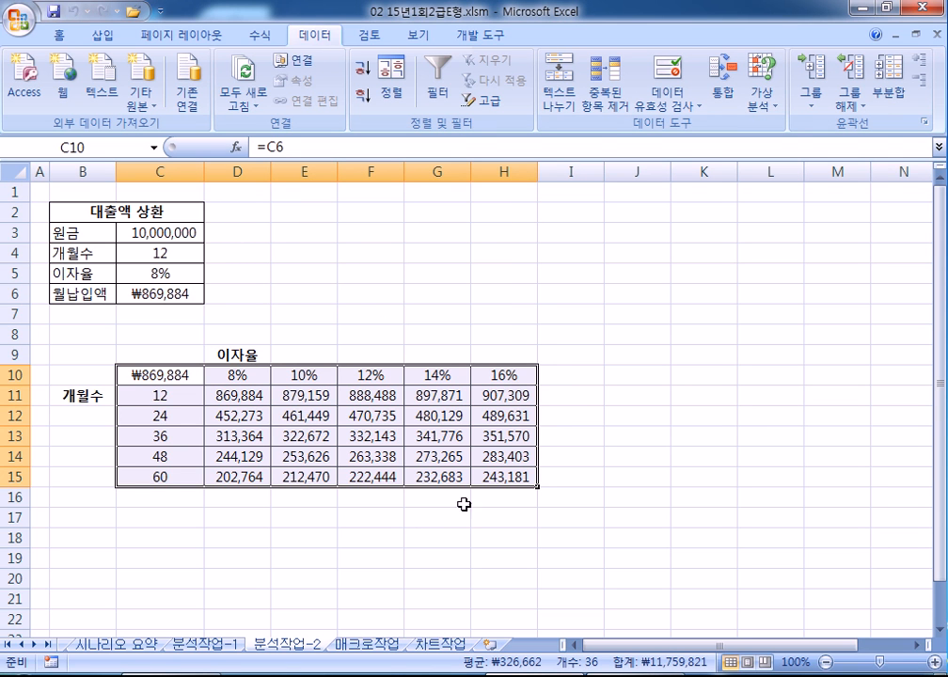
left_click_drag(237, 377, 501, 384)
left_click_drag(186, 396, 187, 484)
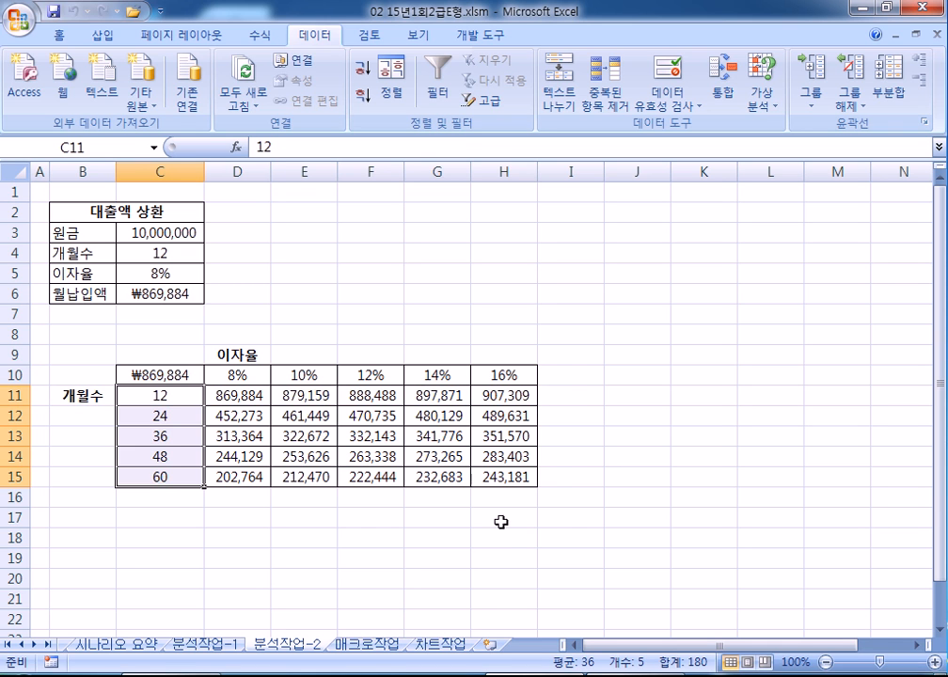
Step: Open the 매크로작업 sheet and look over the empty 출고량 평균 cells in column F
left_click(376, 649)
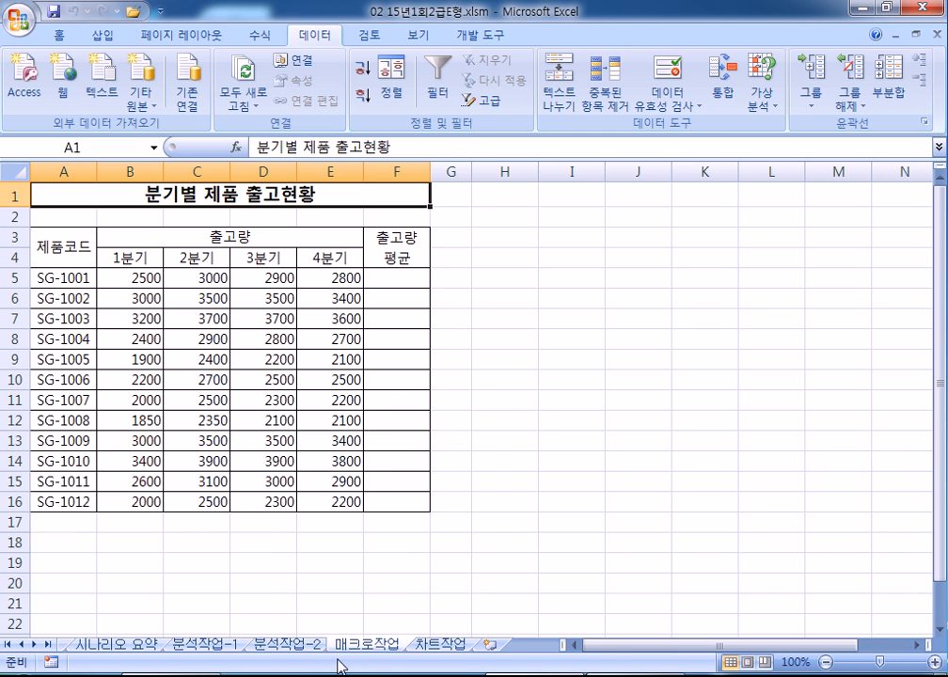
left_click(294, 646)
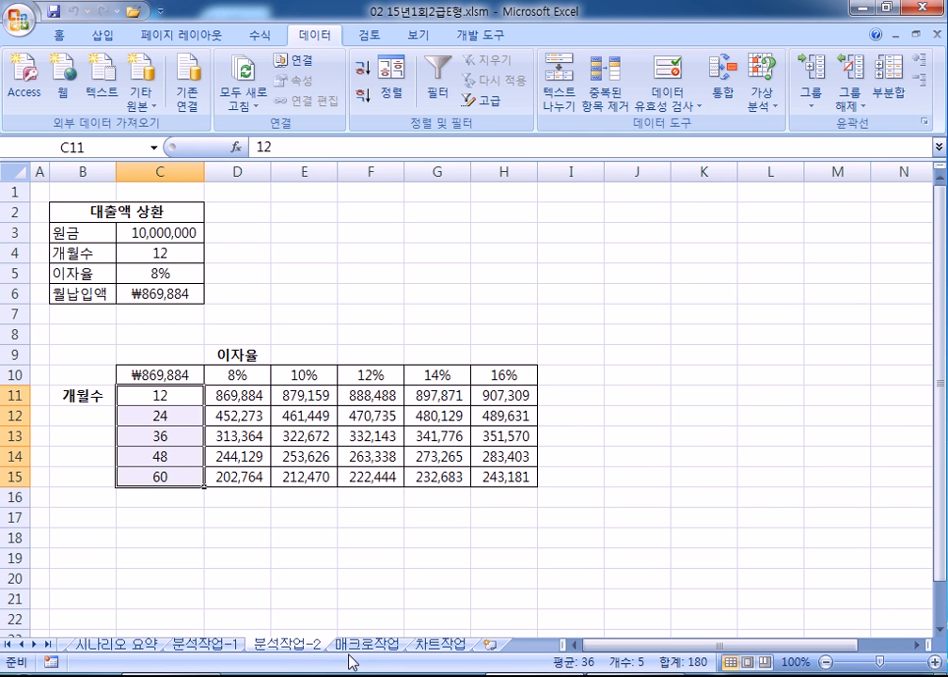
left_click(349, 656)
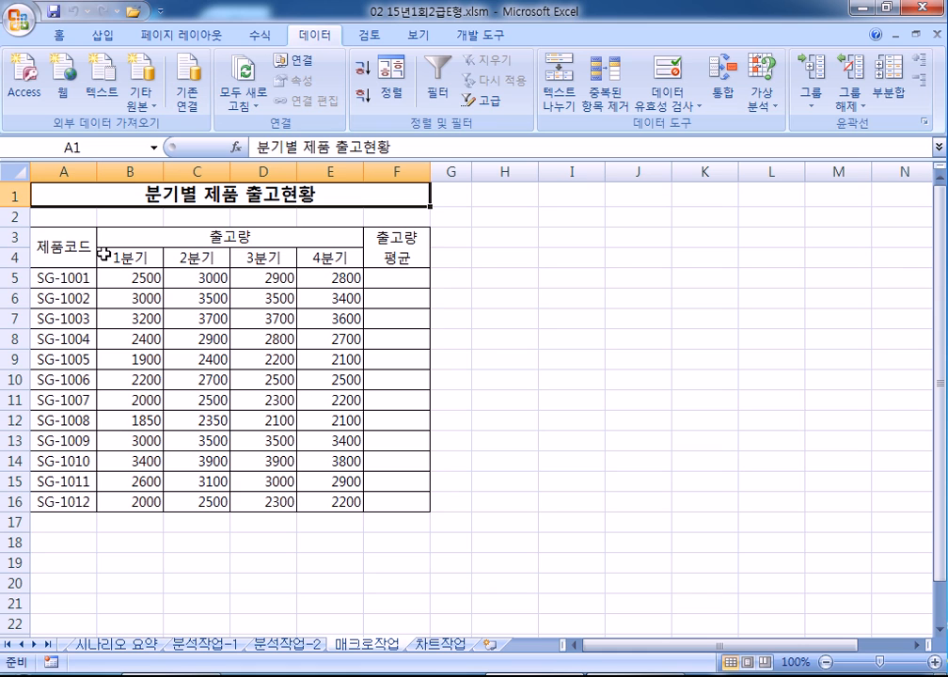
left_click_drag(374, 278, 384, 502)
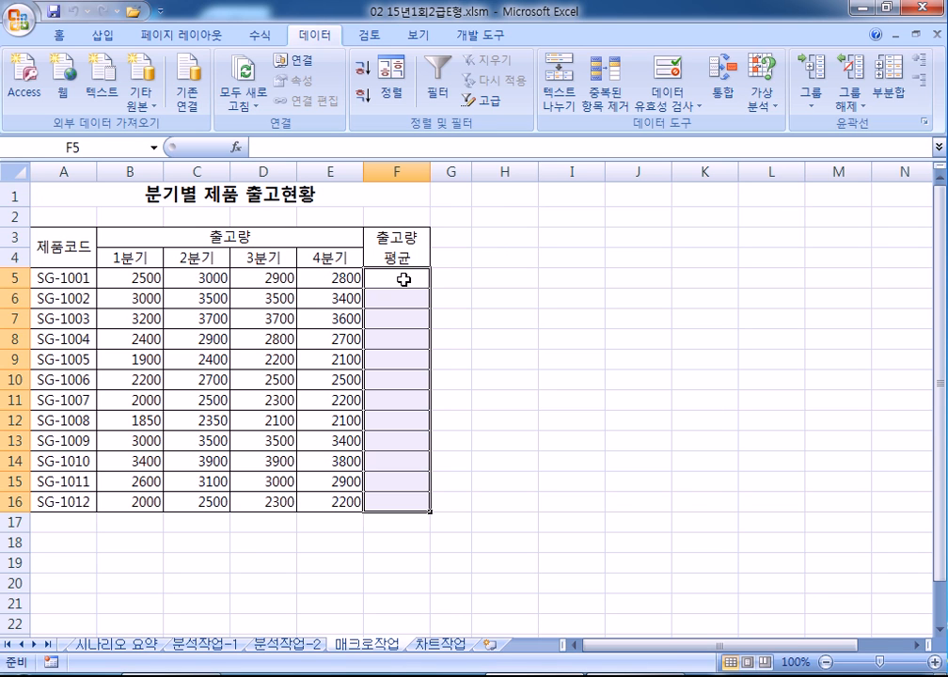
left_click(543, 335)
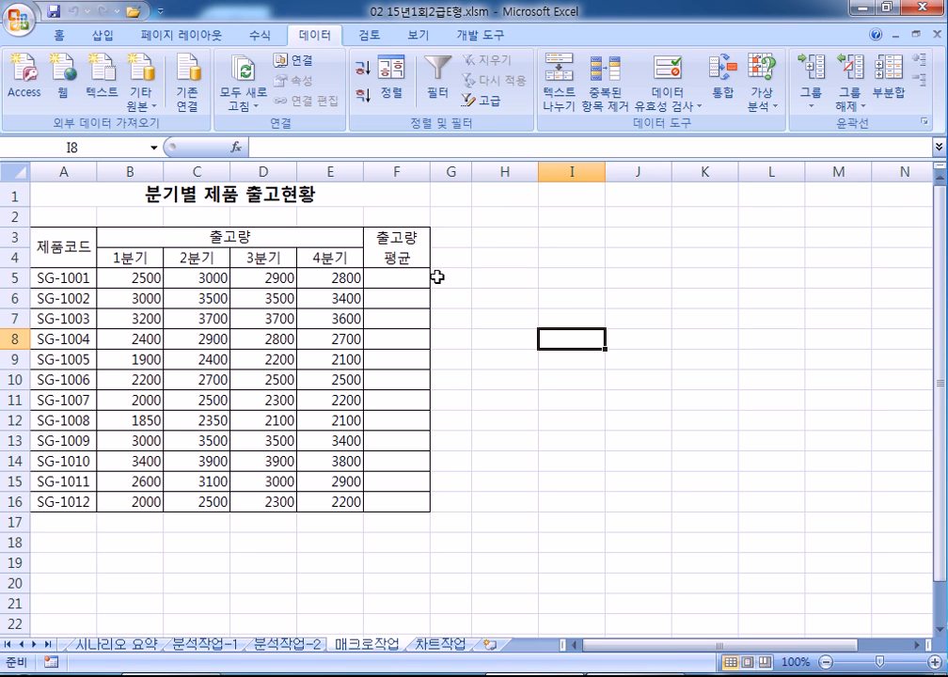
Step: Draw a rounded rectangle over H3:I4 labelled 평균
left_click(102, 35)
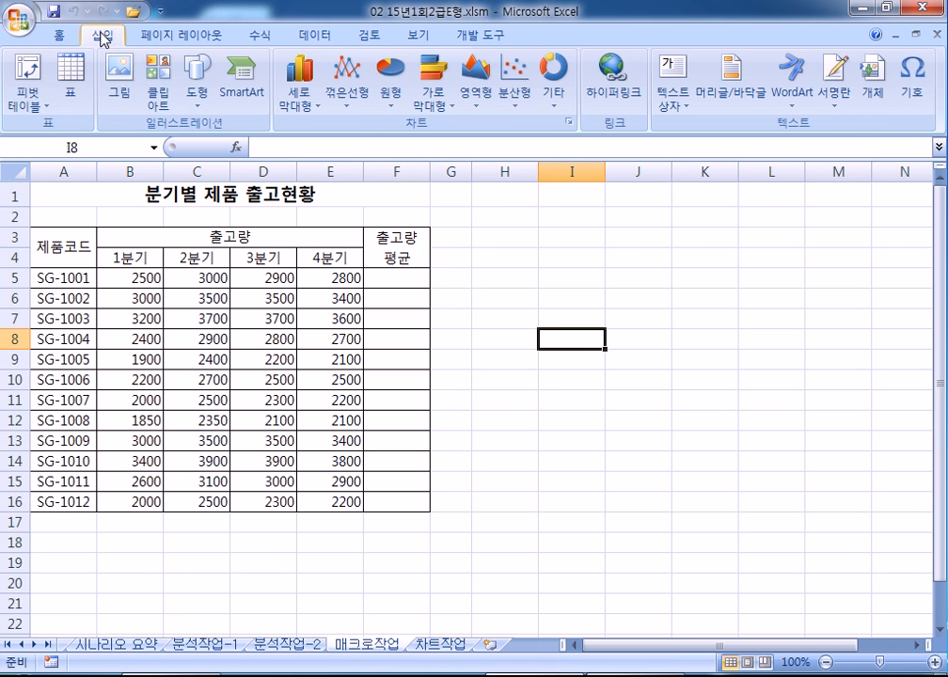
left_click(195, 90)
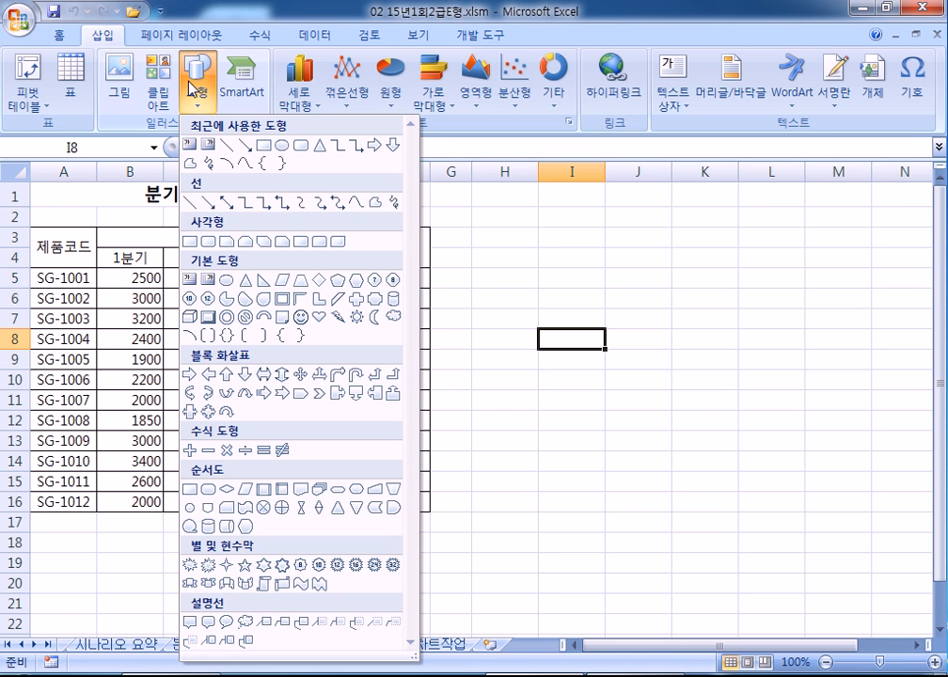
left_click(210, 243)
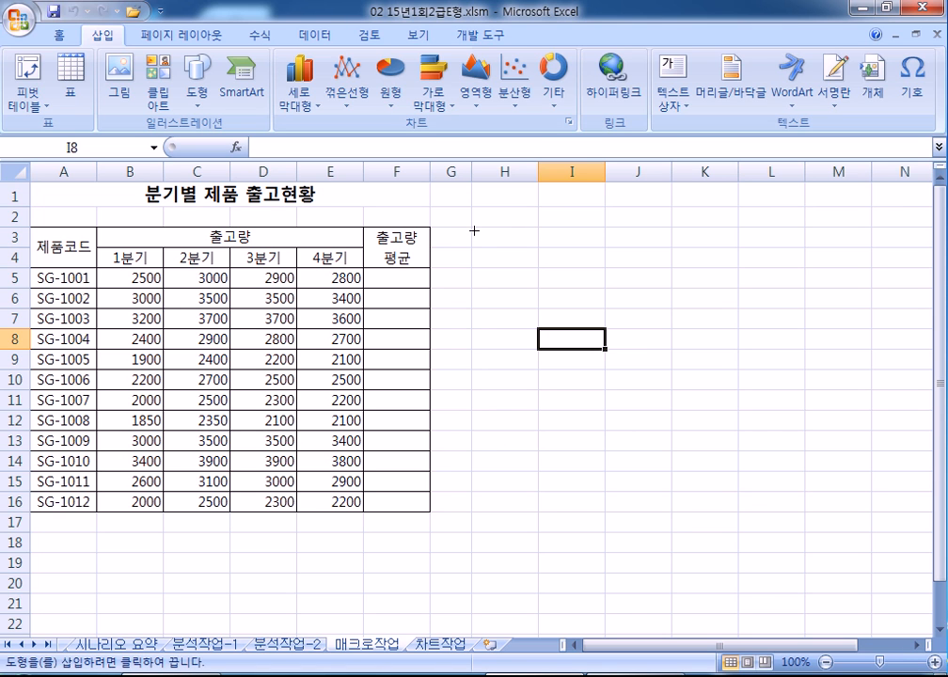
mouse_move(476, 226)
left_mouse_down()
mouse_move(601, 246)
mouse_move(599, 279)
left_mouse_up()
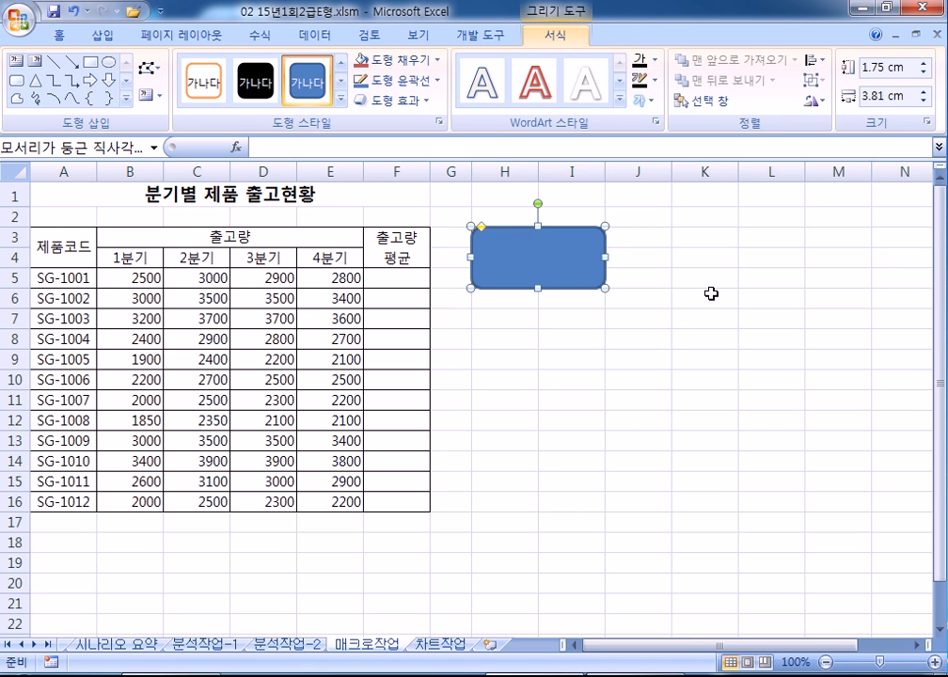
type("평균")
left_click(630, 418)
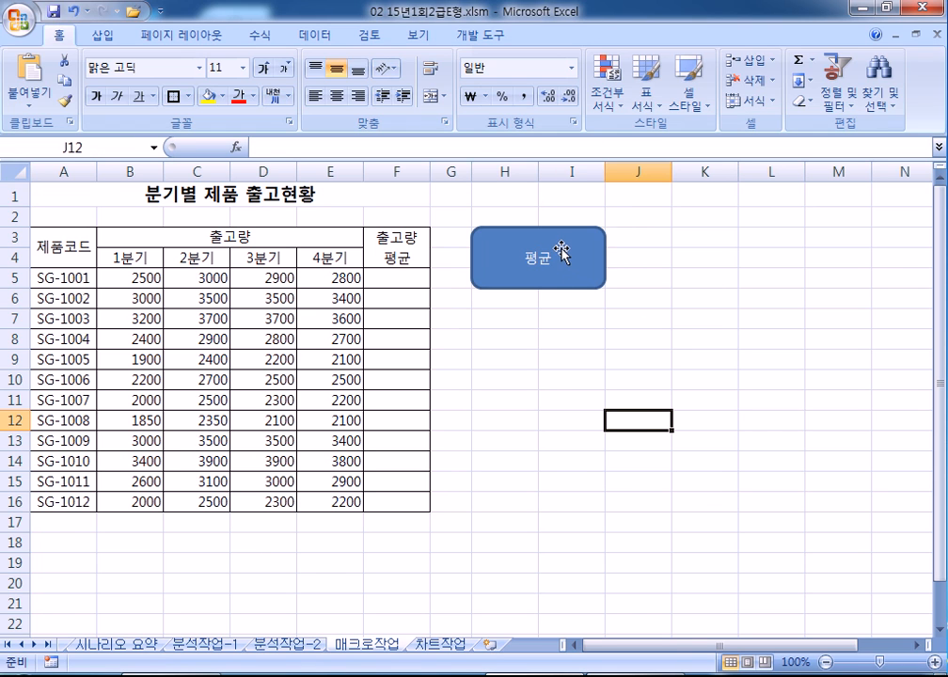
left_click(562, 247)
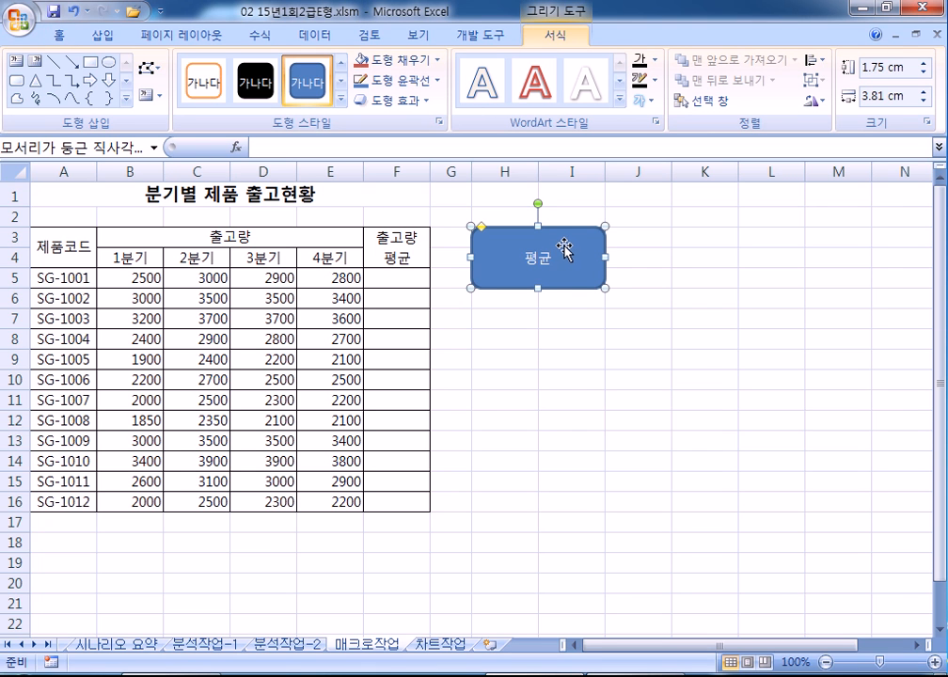
Step: Assign a new macro named 평균 to the shape and start recording it
right_click(569, 237)
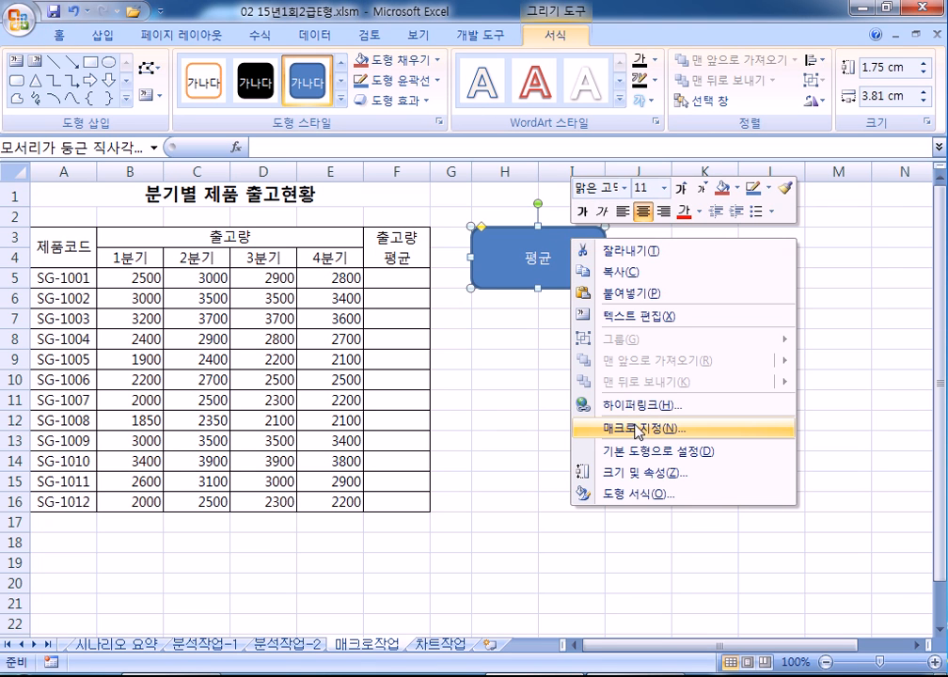
left_click(638, 429)
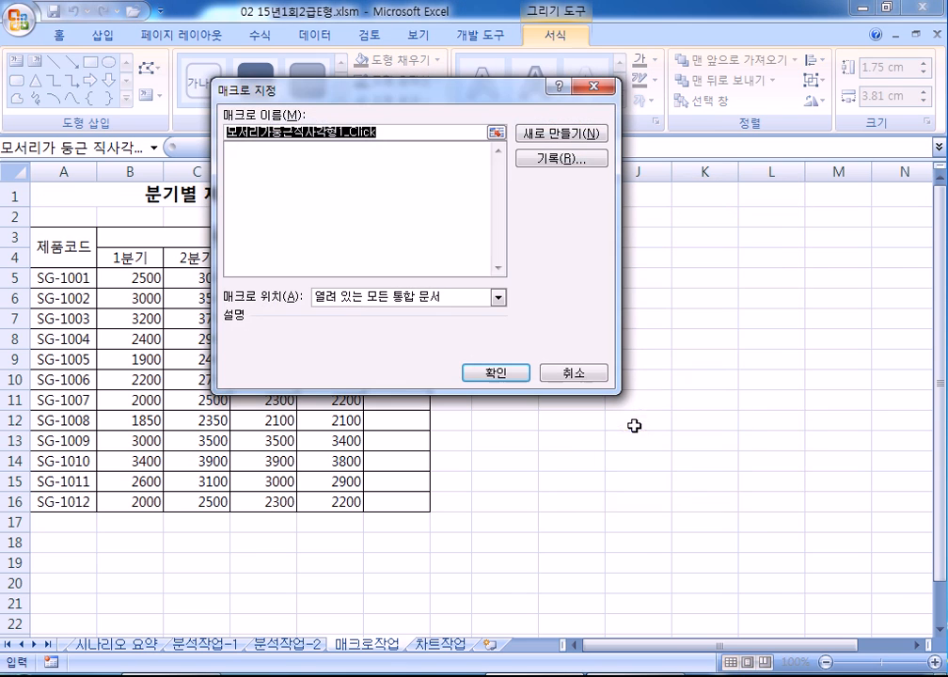
type("평균")
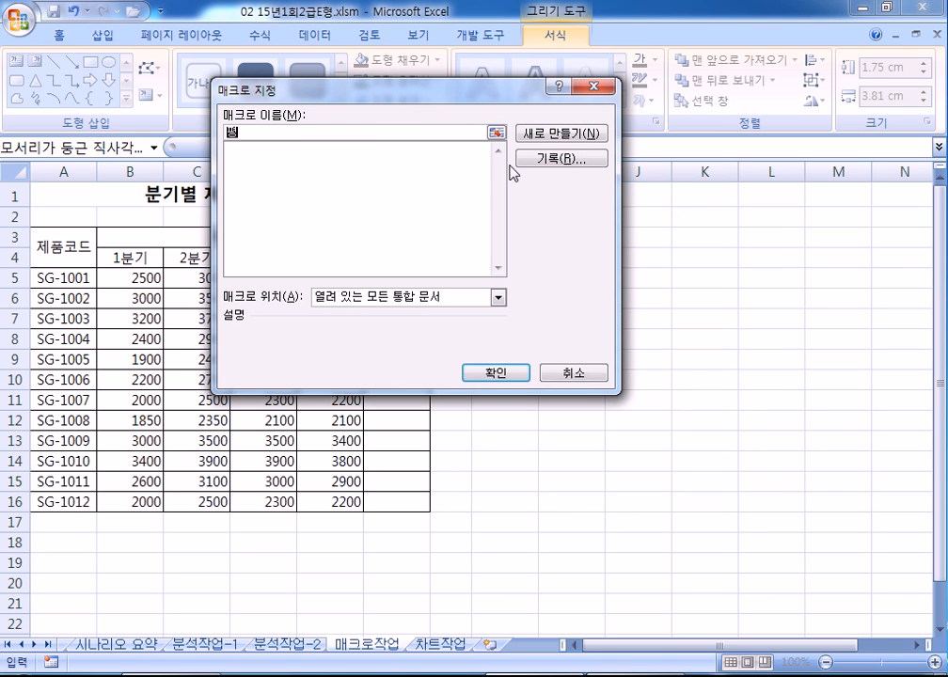
left_click(575, 164)
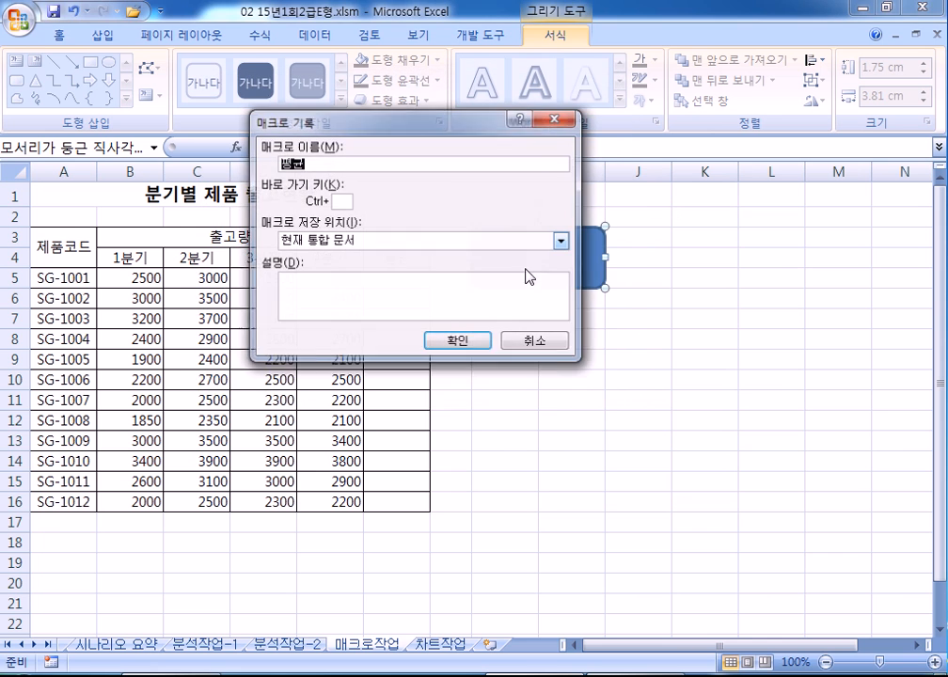
left_click(458, 340)
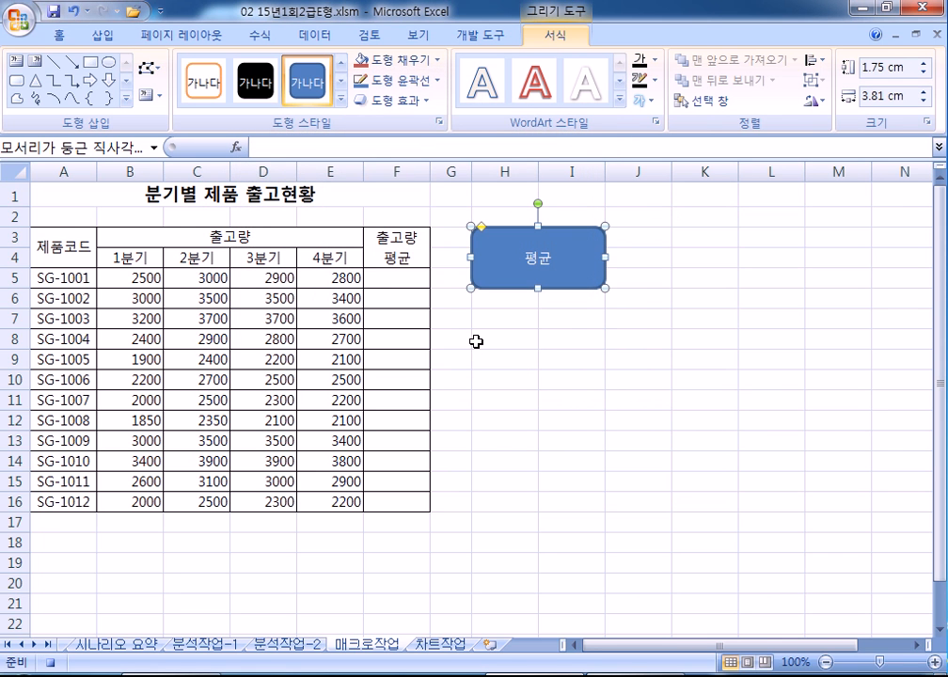
Step: Record filling F5:F16 with each row's AutoSum average, then stop recording
left_click(402, 278)
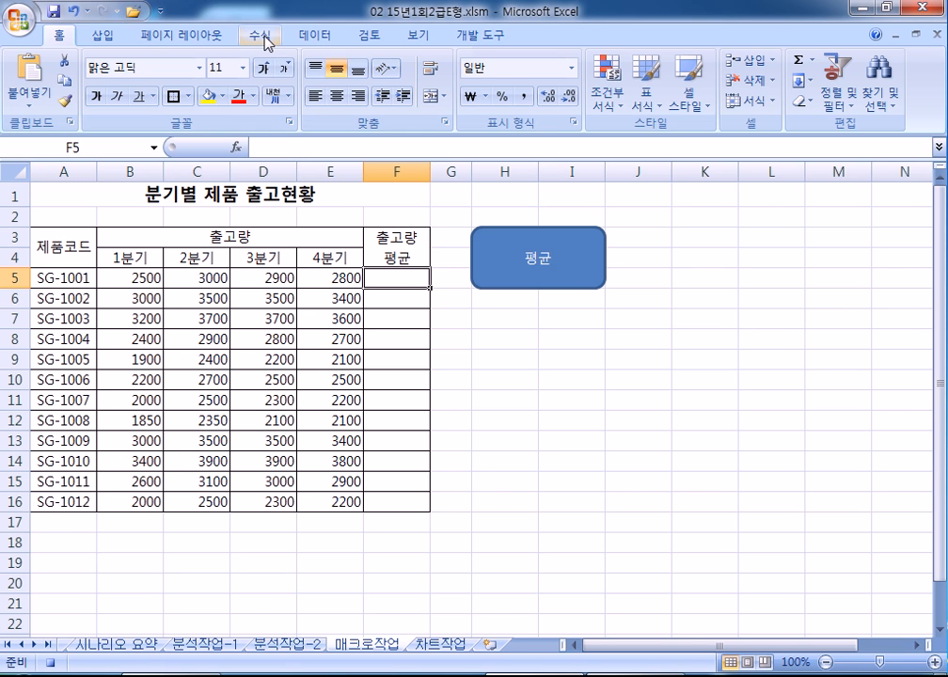
left_click_drag(129, 280, 381, 501)
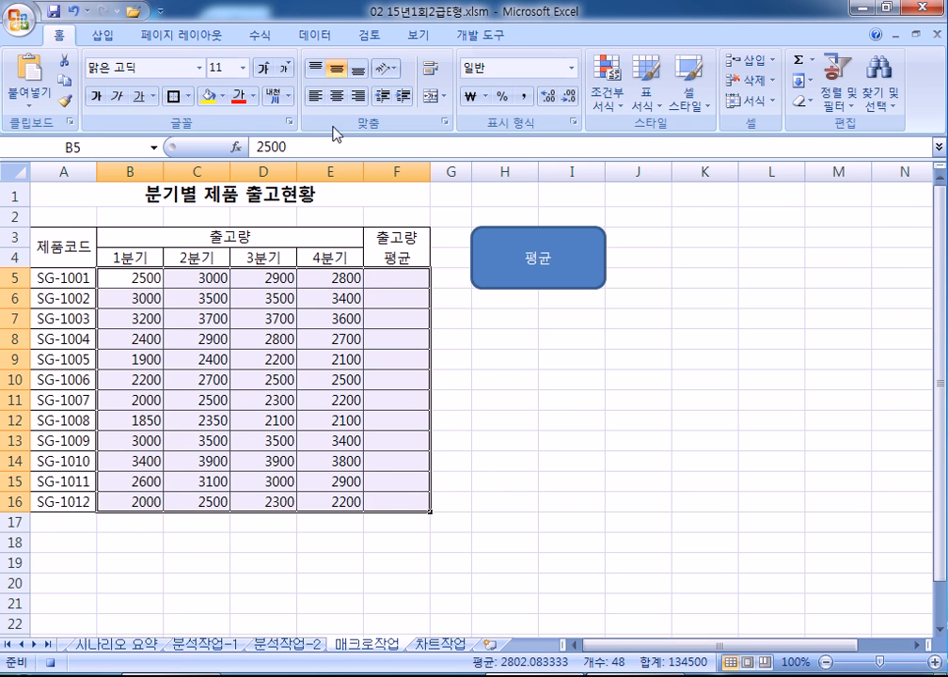
left_click(260, 35)
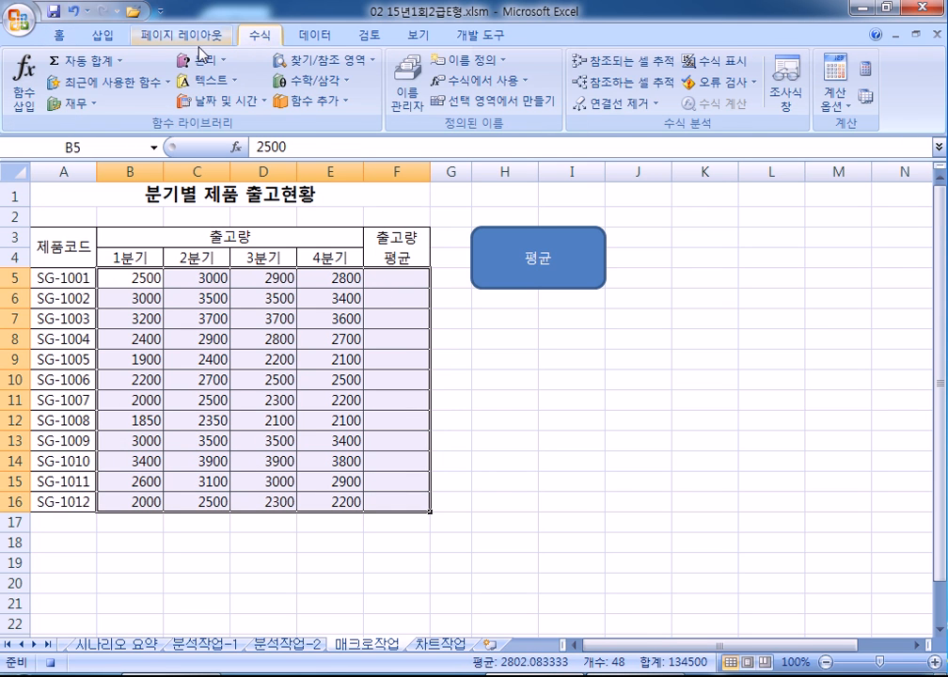
left_click(121, 62)
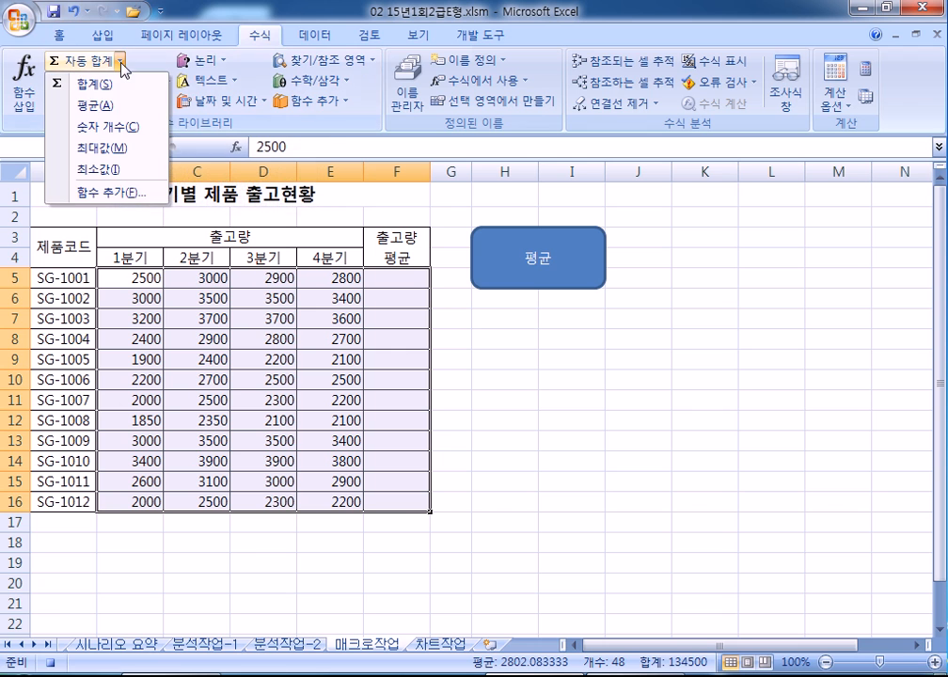
left_click(118, 107)
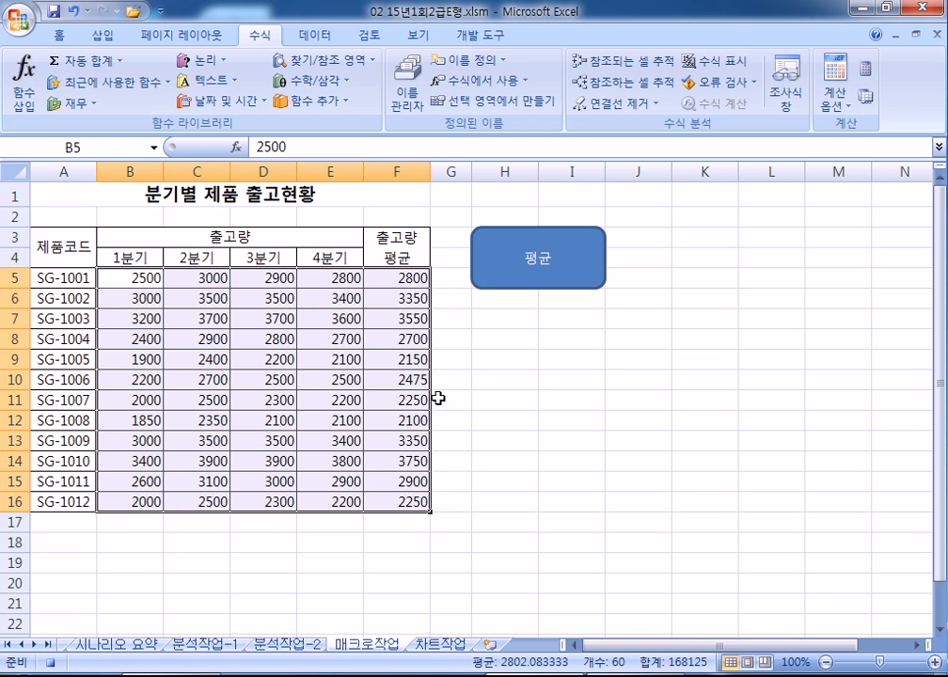
left_click(387, 280)
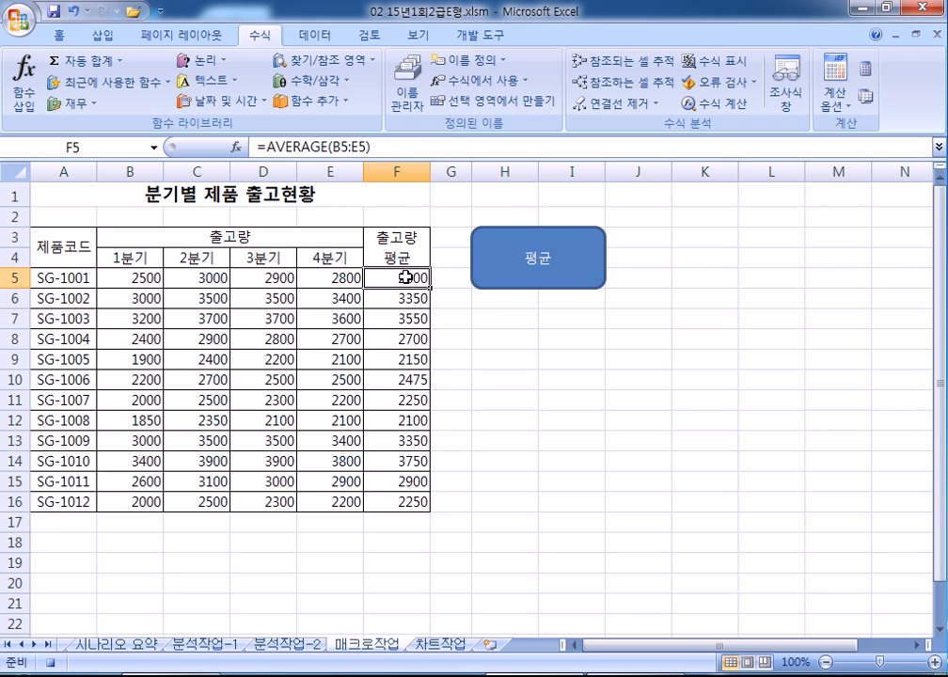
left_click(484, 42)
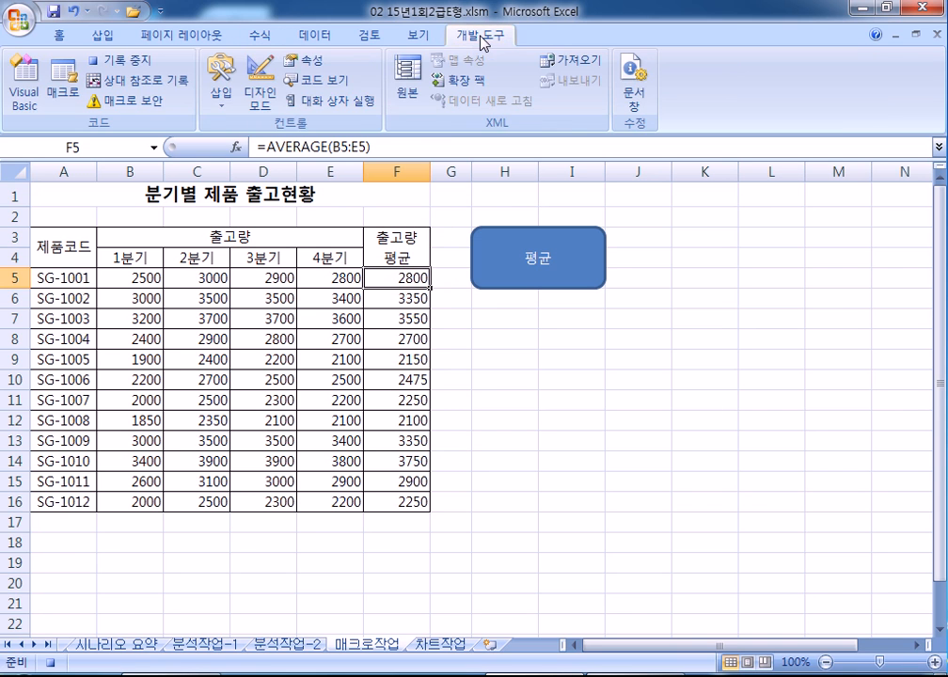
left_click(127, 60)
Step: Clear F5:F16 and run the 평균 shape's macro to refill the averages
left_click_drag(395, 279, 389, 501)
key("Delete")
left_click(569, 523)
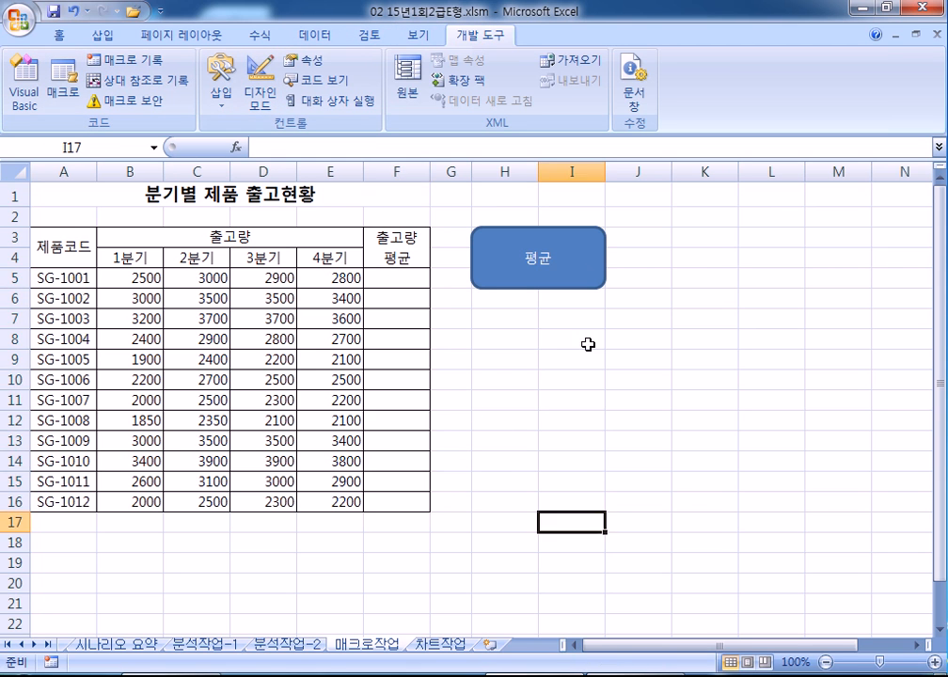
left_click(583, 267)
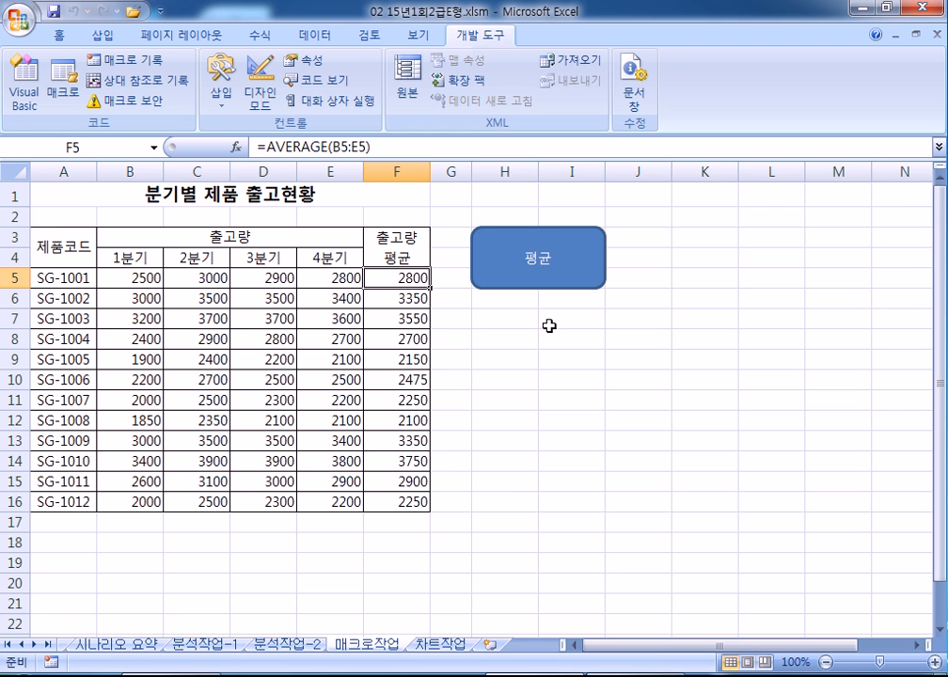
left_click(575, 277, "ctrl")
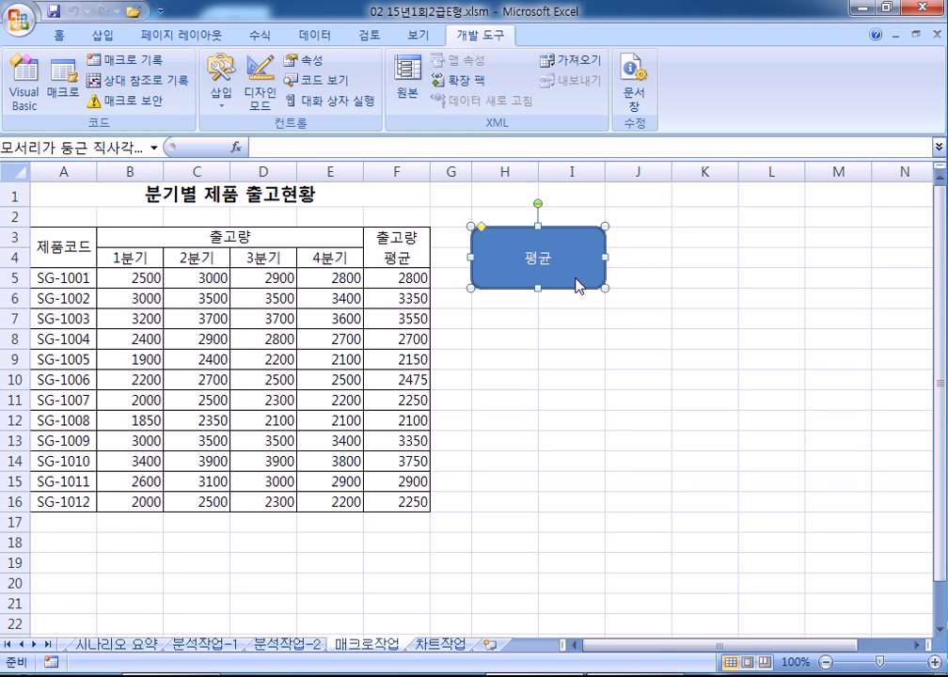
right_click(575, 277)
left_click(641, 470)
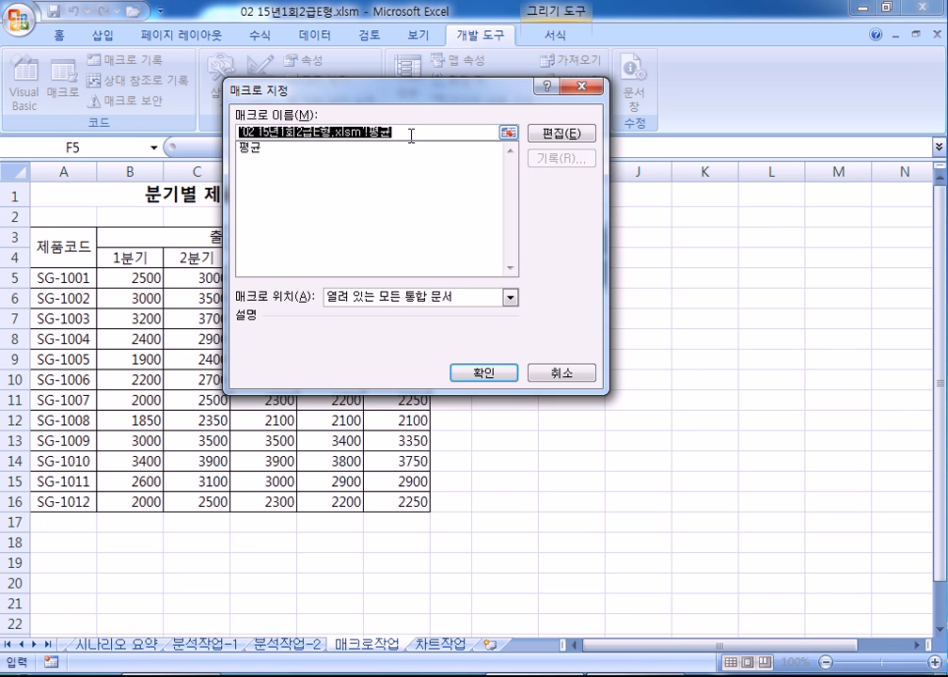
type("평균귀")
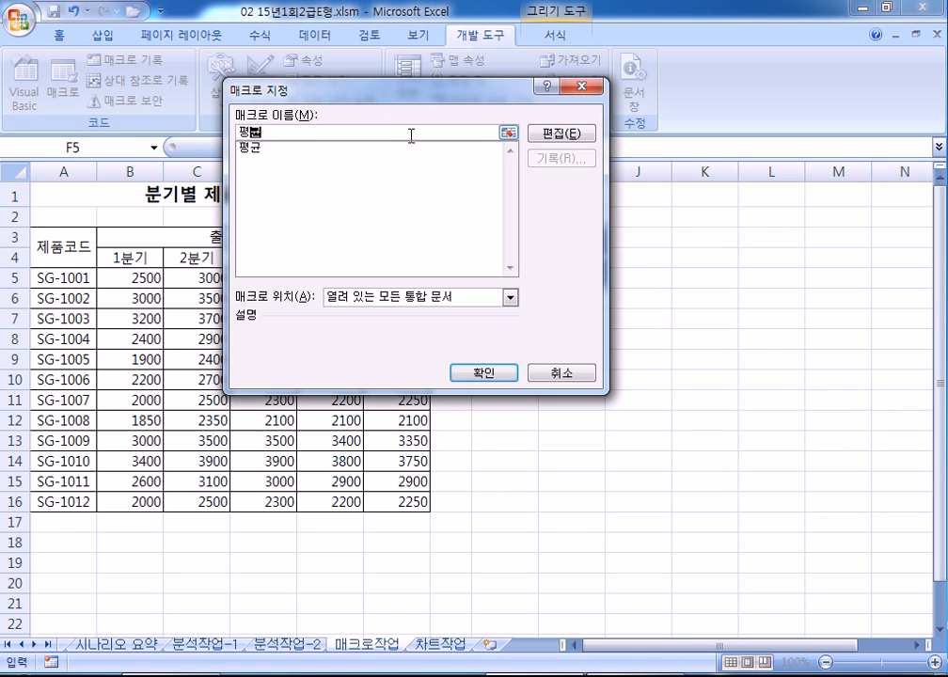
type("하기")
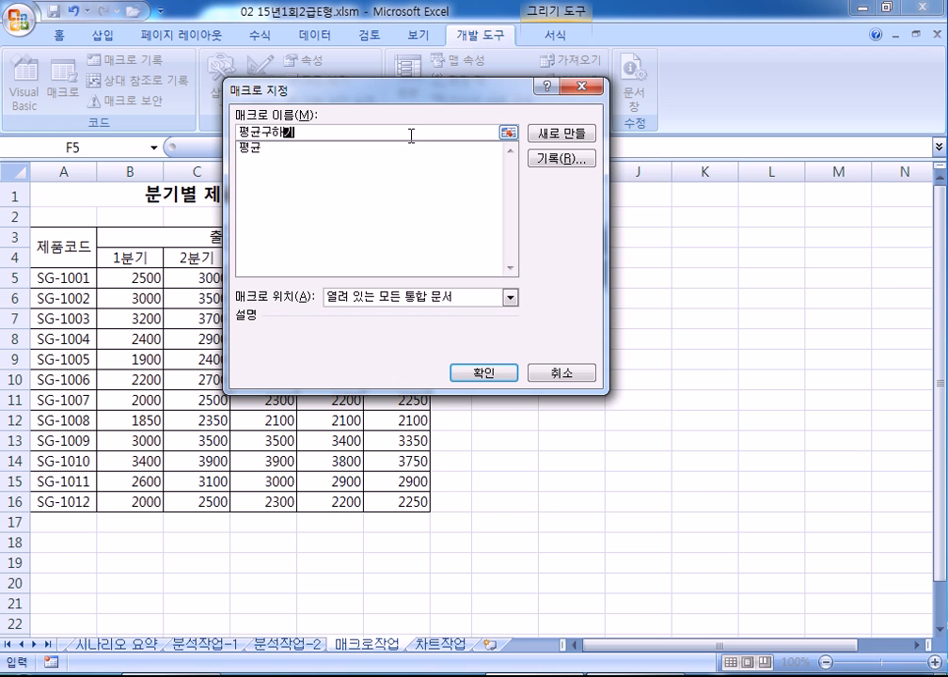
left_click(556, 160)
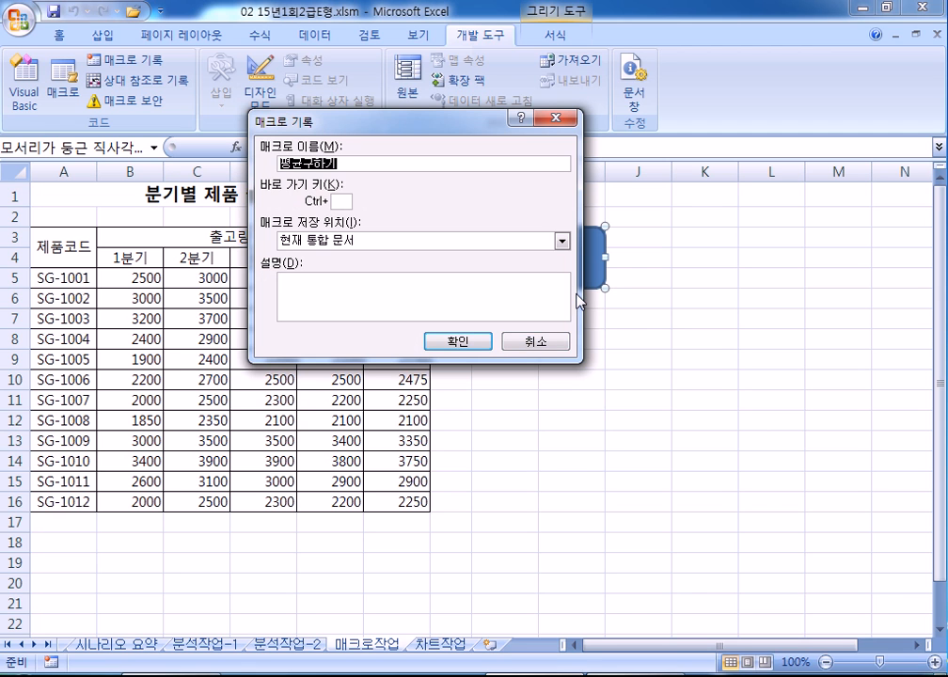
left_click(520, 343)
left_click(611, 365)
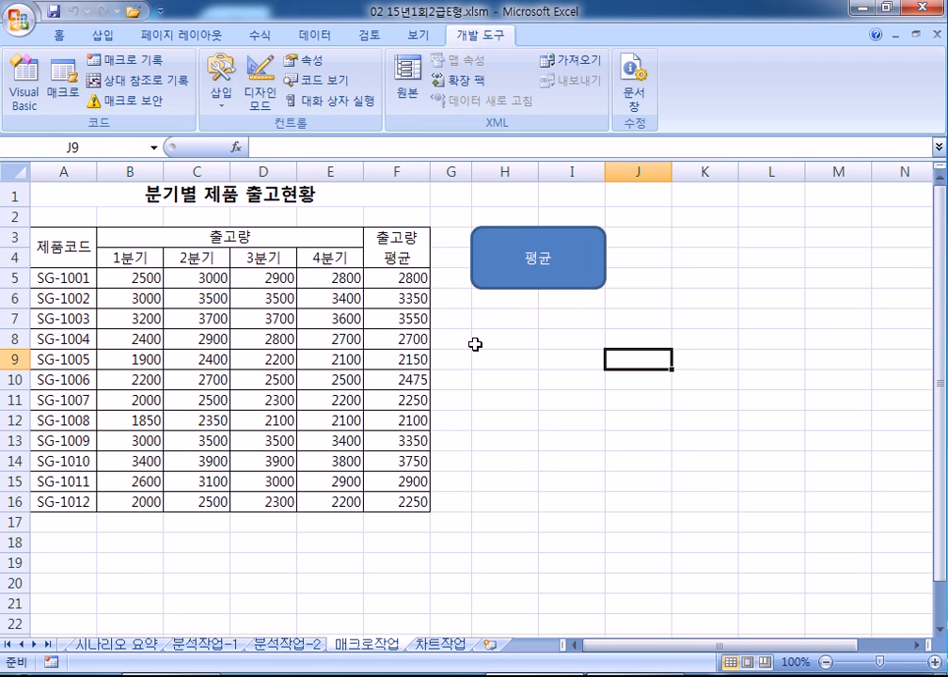
Step: Clear F5:F16 and enter =AVERAGE(B5:E5) in F5
left_click_drag(399, 279, 402, 501)
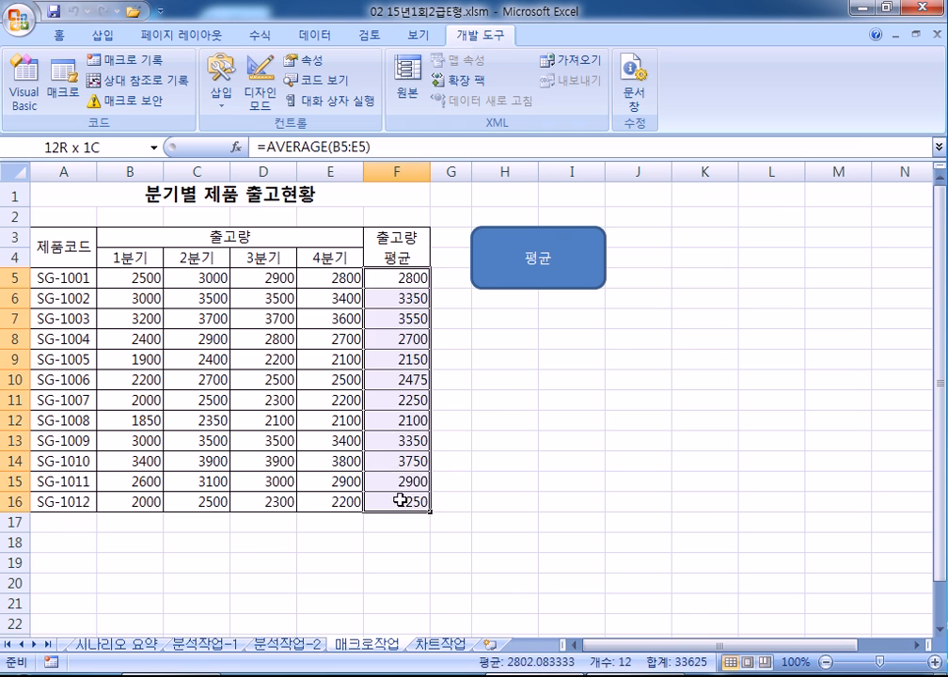
key("Delete")
left_click(406, 279)
type("=")
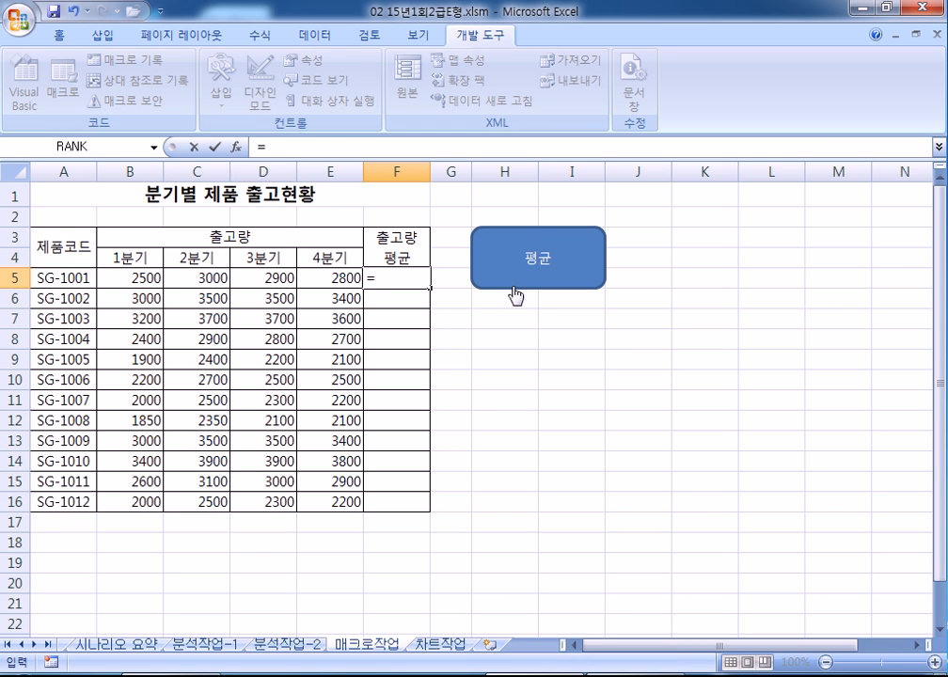
type("ㅁ")
key("BackSpace")
type("ave")
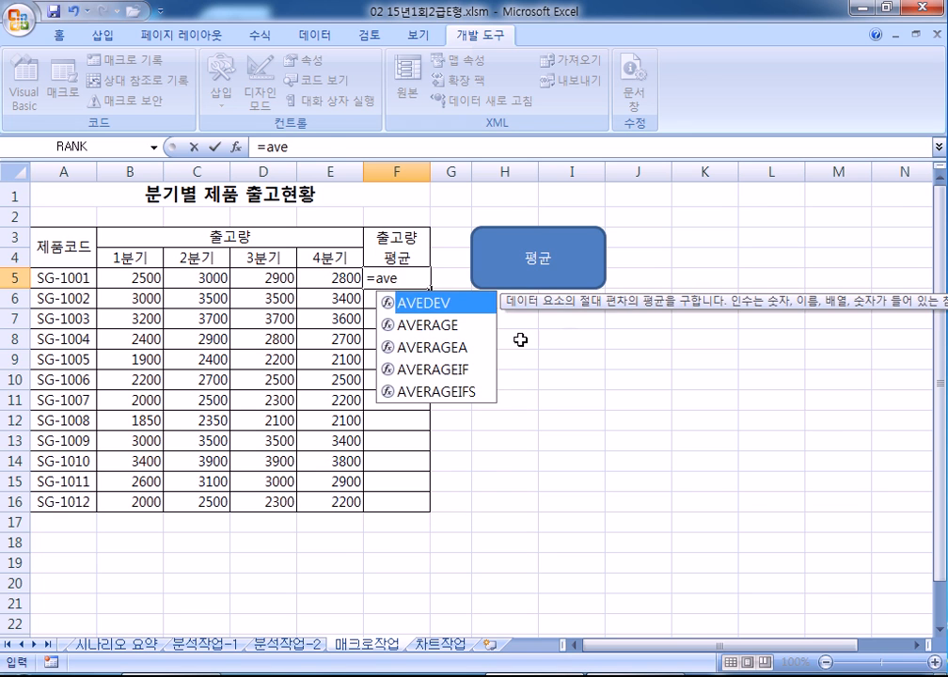
double_click(434, 326)
left_click_drag(139, 275, 311, 280)
key("Return")
Step: Fill the average formula down to F16, then clear F5:F16 again and select B5:F16
left_click(420, 277)
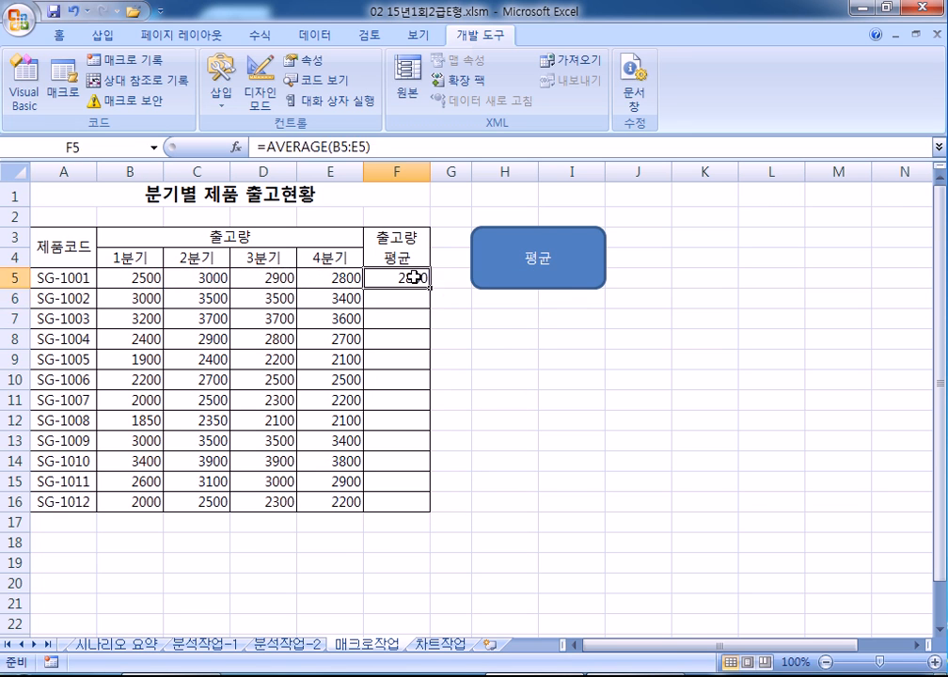
left_click_drag(428, 288, 431, 510)
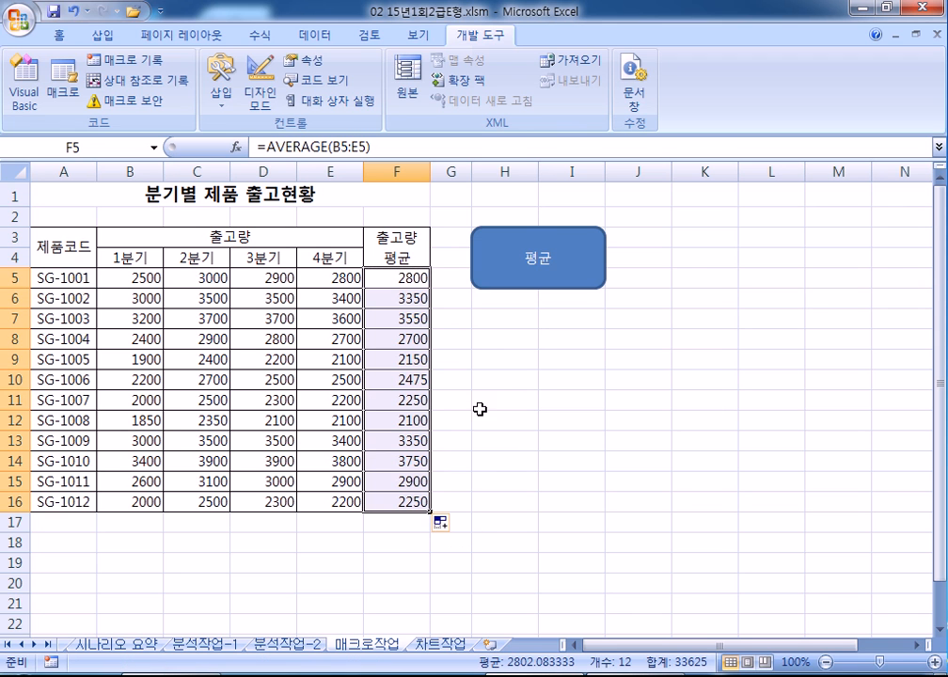
left_click(472, 355)
left_click_drag(394, 275, 399, 501)
key("Delete")
left_click_drag(149, 278, 389, 505)
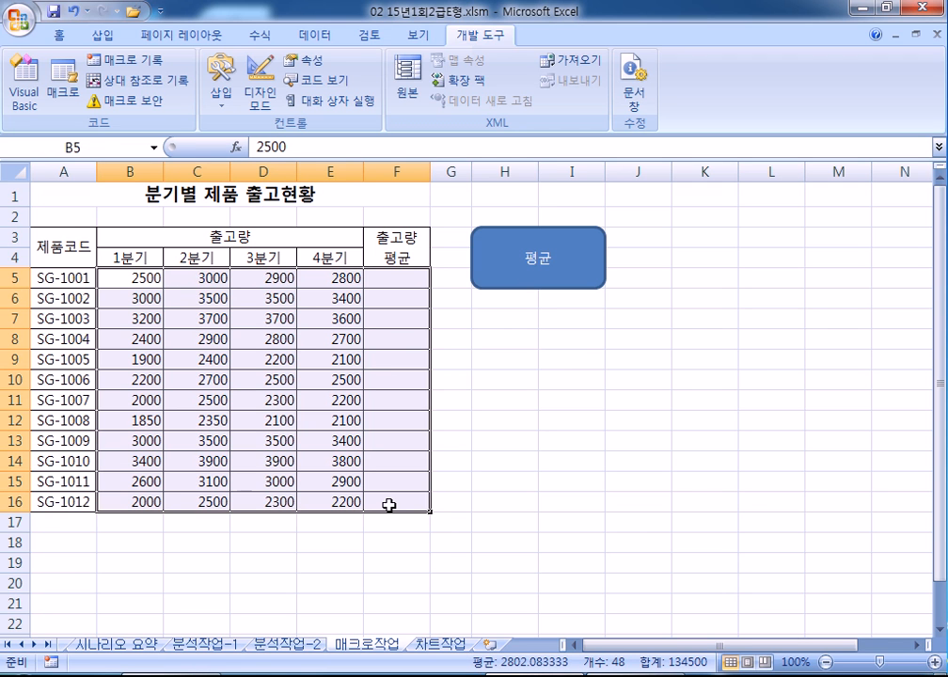
Step: Fill F5:F16 with each row's average using AutoSum's Average
left_click(259, 35)
left_click(120, 60)
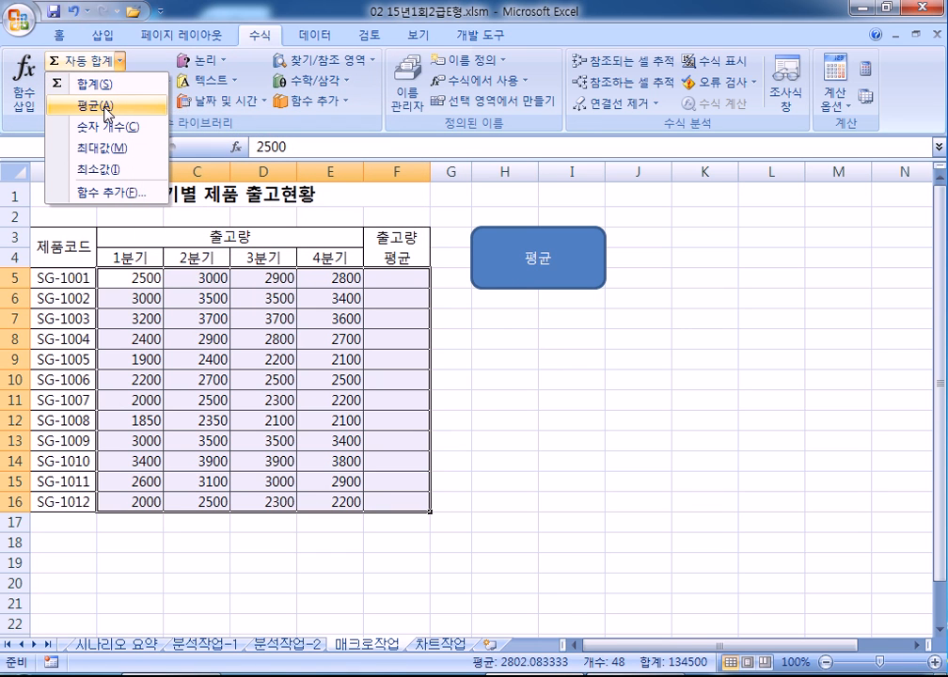
left_click(108, 103)
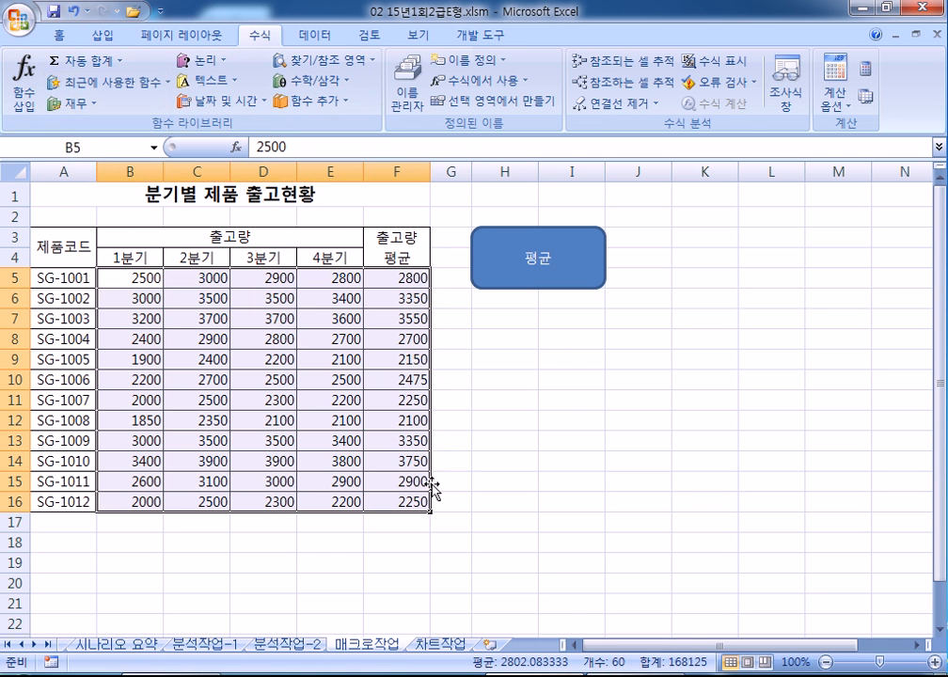
left_click(730, 500)
Step: Clear F5:F16 and refill the averages with the 평균 macro button
left_click_drag(402, 276, 401, 501)
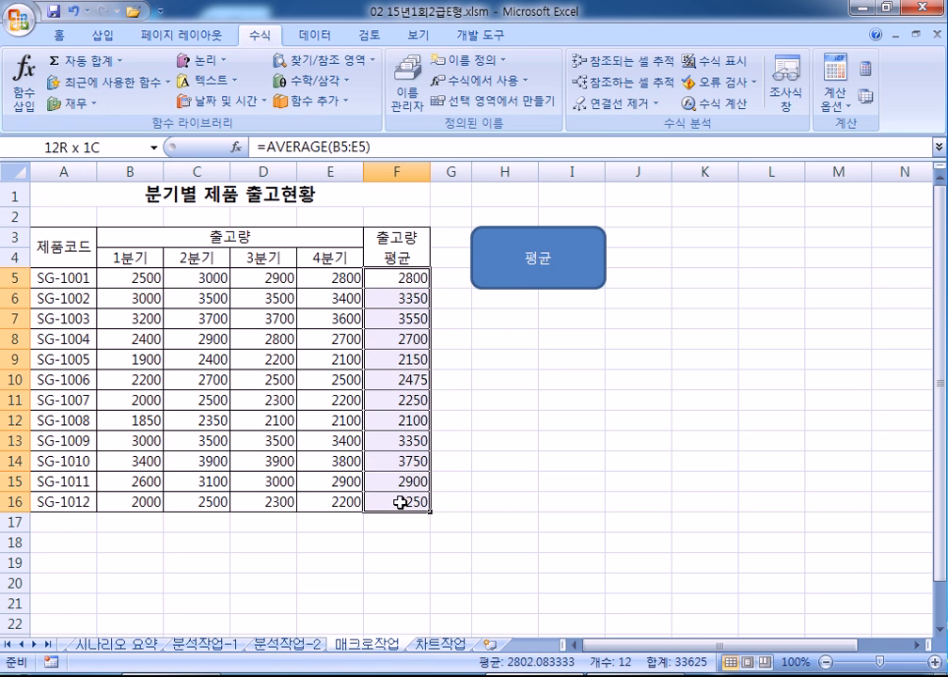
key("Delete")
left_click(505, 421)
left_click(555, 280)
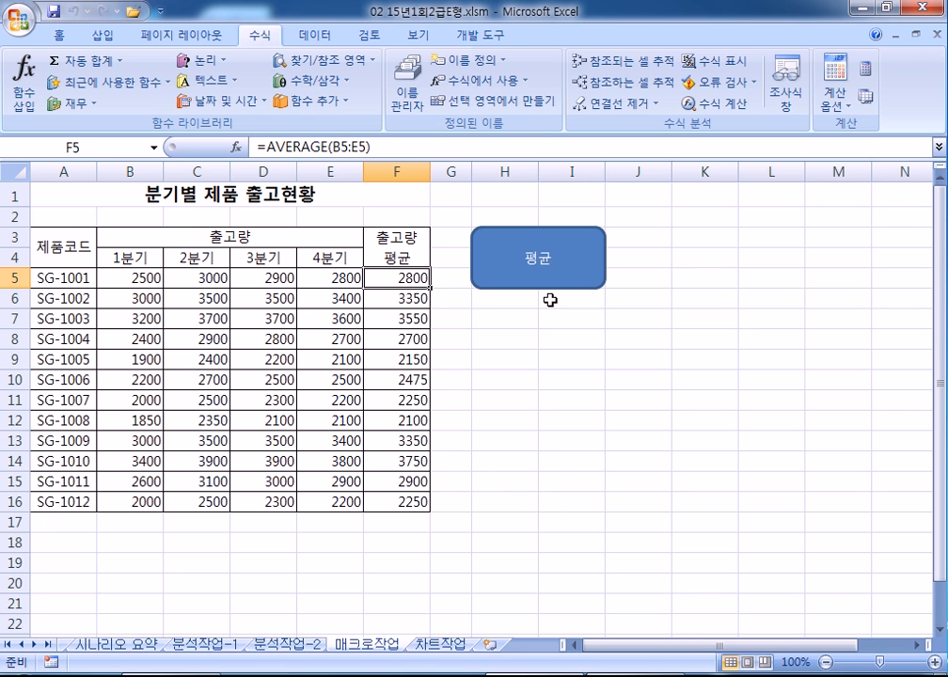
Step: Apply and undo Comma Style on B5:F16, then show the Developer Insert controls gallery
left_click_drag(112, 276, 407, 501)
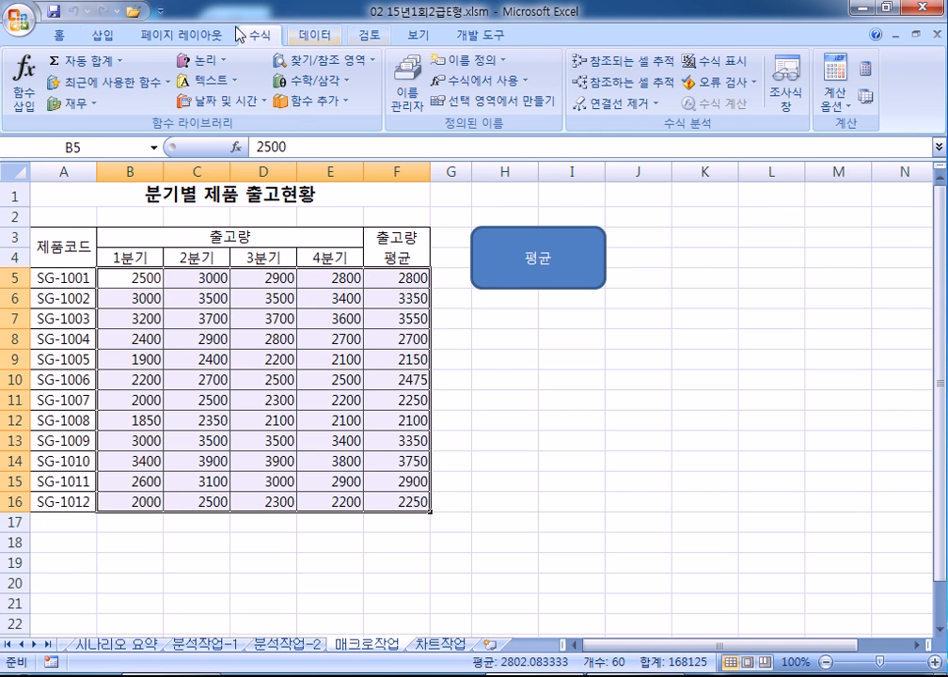
left_click(59, 34)
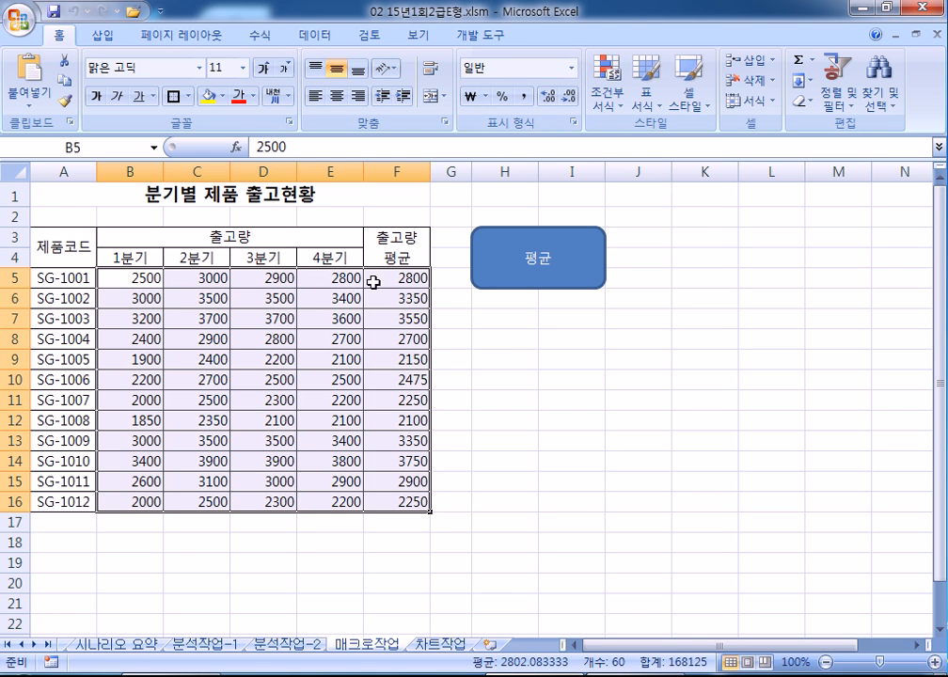
left_click(521, 97)
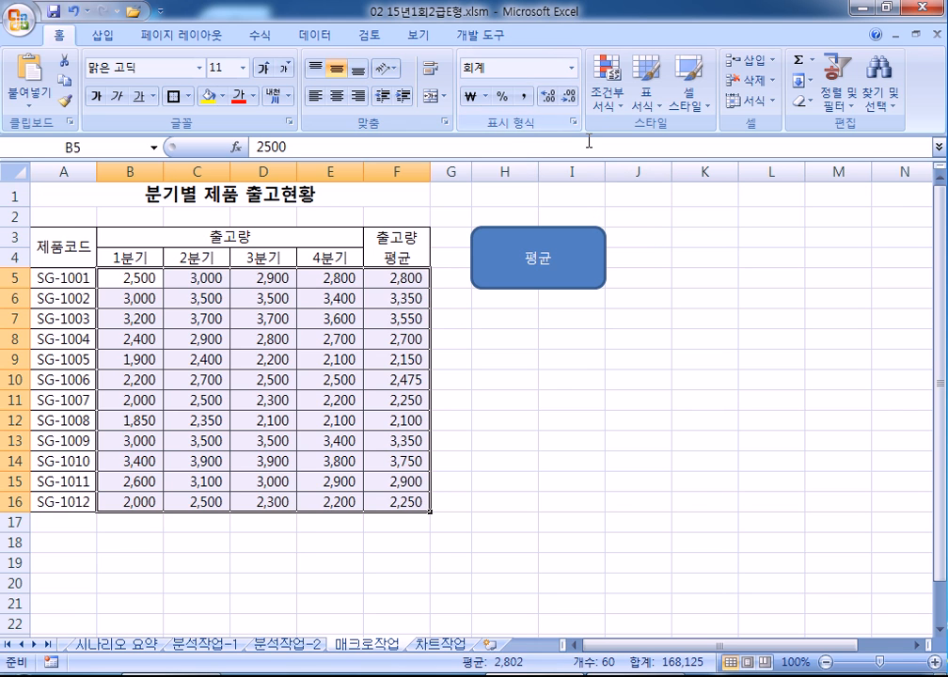
key("ctrl+z")
left_click(546, 383)
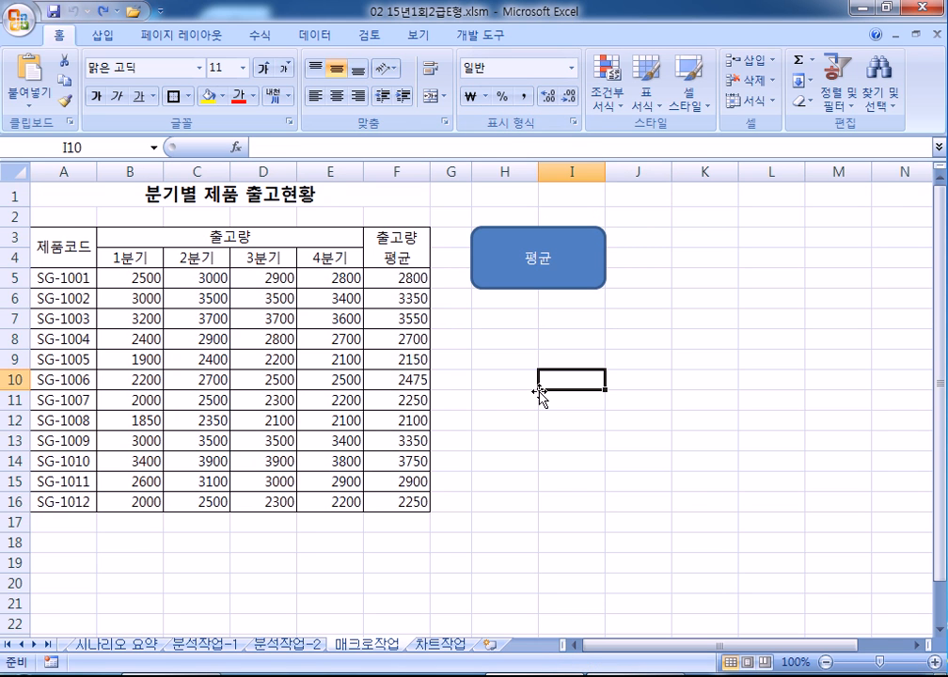
left_click(481, 35)
left_click(222, 94)
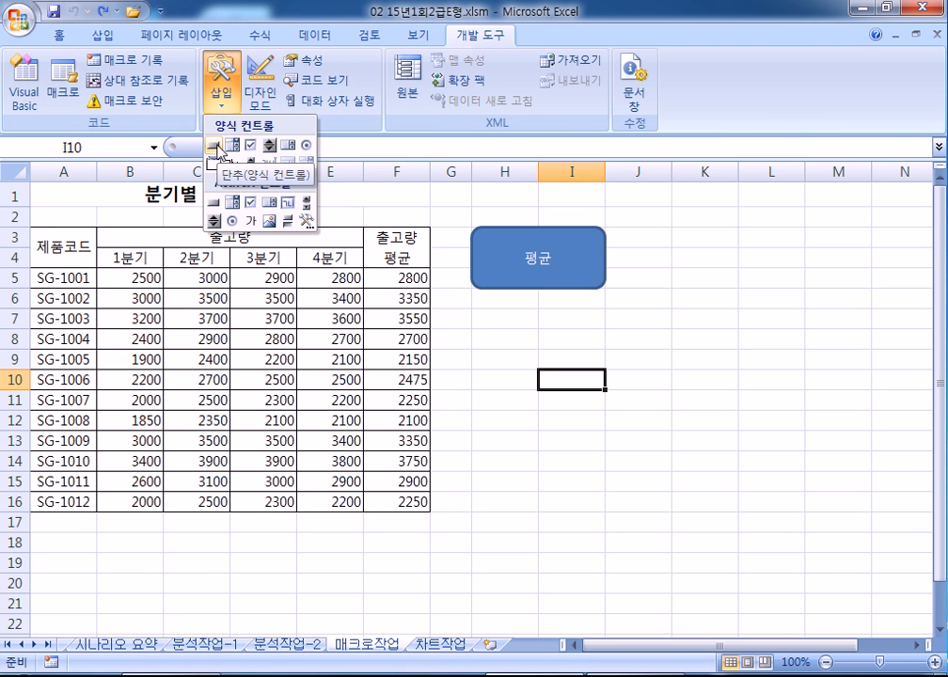
Step: Draw a push button over H8:I10 and start recording a macro named 쉼표
left_click(215, 149)
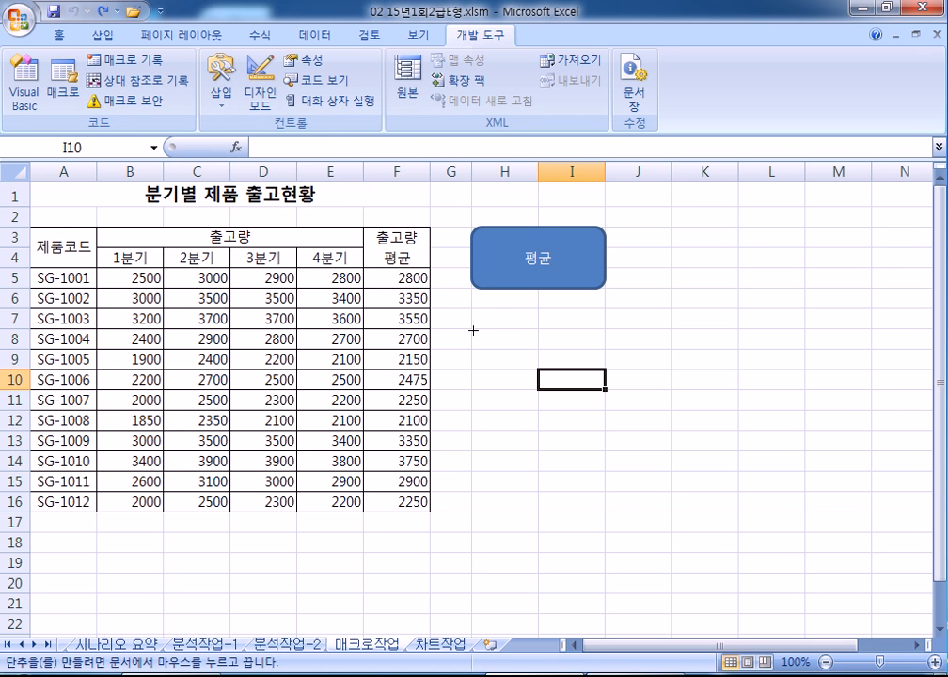
left_click_drag(474, 329, 592, 386)
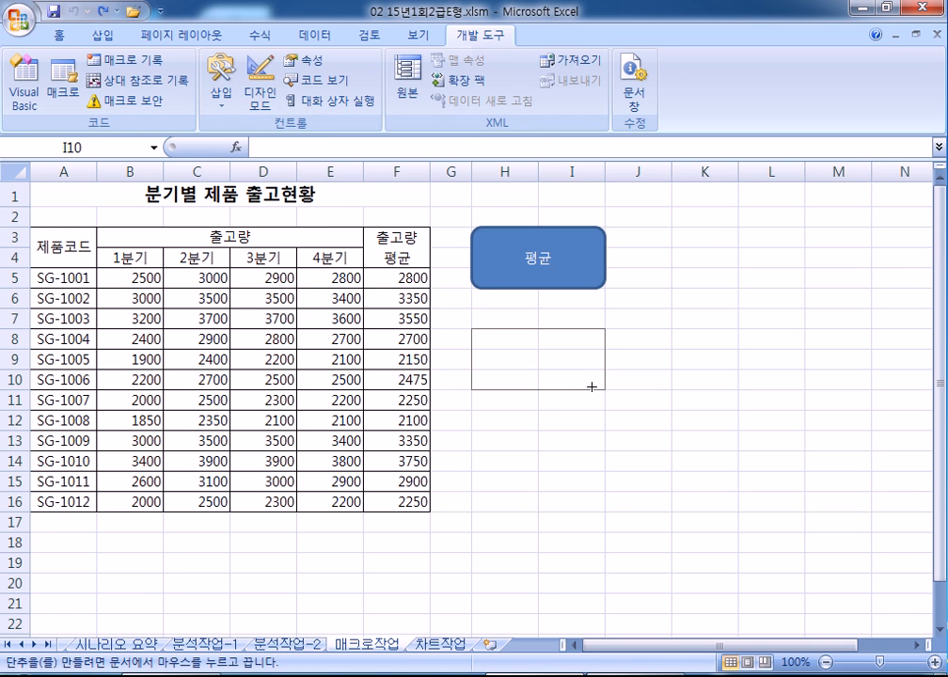
left_click_drag(592, 387, 592, 387)
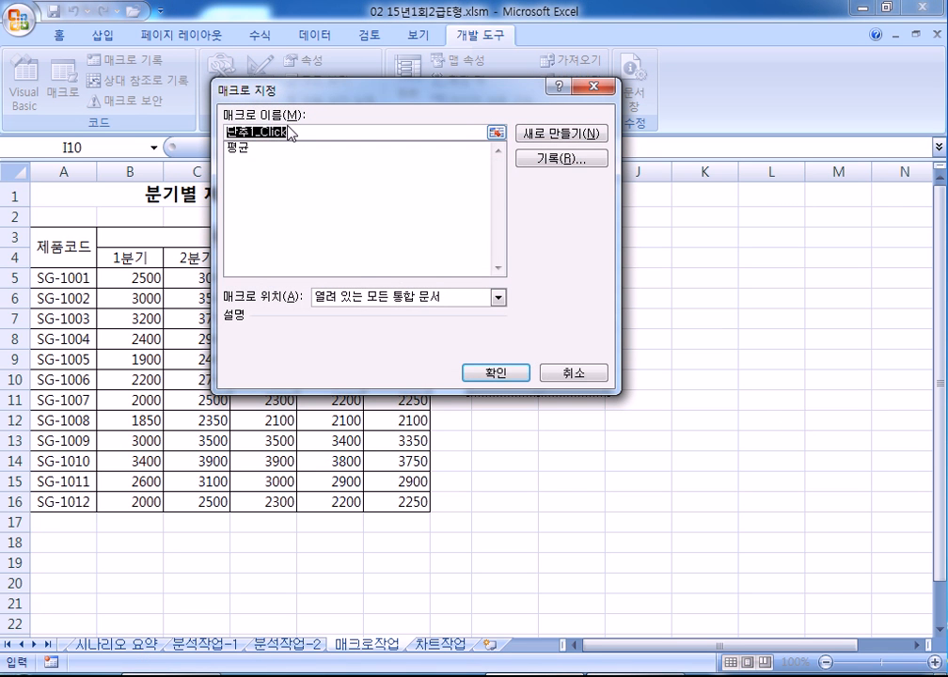
type("tnlavy")
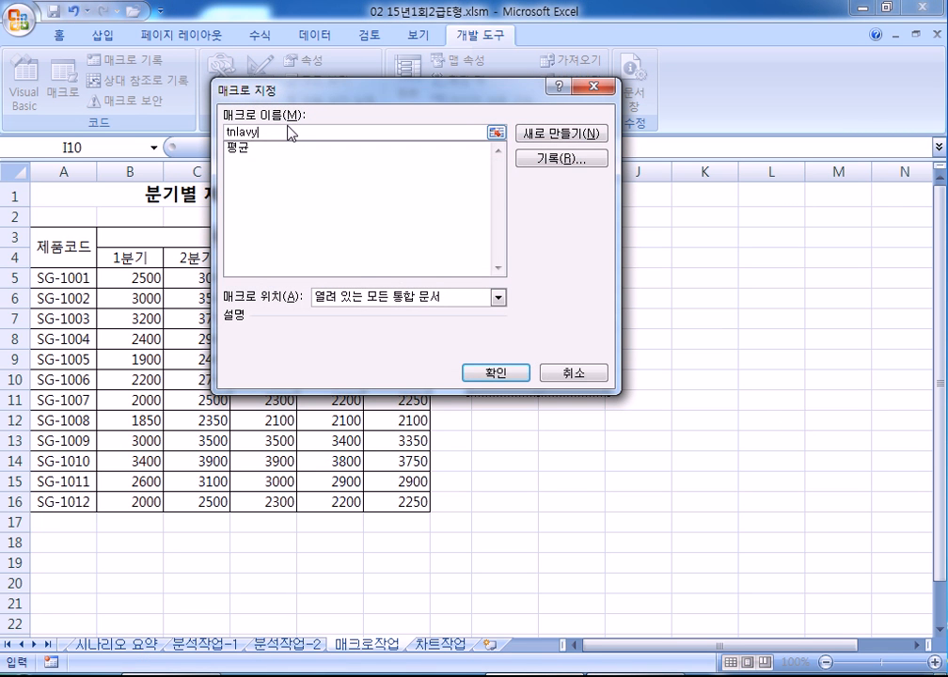
key("BackSpace")
key("BackSpace")
key("Hangul")
type("ㅅㅓ식")
left_click(541, 160)
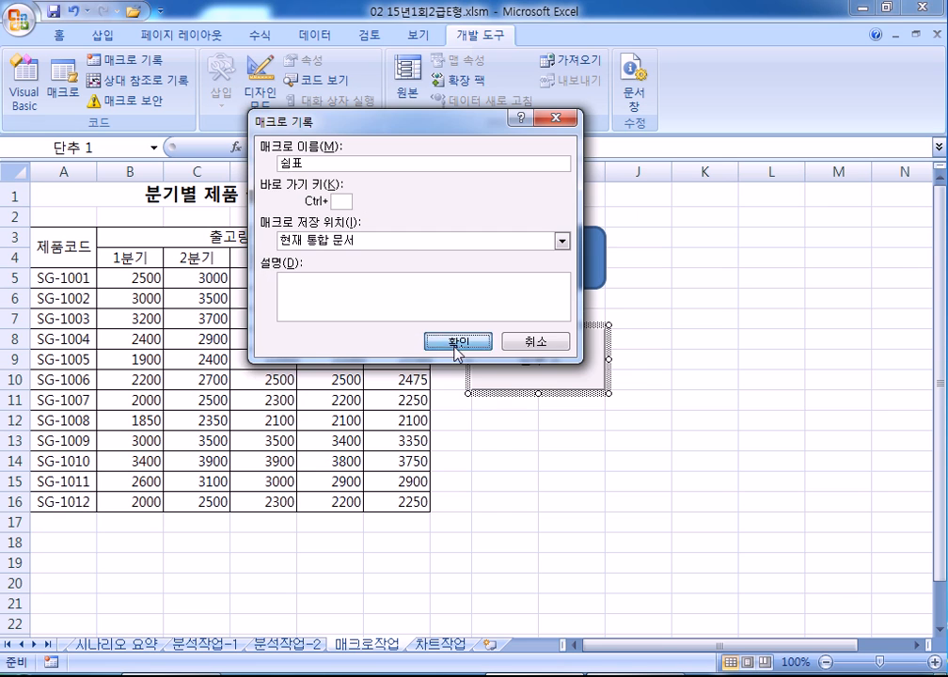
left_click(452, 342)
Step: Apply comma style to B5:F16 and stop the macro recording
left_click_drag(139, 277, 381, 499)
left_click(62, 36)
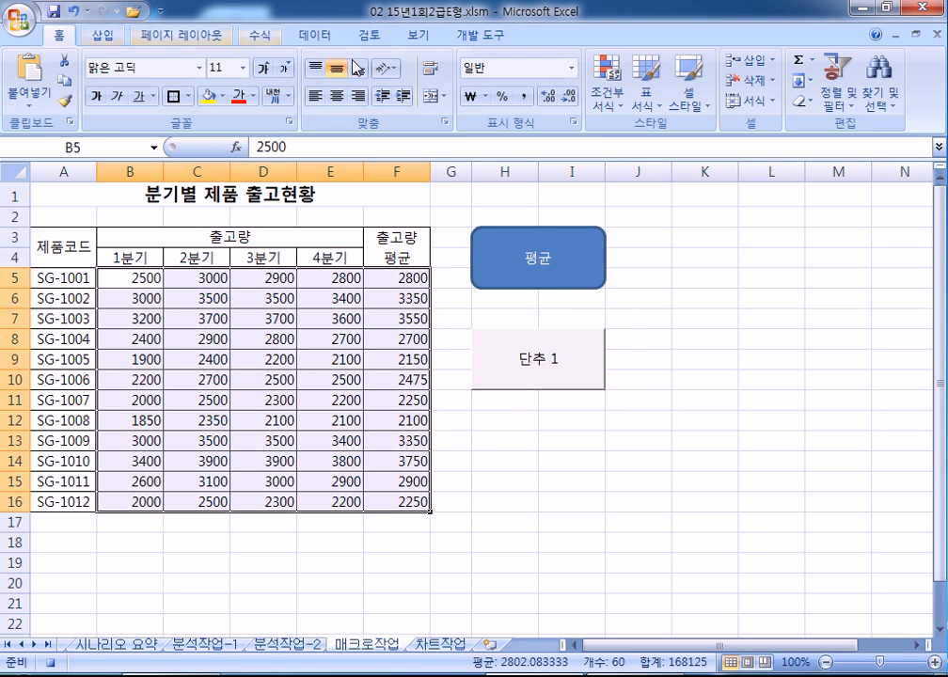
left_click(523, 97)
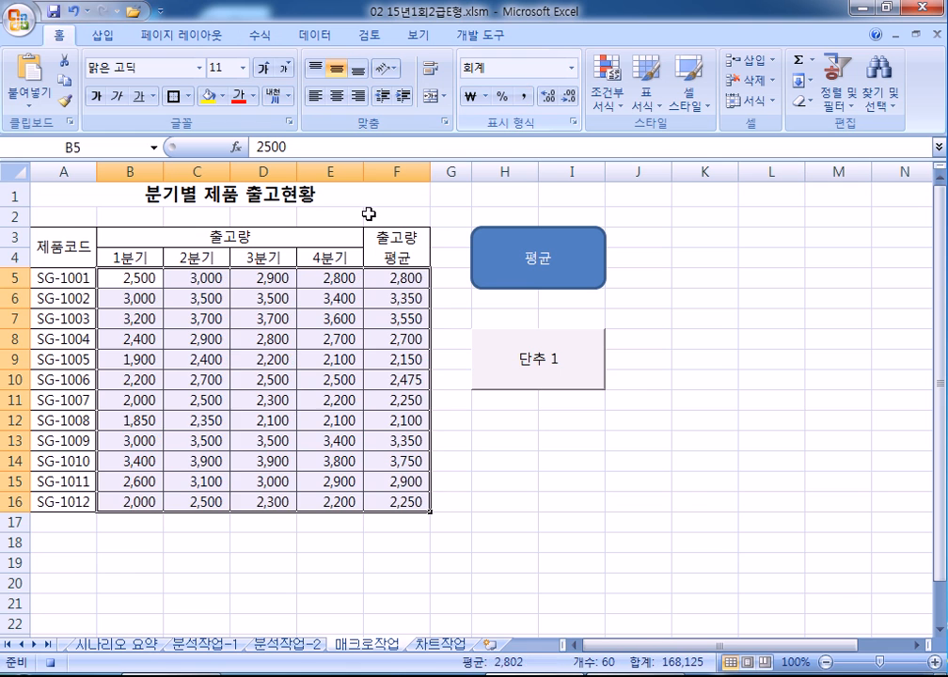
left_click(114, 281)
left_click(499, 38)
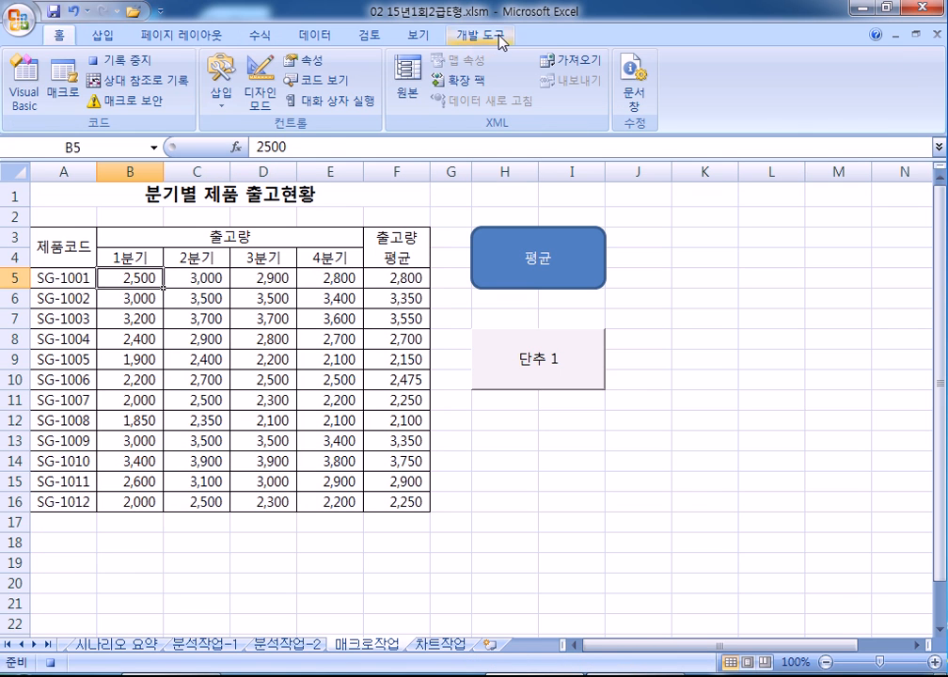
left_click(129, 63)
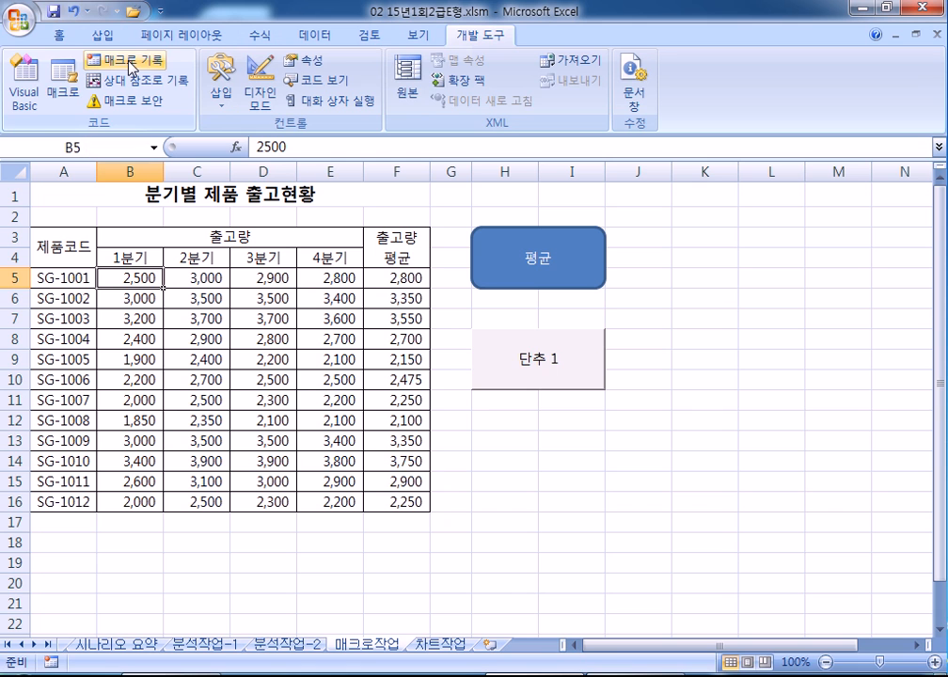
Step: Relabel the 단추 1 button as 쉼표
right_click(581, 368)
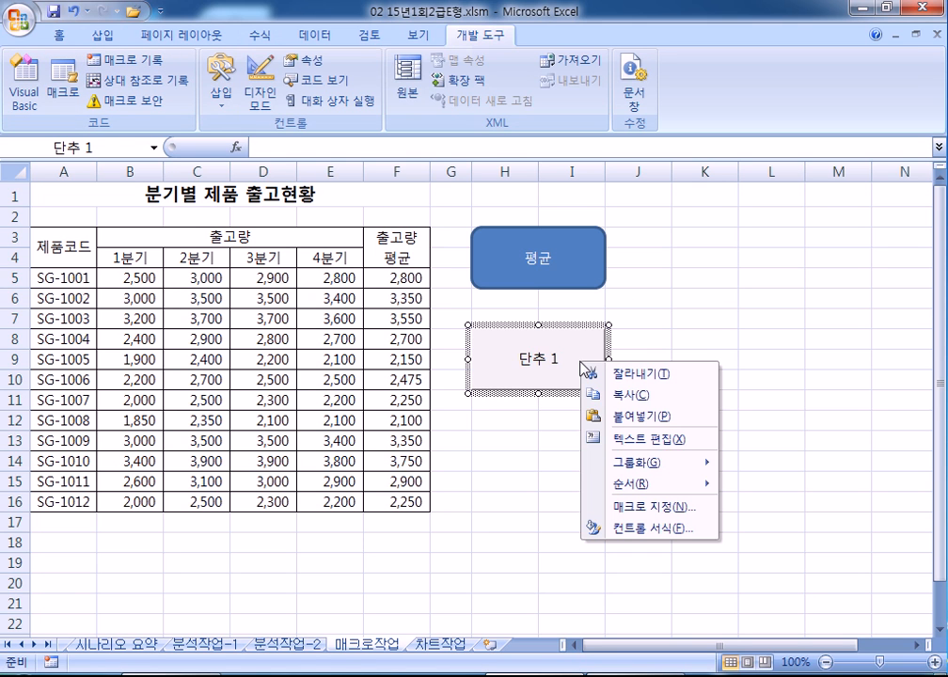
left_click(626, 440)
type("ㅅ")
type("표")
key("Delete")
key("Delete")
key("Delete")
key("Delete")
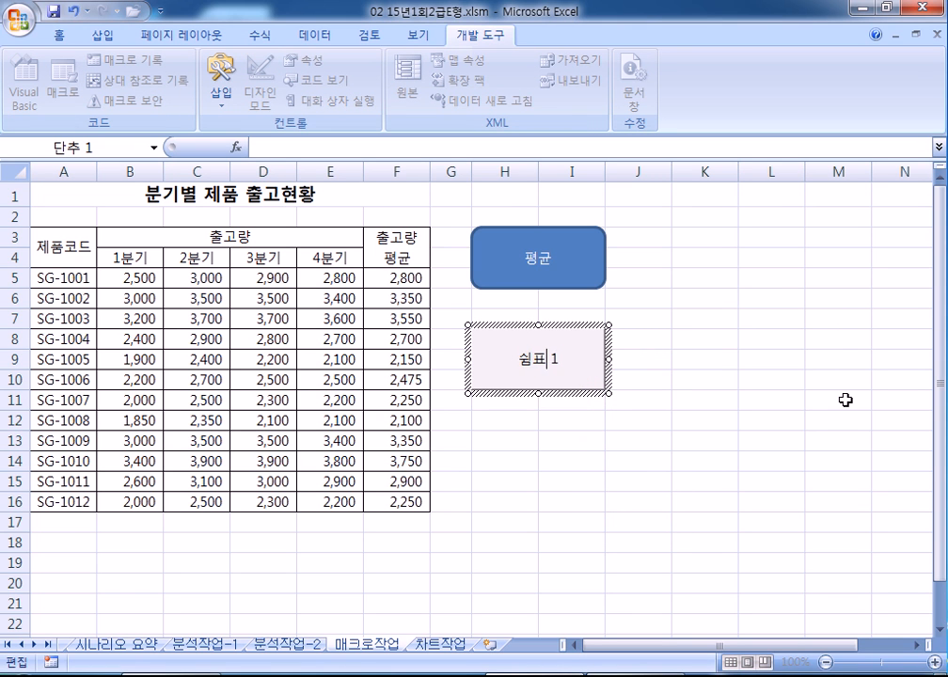
left_click(769, 397)
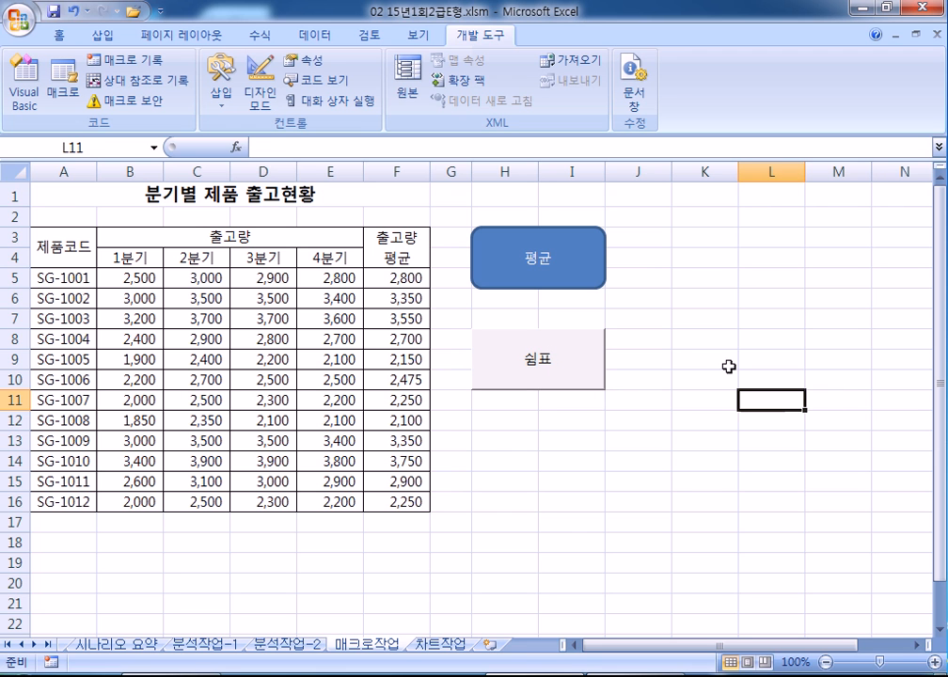
Step: Open Format Cells on the Number settings for B5:F16
left_click_drag(141, 278, 399, 502)
key("ctrl+1")
left_click(188, 75)
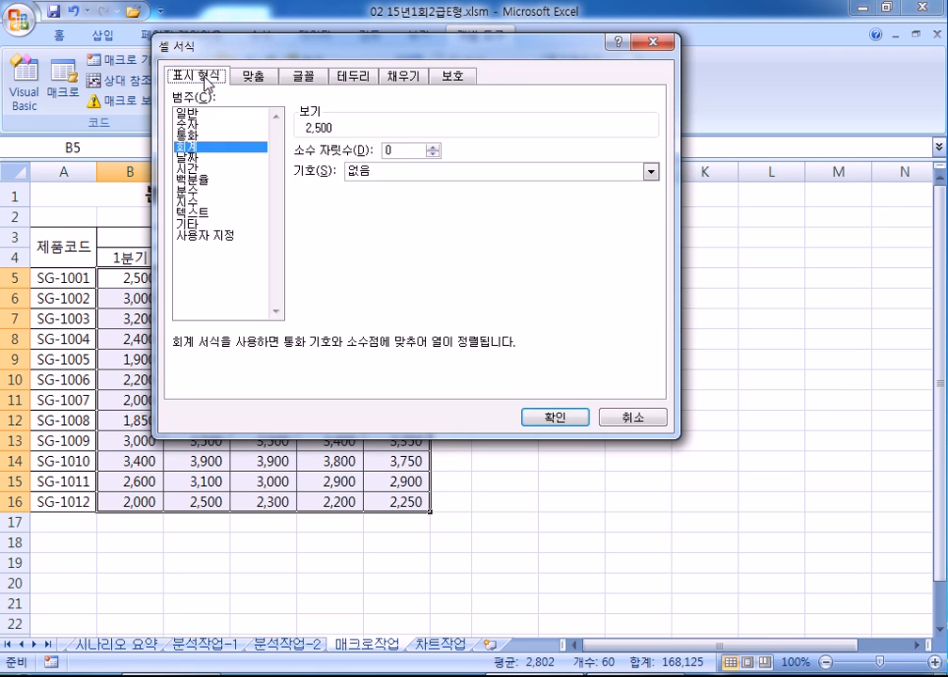
Step: Set B5:F16 to the General number format
left_click(197, 112)
left_click(546, 417)
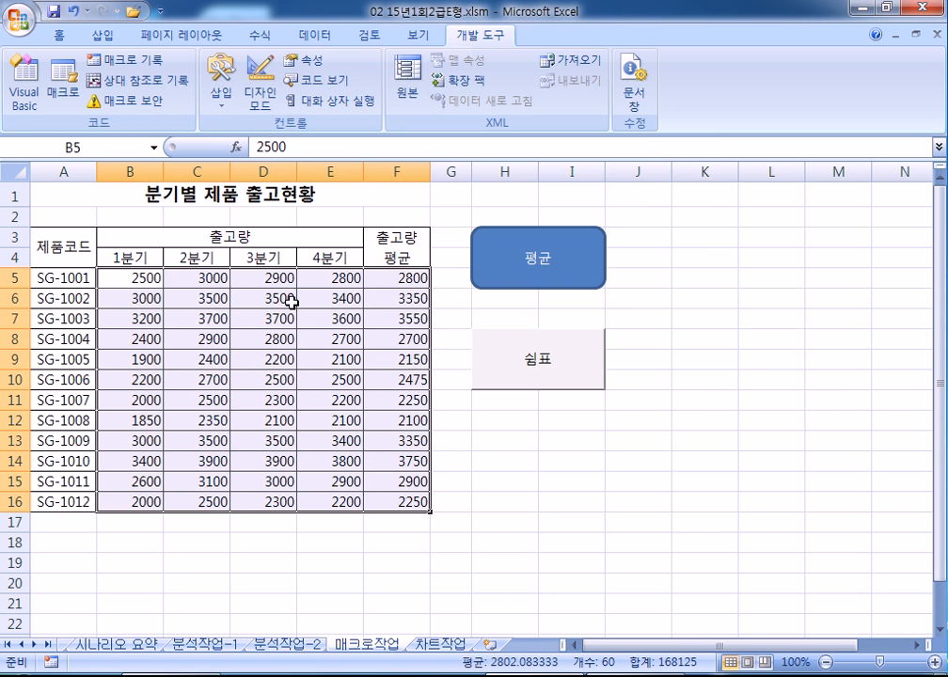
left_click(655, 445)
Step: Run the 쉼표 button to restore the comma-separated figures
scroll(698, 413, "down", 1)
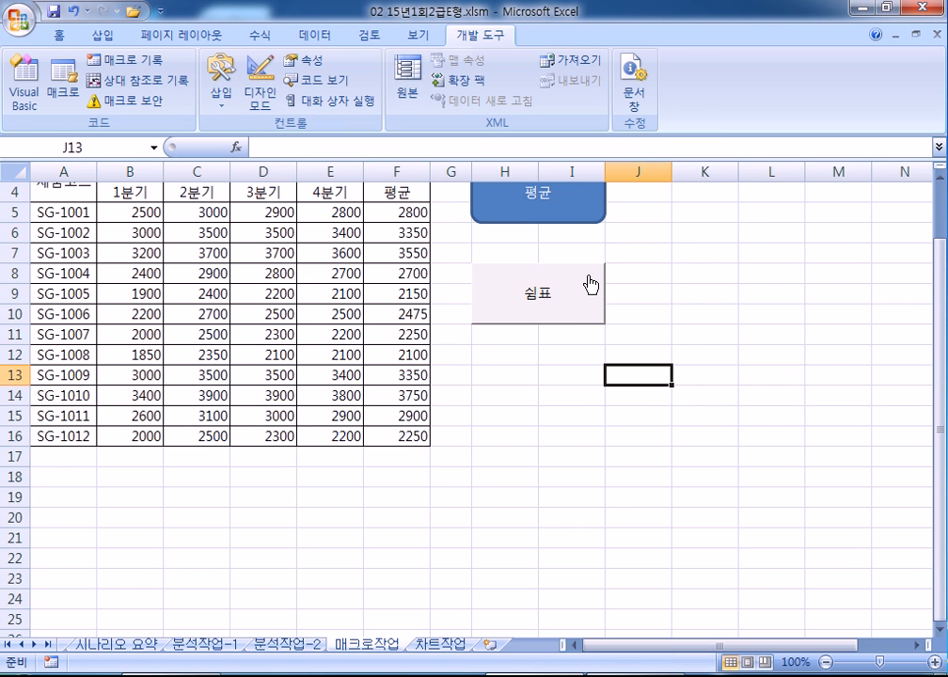
left_click(559, 301)
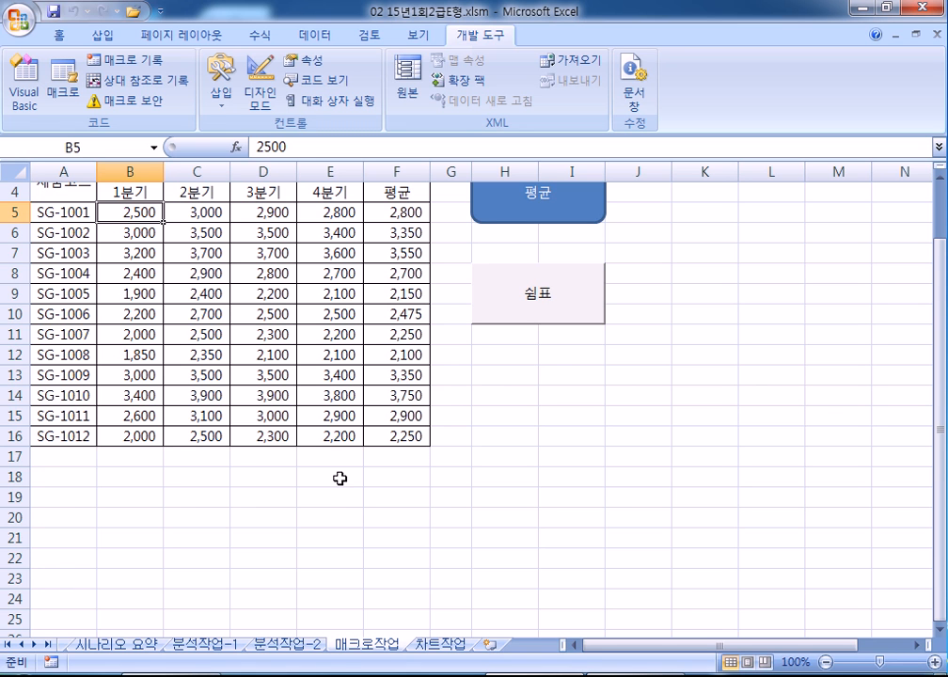
scroll(339, 478, "up", 1)
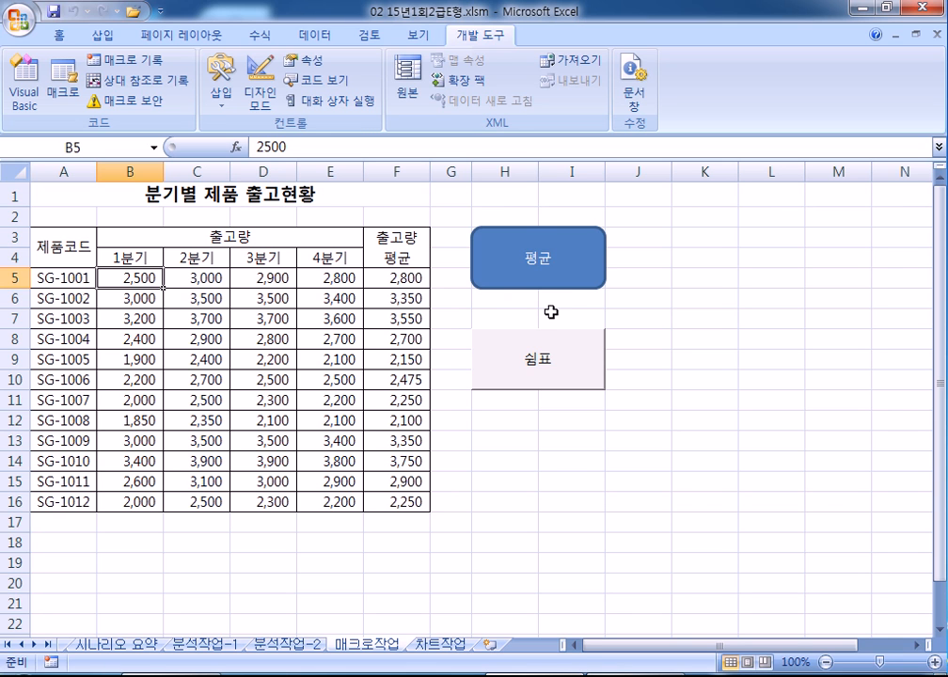
right_click(597, 281)
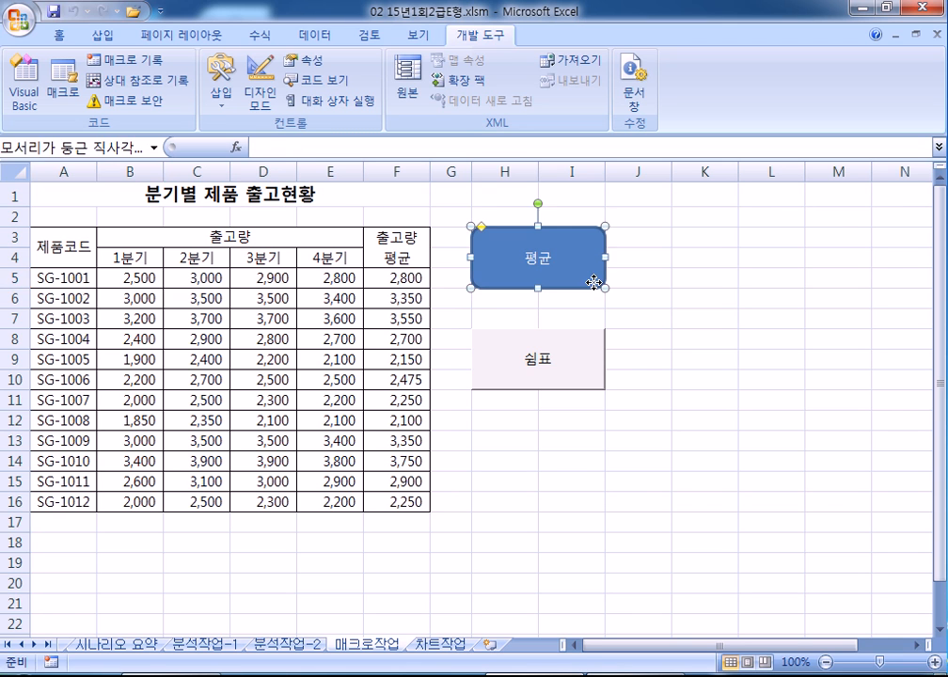
left_click(517, 496)
left_click(520, 493)
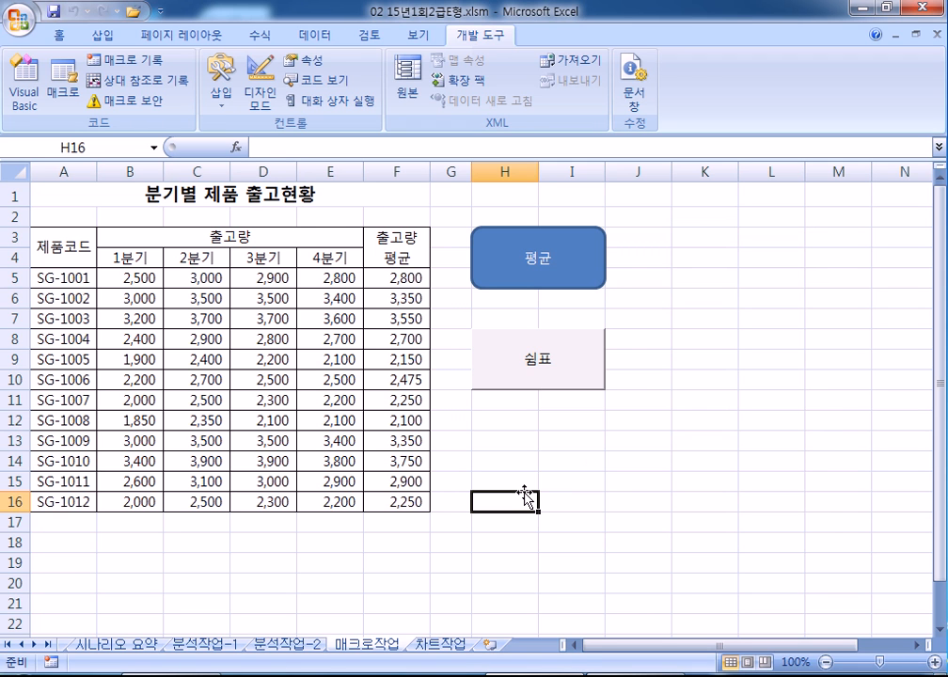
Step: Switch to the 차트작업 sheet and select the 요리교실 수강료/재료비 chart
left_click(440, 645)
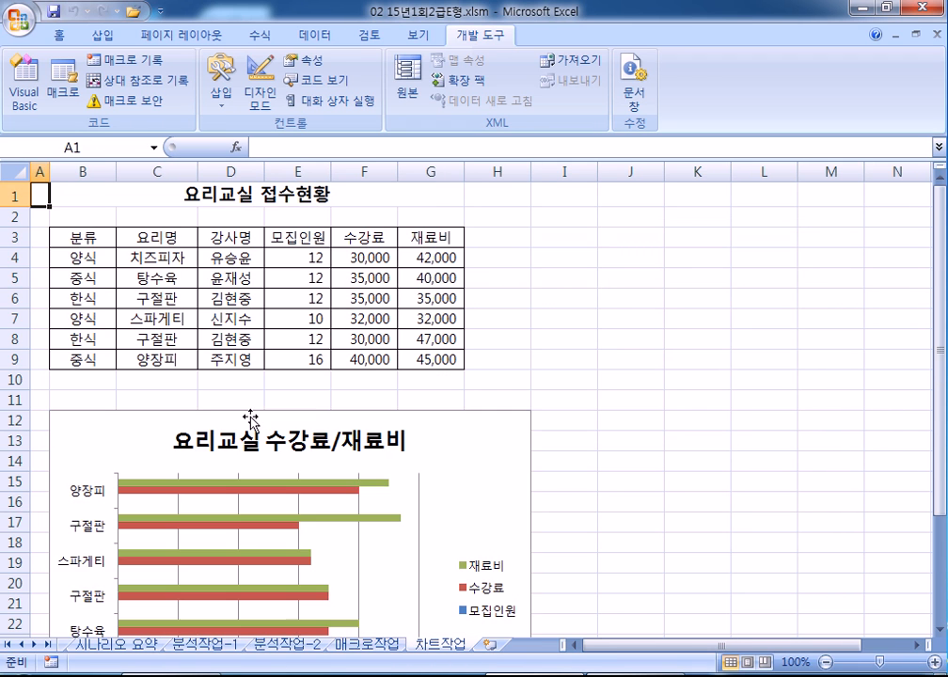
scroll(282, 433, "down", 4)
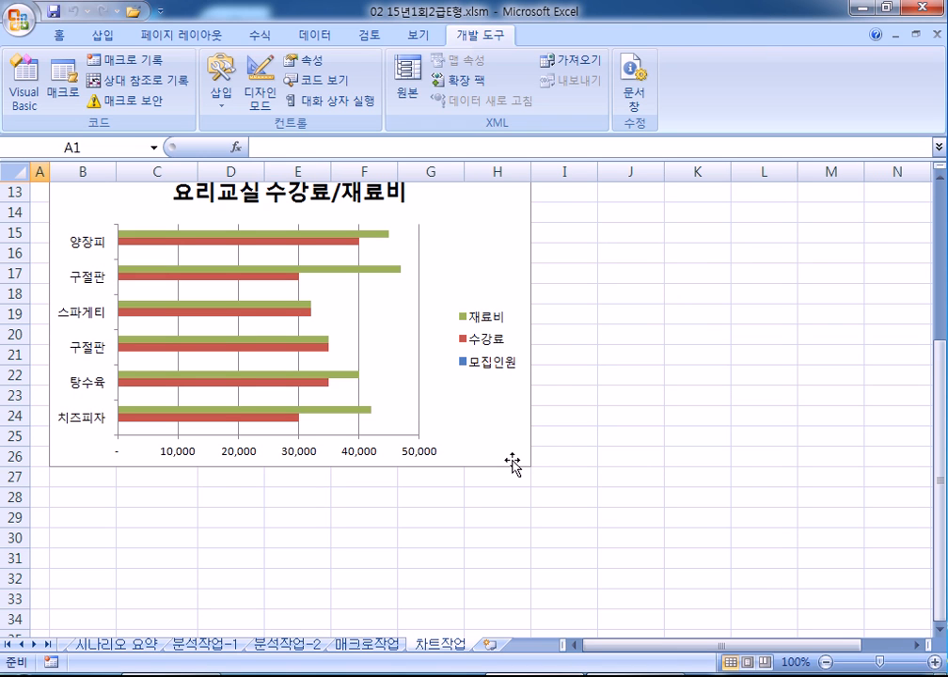
left_click(484, 266)
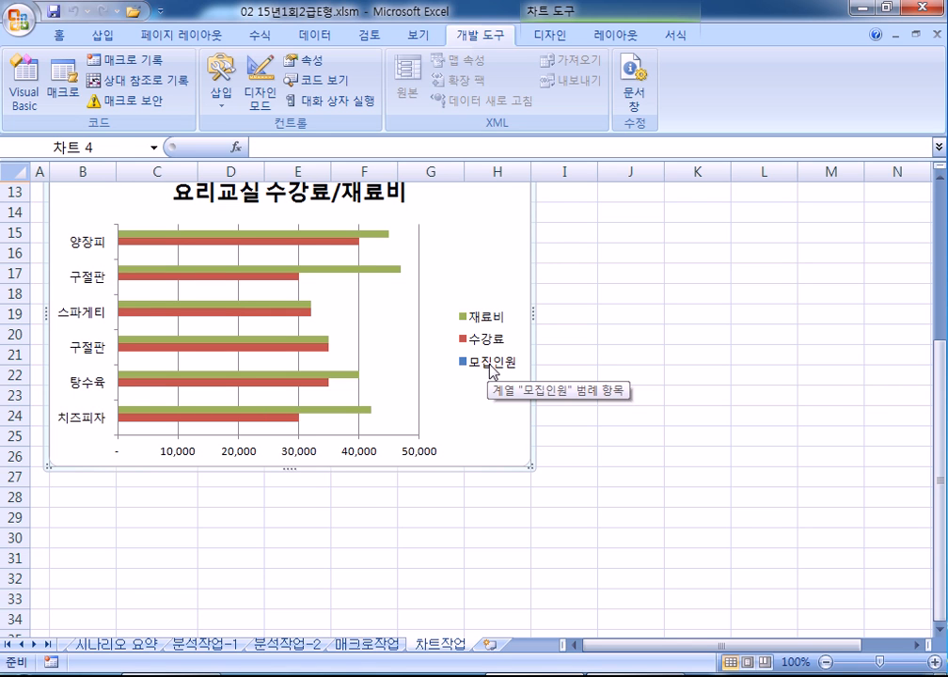
scroll(491, 371, "up", 1)
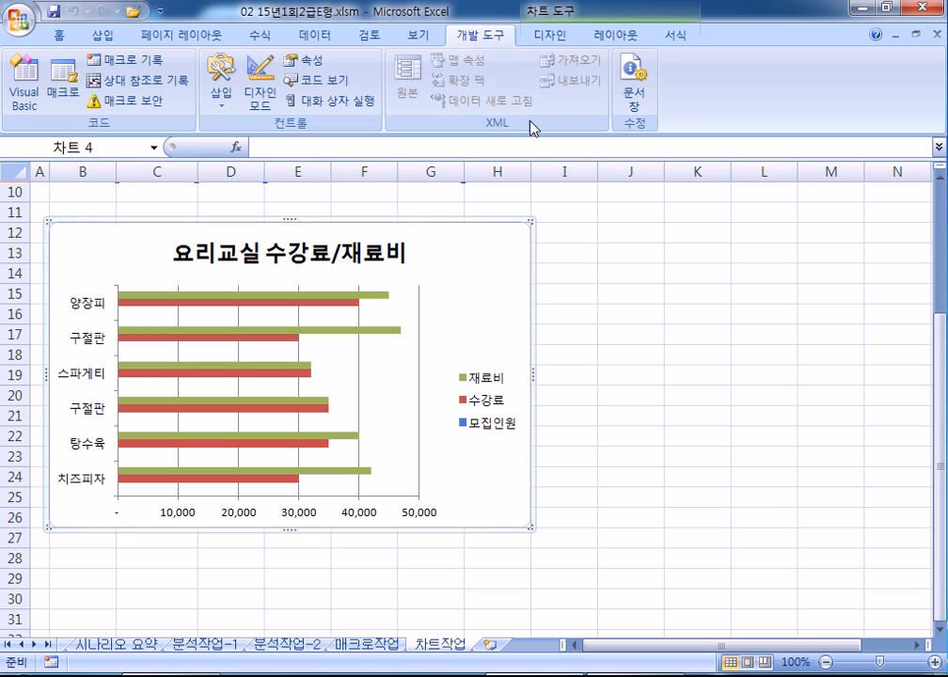
Step: Pick the 모집인원 series from Chart Elements, delete it, then undo the deletion
left_click(560, 45)
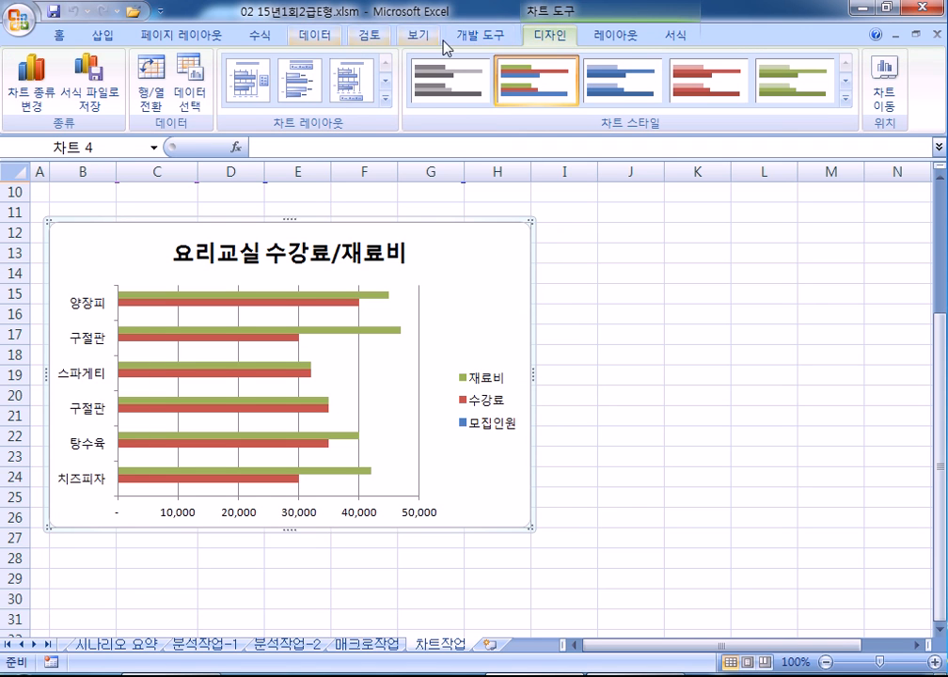
left_click(621, 38)
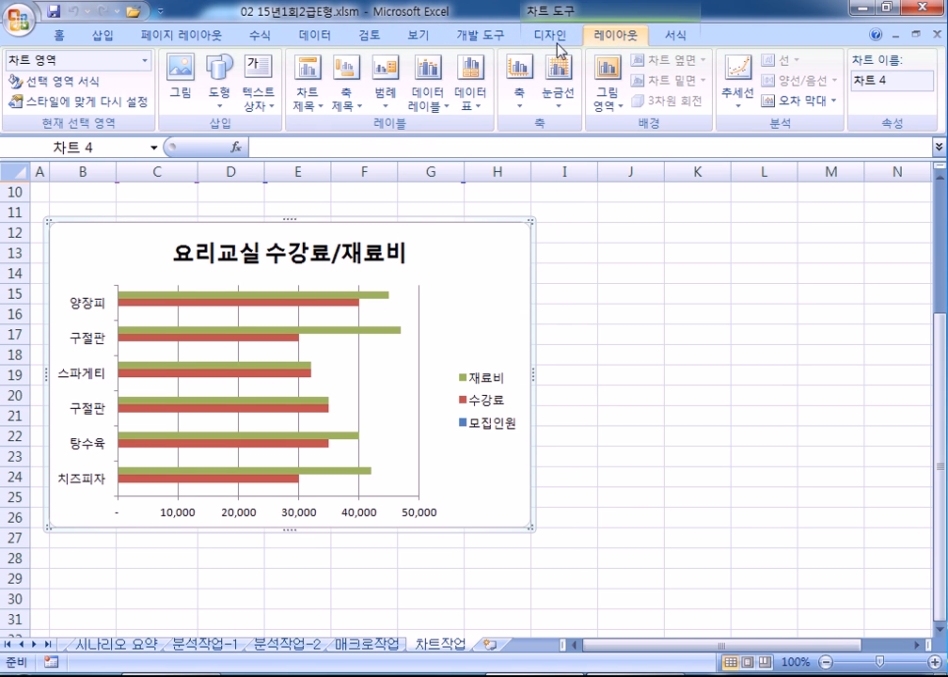
left_click(146, 61)
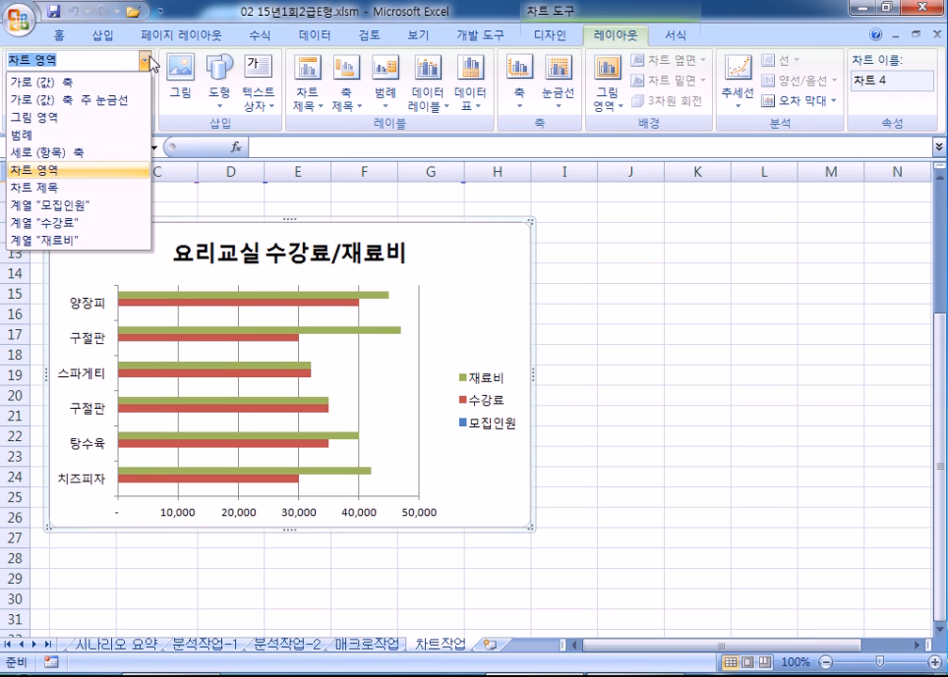
left_click(80, 205)
mouse_move(130, 353)
key("Delete")
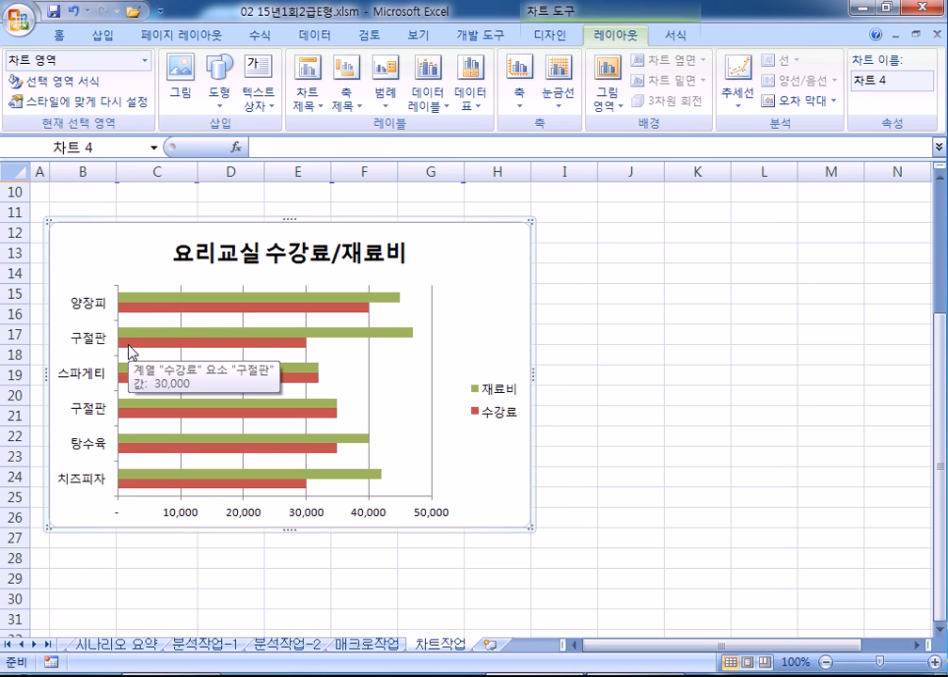
key("ctrl+z")
left_click(501, 275)
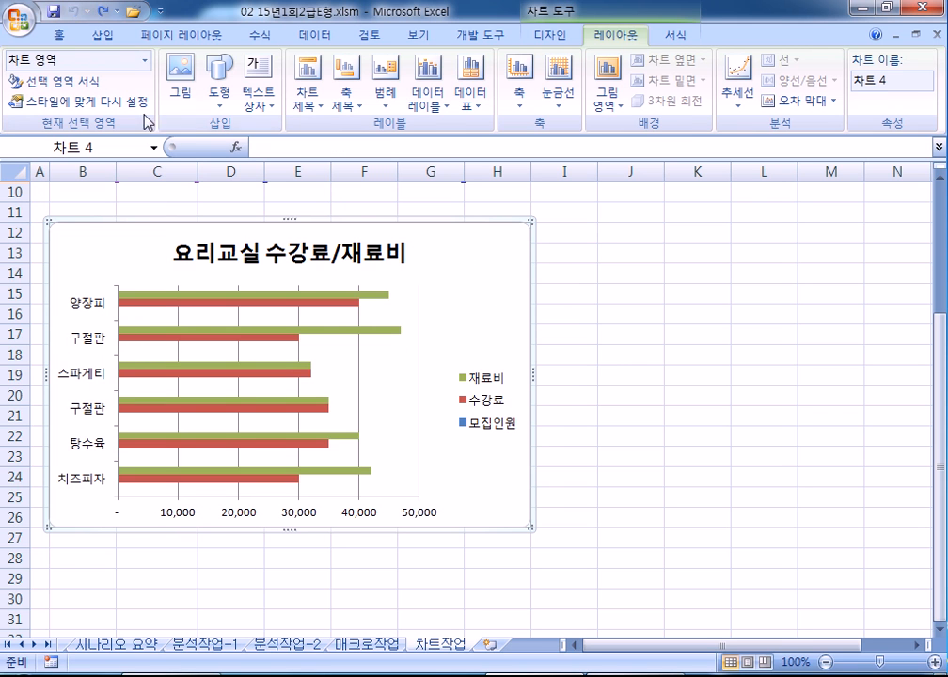
left_click(552, 35)
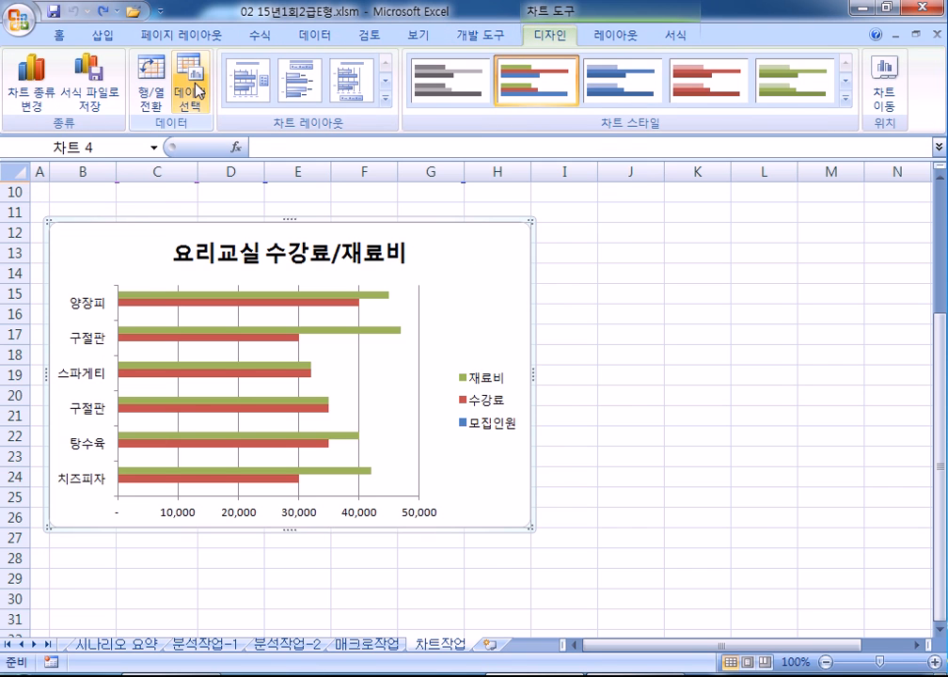
Step: Remove the 모집인원 series in the chart's data source settings, then undo it
left_click(193, 86)
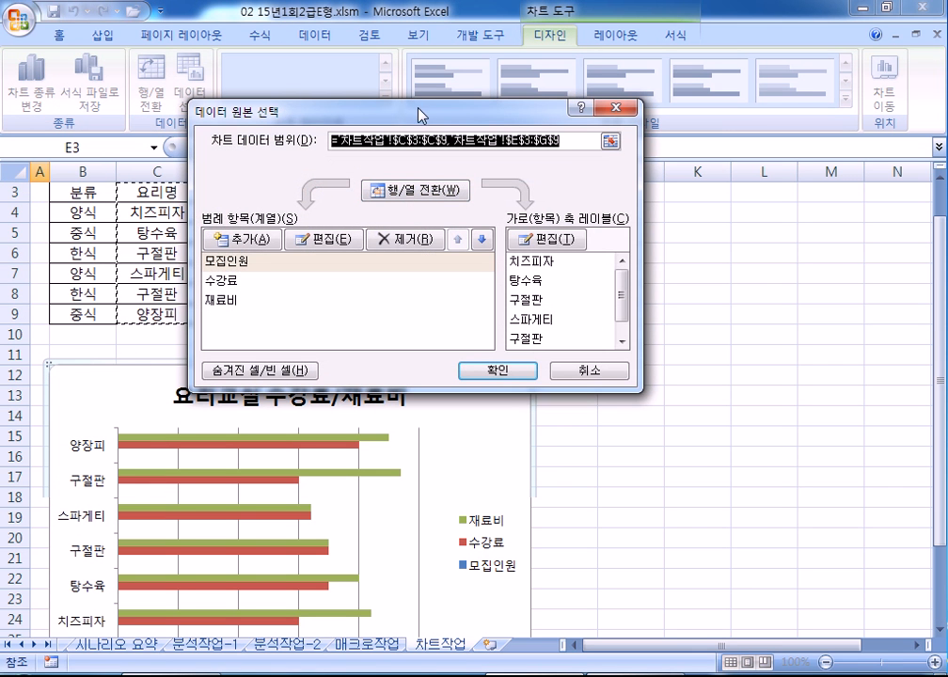
left_click(222, 263)
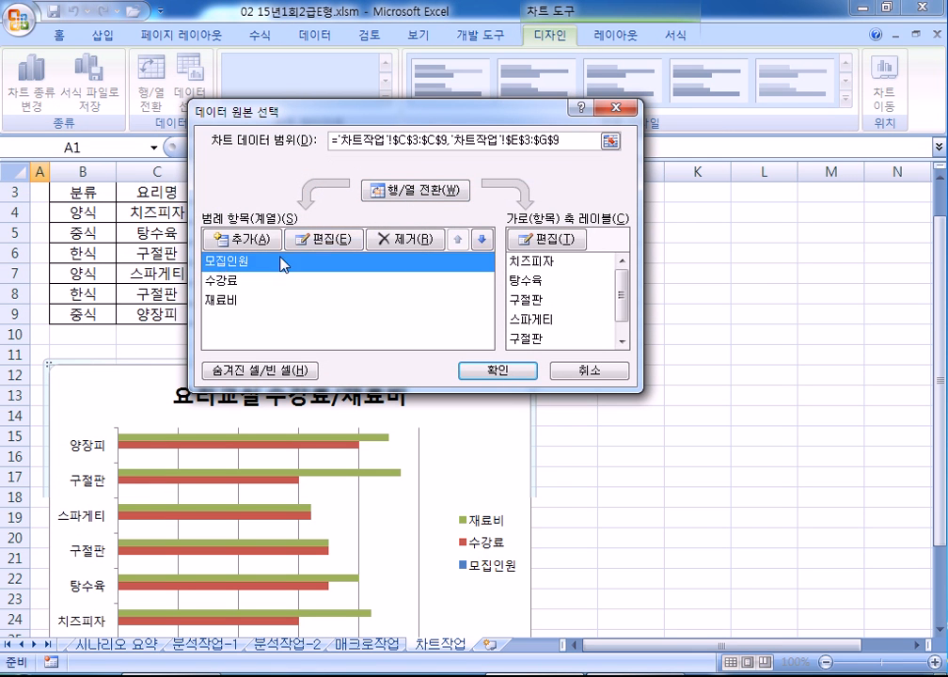
left_click(403, 240)
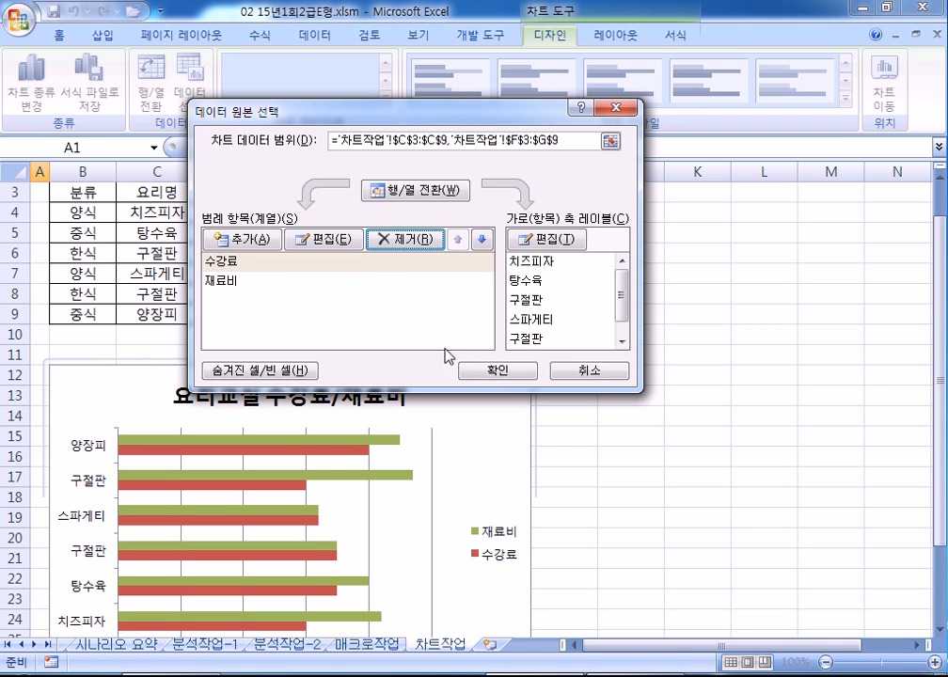
left_click(497, 369)
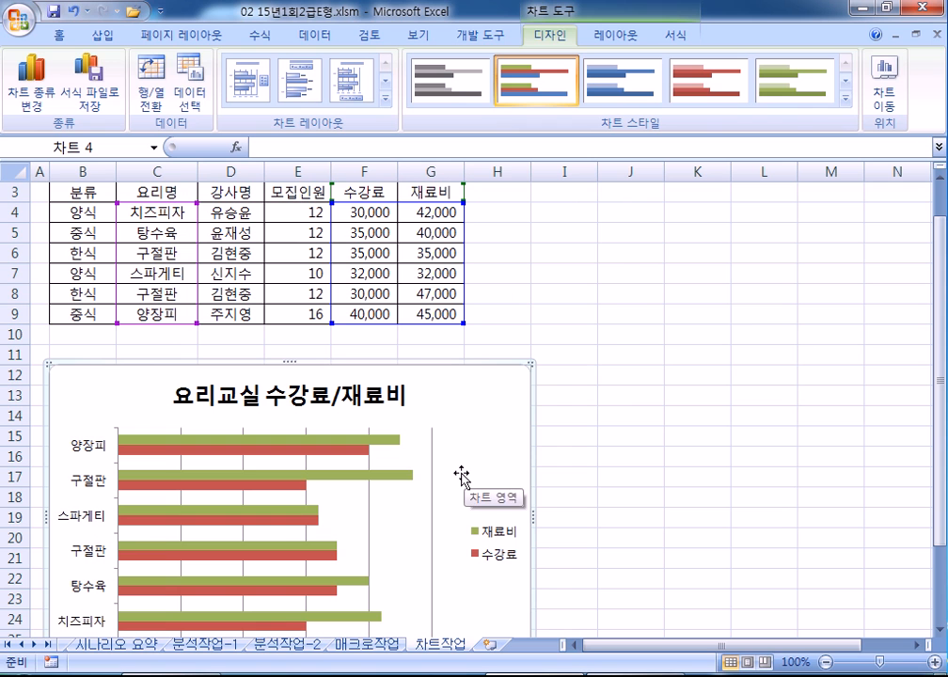
key("ctrl+z")
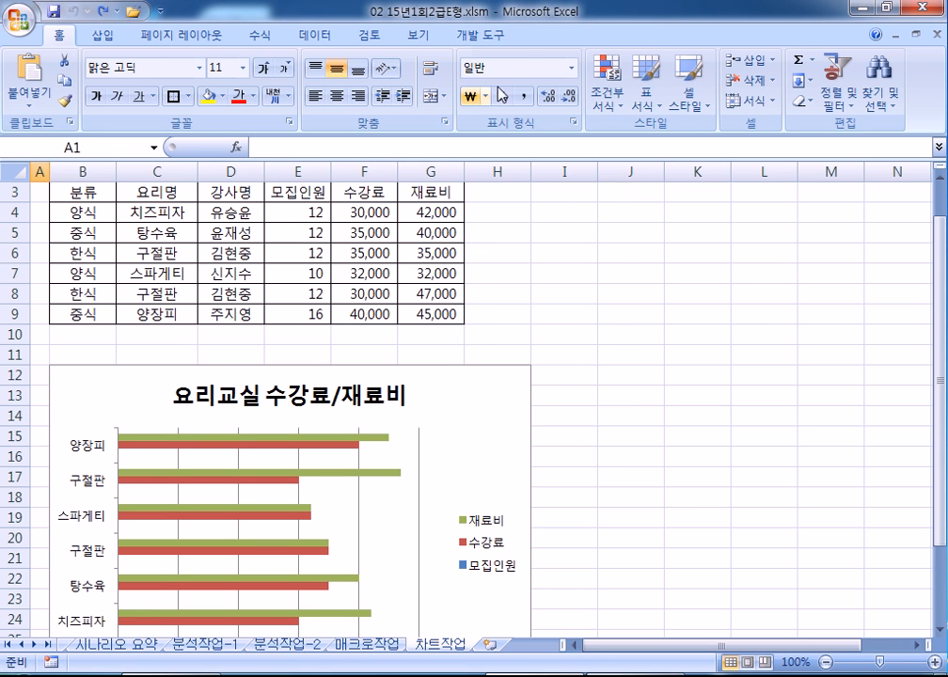
Step: Select the 모집인원 series from the chart elements list and delete it
left_click(461, 440)
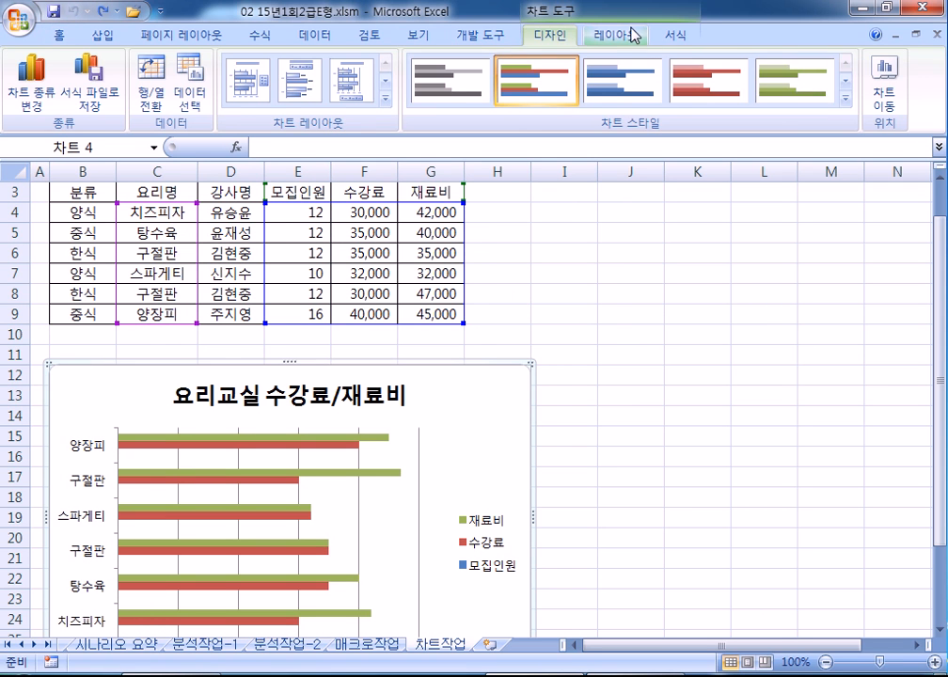
left_click(631, 35)
left_click(145, 60)
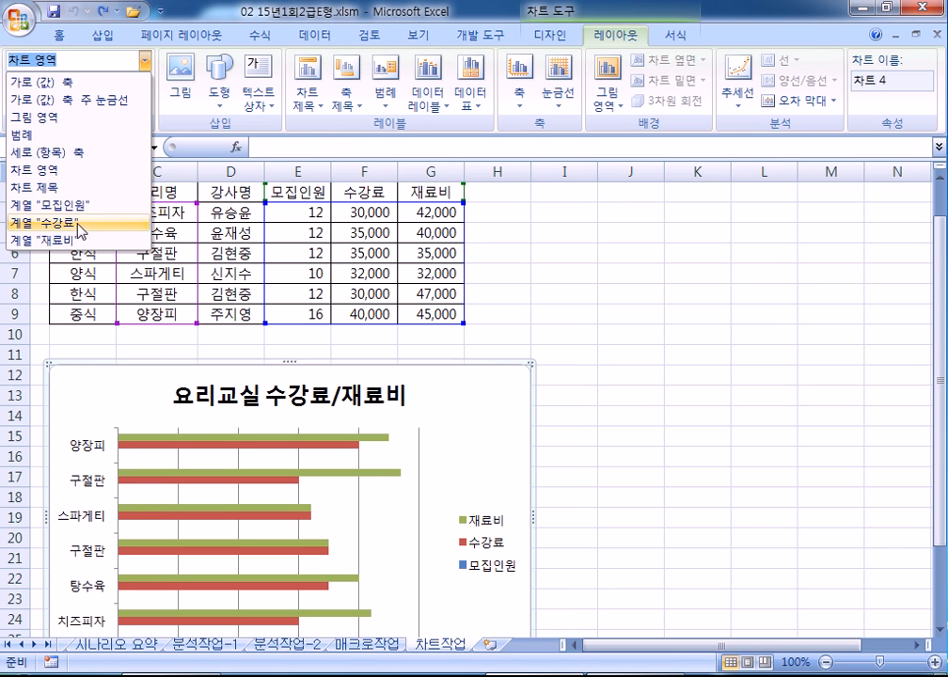
left_click(67, 215)
scroll(176, 387, "down", 3)
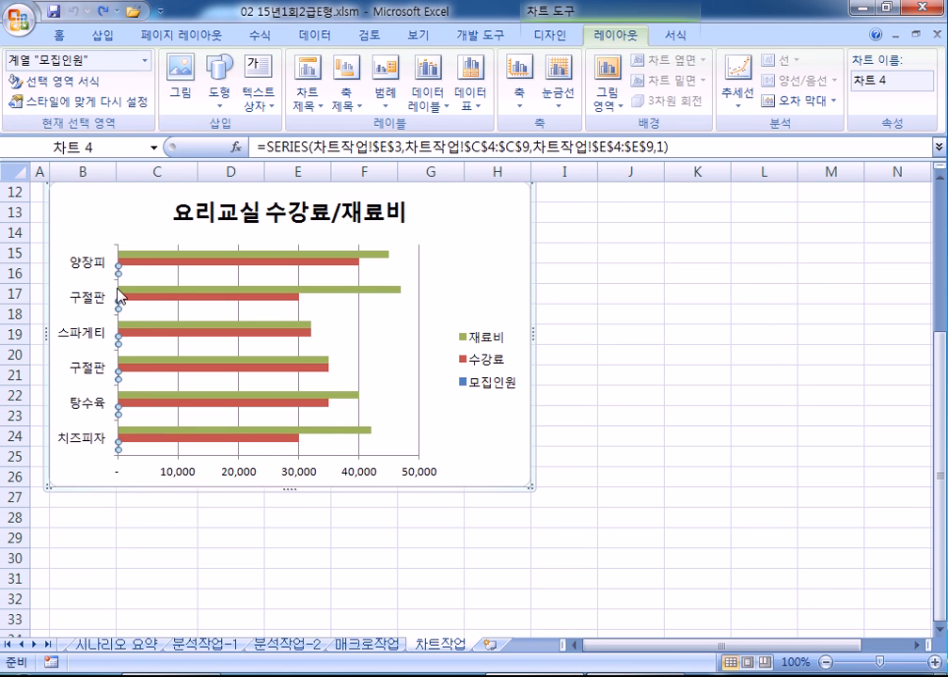
key("Delete")
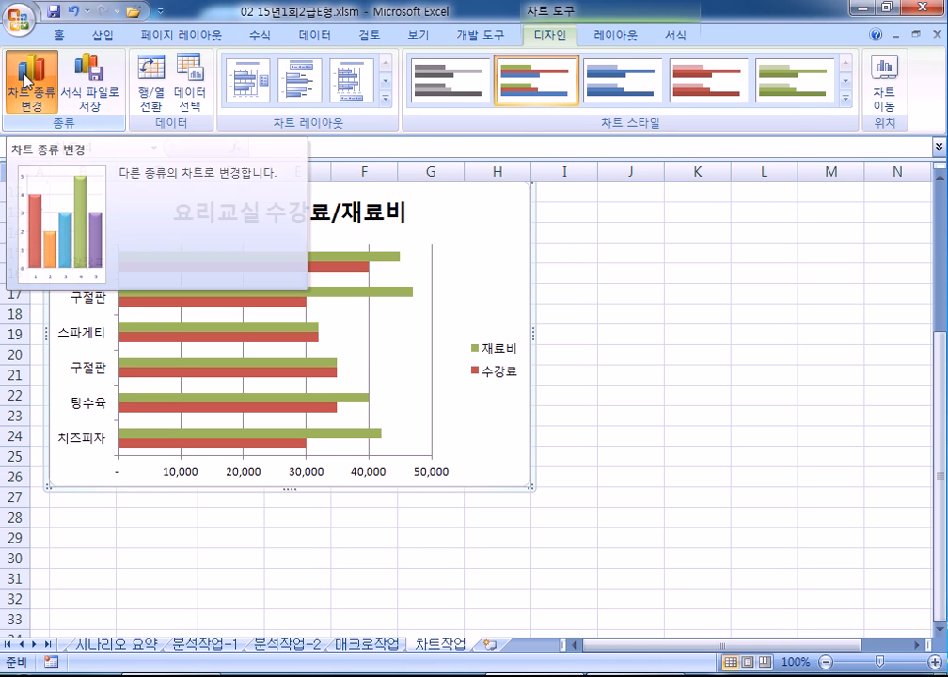
Step: Change the chart type to a Clustered Column chart
left_click(26, 80)
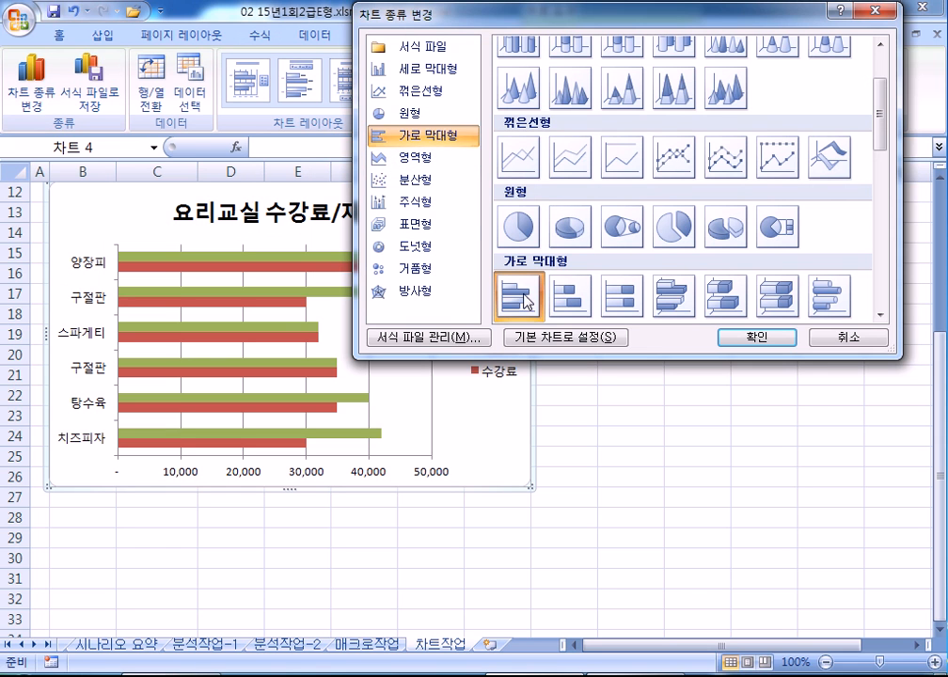
left_click(435, 76)
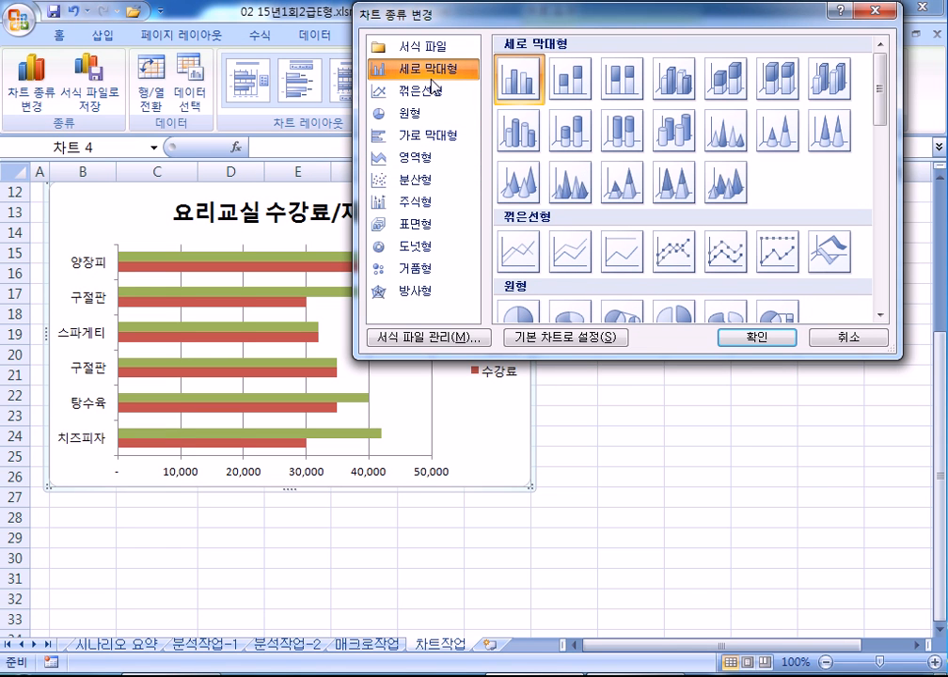
left_click(728, 334)
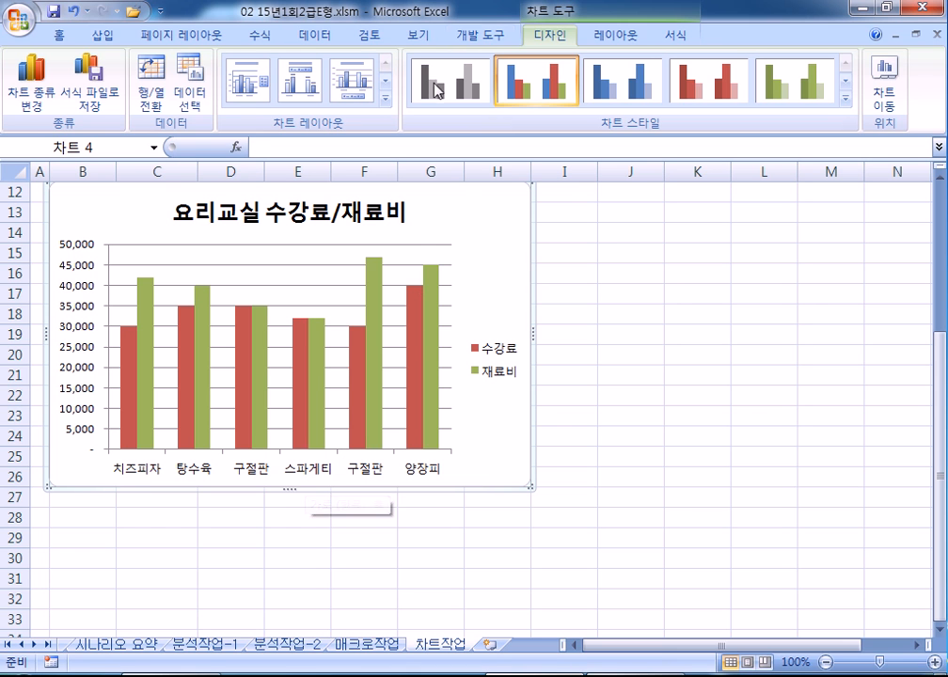
left_click(626, 37)
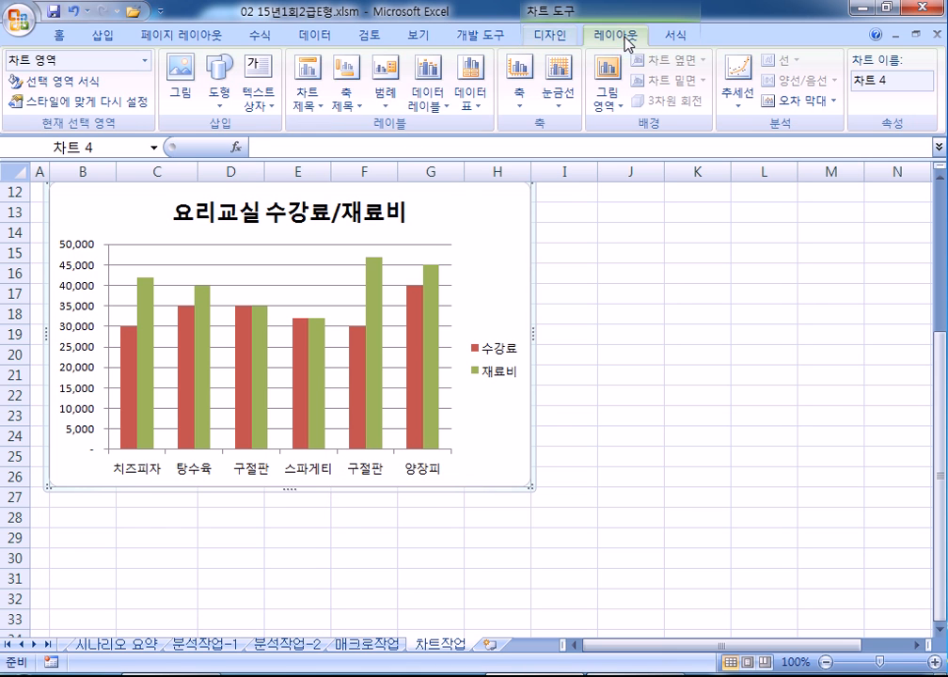
Step: Add a vertical-text value-axis title and a category-axis title below the axis
left_click(347, 94)
mouse_move(382, 151)
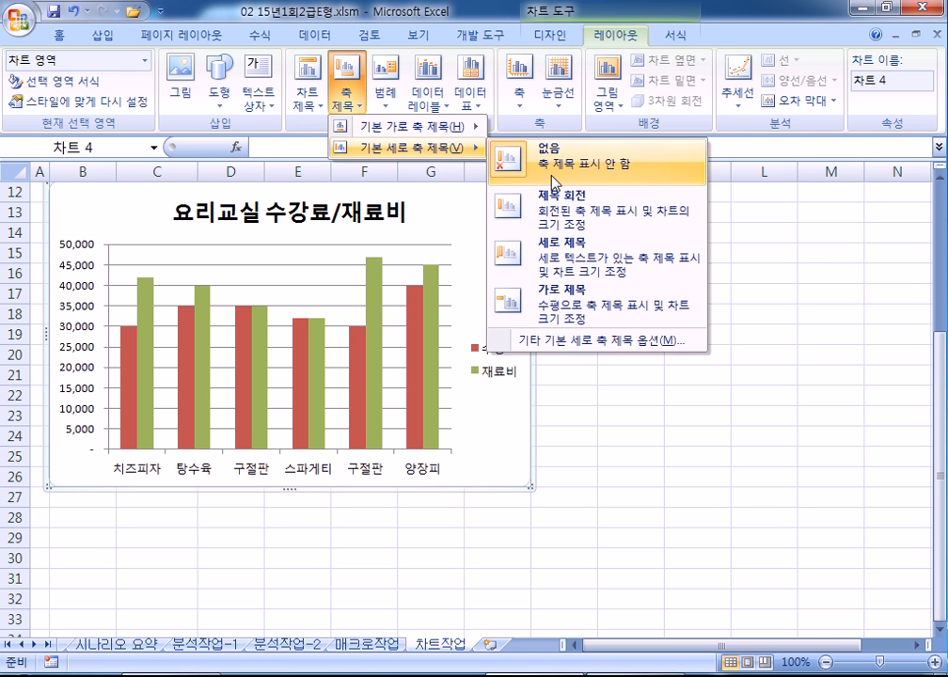
left_click(565, 252)
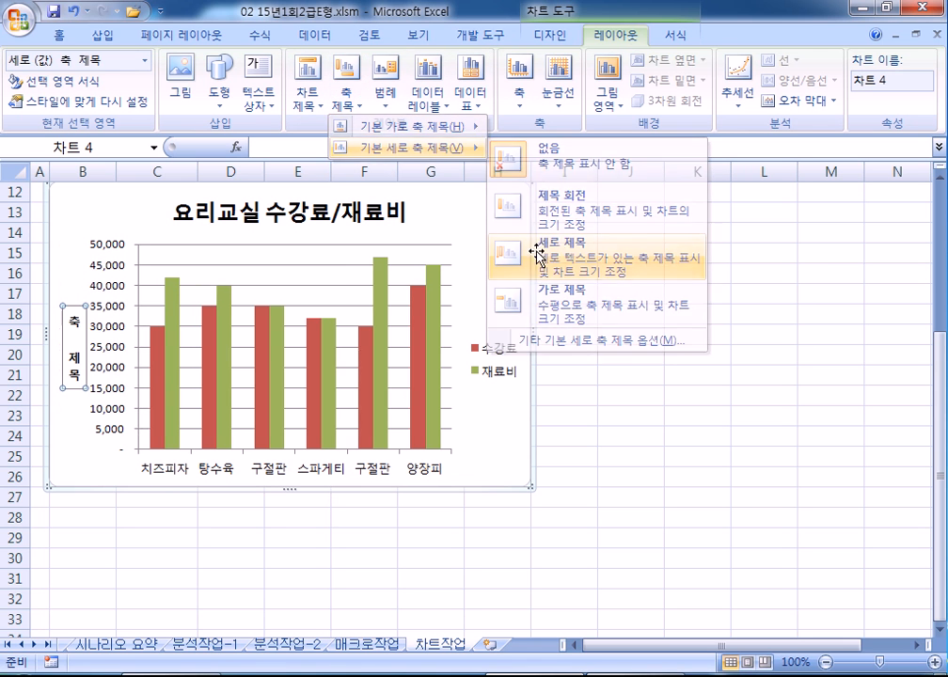
left_click(354, 105)
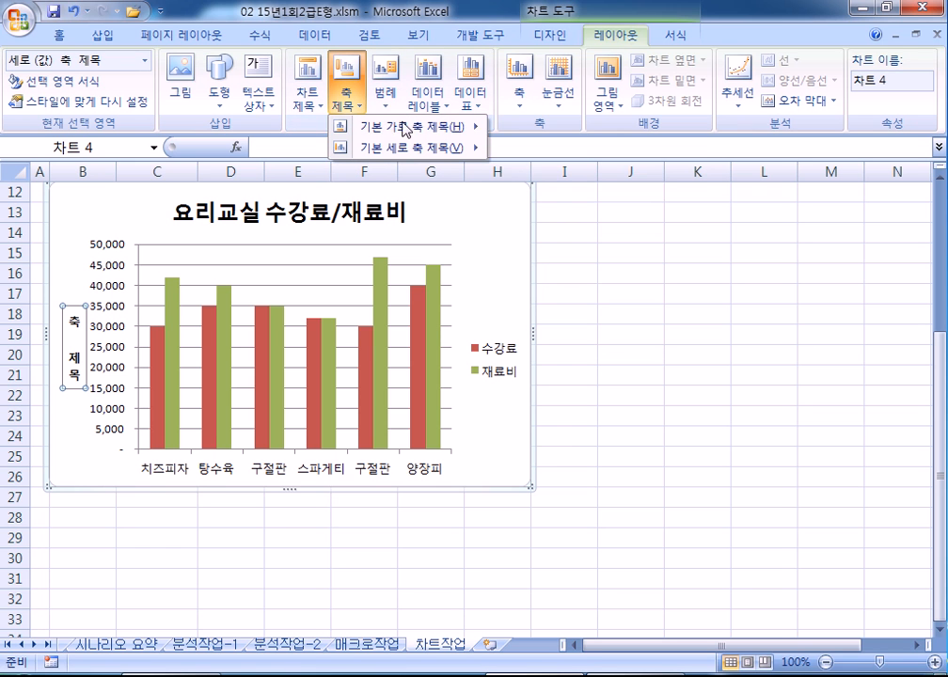
mouse_move(427, 126)
left_click(572, 185)
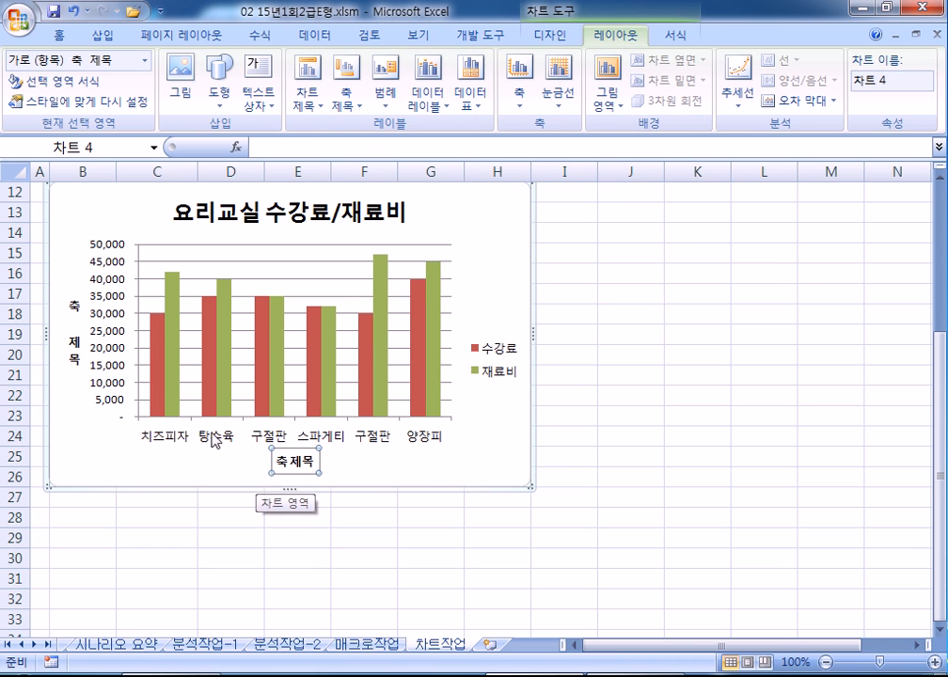
Step: Enter 금액 as the value-axis title and 요리명 as the category-axis title
left_click(73, 306)
scroll(226, 374, "down", 1)
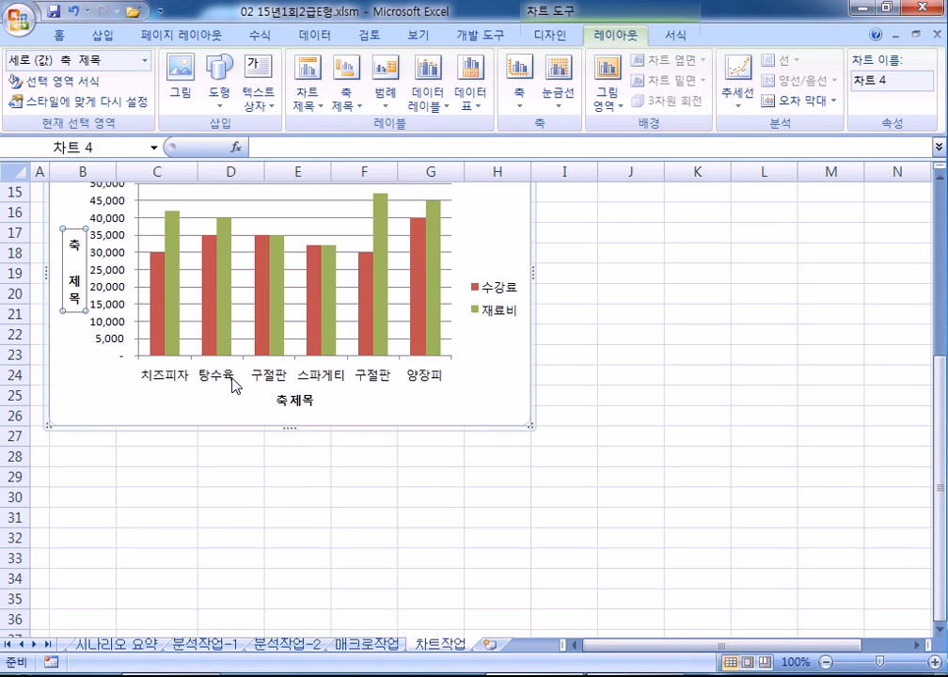
type("금액")
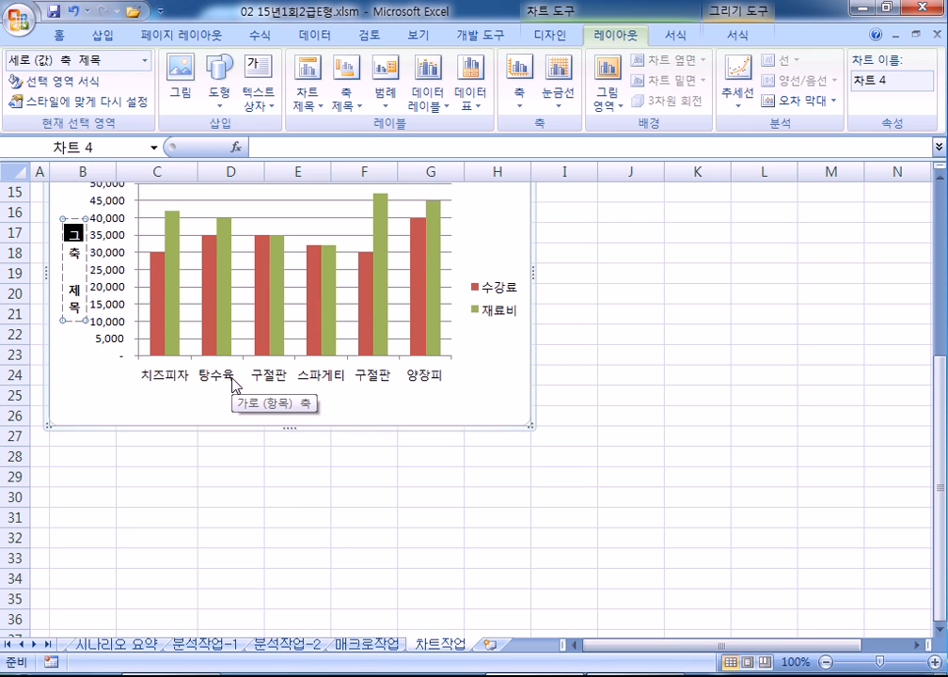
key("Delete")
key("Delete")
key("Delete")
key("Delete")
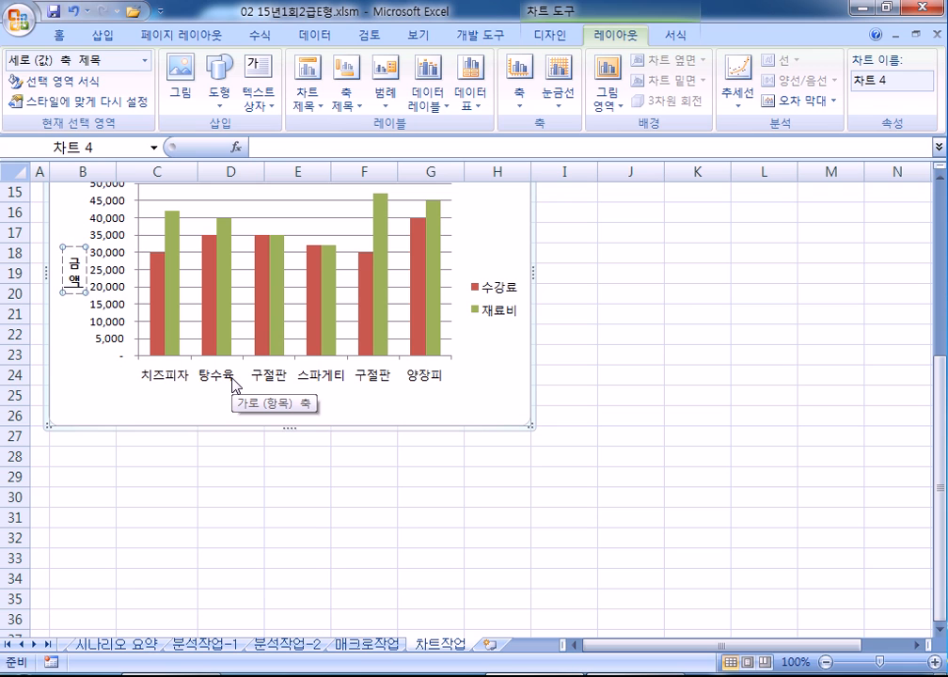
left_click(301, 404)
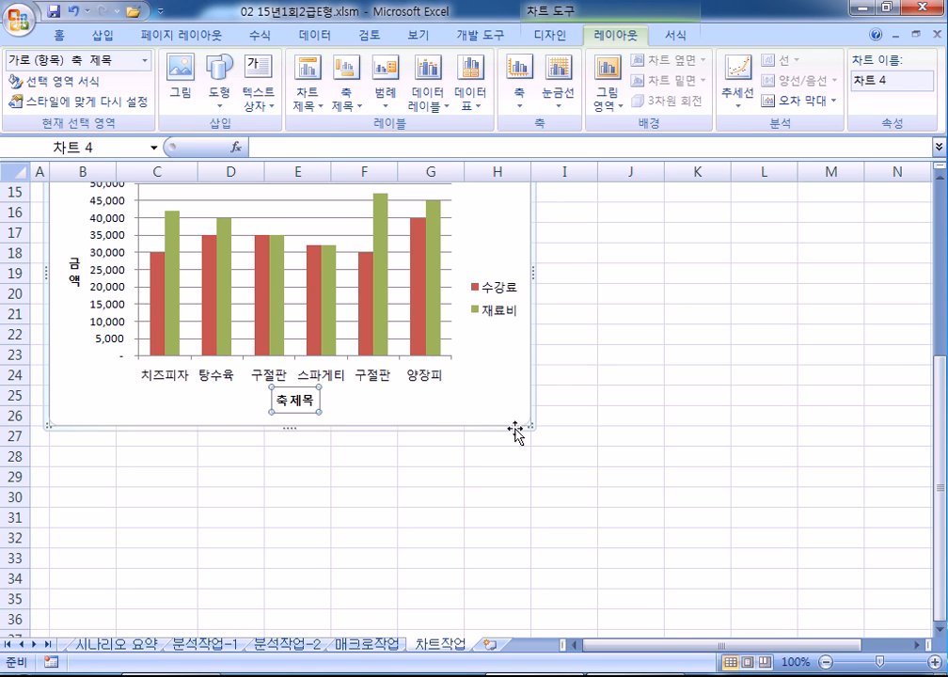
type("요리메")
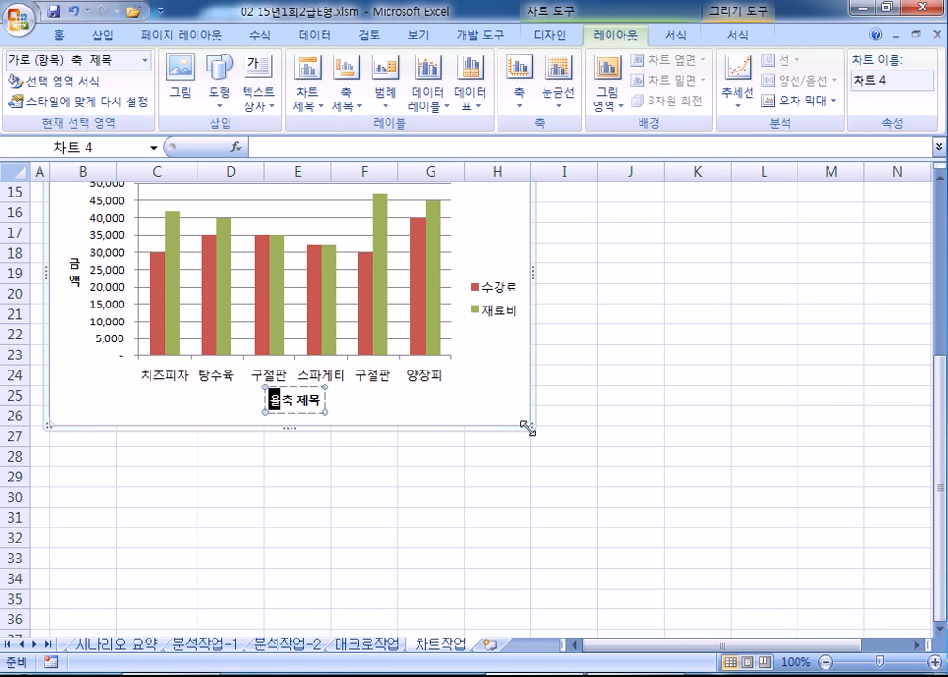
key("Delete")
key("Delete")
key("Delete")
key("Delete")
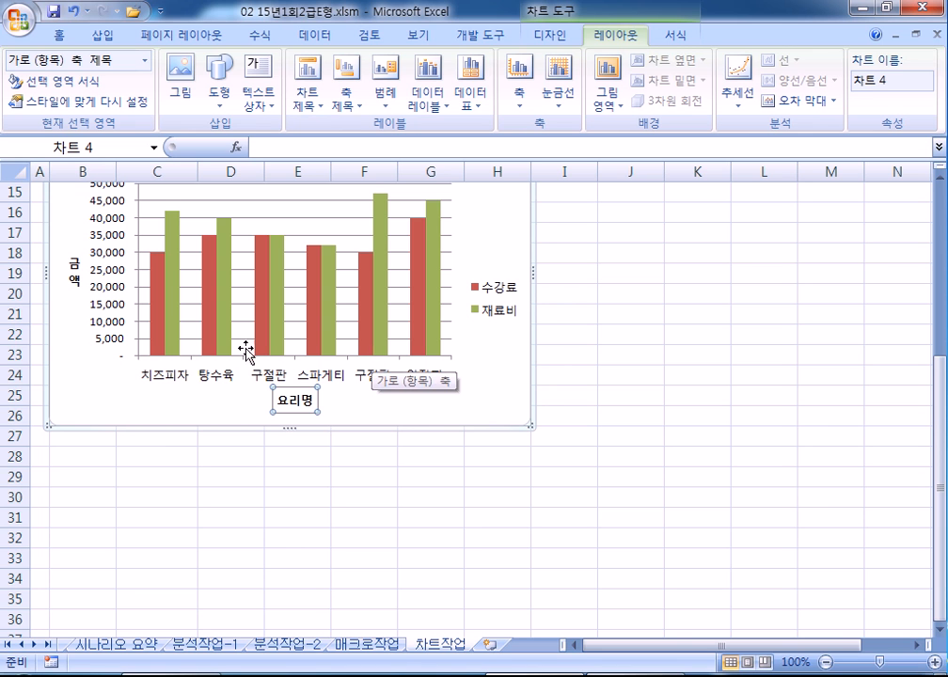
left_click(104, 292)
scroll(117, 319, "up", 1)
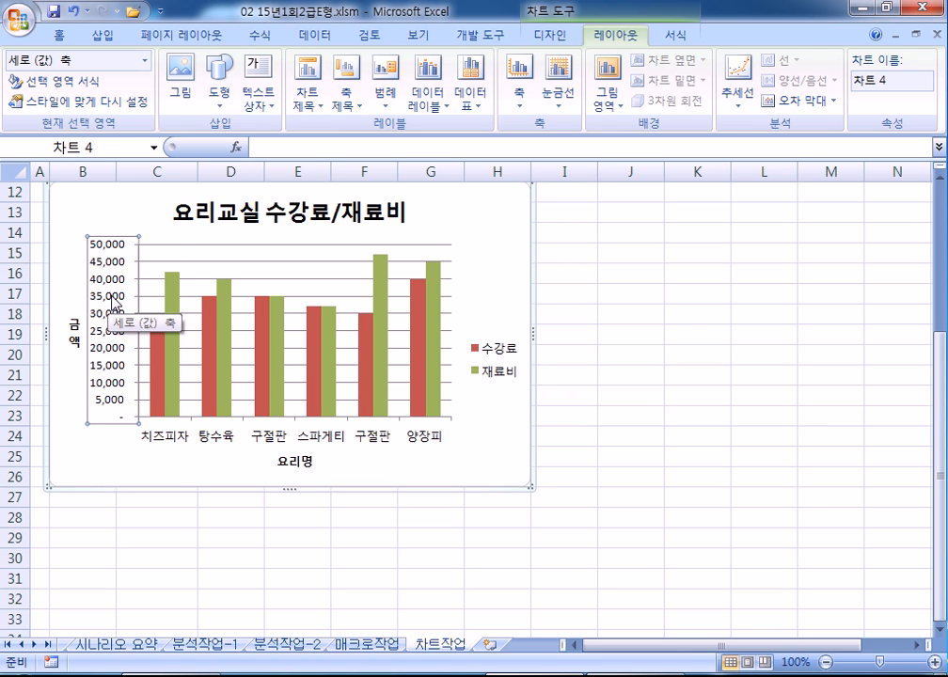
Step: Fix the value axis minimum at 10000 and the major unit at 10000
double_click(115, 296)
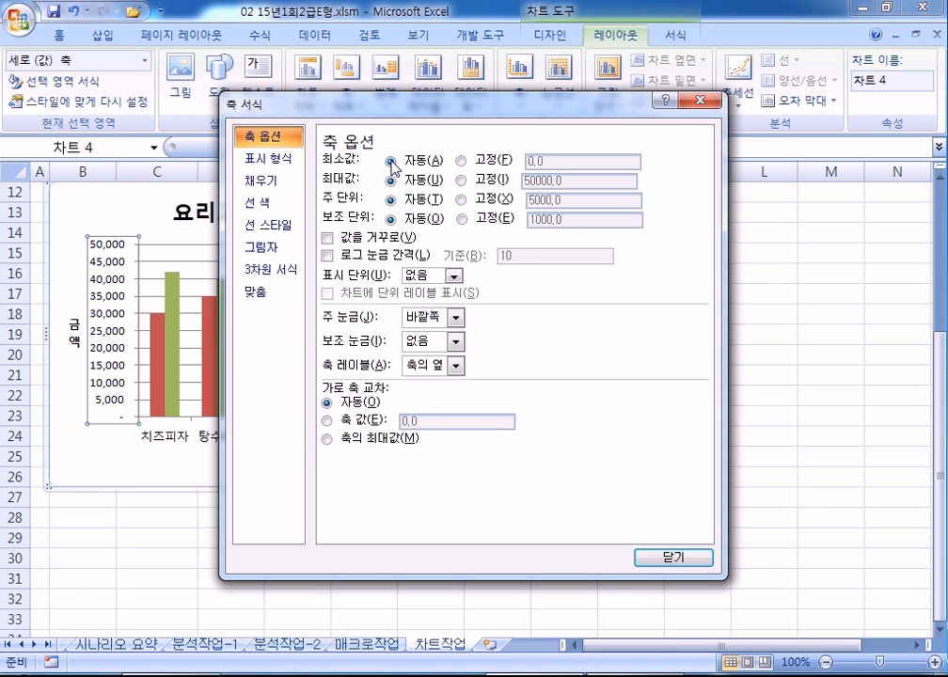
left_click_drag(490, 103, 575, 82)
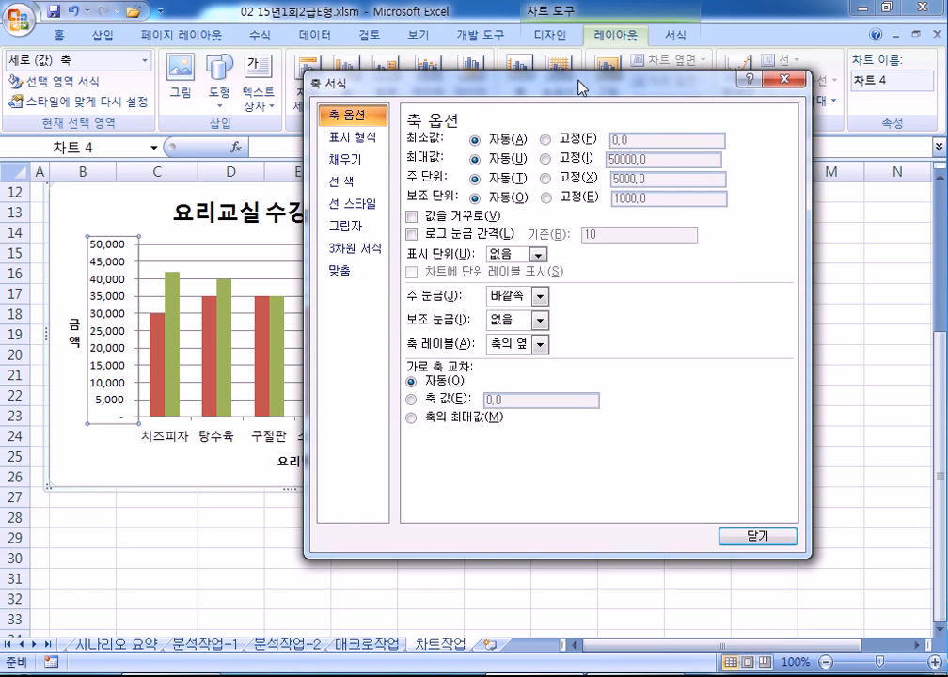
left_click(547, 140)
double_click(648, 143)
type("1")
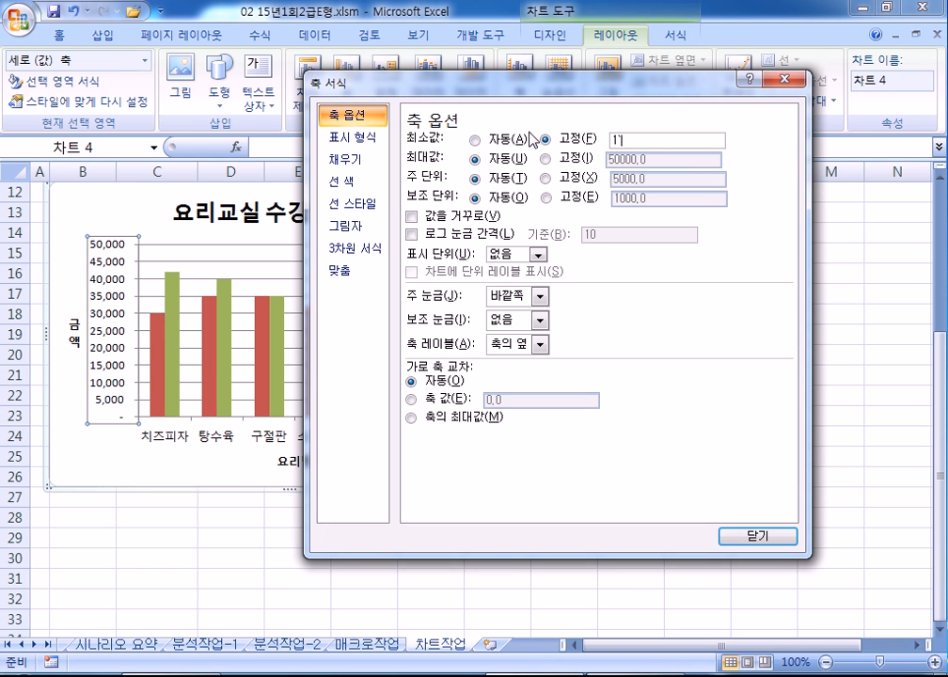
type("`00")
key("BackSpace")
key("BackSpace")
type("000")
left_click(577, 179)
double_click(658, 179)
type("10000")
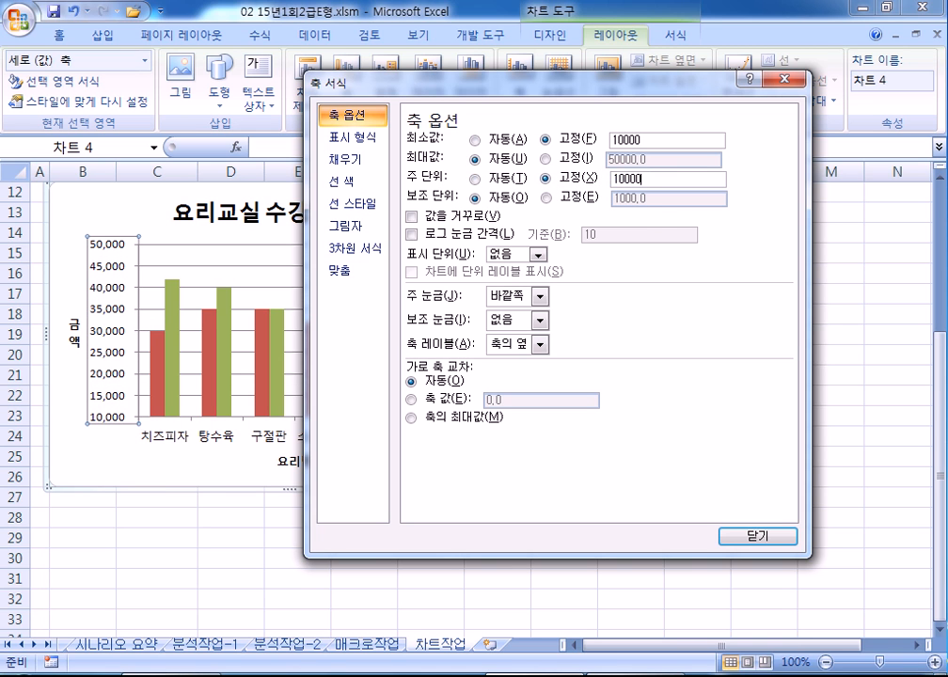
left_click_drag(622, 91, 766, 73)
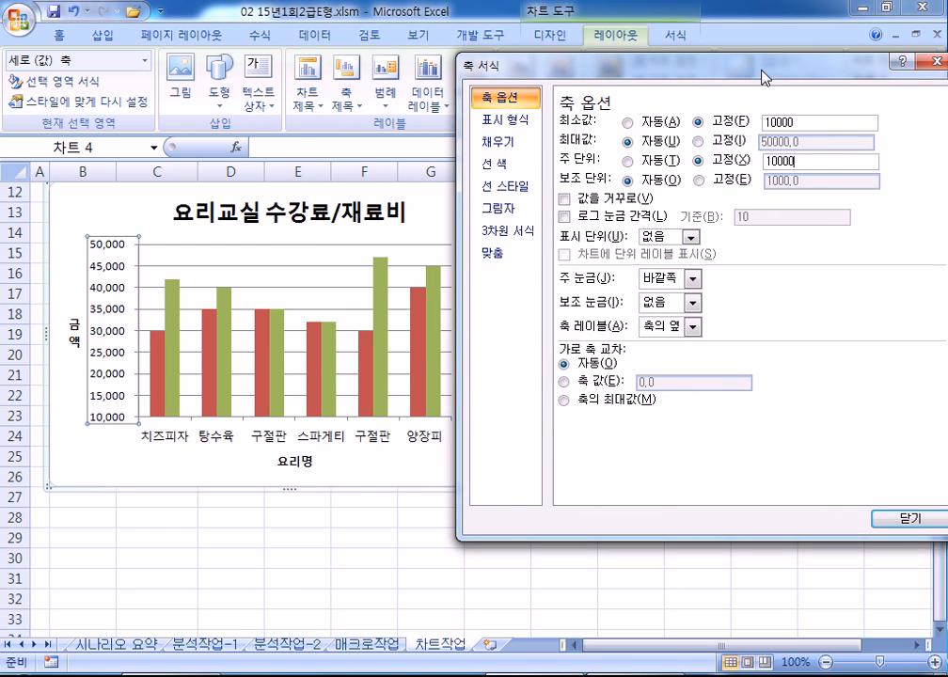
Step: Enable Rounded corners under the chart area's Border Styles and close Format Chart Area
left_click(91, 205)
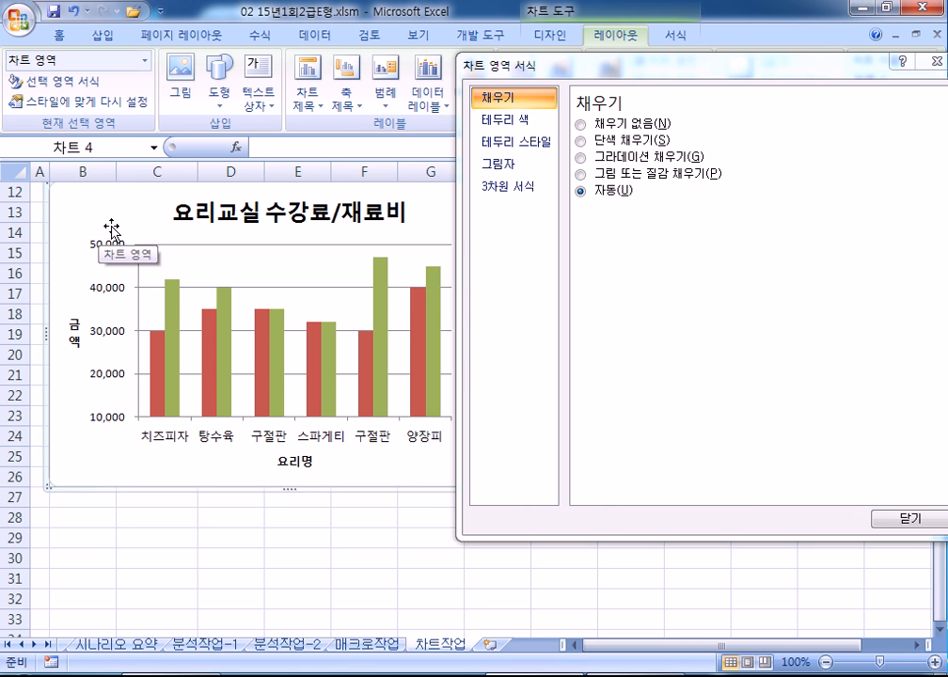
left_click(524, 150)
left_click(583, 321)
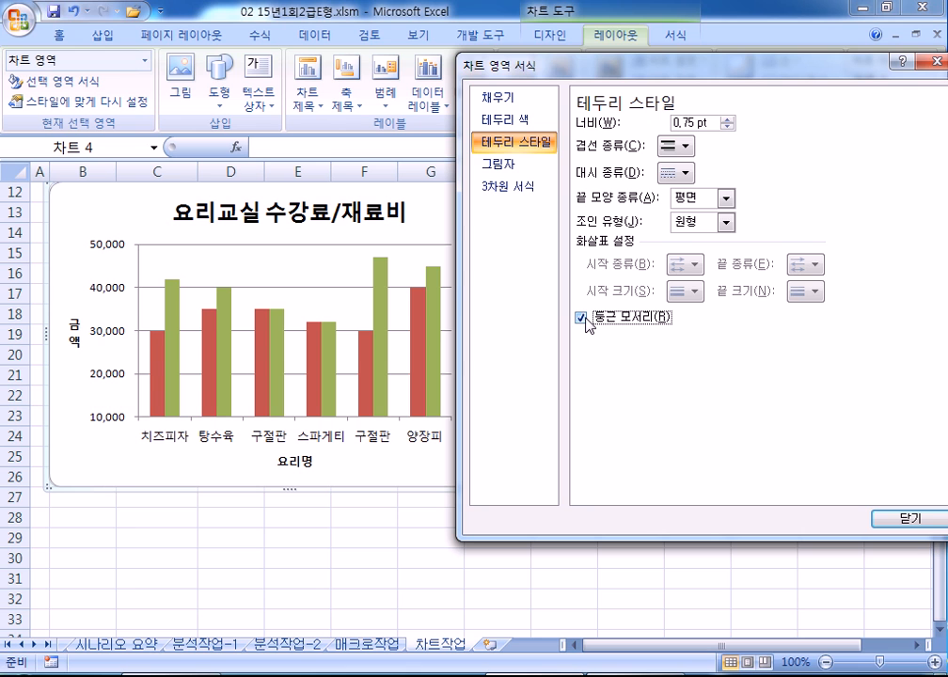
left_click(98, 210)
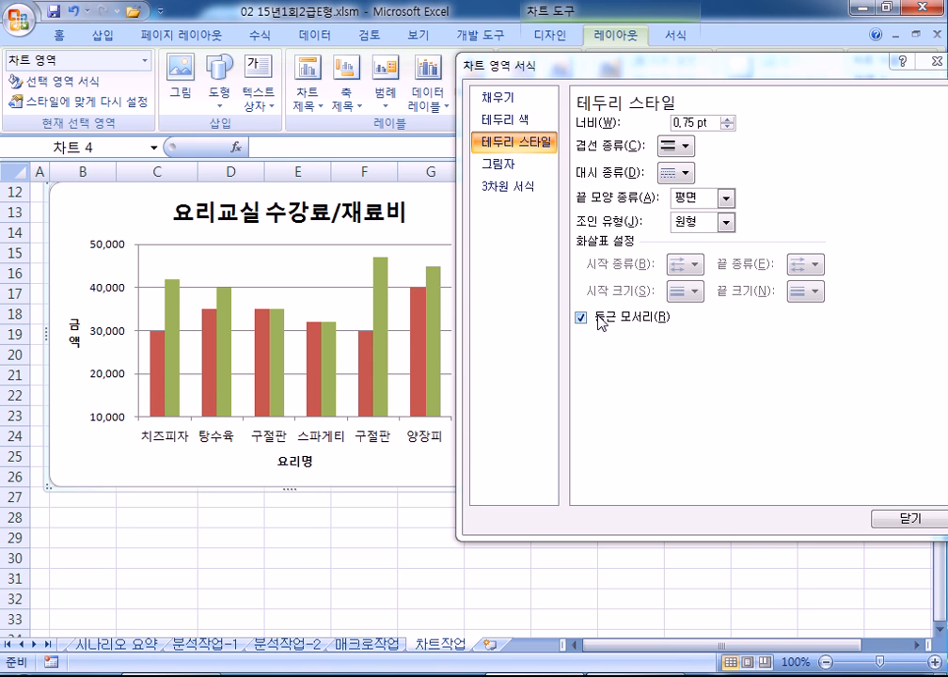
left_click(890, 520)
left_click(640, 495)
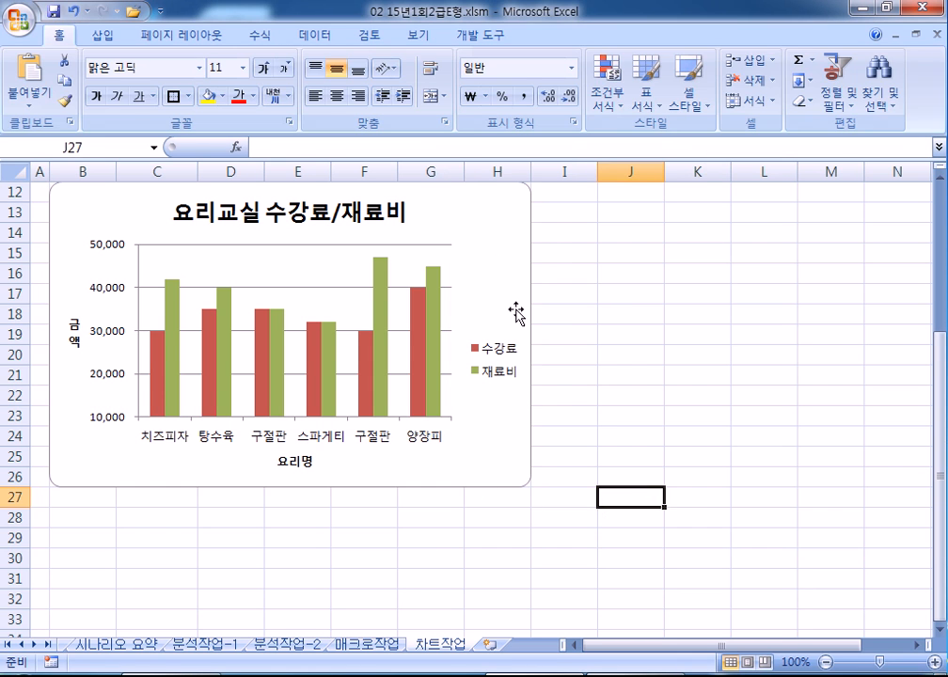
scroll(489, 397, "up", 2)
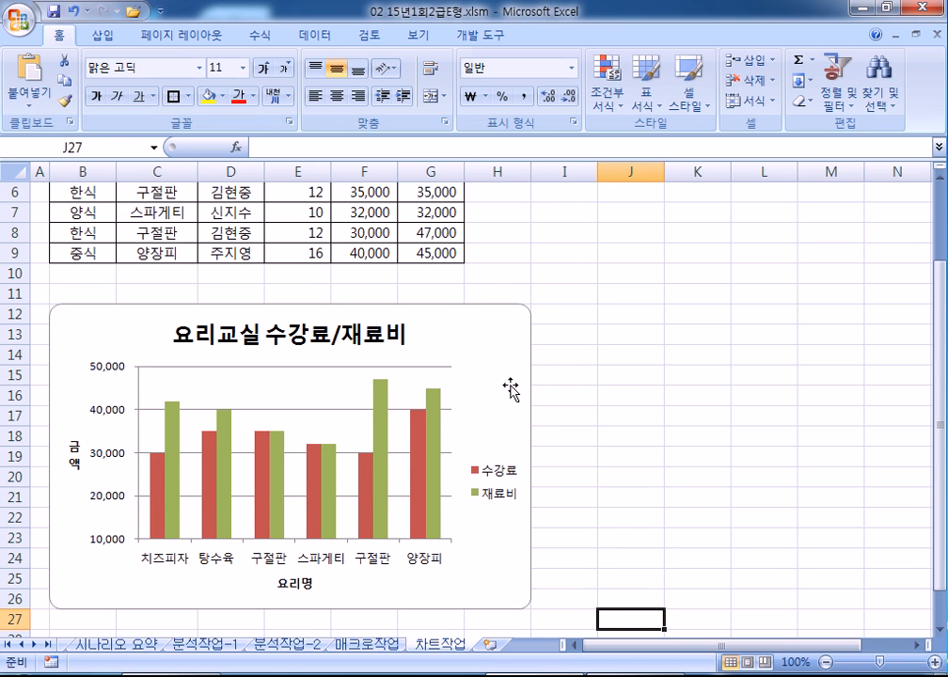